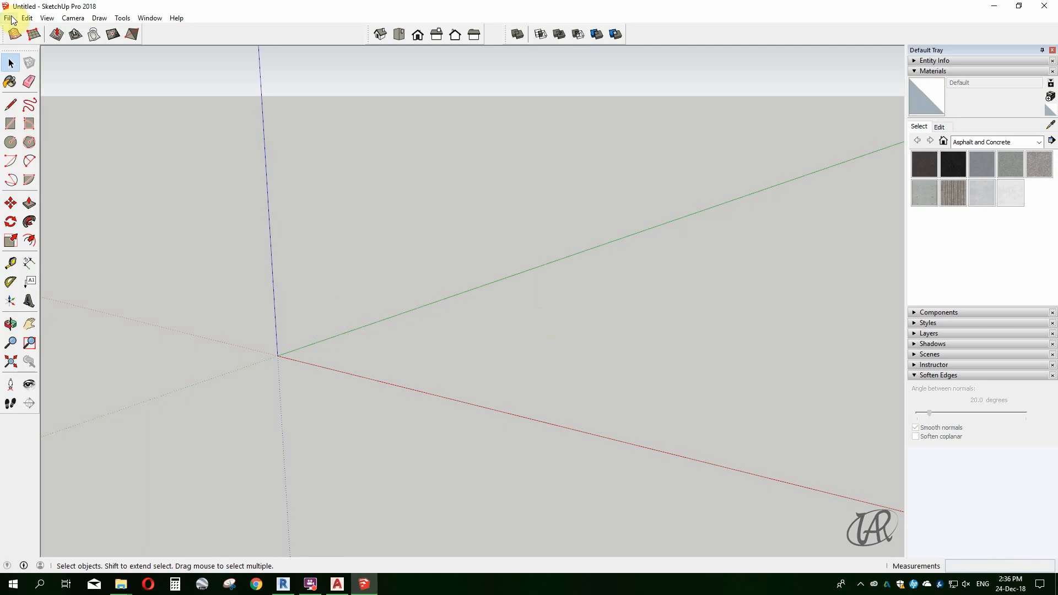
# Import the AutoCAD drawing from the Desktop, using the AutoCAD Files (*.dwg, *.dxf) file type.
pyautogui.click(9, 18)
pyautogui.click(53, 175)
pyautogui.click(706, 410)
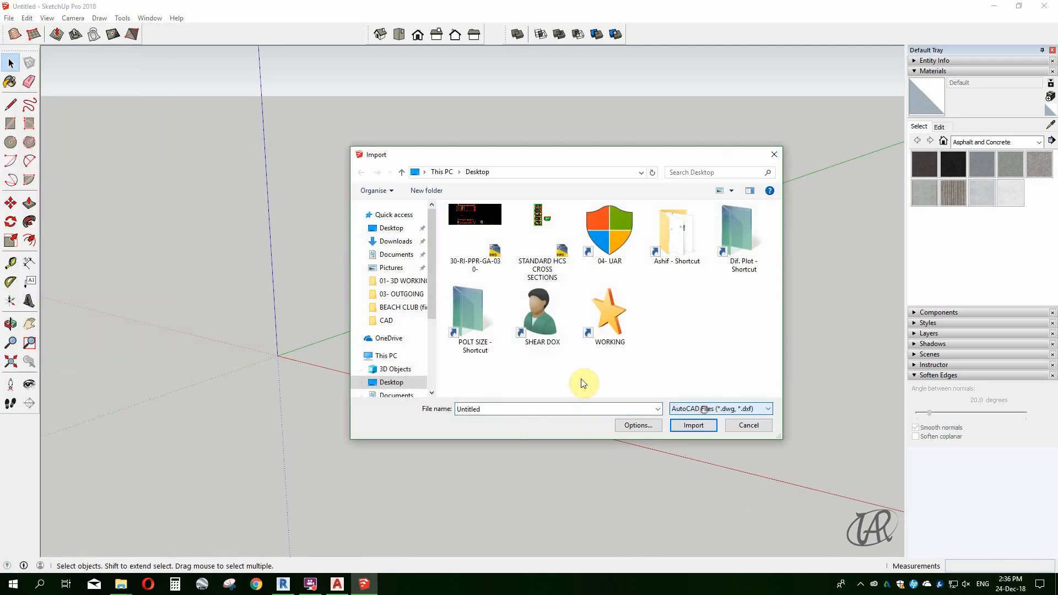
pyautogui.click(693, 430)
pyautogui.click(586, 373)
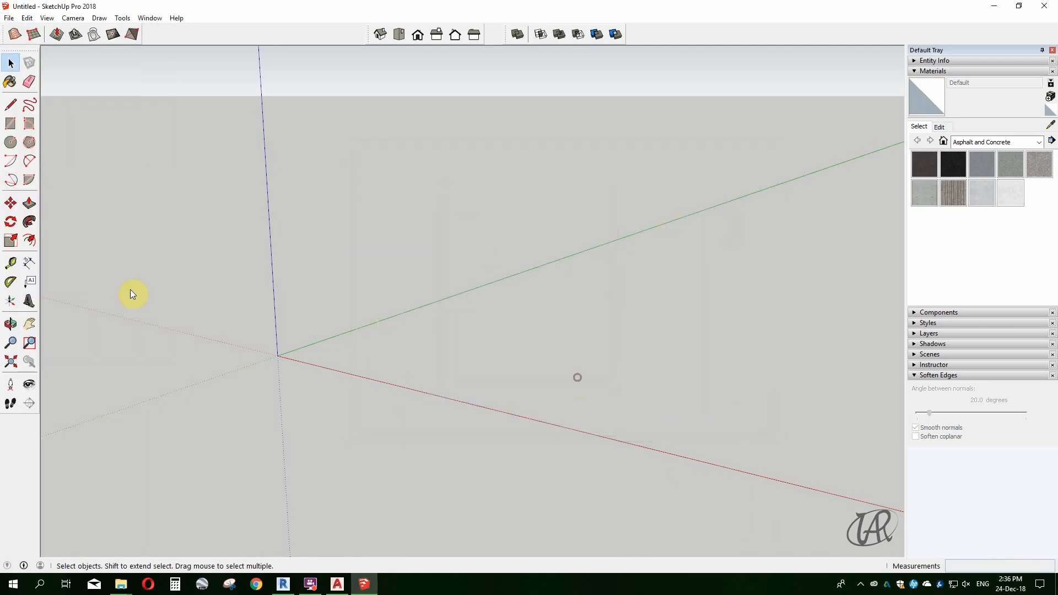
# Set the Top view of the imported drawing and check a length on the plan with Tape Measure.
pyautogui.click(399, 36)
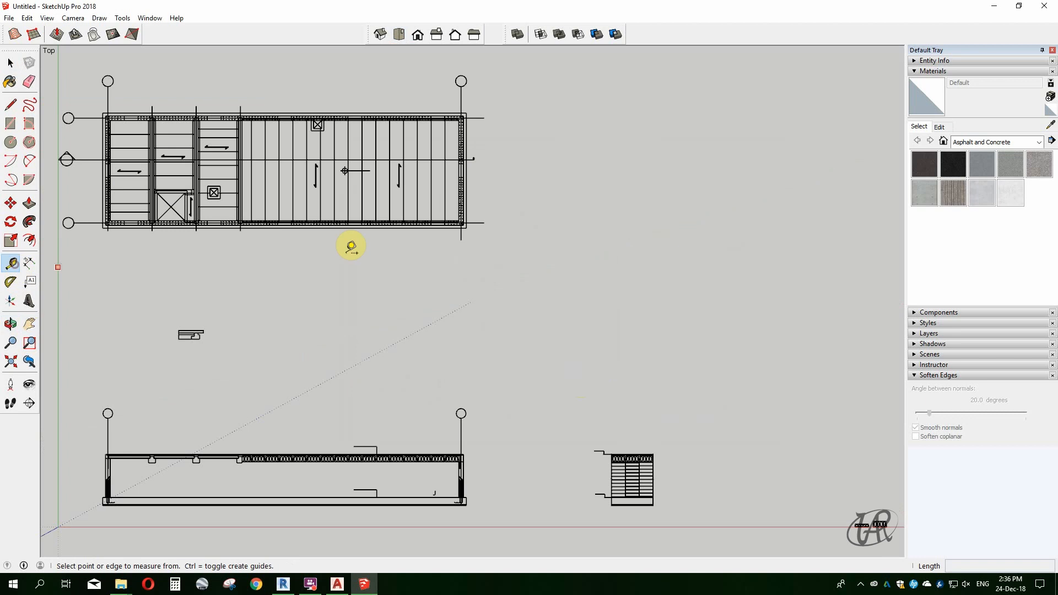
pyautogui.scroll(8, 351, 247)
pyautogui.click(436, 197)
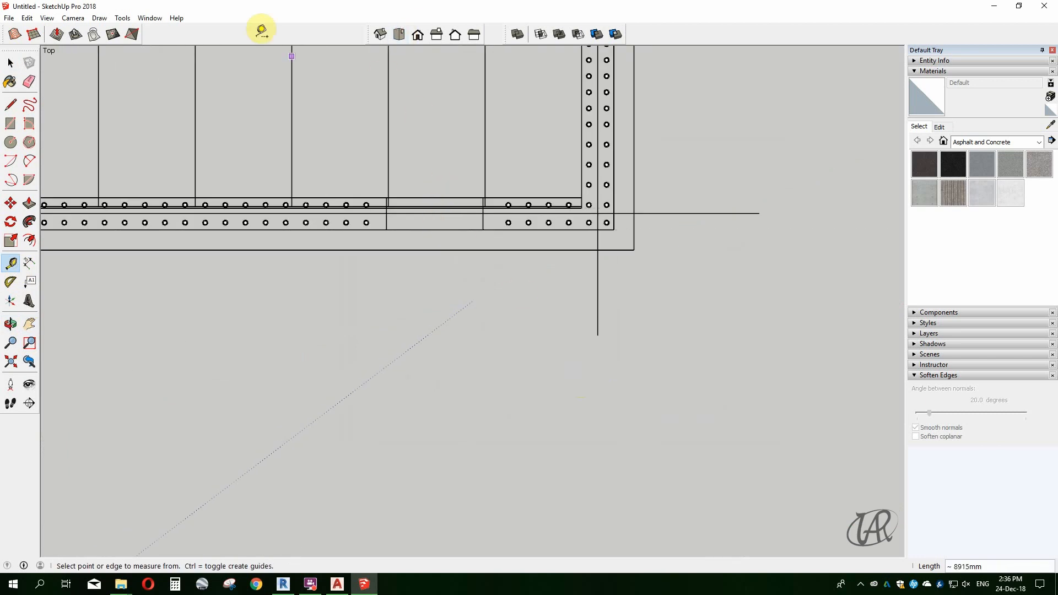
pyautogui.click(11, 363)
pyautogui.scroll(4, 220, 188)
pyautogui.scroll(-4, 328, 188)
# Open the imported drawing for editing and hide the sections and detail drawings, leaving only the floor plan.
pyautogui.press('space')
pyautogui.moveTo(468, 156)
pyautogui.mouseDown()
pyautogui.moveTo(450, 213)
pyautogui.moveTo(406, 237)
pyautogui.mouseUp()
pyautogui.doubleClick(440, 198)
pyautogui.click(182, 297)
pyautogui.rightClick(496, 417)
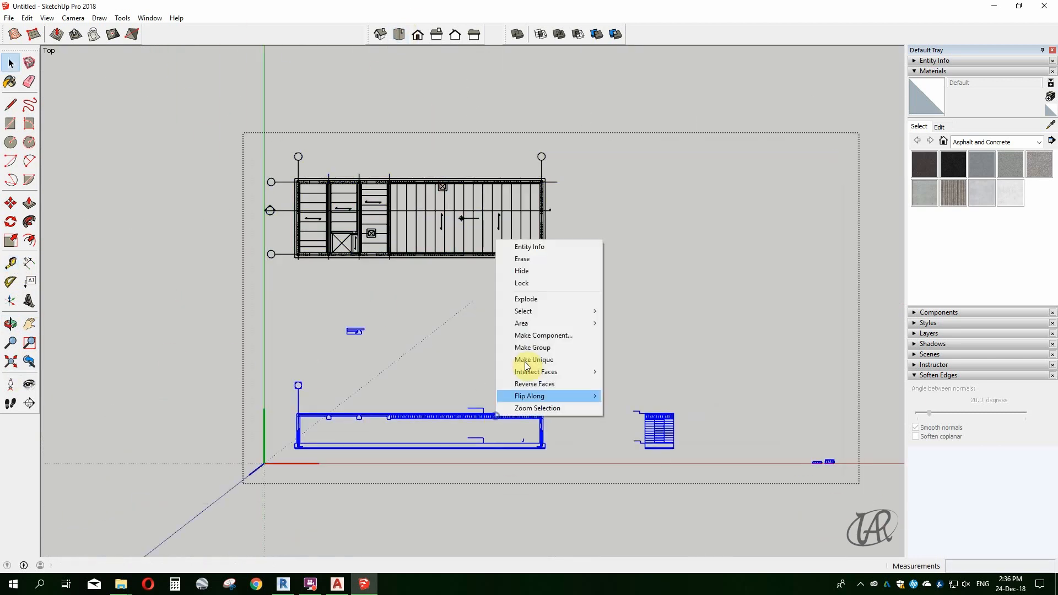
pyautogui.click(520, 272)
pyautogui.scroll(-4, 372, 258)
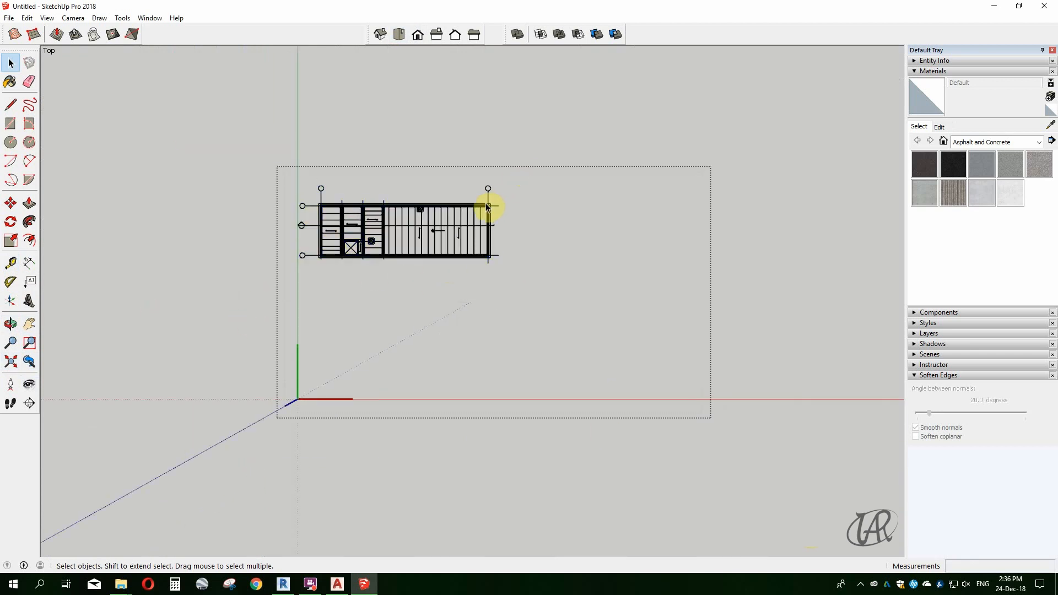
# Trace the L-shaped wall piece at the plan's upper-left corner with the Line tool to form a face.
pyautogui.scroll(2, 380, 215)
pyautogui.scroll(2, 238, 191)
pyautogui.click(11, 362)
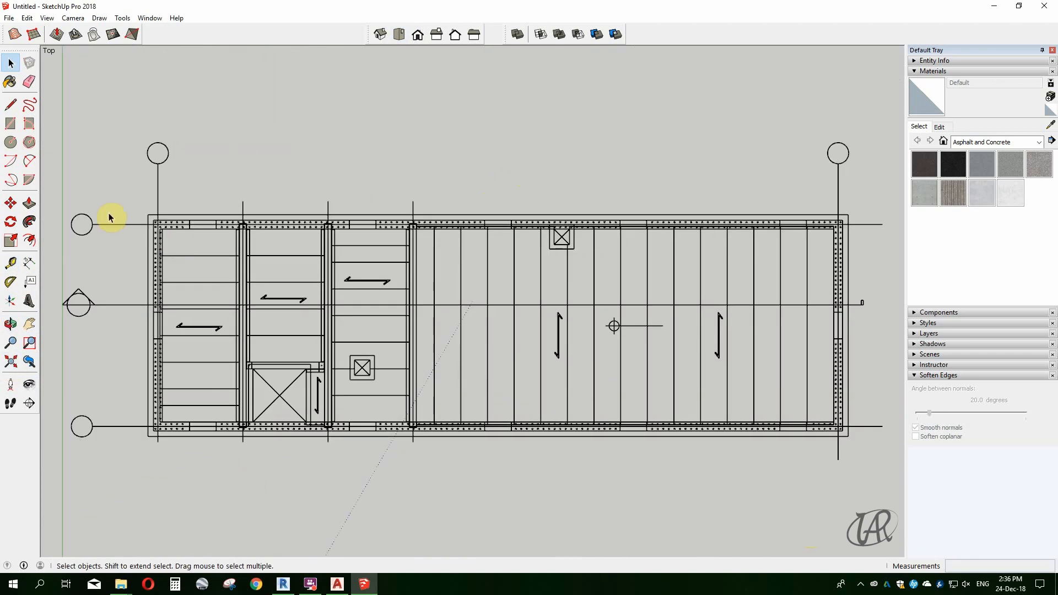
pyautogui.scroll(4, 153, 208)
pyautogui.press('l')
pyautogui.click(236, 215)
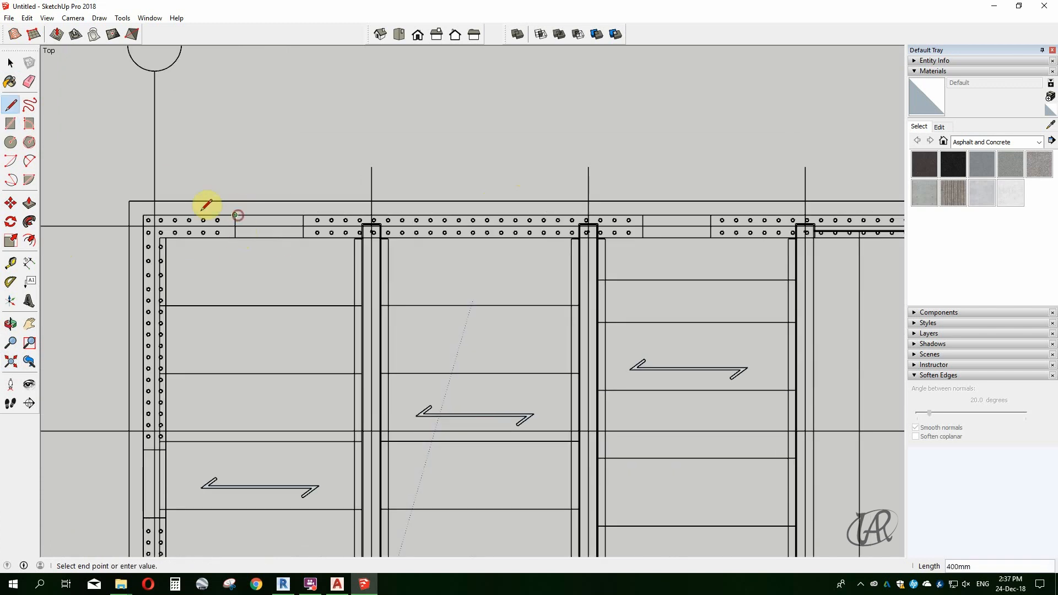
pyautogui.click(143, 450)
pyautogui.scroll(3, 166, 451)
pyautogui.click(166, 451)
pyautogui.scroll(-2, 166, 449)
pyautogui.scroll(3, 171, 218)
pyautogui.click(173, 205)
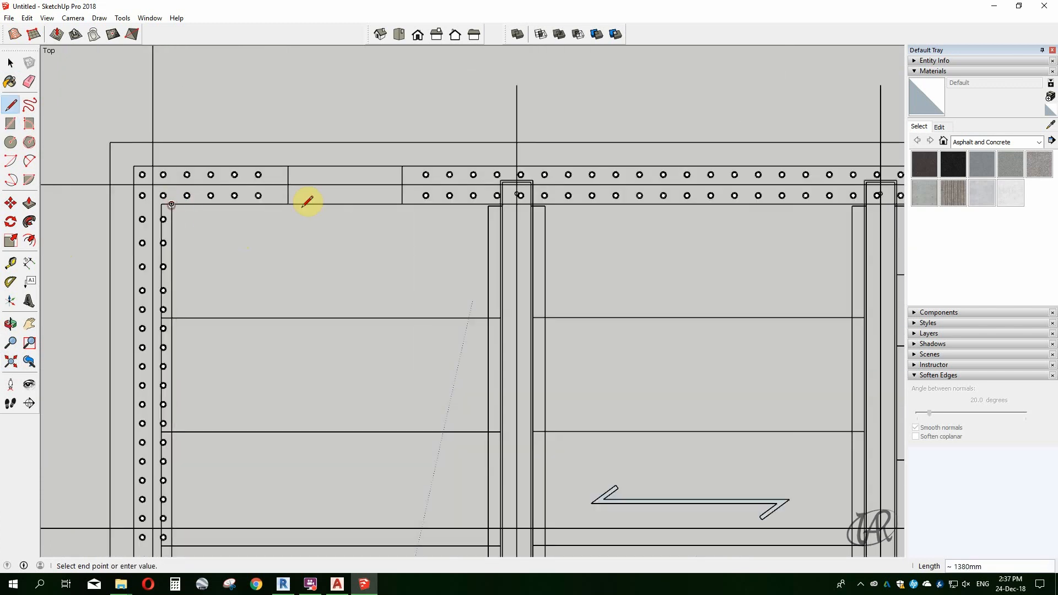
pyautogui.click(289, 205)
# Draw rectangles over the first two wall segments after the corner piece along the plan's upper wall.
pyautogui.scroll(-5, 257, 234)
pyautogui.scroll(2, 282, 199)
pyautogui.press('r')
pyautogui.click(686, 232)
pyautogui.scroll(-2, 520, 229)
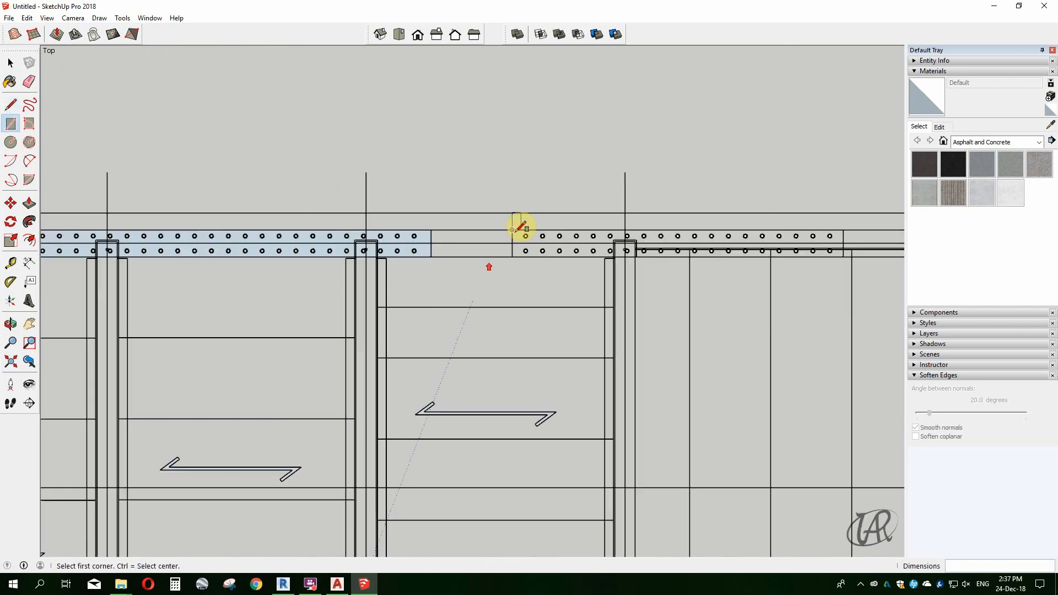
pyautogui.scroll(-2, 746, 253)
pyautogui.scroll(-3, 234, 292)
pyautogui.scroll(-2, 200, 324)
pyautogui.scroll(5, 540, 268)
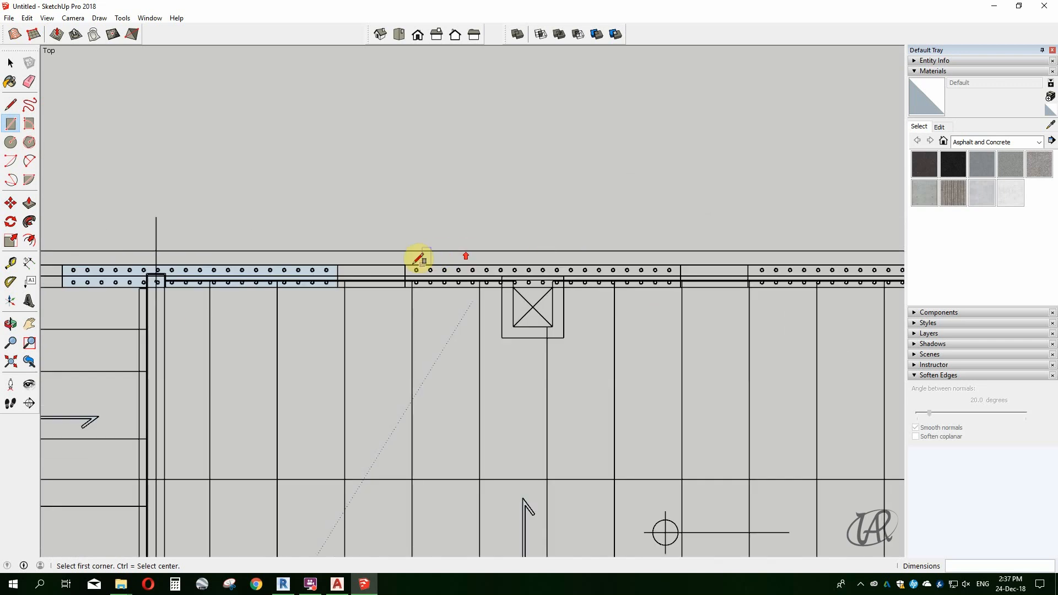
# Draw rectangles over the two remaining straight wall segments along the plan's upper wall.
pyautogui.click(407, 266)
pyautogui.scroll(2, 683, 292)
pyautogui.click(683, 283)
pyautogui.scroll(-5, 221, 330)
pyautogui.scroll(3, 529, 292)
pyautogui.click(324, 288)
pyautogui.scroll(2, 648, 343)
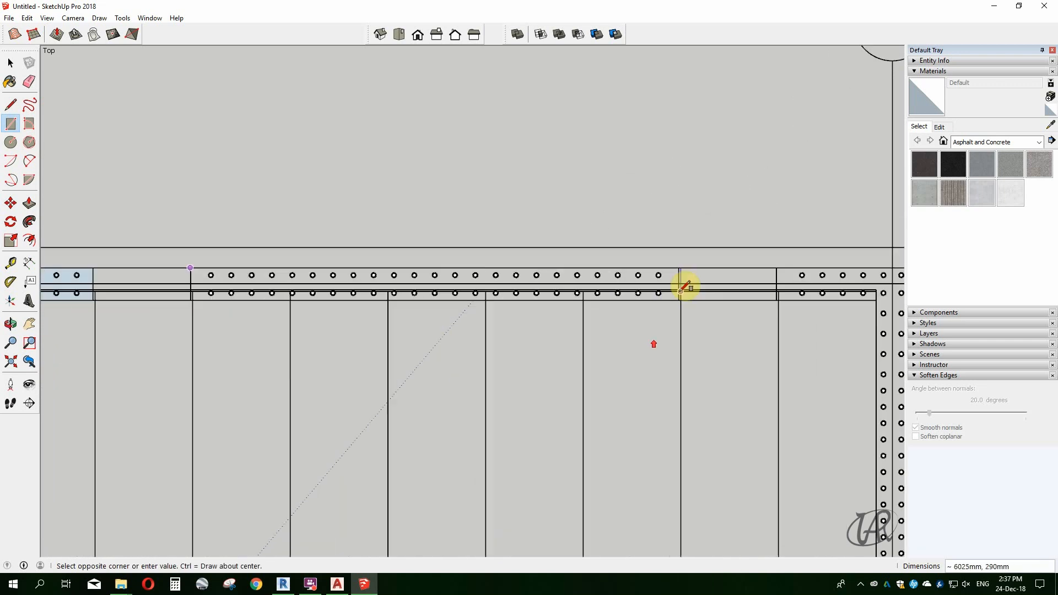
pyautogui.click(681, 298)
pyautogui.scroll(-2, 312, 345)
pyautogui.scroll(-7, 562, 252)
pyautogui.scroll(4, 219, 355)
# Copy the L-shaped corner wall face beside the plan and flip the copy along the green direction.
pyautogui.press('space')
pyautogui.scroll(2, 215, 309)
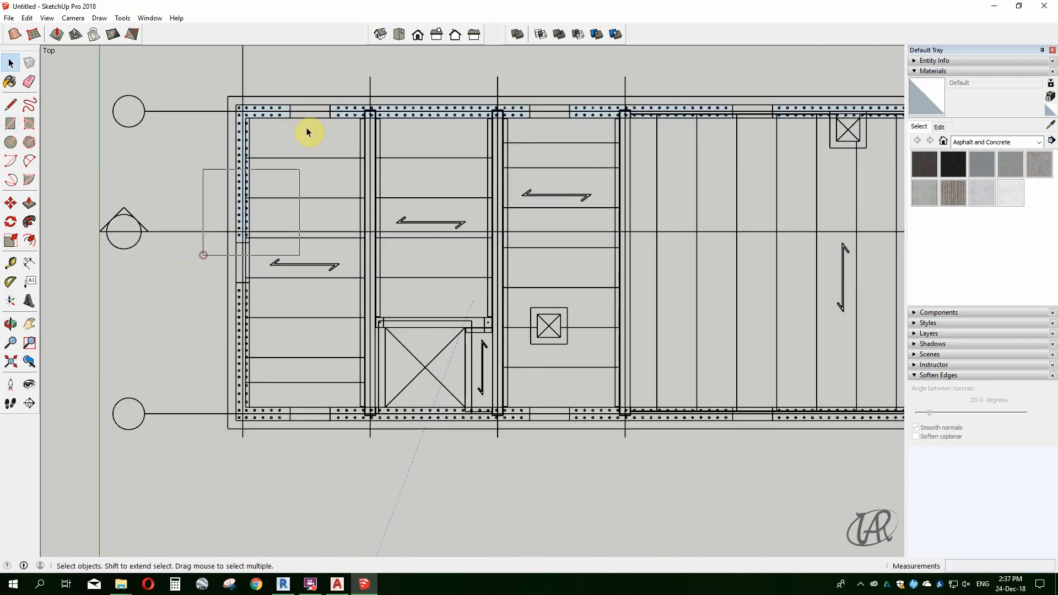
pyautogui.click(301, 124)
pyautogui.scroll(3, 281, 115)
pyautogui.scroll(-2, 215, 277)
pyautogui.scroll(-2, 298, 171)
pyautogui.press('m')
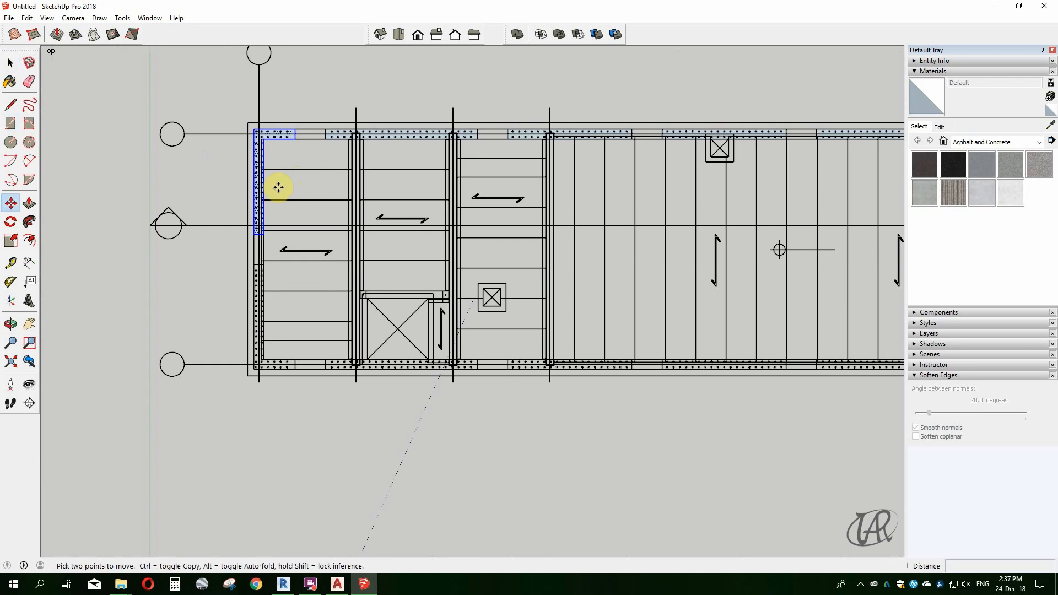
pyautogui.click(278, 187)
pyautogui.press('ctrl')
pyautogui.scroll(-1, 449, 165)
pyautogui.rightClick(145, 228)
pyautogui.click(284, 380)
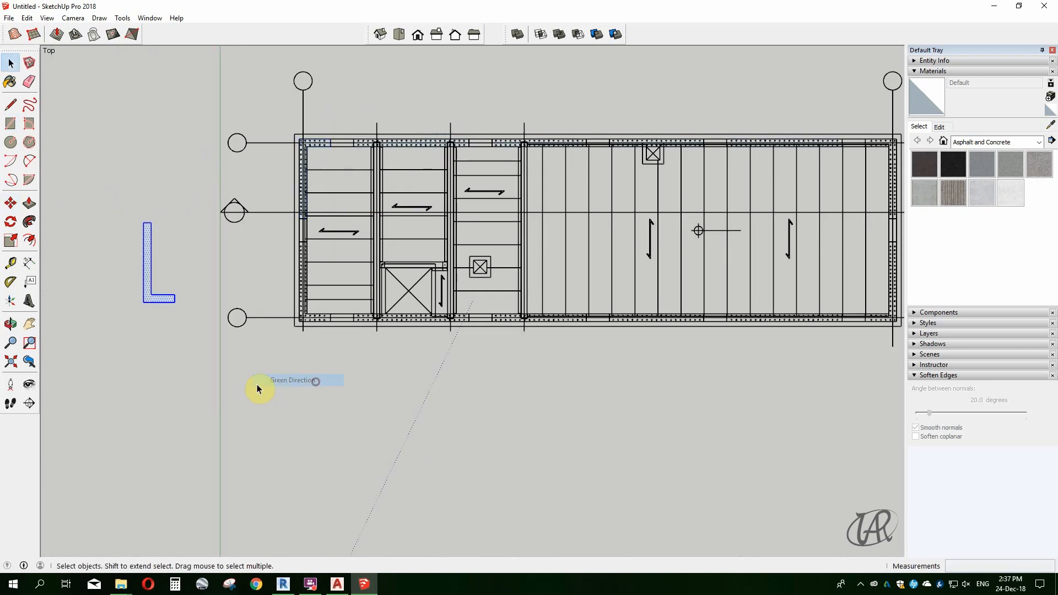
# Move the flipped L-shaped face onto the plan's lower-left wall corner.
pyautogui.click(145, 298)
pyautogui.scroll(4, 300, 325)
pyautogui.click(298, 311)
pyautogui.scroll(-3, 353, 331)
pyautogui.scroll(6, 331, 210)
pyautogui.press('space')
pyautogui.moveTo(212, 203); pyautogui.dragTo(466, 324)
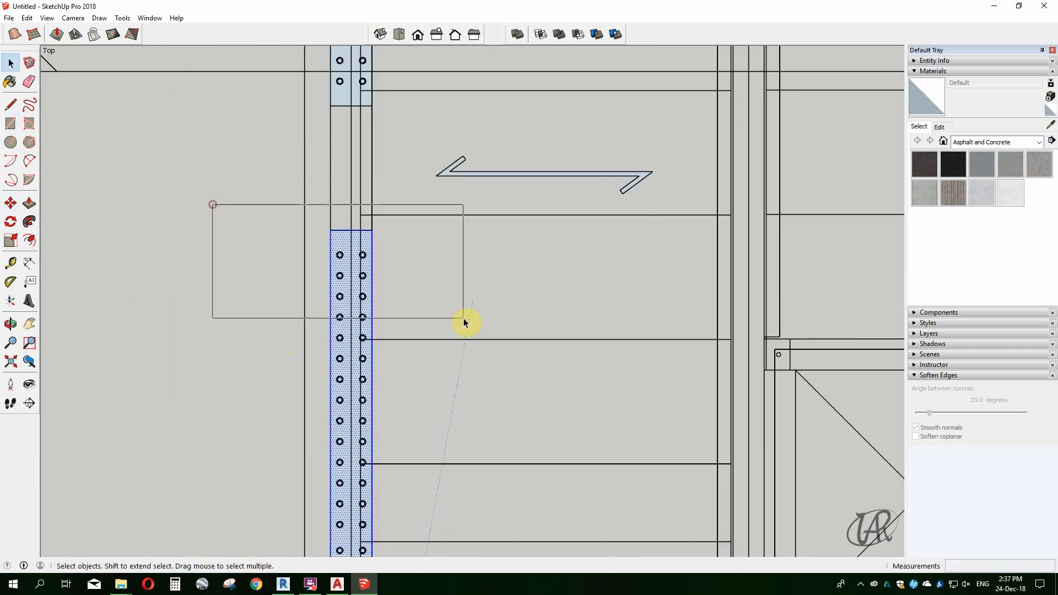
pyautogui.scroll(-6, 293, 287)
pyautogui.scroll(-2, 358, 110)
# Copy the straight upper wall faces onto the matching segments of the plan's lower wall.
pyautogui.moveTo(373, 73); pyautogui.dragTo(501, 168)
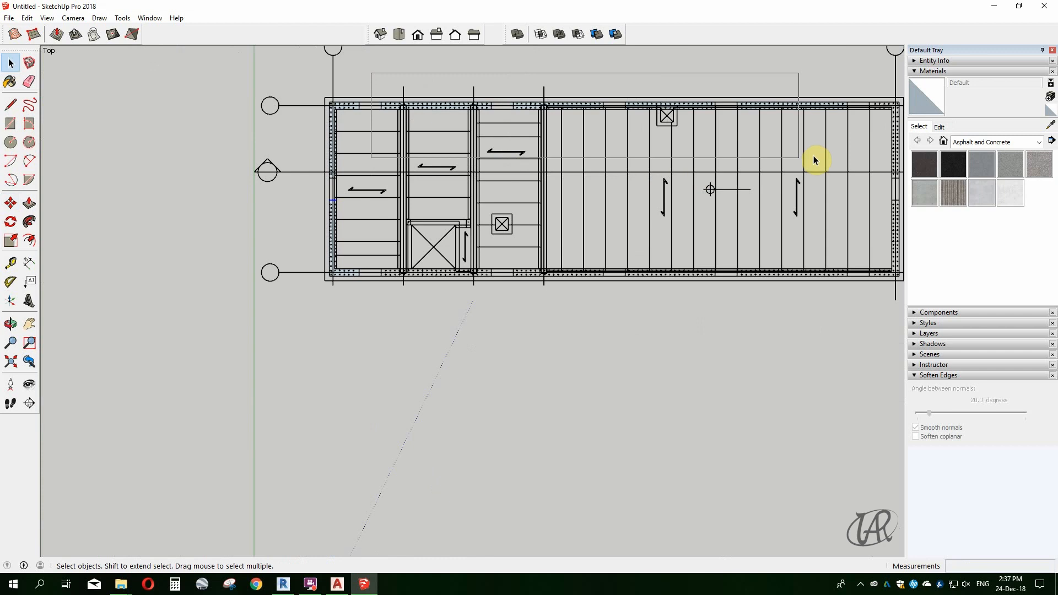
pyautogui.press('m')
pyautogui.scroll(1, 378, 107)
pyautogui.click(381, 110)
pyautogui.press('ctrl')
pyautogui.scroll(5, 378, 295)
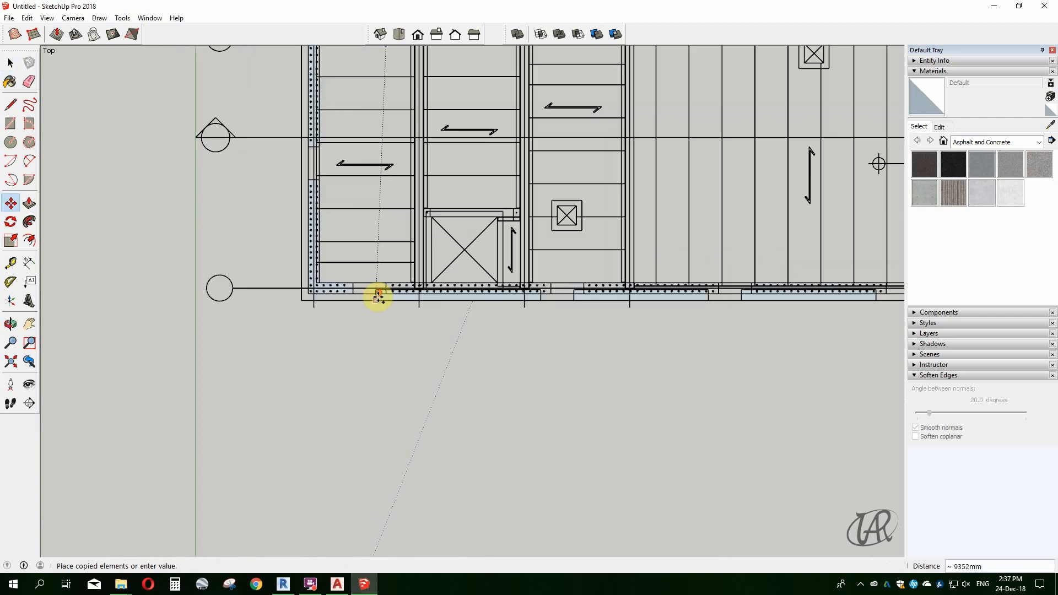
pyautogui.click(387, 296)
pyautogui.scroll(-9, 425, 325)
pyautogui.scroll(3, 737, 325)
pyautogui.scroll(6, 763, 290)
pyautogui.press('space')
pyautogui.click(700, 269)
pyautogui.scroll(-7, 692, 265)
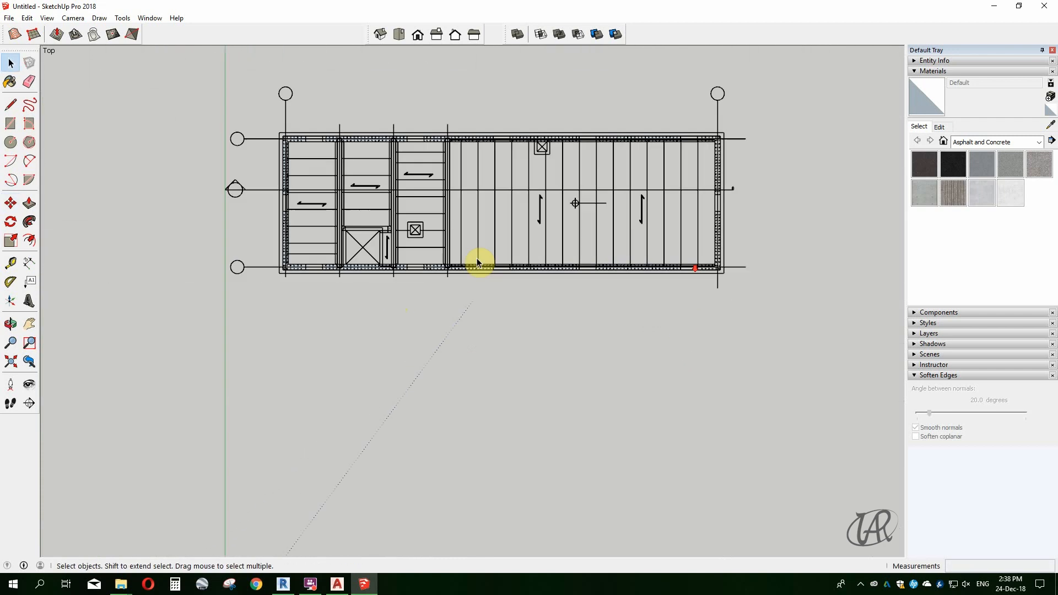
# Copy both left-hand corner wall faces to the right of the plan and flip the copies along the red direction.
pyautogui.scroll(2, 187, 109)
pyautogui.moveTo(282, 113); pyautogui.dragTo(331, 303)
pyautogui.scroll(-2, 331, 358)
pyautogui.press('m')
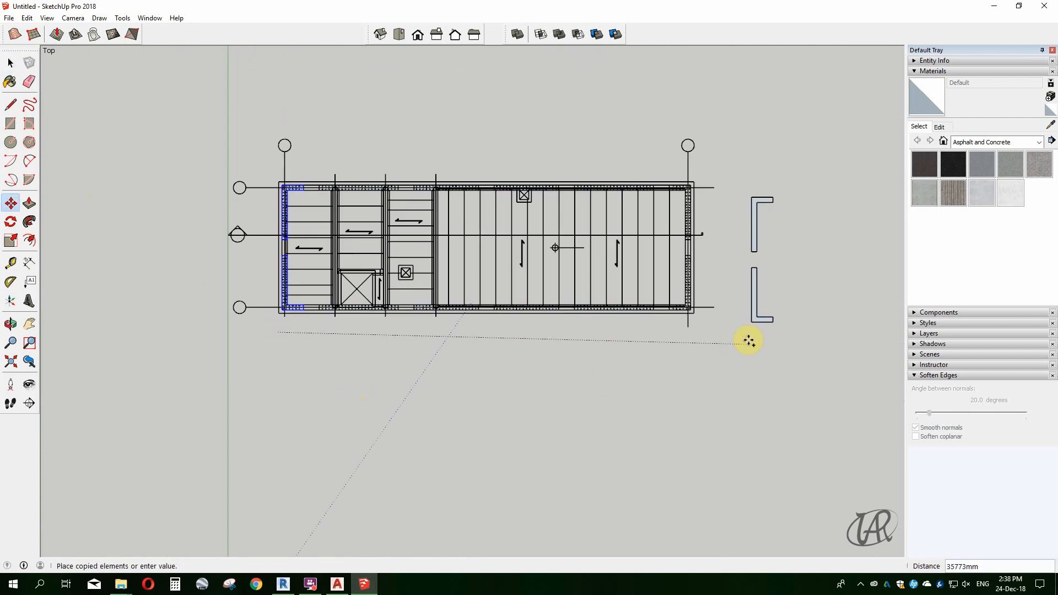
pyautogui.scroll(1, 762, 190)
pyautogui.rightClick(759, 190)
pyautogui.click(917, 324)
# Move the two flipped corner faces onto the plan's right-hand wall corners.
pyautogui.press('m')
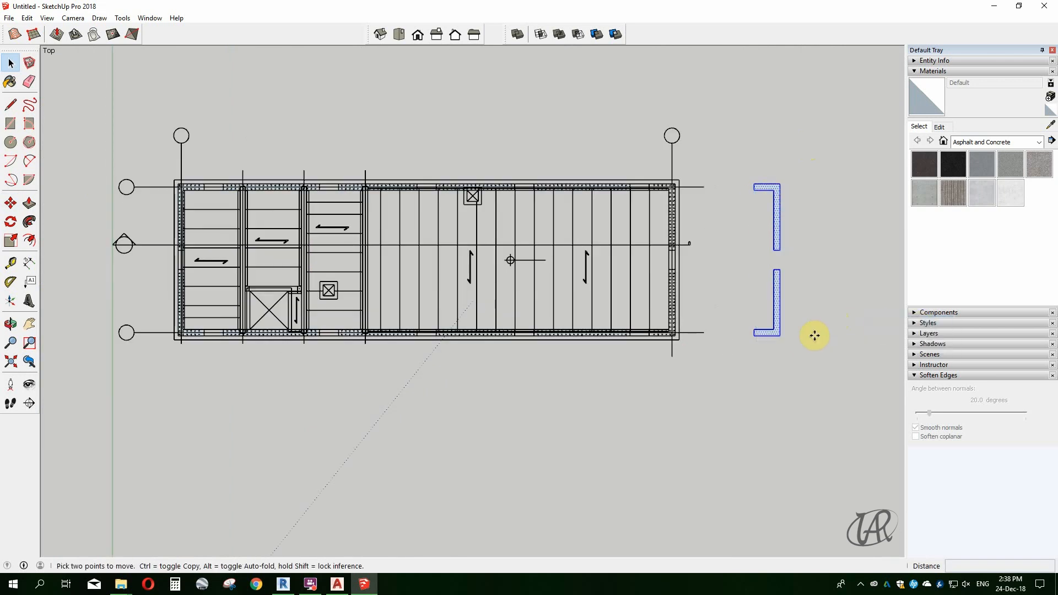
pyautogui.click(780, 336)
pyautogui.scroll(6, 677, 336)
pyautogui.click(675, 336)
pyautogui.scroll(-5, 651, 409)
pyautogui.press('space')
pyautogui.click(582, 455)
pyautogui.scroll(-2, 583, 456)
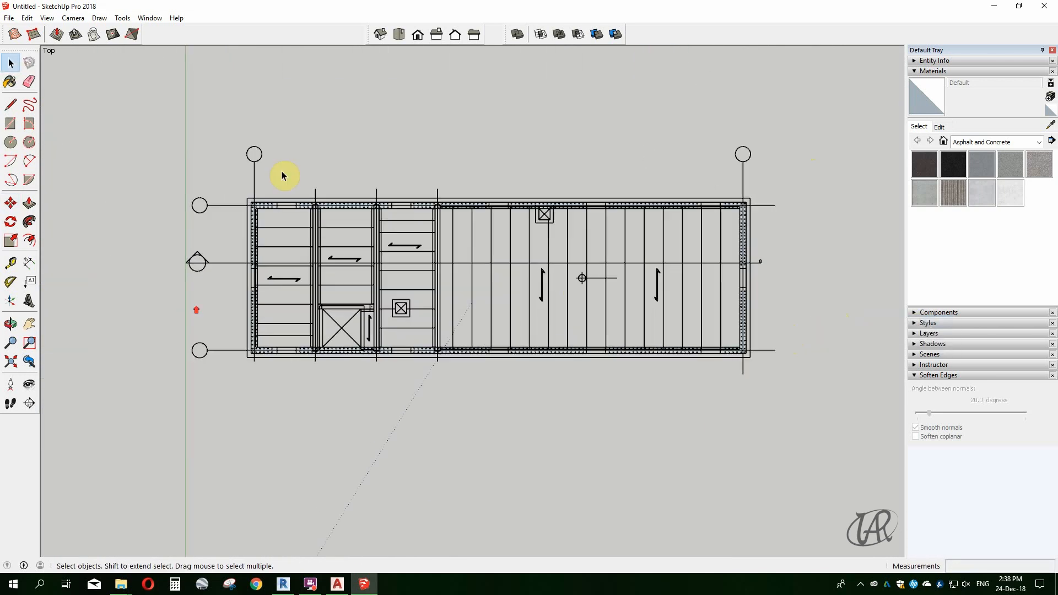
# Select all the wall faces around the plan and make them a group.
pyautogui.scroll(-1, 278, 175)
pyautogui.moveTo(229, 182); pyautogui.dragTo(761, 408)
pyautogui.scroll(7, 681, 202)
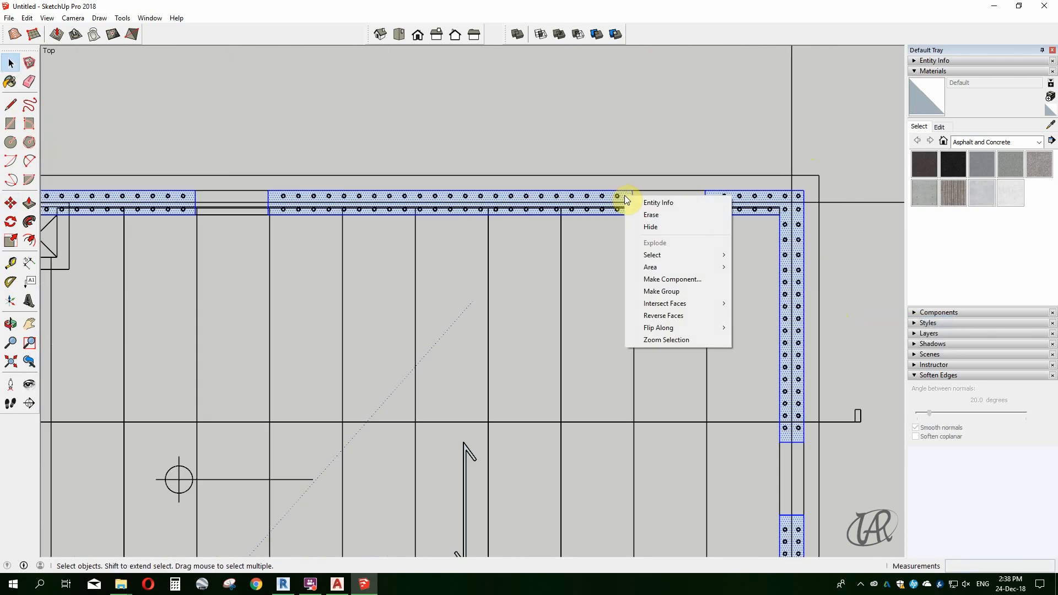
pyautogui.click(662, 291)
# Draw a rectangle over the plan's outermost outline, from its upper-left to its lower-right corner.
pyautogui.scroll(-6, 579, 227)
pyautogui.scroll(2, 219, 197)
pyautogui.press('r')
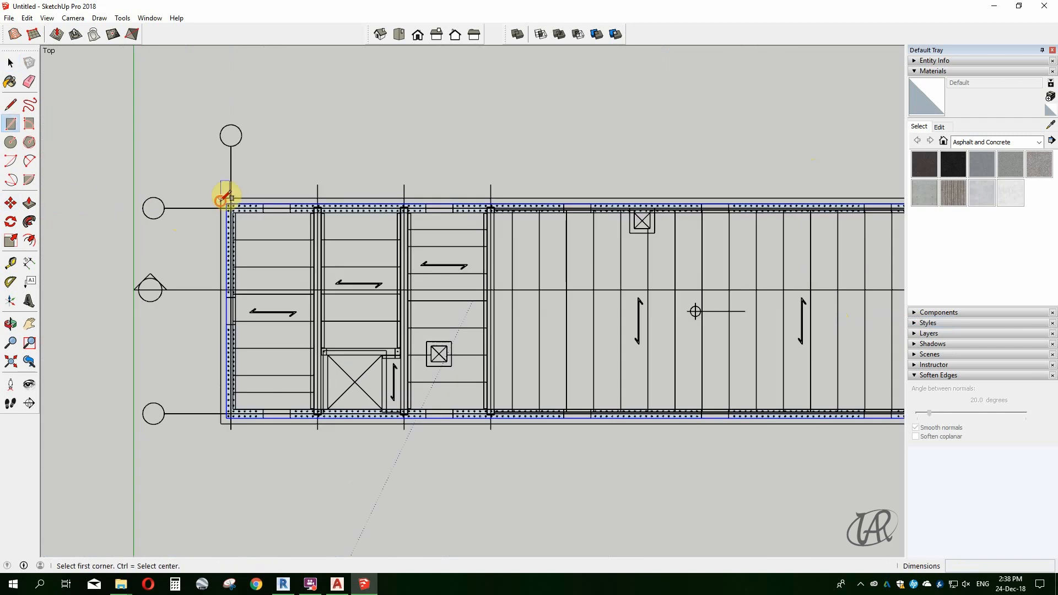
pyautogui.click(220, 198)
pyautogui.scroll(-2, 743, 382)
pyautogui.scroll(1, 198, 208)
pyautogui.press('space')
pyautogui.scroll(-1, 229, 282)
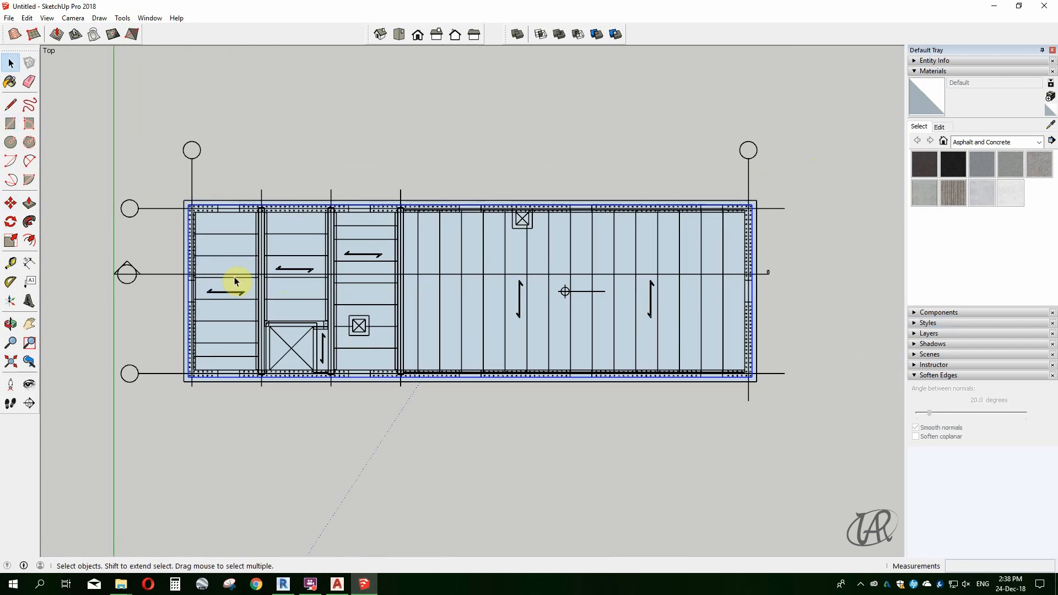
# Select the outline rectangle with its edges and make it a group.
pyautogui.scroll(1, 236, 283)
pyautogui.scroll(-3, 706, 233)
pyautogui.scroll(6, 736, 207)
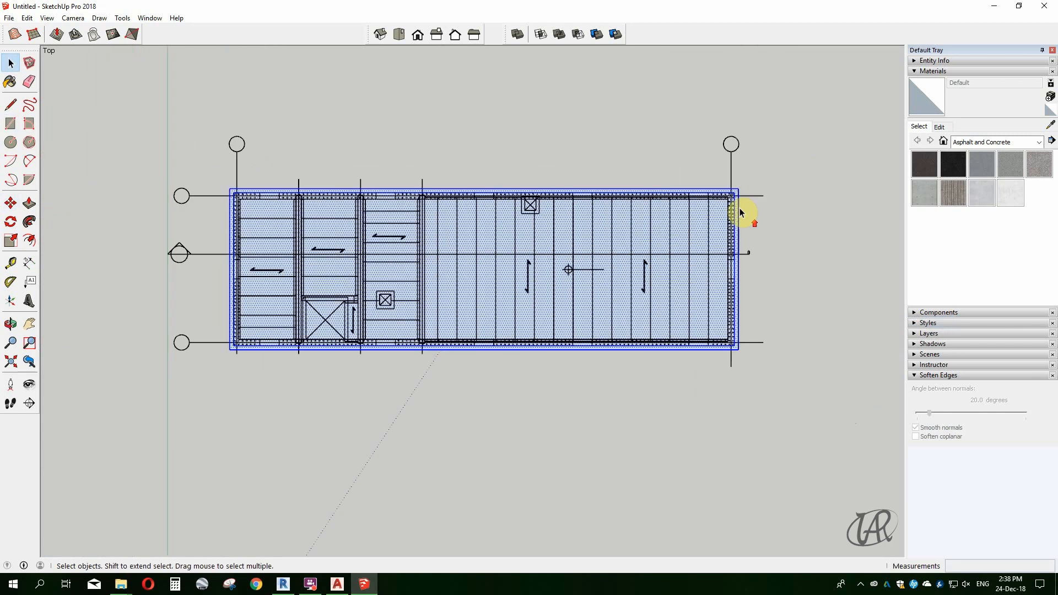
pyautogui.rightClick(750, 150)
pyautogui.press('Escape')
pyautogui.scroll(-6, 739, 163)
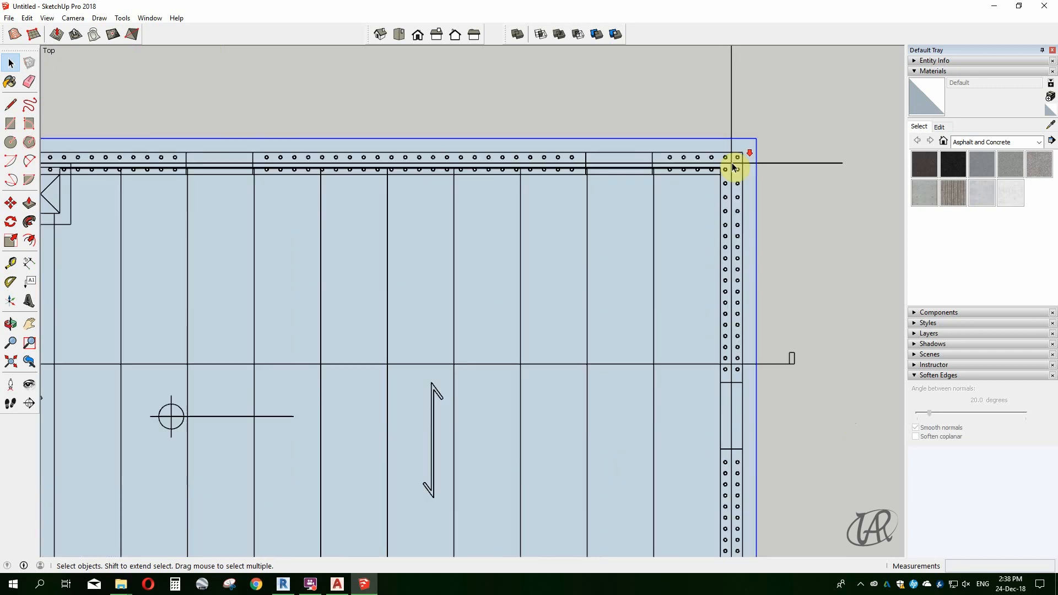
pyautogui.click(833, 417)
# Open the outline rectangle's group, Push/Pull its face 600 mm into a base slab, and close the group.
pyautogui.moveTo(331, 397); pyautogui.dragTo(397, 278, button='middle')
pyautogui.scroll(2, 397, 279)
pyautogui.doubleClick(397, 279)
pyautogui.press('p')
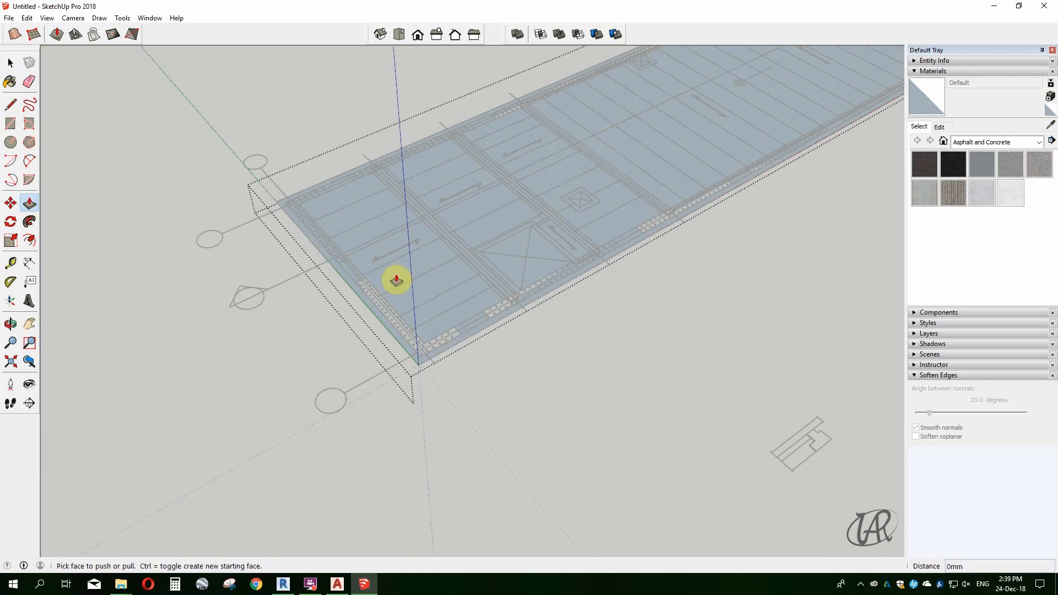
pyautogui.click(397, 281)
pyautogui.write('600')
pyautogui.press('Return')
pyautogui.scroll(6, 383, 365)
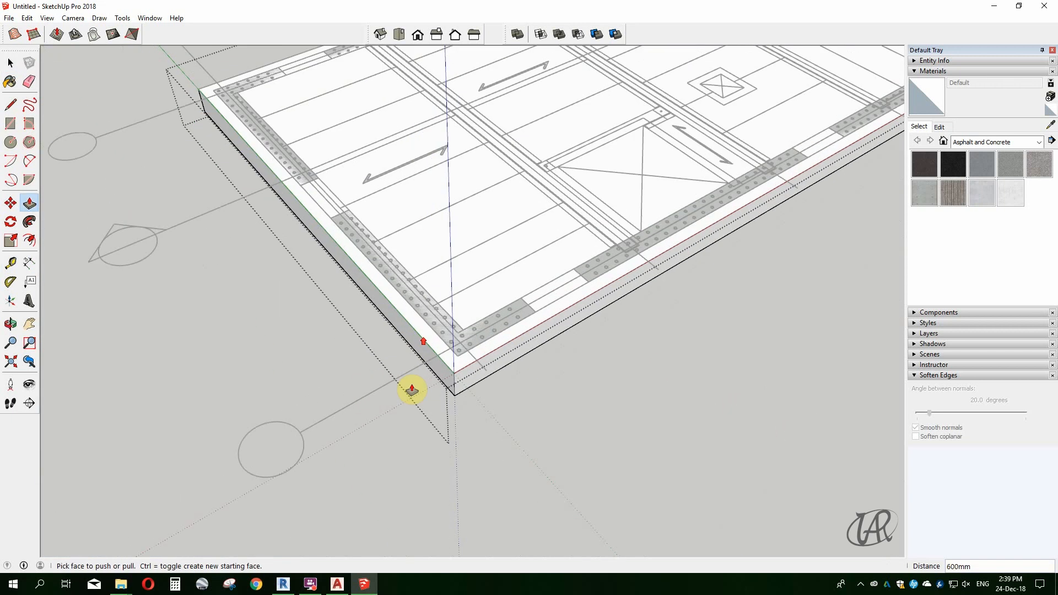
pyautogui.press('space')
pyautogui.scroll(-2, 416, 310)
pyautogui.click(436, 333)
# Draw a rectangle of about 31529 by 10129 mm across the base slab's bottom corners.
pyautogui.press('r')
pyautogui.scroll(-3, 433, 358)
pyautogui.scroll(3, 284, 194)
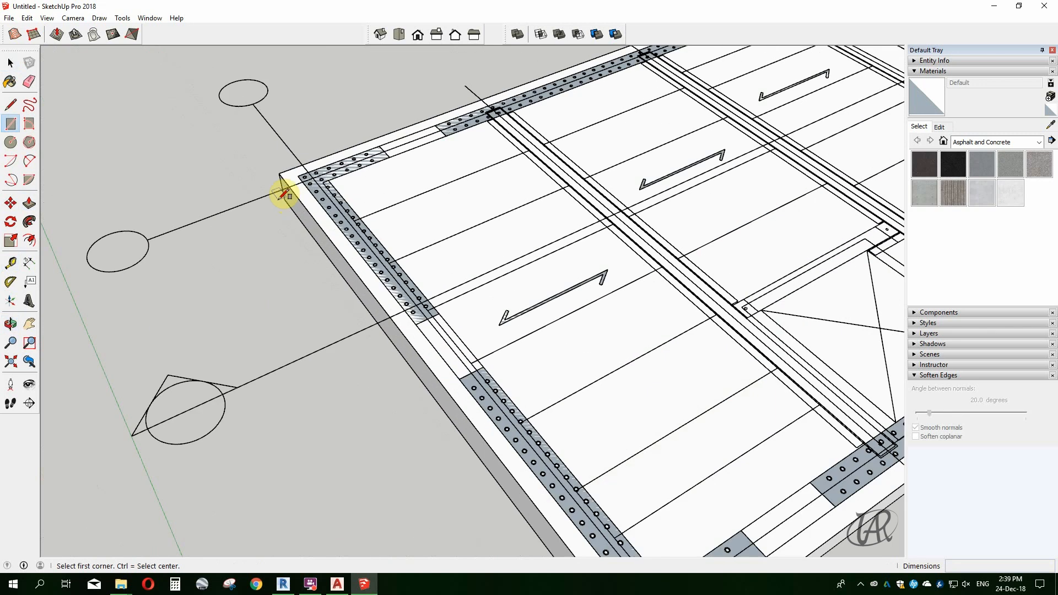
pyautogui.scroll(-3, 215, 366)
pyautogui.scroll(-2, 787, 200)
pyautogui.scroll(5, 852, 193)
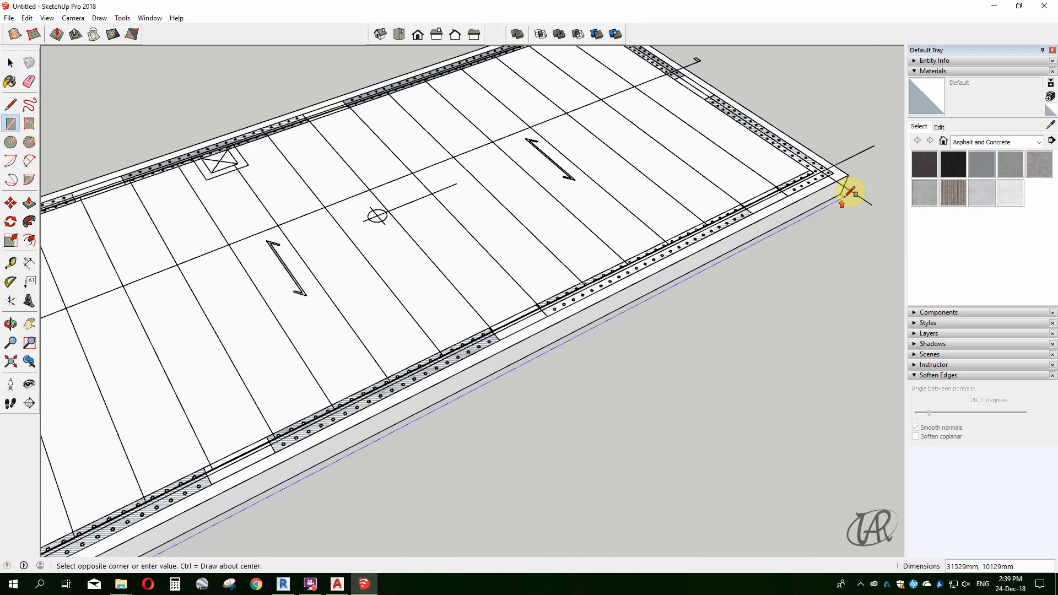
pyautogui.press('space')
# Select the new rectangle at the base slab's bottom and make it a group.
pyautogui.scroll(-5, 849, 190)
pyautogui.scroll(-2, 522, 288)
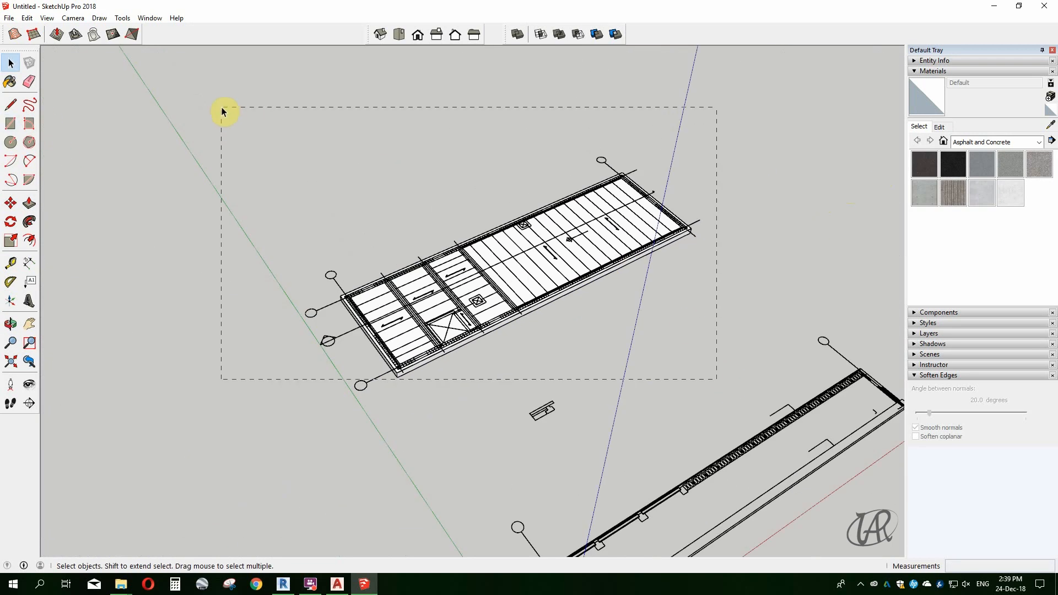
pyautogui.moveTo(222, 109); pyautogui.dragTo(222, 108)
pyautogui.scroll(6, 687, 237)
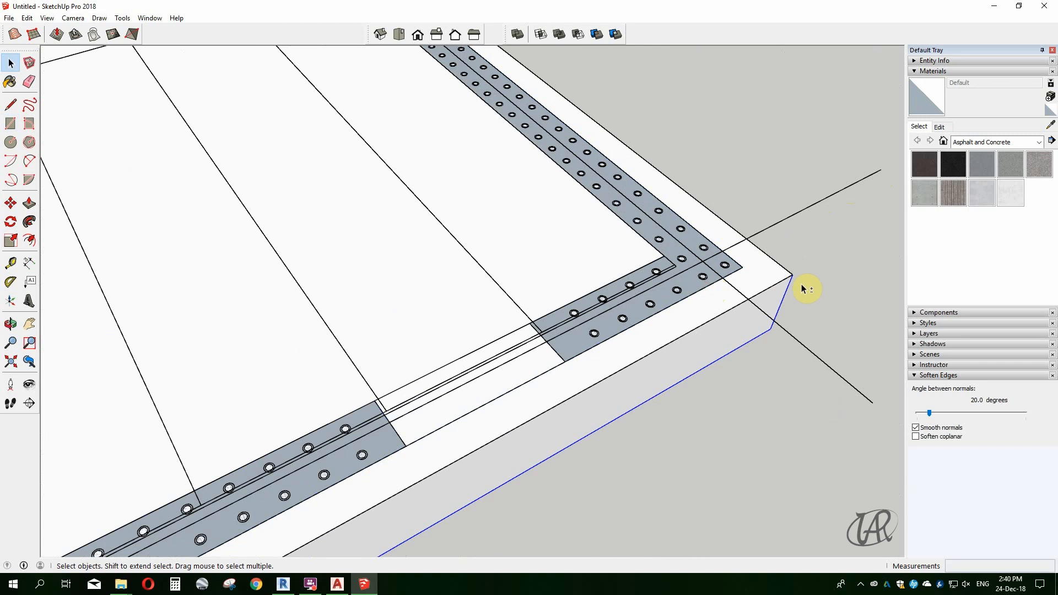
pyautogui.scroll(-2, 761, 331)
pyautogui.rightClick(747, 345)
pyautogui.click(803, 264)
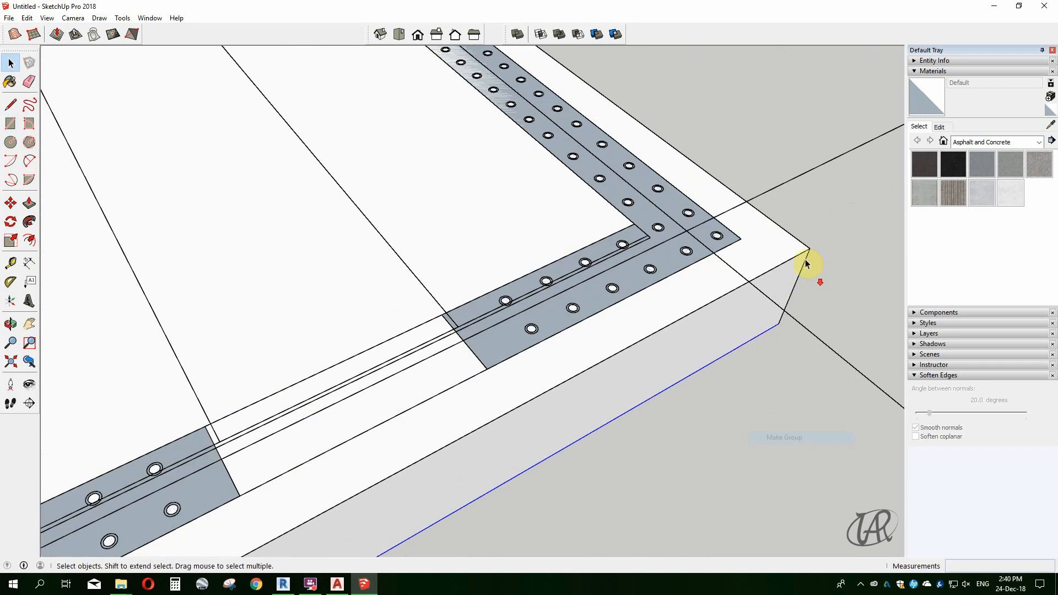
pyautogui.scroll(-4, 782, 235)
pyautogui.scroll(-4, 781, 236)
pyautogui.scroll(6, 294, 474)
pyautogui.click(294, 474)
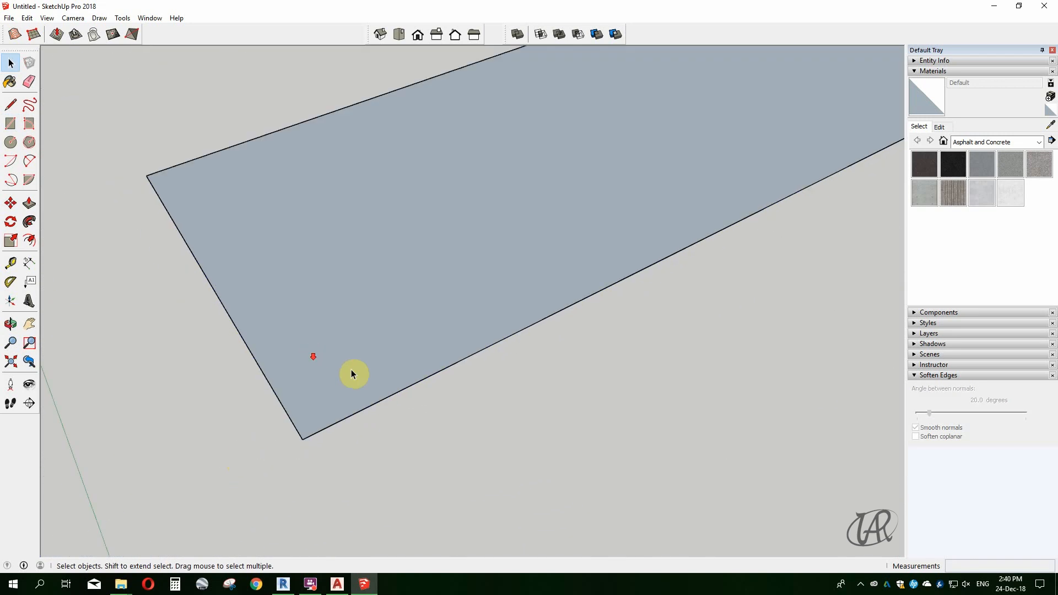
# Open the rectangle's group under the base slab and offset its outline outward by a narrow margin.
pyautogui.scroll(-5, 352, 369)
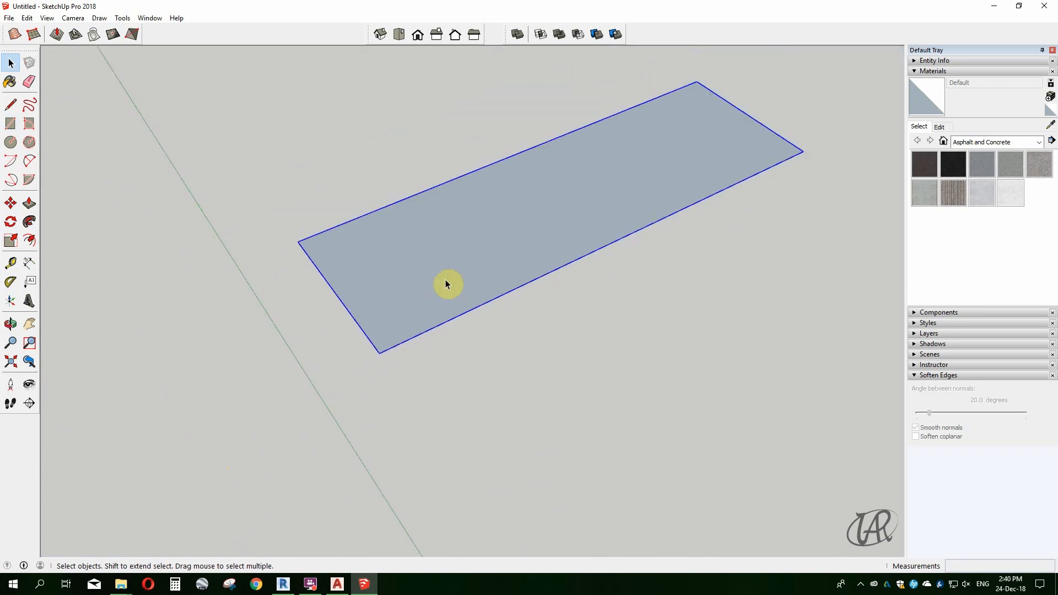
pyautogui.press('f')
pyautogui.click(447, 283)
pyautogui.click(464, 313)
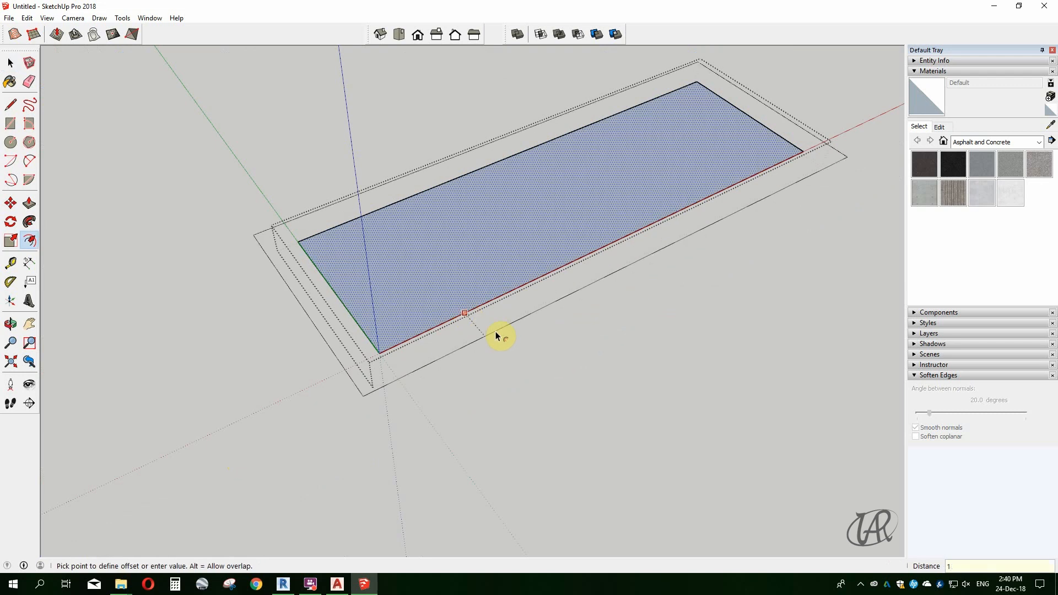
pyautogui.click(495, 332)
pyautogui.scroll(8, 378, 314)
pyautogui.press('space')
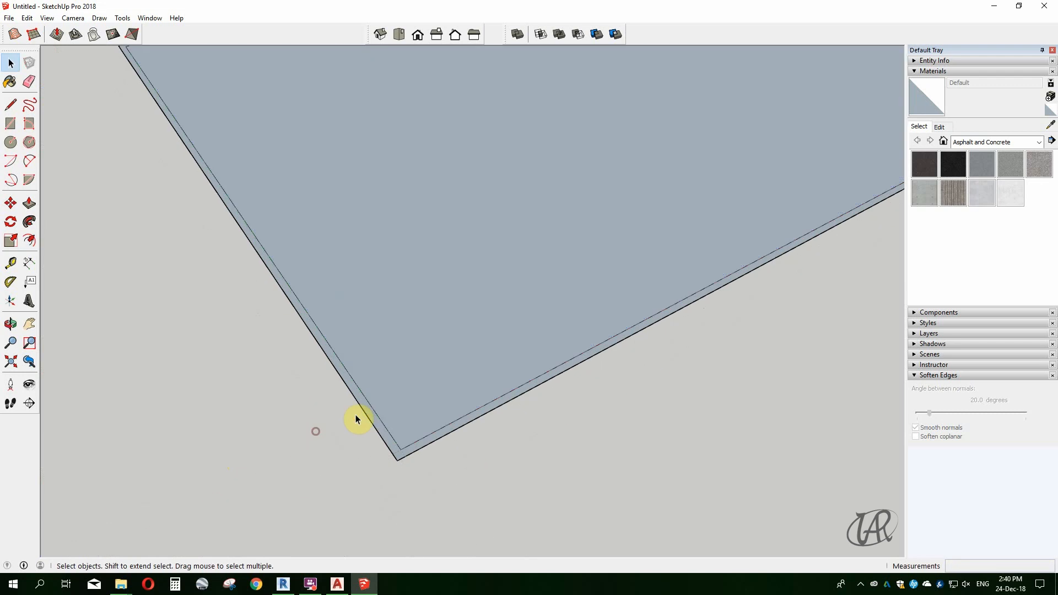
pyautogui.press('e')
pyautogui.moveTo(361, 420)
pyautogui.mouseDown()
pyautogui.moveTo(398, 420)
pyautogui.moveTo(409, 445)
pyautogui.mouseUp()
pyautogui.hotkey('ctrl', 'z')
# Reopen the offset rectangle's group and erase its inner outline so one enlarged face remains.
pyautogui.press('space')
pyautogui.doubleClick(398, 417)
pyautogui.press('e')
pyautogui.scroll(-5, 402, 494)
pyautogui.scroll(5, 761, 134)
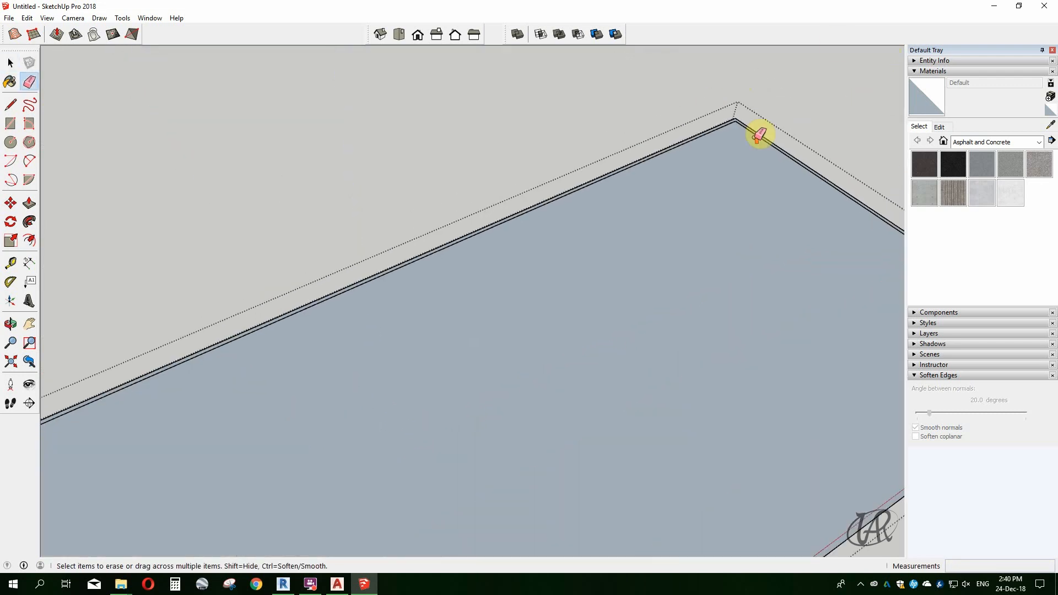
pyautogui.scroll(2, 761, 134)
pyautogui.moveTo(748, 124); pyautogui.dragTo(711, 117)
pyautogui.scroll(-7, 676, 101)
# Push/Pull the enlarged rectangle's face into a thin slab beneath the base and close the group.
pyautogui.press('space')
pyautogui.click(522, 252)
pyautogui.press('p')
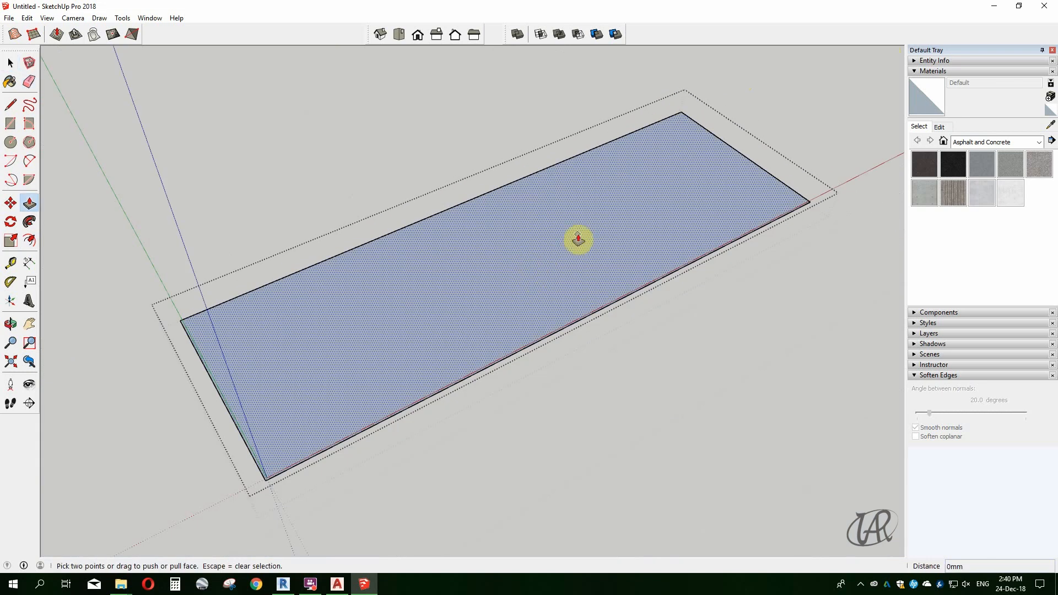
pyautogui.moveTo(578, 237); pyautogui.dragTo(604, 333)
pyautogui.press('Return')
pyautogui.press('space')
pyautogui.press('Escape')
# Unhide all geometry and hide the imported floor plan component again.
pyautogui.scroll(2, 598, 276)
pyautogui.hotkey('alt', 'e')
pyautogui.press('e')
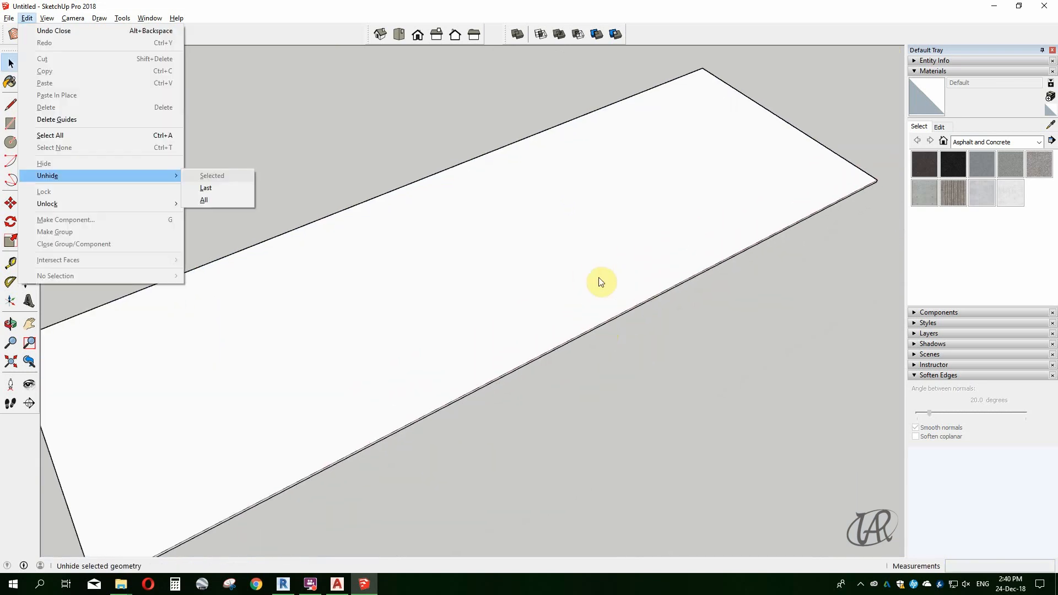
pyautogui.press('a')
pyautogui.scroll(-4, 687, 228)
pyautogui.scroll(5, 377, 378)
pyautogui.scroll(4, 376, 378)
pyautogui.rightClick(231, 428)
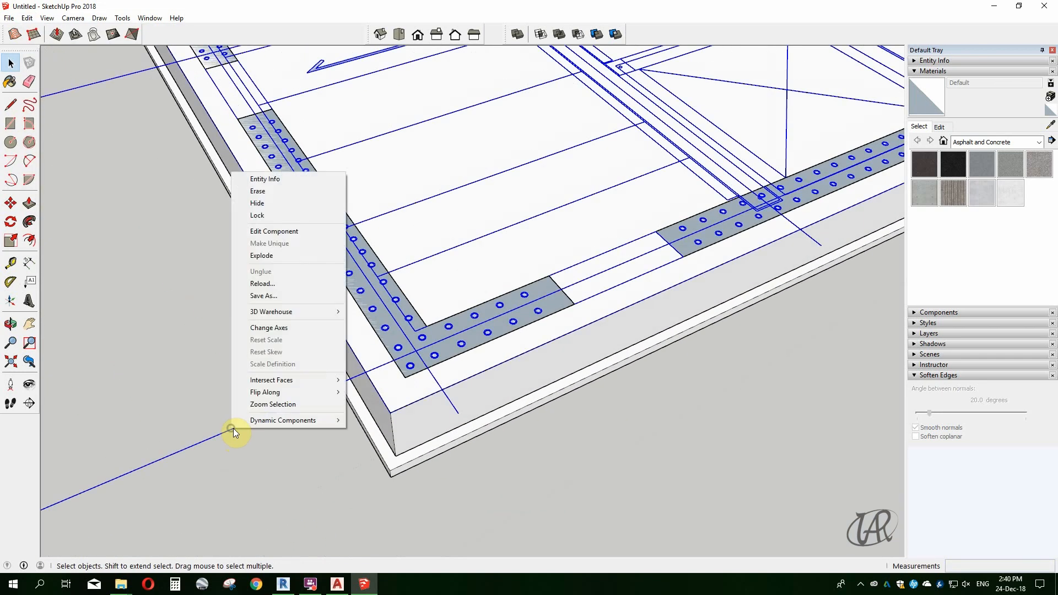
pyautogui.press('h')
pyautogui.scroll(-5, 310, 406)
# Open the wall footprints' group and Push/Pull the front corner footprint 3100 mm high.
pyautogui.scroll(1, 331, 376)
pyautogui.click(331, 375)
pyautogui.press('p')
pyautogui.click(331, 372)
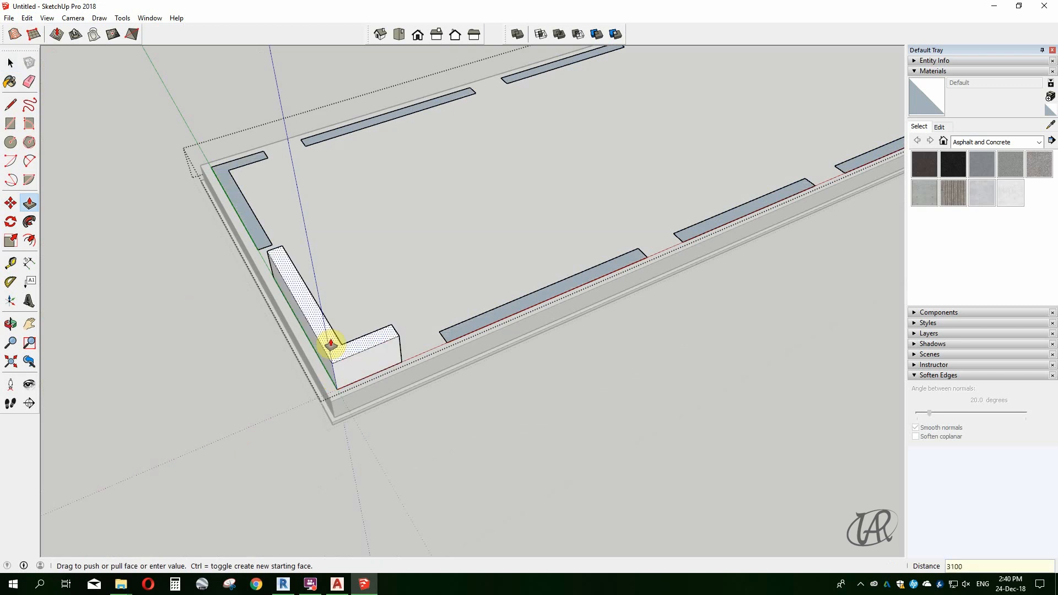
pyautogui.write('3100')
pyautogui.press('Return')
# Raise the remaining wall footprints around the building to the same 3100 mm height and close the group.
pyautogui.doubleClick(472, 325)
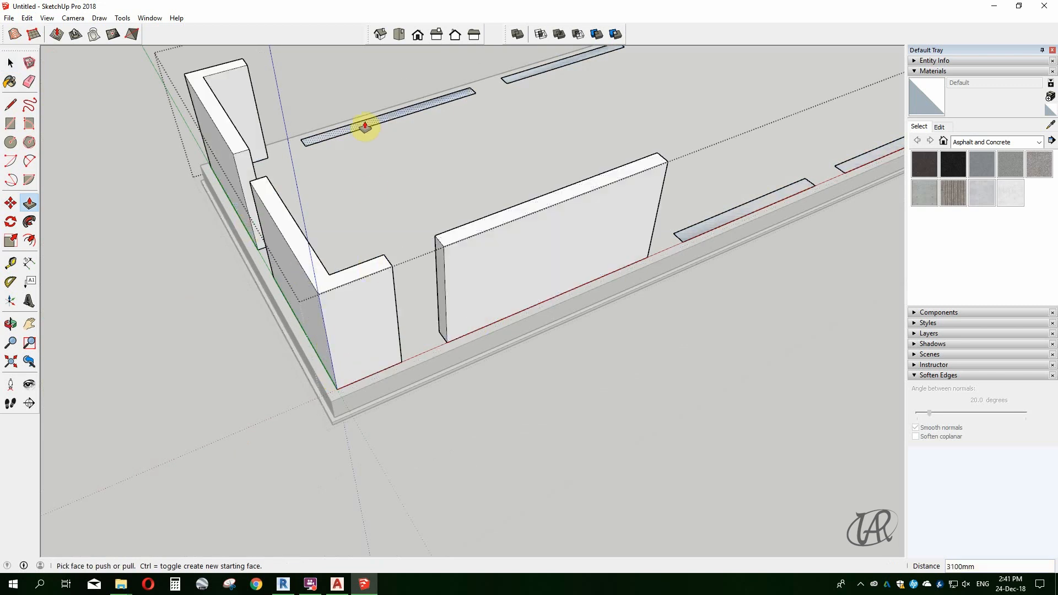
pyautogui.doubleClick(366, 125)
pyautogui.scroll(-2, 511, 106)
pyautogui.doubleClick(511, 106)
pyautogui.doubleClick(629, 257)
pyautogui.scroll(3, 601, 99)
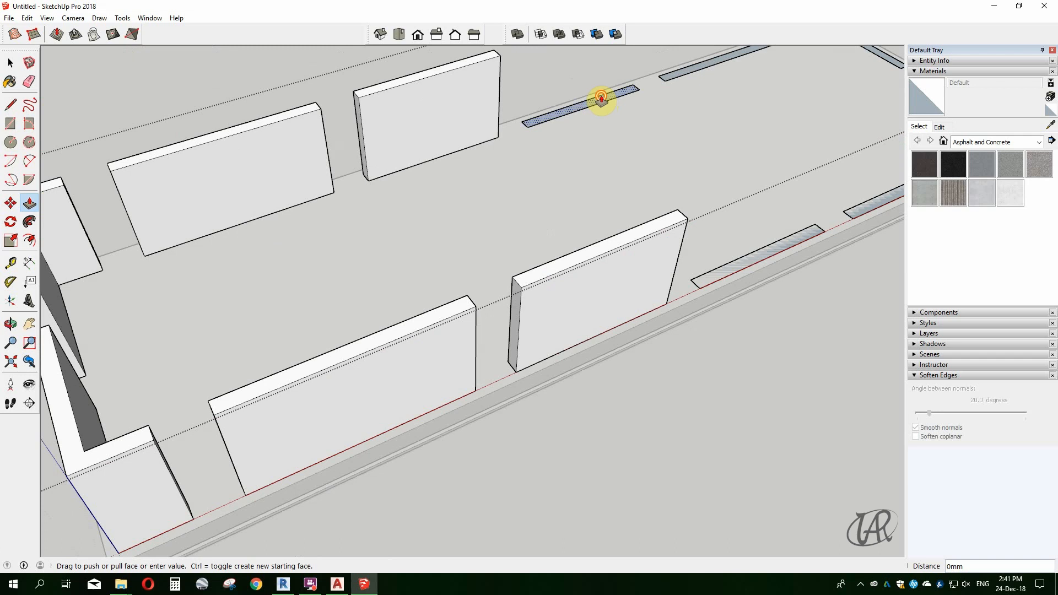
pyautogui.doubleClick(745, 262)
pyautogui.scroll(-3, 745, 262)
pyautogui.scroll(2, 810, 216)
pyautogui.doubleClick(797, 205)
pyautogui.doubleClick(616, 94)
pyautogui.doubleClick(869, 168)
pyautogui.scroll(-4, 860, 176)
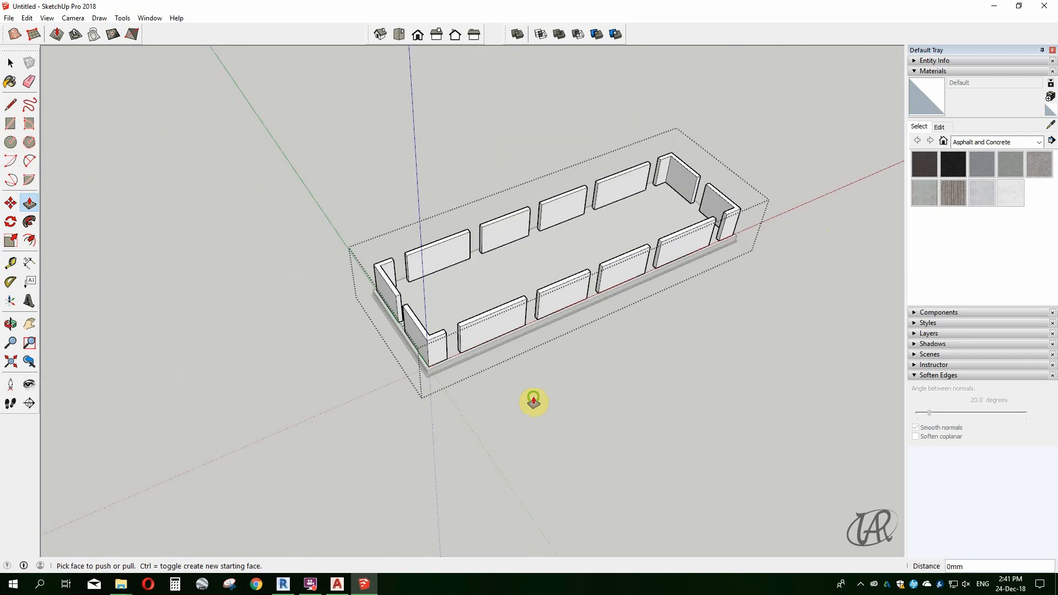
pyautogui.press('space')
pyautogui.click(538, 398)
# Unhide all hidden geometry so the imported plan and section drawings show with the walls.
pyautogui.moveTo(552, 389); pyautogui.dragTo(598, 357, button='middle')
pyautogui.scroll(3, 551, 281)
pyautogui.scroll(-1, 300, 318)
pyautogui.scroll(3, 257, 299)
pyautogui.moveTo(325, 320); pyautogui.dragTo(366, 333, button='middle')
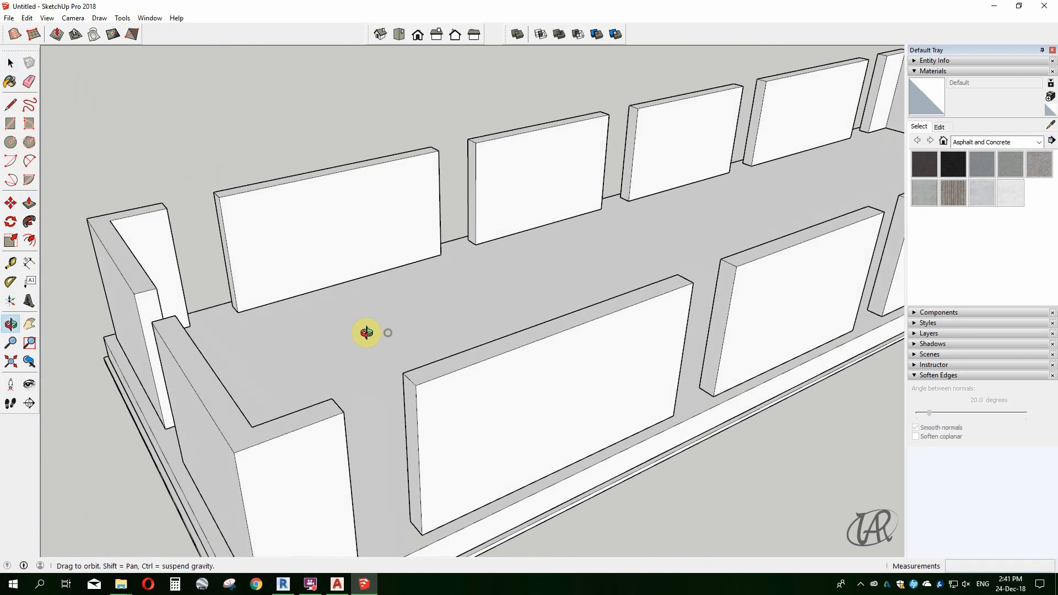
pyautogui.scroll(-4, 361, 240)
pyautogui.hotkey('alt', 'e')
pyautogui.press('e')
pyautogui.press('a')
# Trace the beam section beside the hollow-core slab in the section drawing into a face and make it a group.
pyautogui.scroll(2, 671, 430)
pyautogui.scroll(5, 601, 365)
pyautogui.scroll(-5, 485, 337)
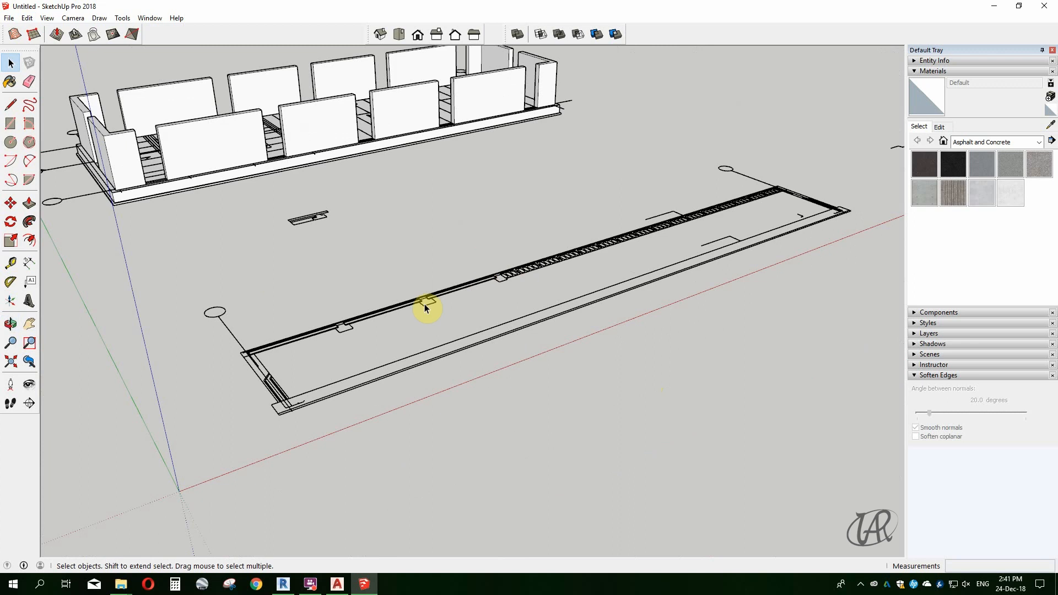
pyautogui.scroll(4, 567, 253)
pyautogui.scroll(-4, 432, 146)
pyautogui.scroll(4, 427, 378)
pyautogui.scroll(2, 414, 141)
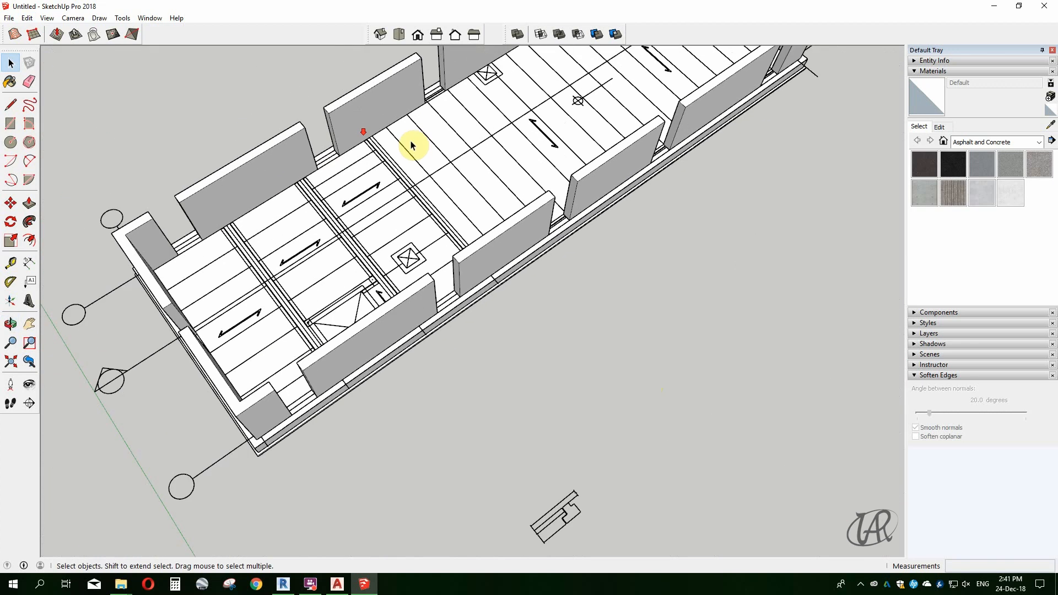
pyautogui.scroll(-5, 699, 485)
pyautogui.scroll(4, 605, 397)
pyautogui.scroll(2, 576, 377)
pyautogui.press('l')
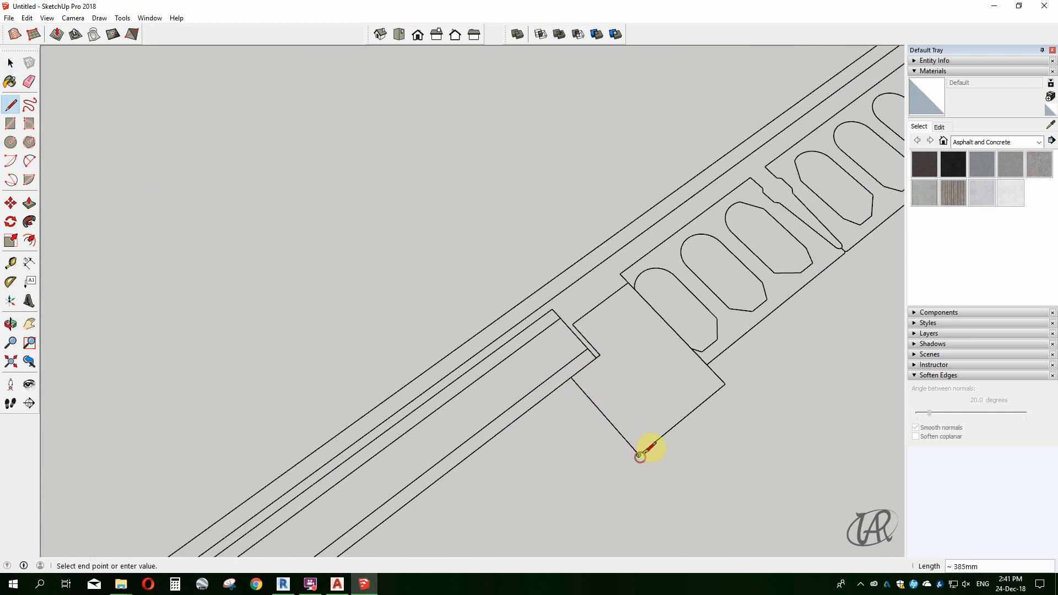
pyautogui.click(640, 456)
pyautogui.scroll(2, 628, 273)
pyautogui.scroll(-4, 576, 386)
pyautogui.press('space')
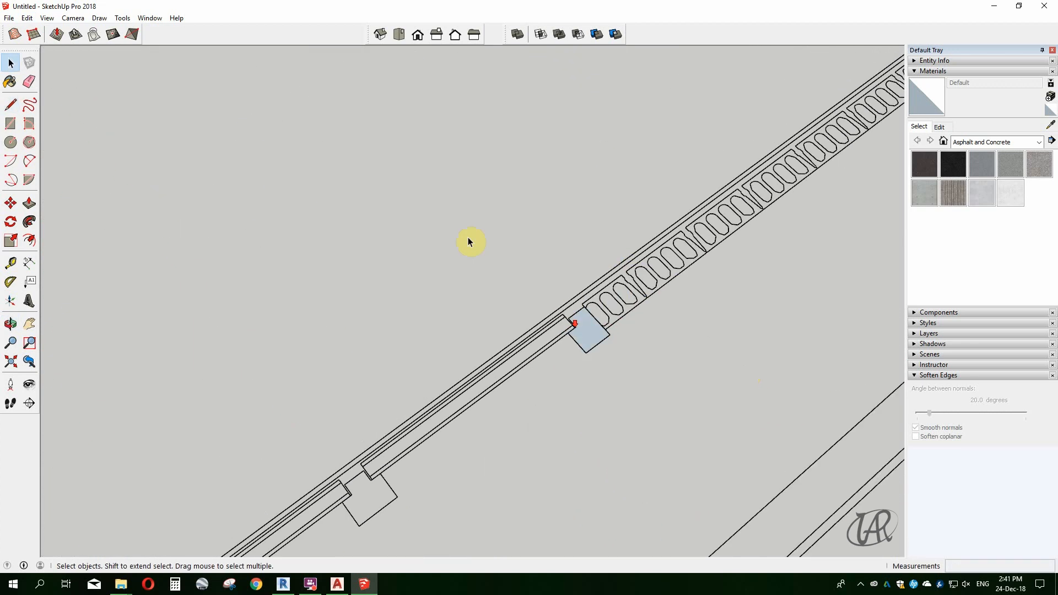
pyautogui.rightClick(588, 336)
pyautogui.click(612, 433)
# Trace the neighbouring beam section in the section drawing into a face and make it a group.
pyautogui.scroll(3, 551, 267)
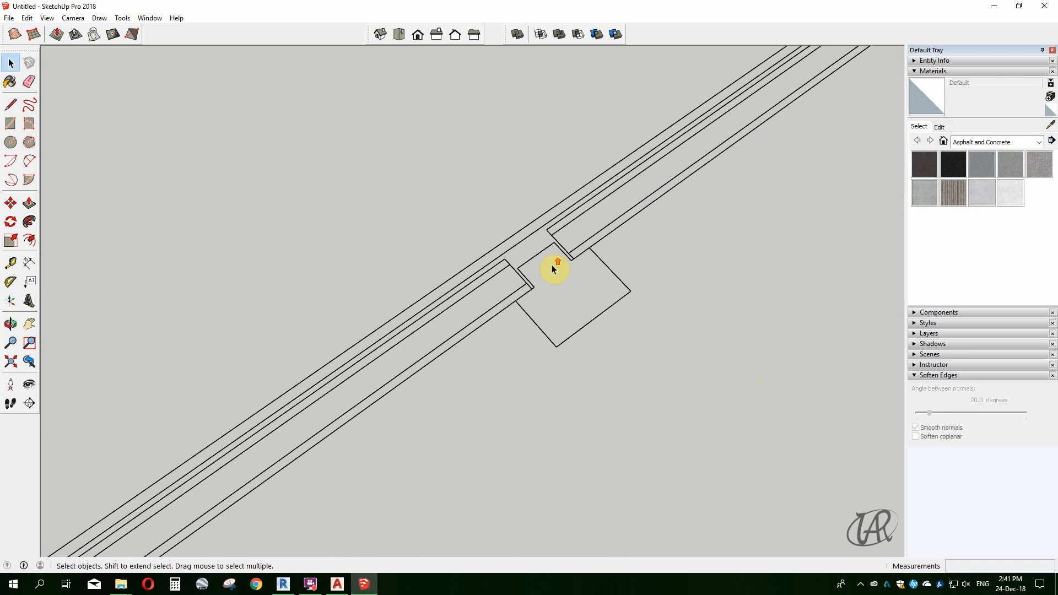
pyautogui.scroll(2, 561, 386)
pyautogui.press('l')
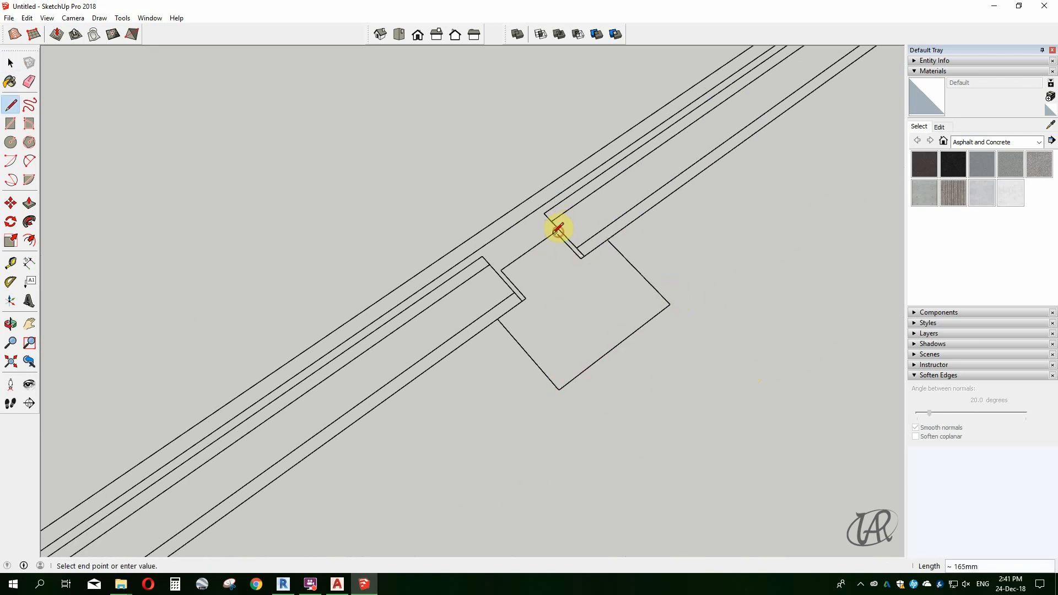
pyautogui.click(560, 390)
pyautogui.scroll(-3, 573, 341)
pyautogui.press('space')
pyautogui.doubleClick(579, 326)
pyautogui.rightClick(586, 315)
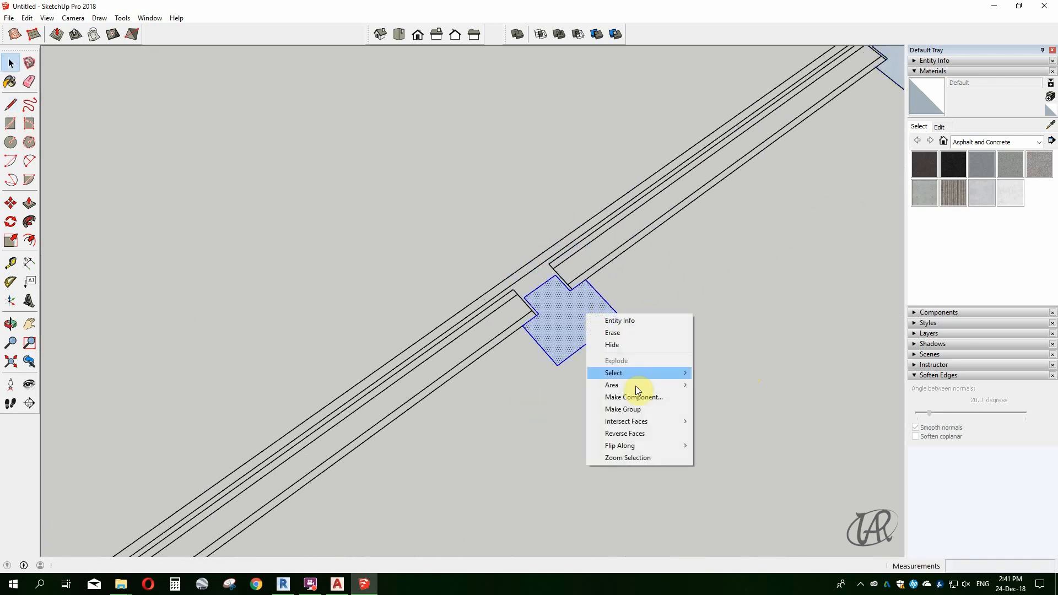
pyautogui.click(634, 410)
# Copy the second beam section's group about 3831 mm to the third beam position in the section drawing.
pyautogui.scroll(-4, 620, 179)
pyautogui.keyDown('shift'); pyautogui.moveTo(601, 182); pyautogui.dragTo(654, 127, button='middle'); pyautogui.keyUp('shift')
pyautogui.click(692, 176)
pyautogui.press('ctrl')
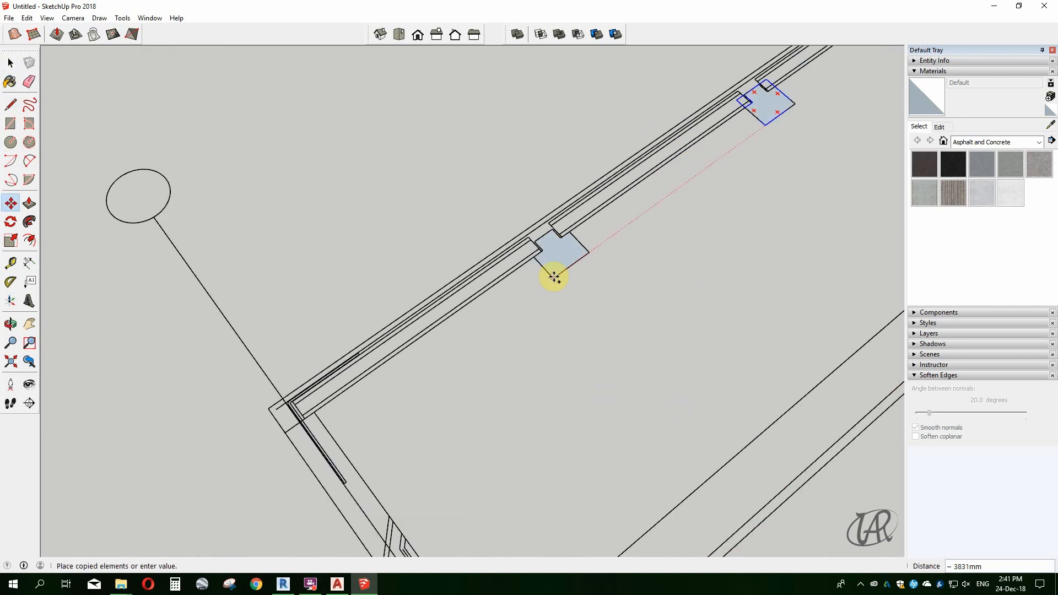
pyautogui.click(554, 277)
# Select all three beam sections in the section drawing and combine them into one group.
pyautogui.scroll(-6, 524, 309)
pyautogui.press('space')
pyautogui.keyDown('shift'); pyautogui.click(538, 234); pyautogui.keyUp('shift')
pyautogui.scroll(4, 538, 220)
pyautogui.rightClick(502, 298)
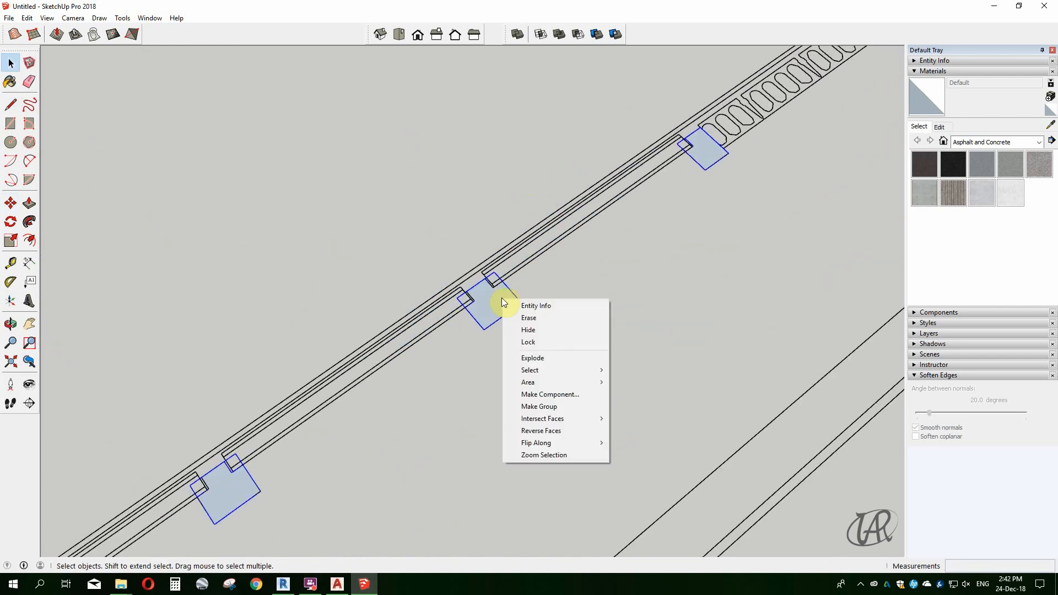
pyautogui.press('Escape')
# Move the group of beam sections out of the section drawing and over to the building's long wall.
pyautogui.scroll(-5, 633, 208)
pyautogui.scroll(8, 560, 260)
pyautogui.press('m')
pyautogui.click(512, 320)
pyautogui.scroll(-10, 657, 408)
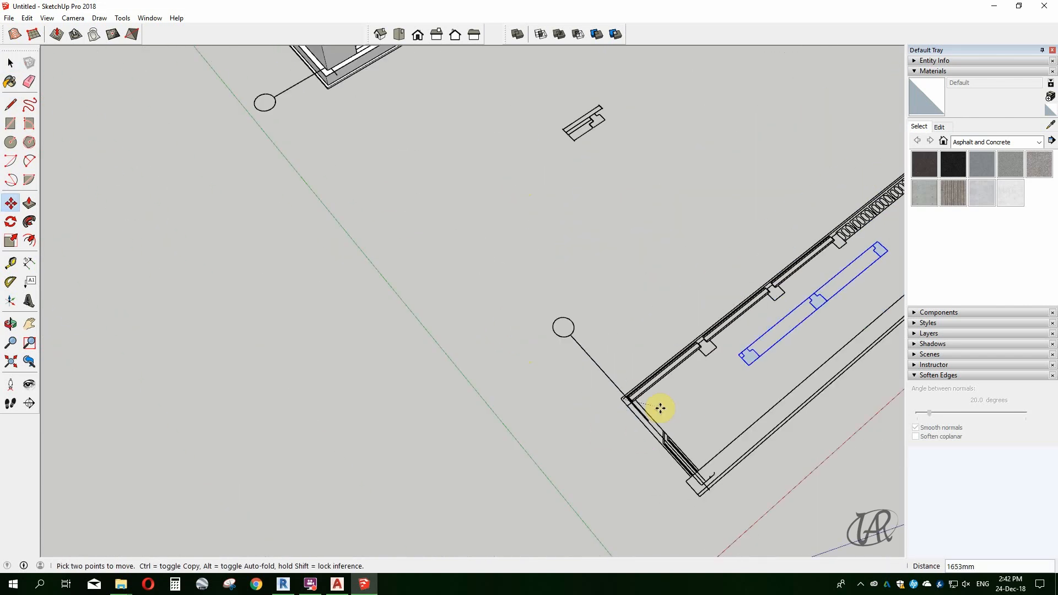
pyautogui.scroll(4, 407, 132)
pyautogui.moveTo(406, 132); pyautogui.dragTo(418, 235, button='middle')
pyautogui.scroll(1, 447, 211)
pyautogui.scroll(1, 448, 211)
# Rotate the group of beam sections upright so it stands parallel to the long wall.
pyautogui.press('q')
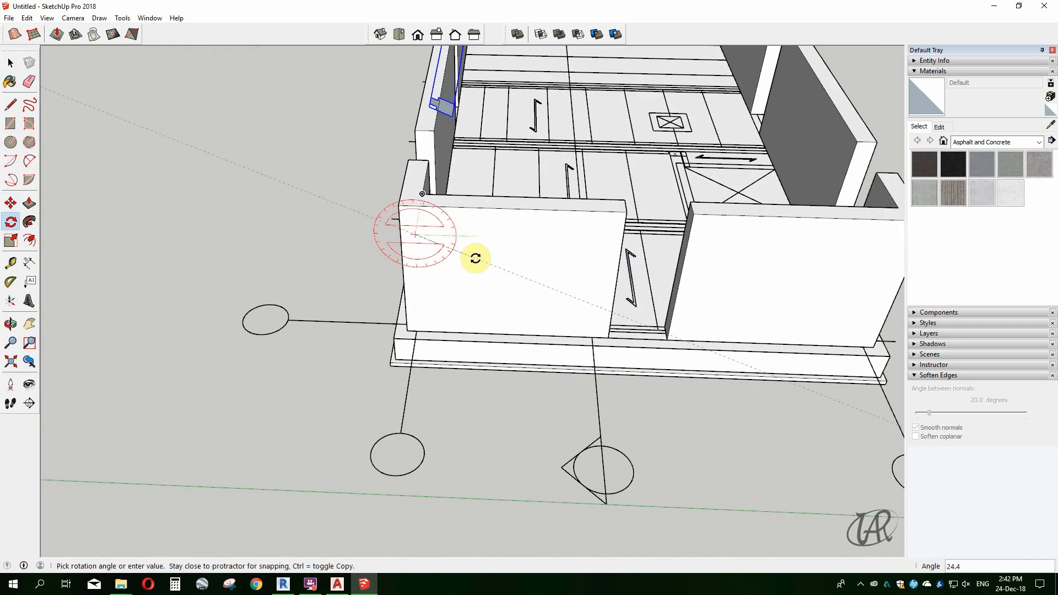
pyautogui.press('Return')
pyautogui.scroll(-3, 476, 258)
pyautogui.moveTo(636, 307); pyautogui.dragTo(295, 230, button='middle')
pyautogui.scroll(5, 545, 206)
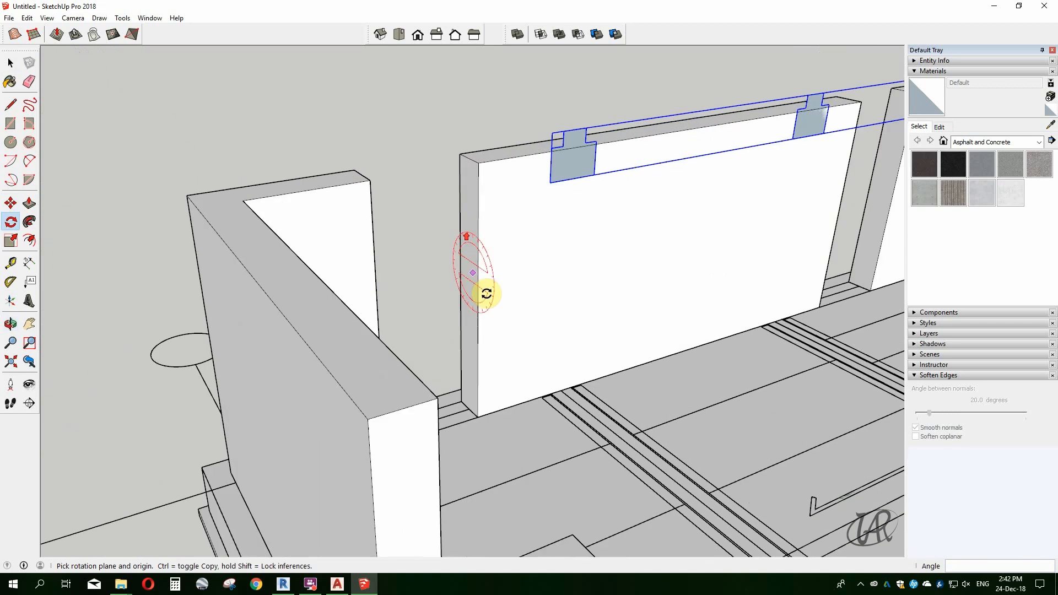
# Move the group of beam sections by its lower corner to the wall's foot, aligned with the plan's beam lines.
pyautogui.scroll(-3, 232, 226)
pyautogui.press('m')
pyautogui.scroll(2, 414, 153)
pyautogui.click(413, 154)
pyautogui.scroll(5, 413, 374)
pyautogui.scroll(-2, 426, 379)
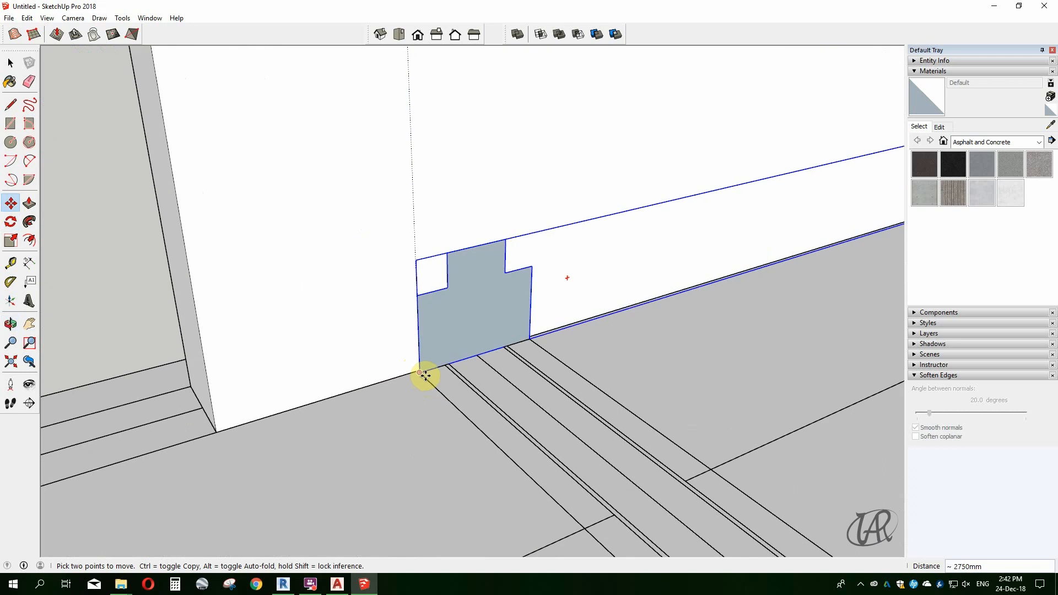
pyautogui.click(426, 378)
# Measure the height below the beams in the section drawing and move the group of beam sections up 3000 mm.
pyautogui.scroll(-2, 275, 282)
pyautogui.scroll(-5, 276, 282)
pyautogui.scroll(6, 610, 379)
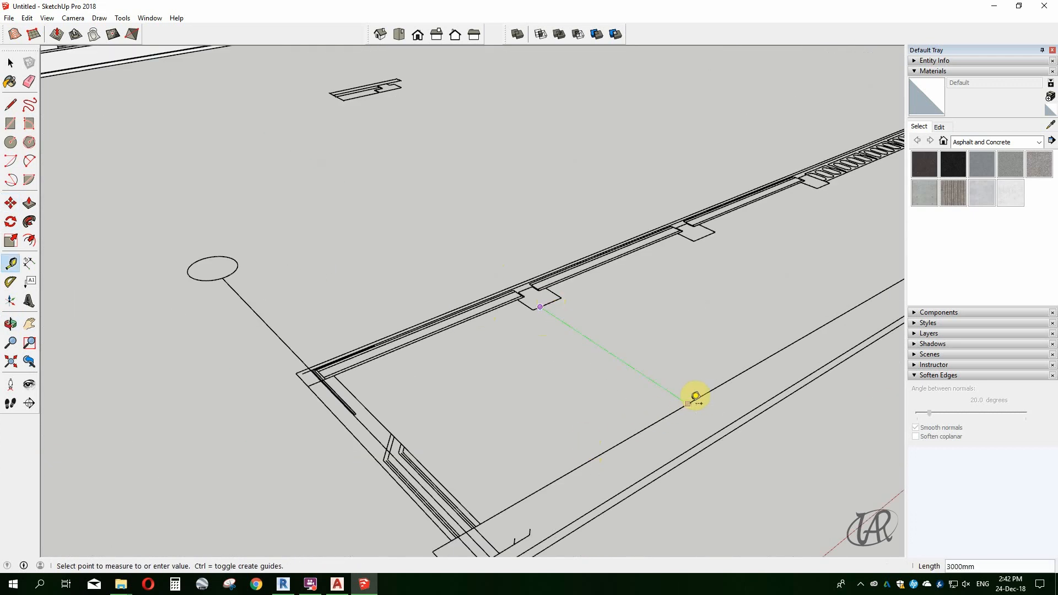
pyautogui.scroll(-5, 359, 182)
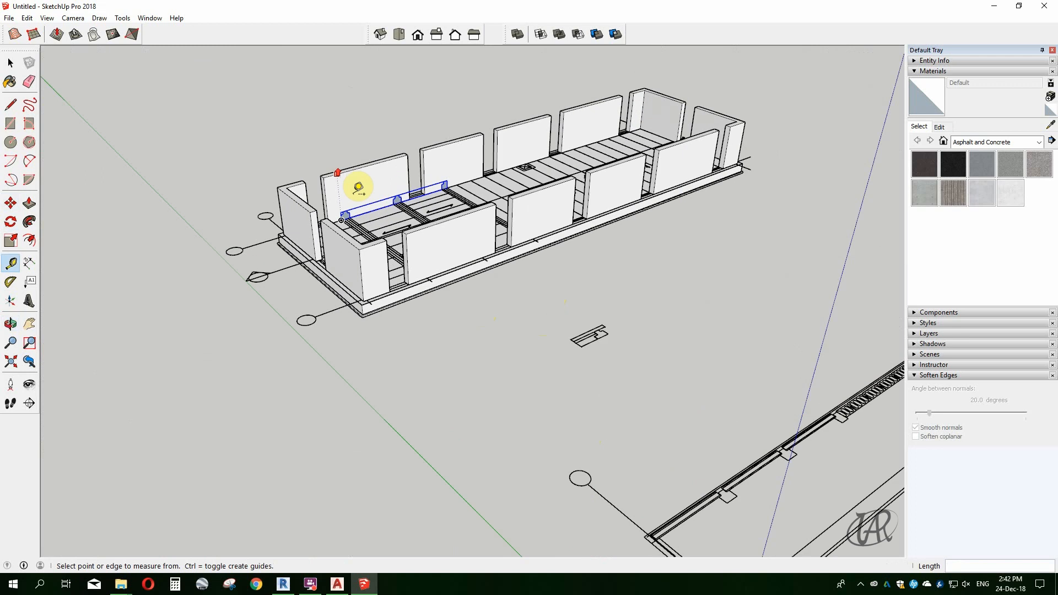
pyautogui.scroll(7, 349, 213)
pyautogui.press('m')
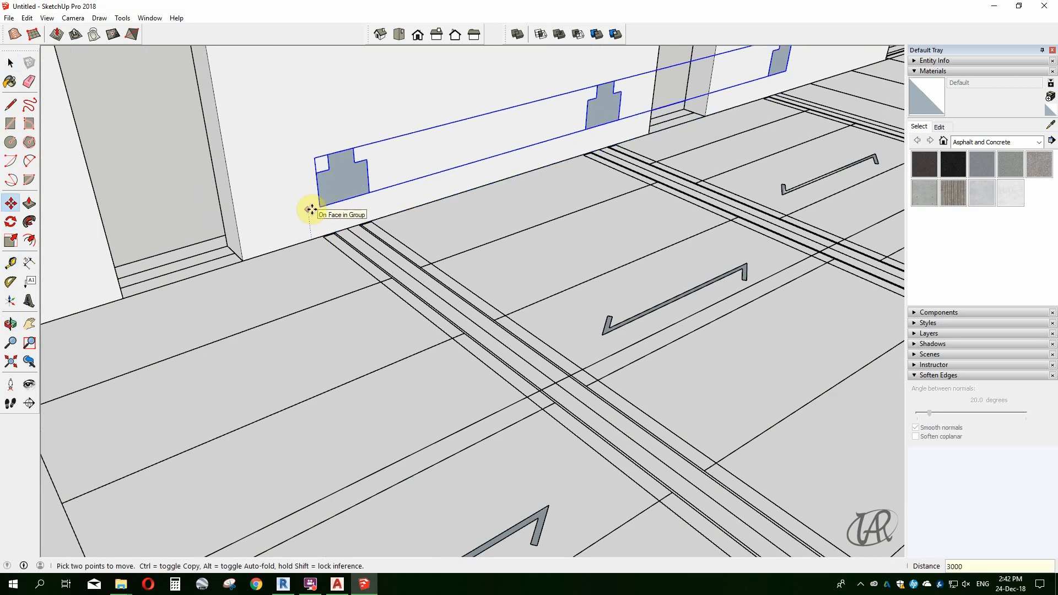
pyautogui.scroll(-3, 313, 210)
pyautogui.scroll(4, 331, 127)
# Open the beam sections' group, Push/Pull the first section about 8675 mm to the opposite wall, and adjust its starting end by 20 mm.
pyautogui.press('space')
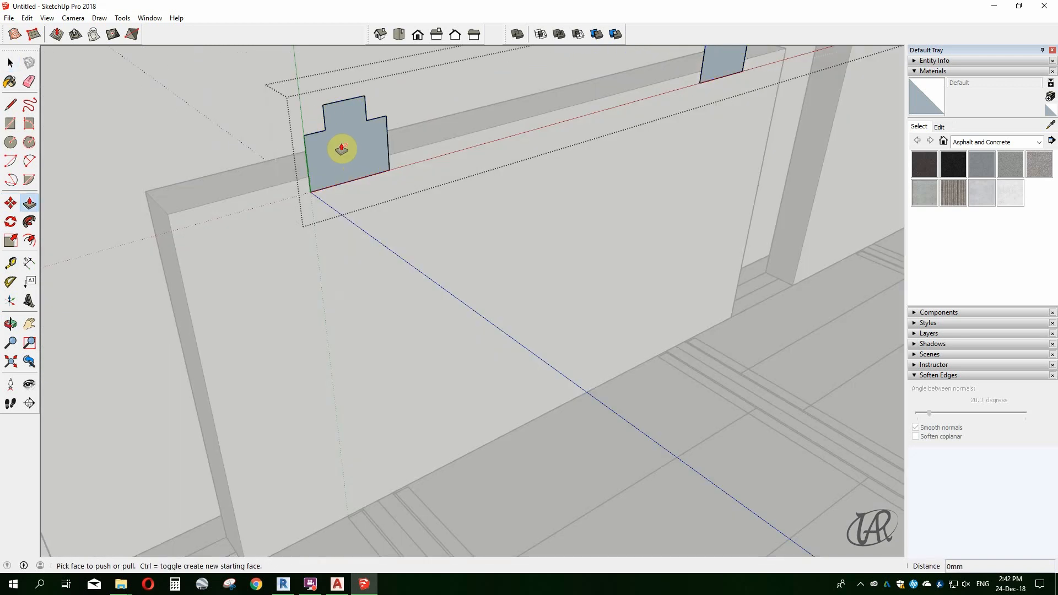
pyautogui.press('p')
pyautogui.scroll(-3, 353, 166)
pyautogui.click(358, 176)
pyautogui.scroll(-3, 551, 276)
pyautogui.click(626, 335)
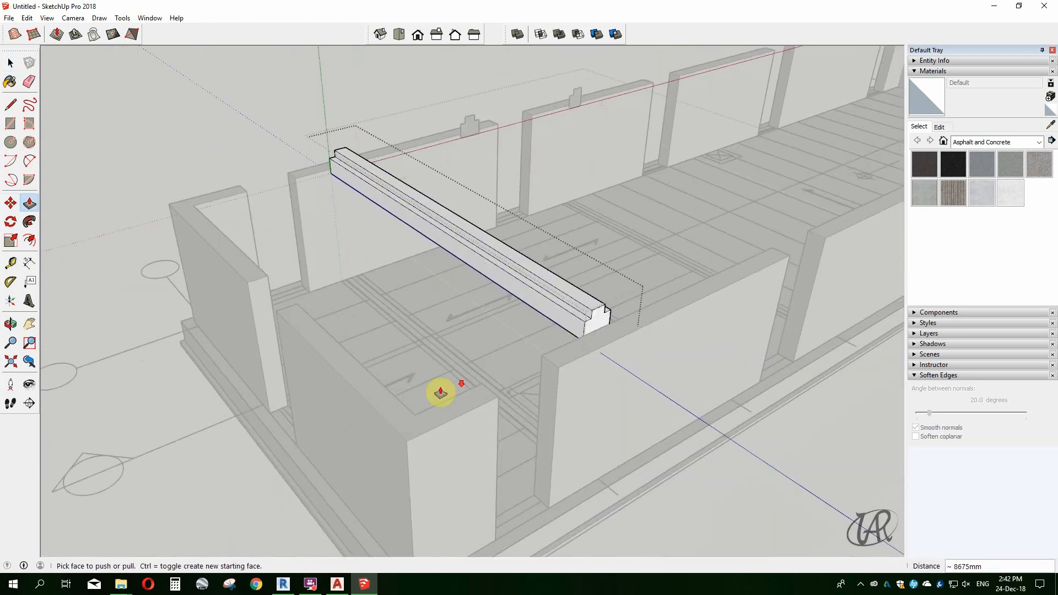
pyautogui.scroll(2, 410, 262)
pyautogui.scroll(5, 410, 263)
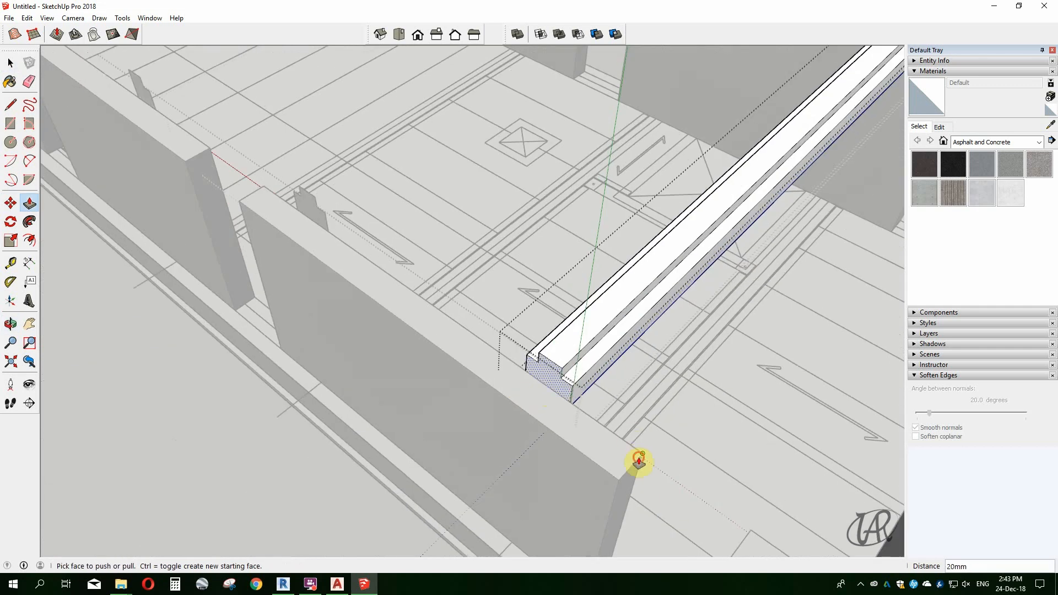
# Select the whole extruded beam and copy it by its end corner onto the middle beam section.
pyautogui.press('space')
pyautogui.scroll(-4, 343, 220)
pyautogui.scroll(4, 379, 255)
pyautogui.tripleClick(668, 489)
pyautogui.press('m')
pyautogui.press('ctrl')
pyautogui.click(632, 445)
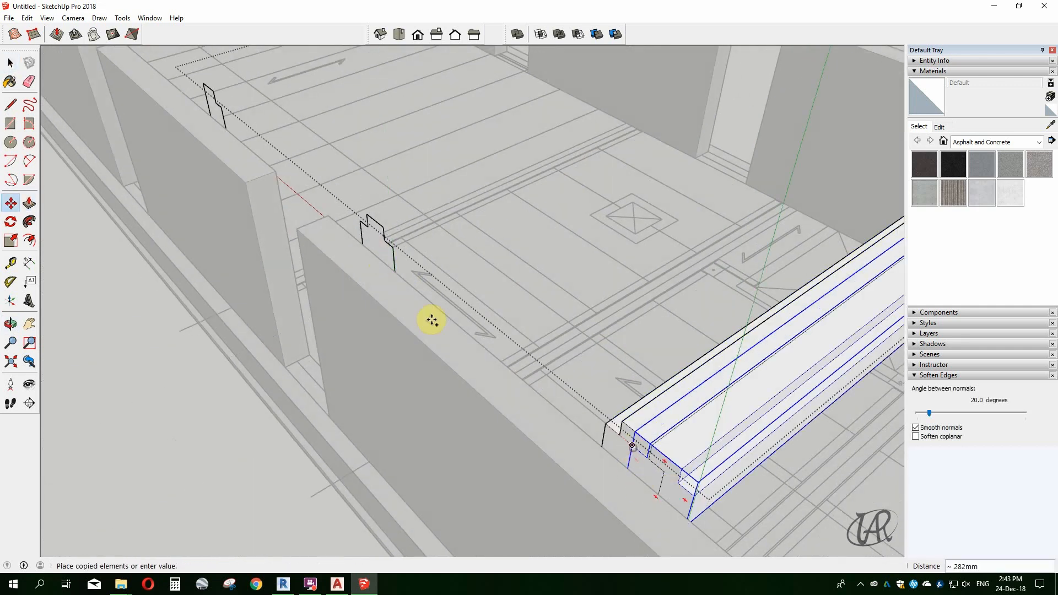
pyautogui.click(331, 189)
pyautogui.press('space')
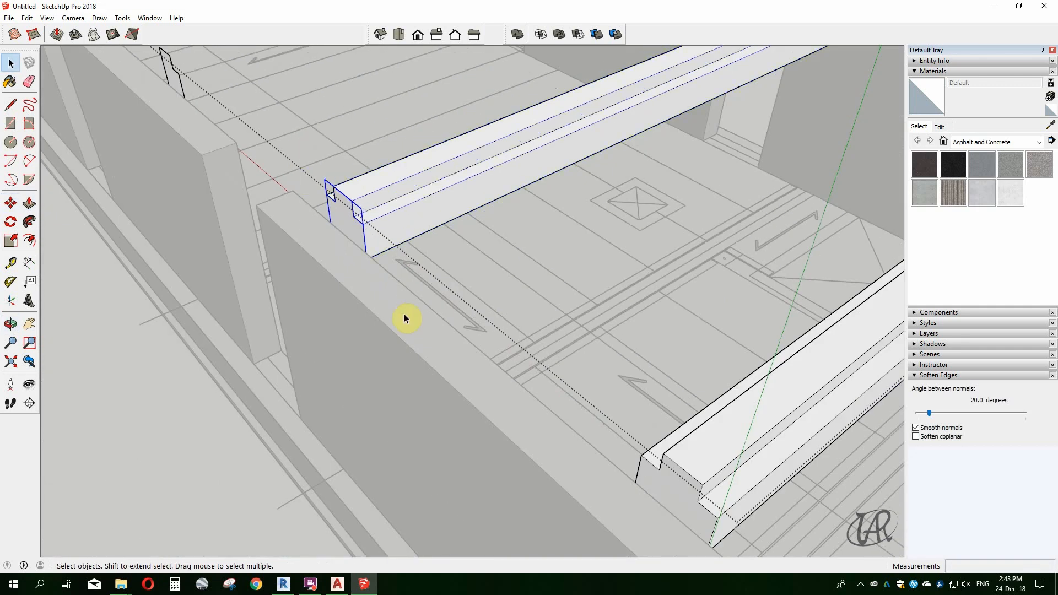
# Push/Pull the third beam section about 8675 mm across to the opposite wall.
pyautogui.scroll(-5, 405, 319)
pyautogui.moveTo(237, 130); pyautogui.dragTo(407, 260, button='middle')
pyautogui.press('p')
pyautogui.click(402, 259)
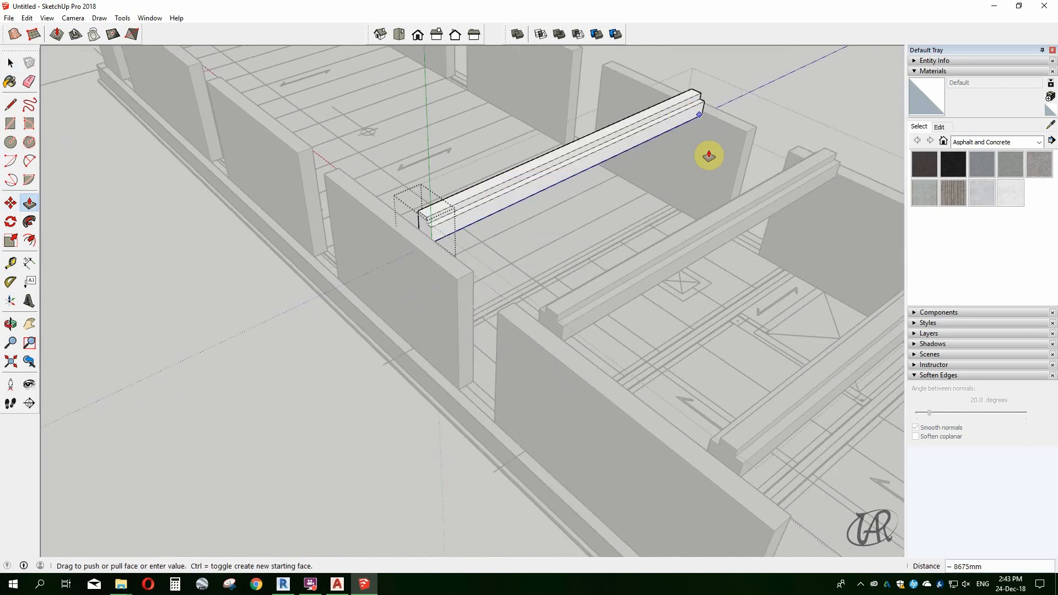
pyautogui.click(710, 156)
# Push/Pull the third beam's starting end in line with the other beams' ends and close its group.
pyautogui.scroll(-2, 521, 127)
pyautogui.scroll(4, 433, 191)
pyautogui.click(453, 222)
pyautogui.click(525, 287)
pyautogui.scroll(-5, 348, 221)
pyautogui.press('space')
pyautogui.click(308, 267)
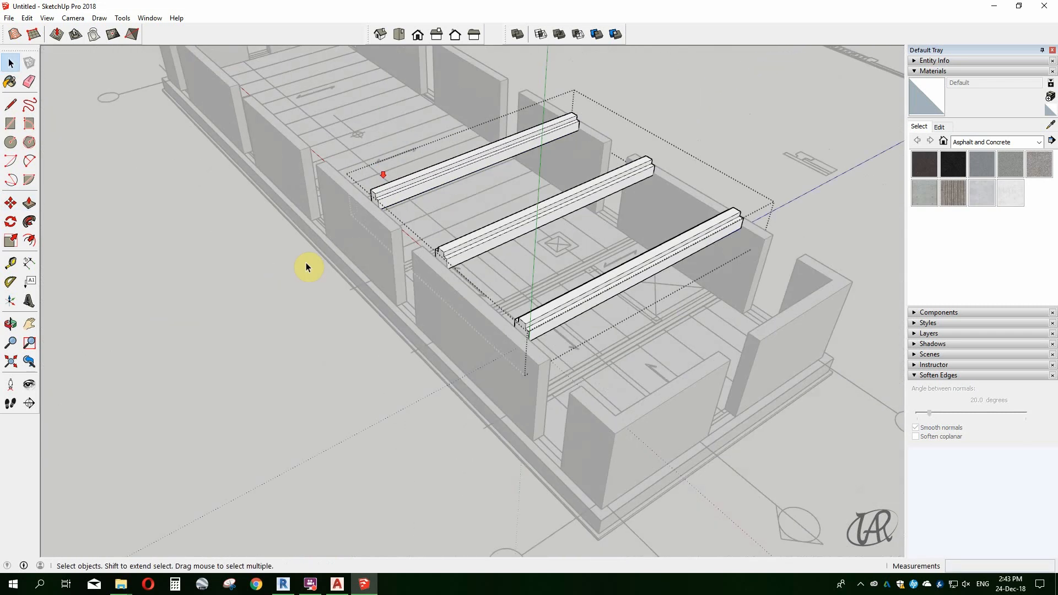
# Switch the view of the imported hollow-core section drawing to parallel projection.
pyautogui.moveTo(307, 267); pyautogui.dragTo(255, 279, button='middle')
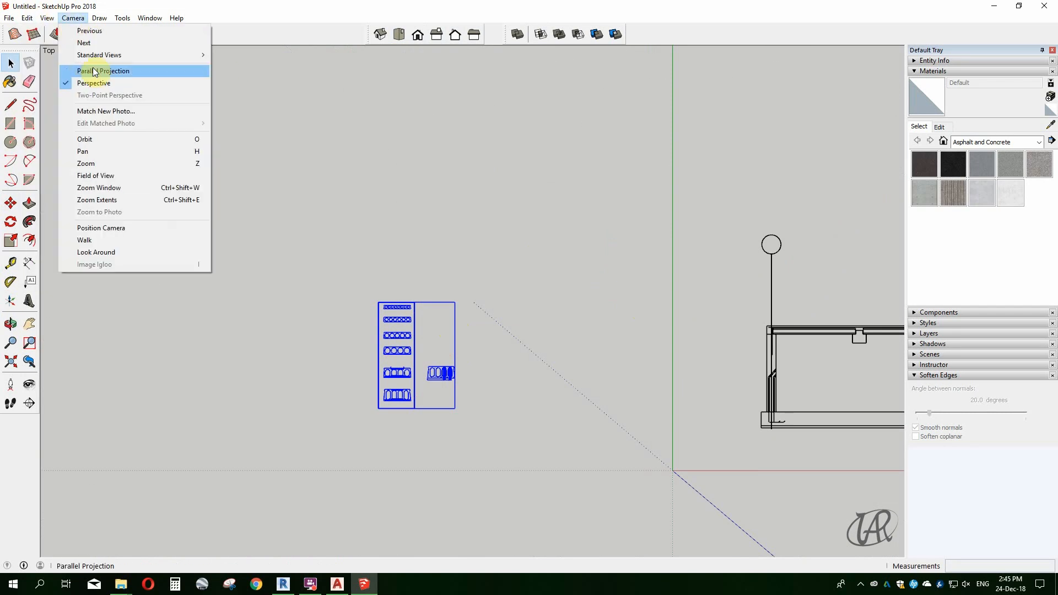
pyautogui.click(95, 71)
pyautogui.scroll(3, 369, 262)
pyautogui.scroll(4, 434, 182)
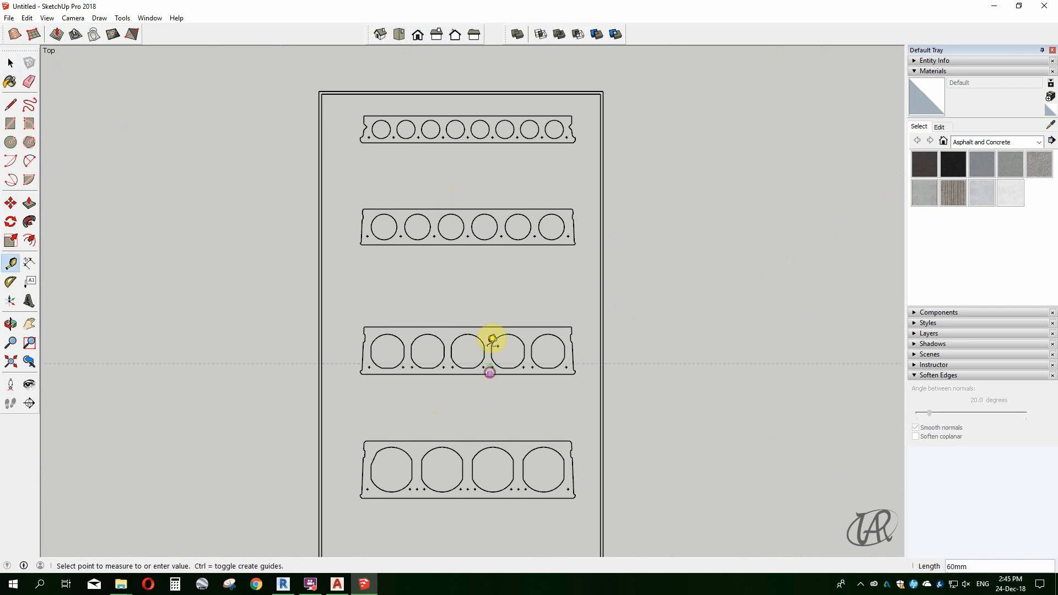
# Select the whole imported section drawing, explode it into separate edges and clear the selection.
pyautogui.scroll(-3, 439, 319)
pyautogui.press('space')
pyautogui.hotkey('ctrl', 'a')
pyautogui.scroll(3, 432, 300)
pyautogui.rightClick(426, 285)
pyautogui.click(471, 379)
pyautogui.scroll(-3, 593, 227)
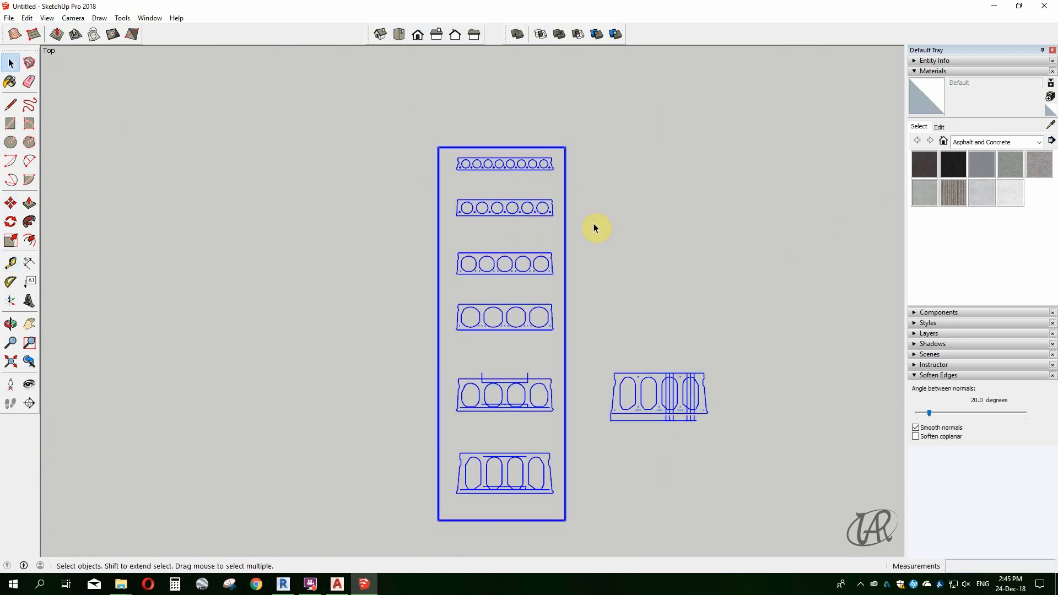
pyautogui.click(360, 198)
# Measure the heights of the deep hollow-core sections with the Tape Measure.
pyautogui.scroll(3, 534, 420)
pyautogui.press('t')
pyautogui.click(573, 452)
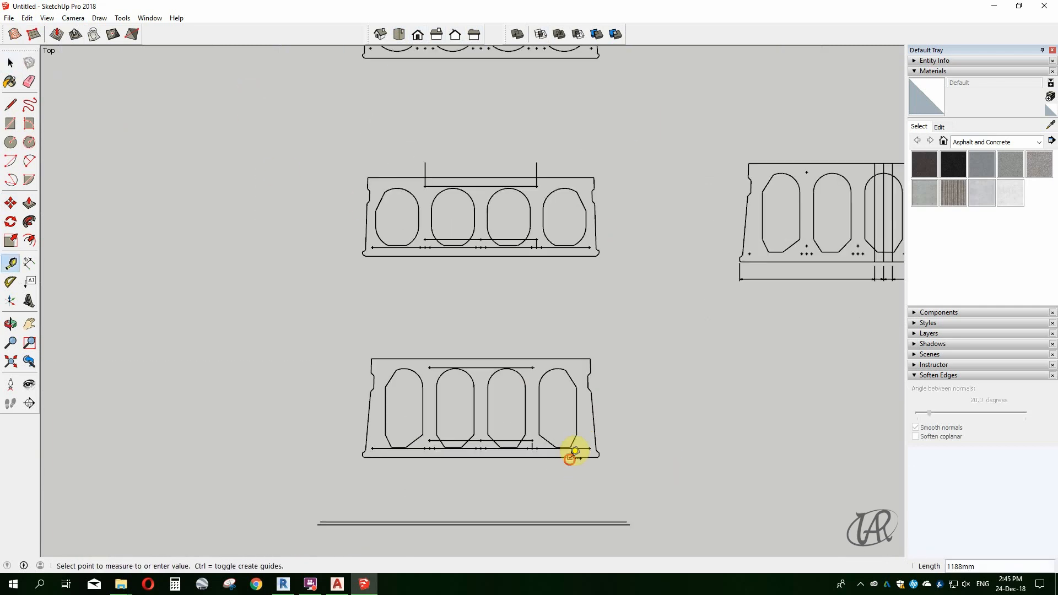
pyautogui.click(575, 352)
pyautogui.scroll(-2, 574, 352)
pyautogui.scroll(1, 722, 231)
pyautogui.scroll(-1, 574, 225)
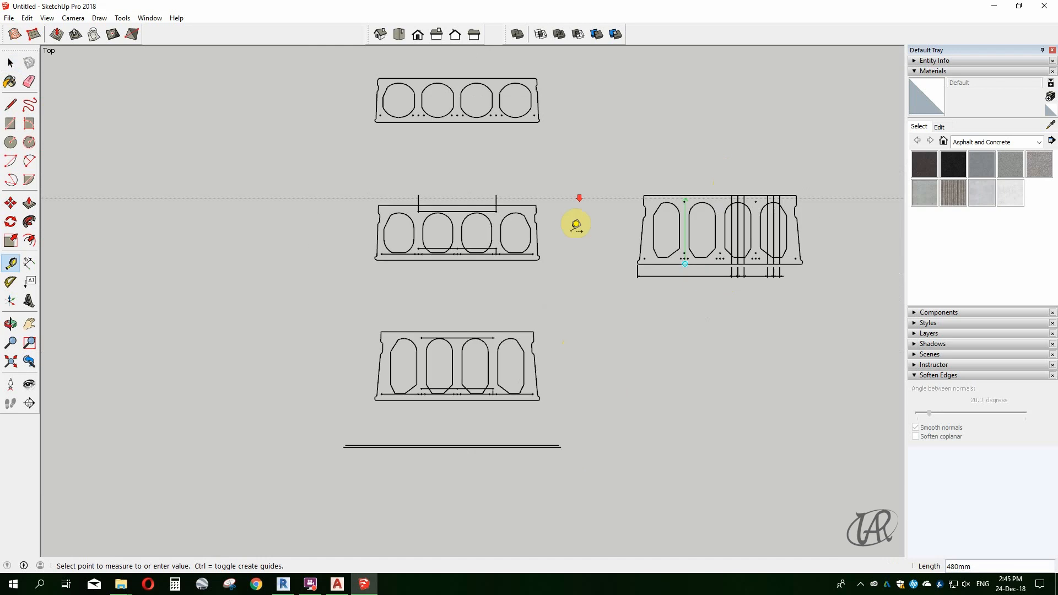
# Delete the reinforcement cross marks along the bottom of the separate four-void section.
pyautogui.scroll(3, 754, 263)
pyautogui.scroll(2, 730, 229)
pyautogui.scroll(3, 491, 276)
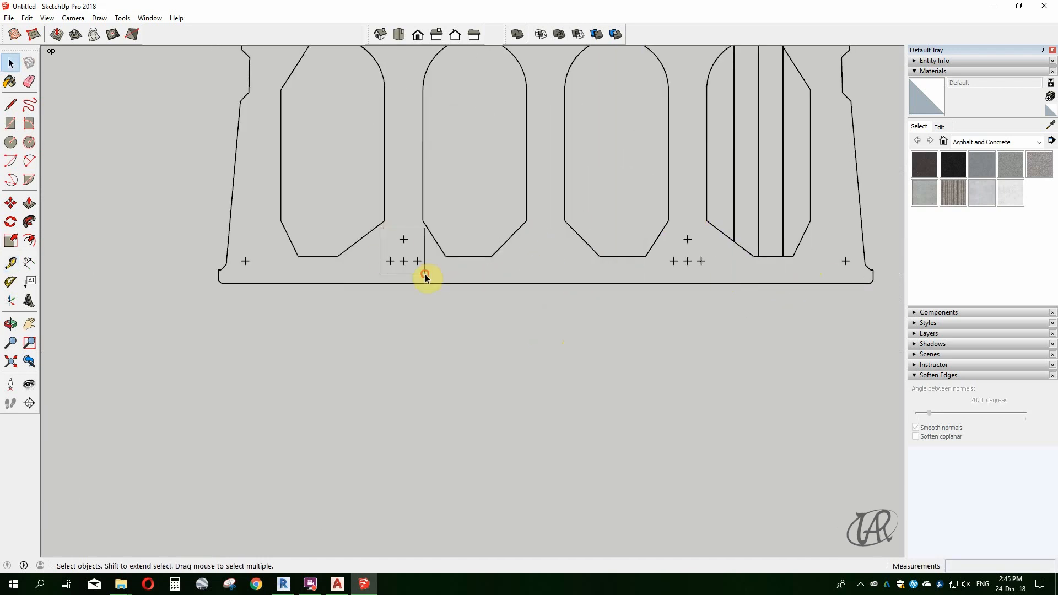
pyautogui.scroll(1, 694, 262)
pyautogui.scroll(-2, 666, 223)
pyautogui.scroll(2, 859, 240)
pyautogui.moveTo(796, 232); pyautogui.dragTo(852, 277)
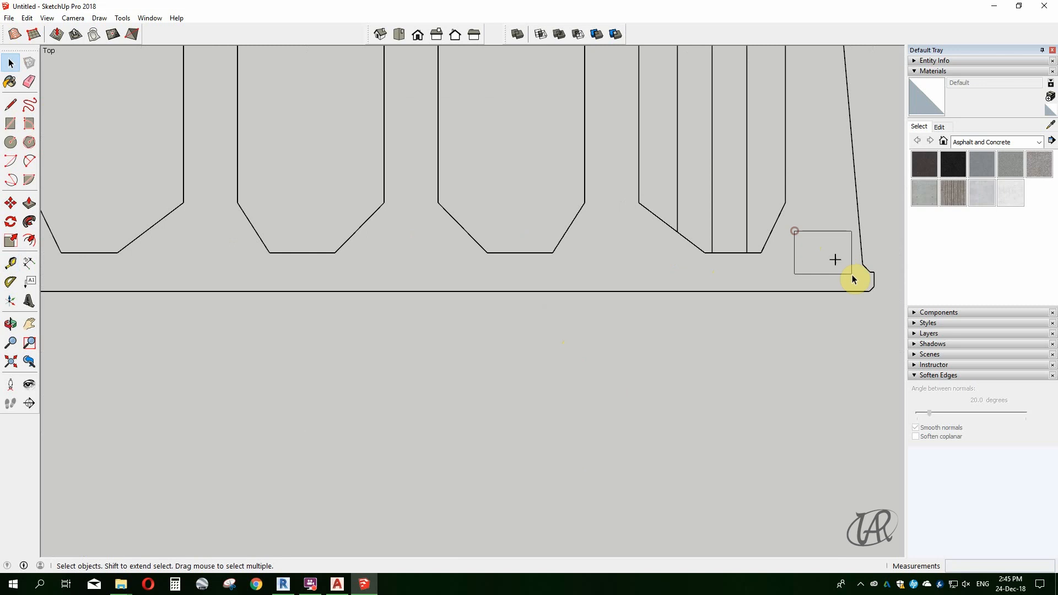
pyautogui.press('Delete')
# Delete the stray vertical lines crossing the last void of the separate four-void section.
pyautogui.scroll(-5, 866, 284)
pyautogui.scroll(2, 827, 99)
pyautogui.scroll(2, 778, 159)
pyautogui.moveTo(814, 146); pyautogui.dragTo(487, 150)
pyautogui.scroll(-4, 668, 225)
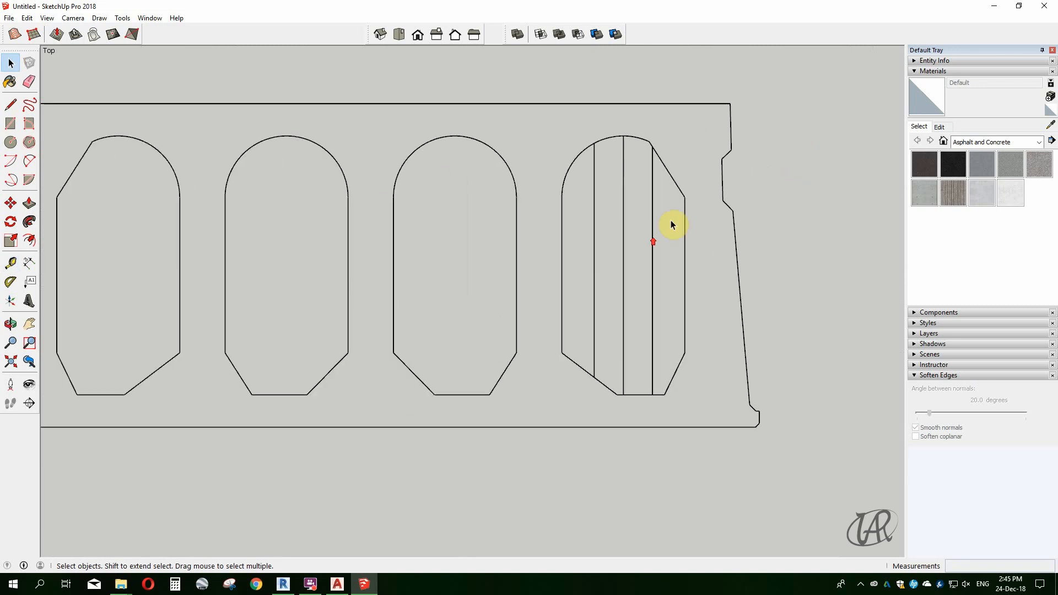
pyautogui.scroll(1, 343, 295)
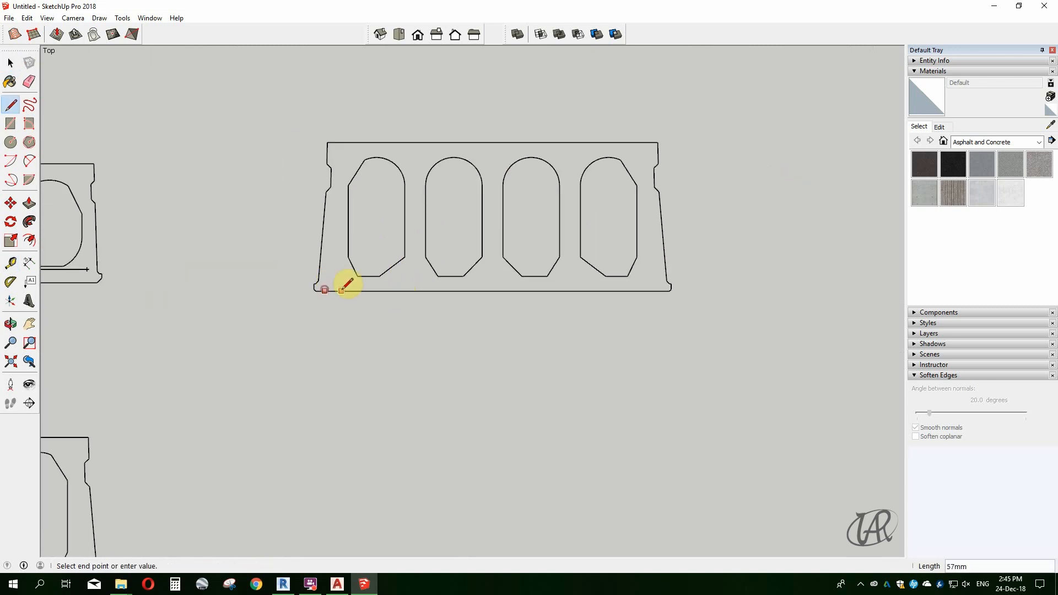
# Retrace the lower corner edges of the separate four-void section with the Line tool to form its face.
pyautogui.click(341, 291)
pyautogui.scroll(3, 313, 289)
pyautogui.click(310, 290)
pyautogui.click(308, 284)
pyautogui.scroll(-3, 307, 292)
pyautogui.scroll(1, 405, 232)
# Retrace an edge of the first and second voids and delete the faces inside them.
pyautogui.click(422, 280)
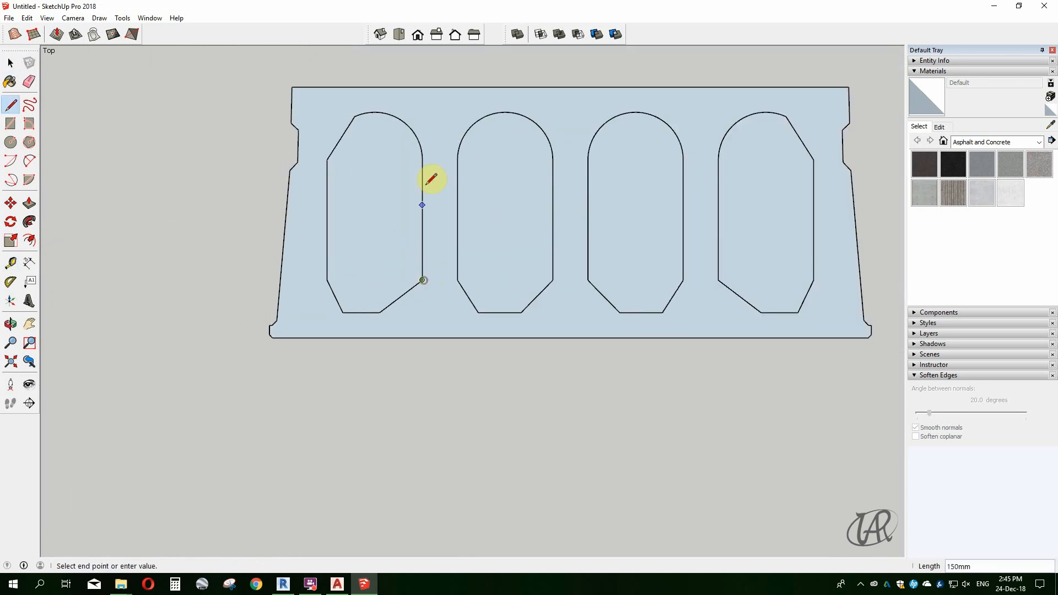
pyautogui.click(422, 160)
pyautogui.press('space')
pyautogui.click(390, 198)
pyautogui.press('Delete')
pyautogui.press('l')
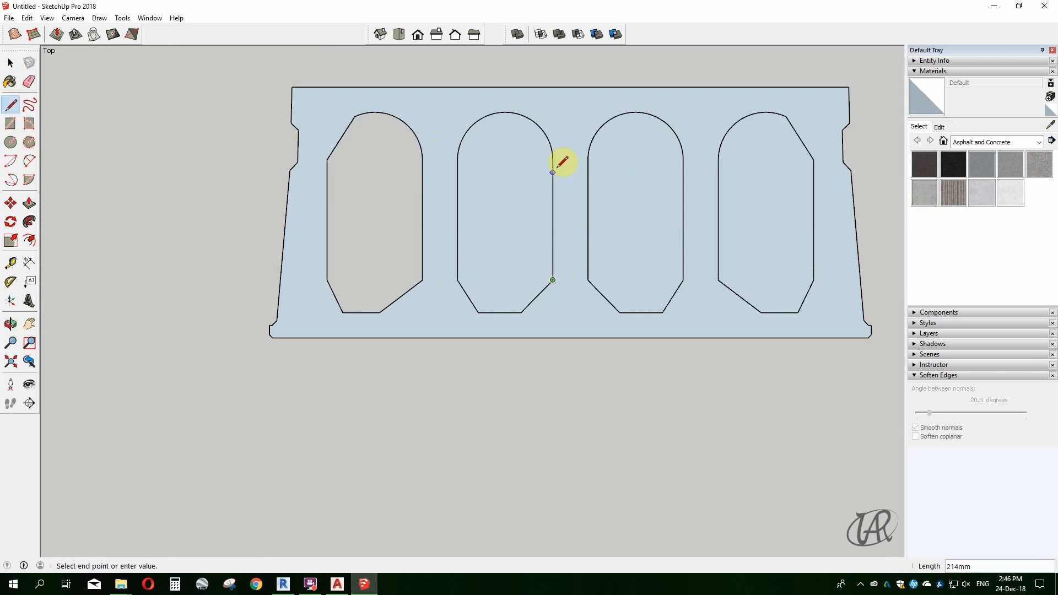
pyautogui.click(554, 172)
pyautogui.press('space')
pyautogui.click(528, 197)
pyautogui.press('Delete')
# Retrace an edge of the third and fourth voids and delete the faces inside them.
pyautogui.press('l')
pyautogui.click(683, 280)
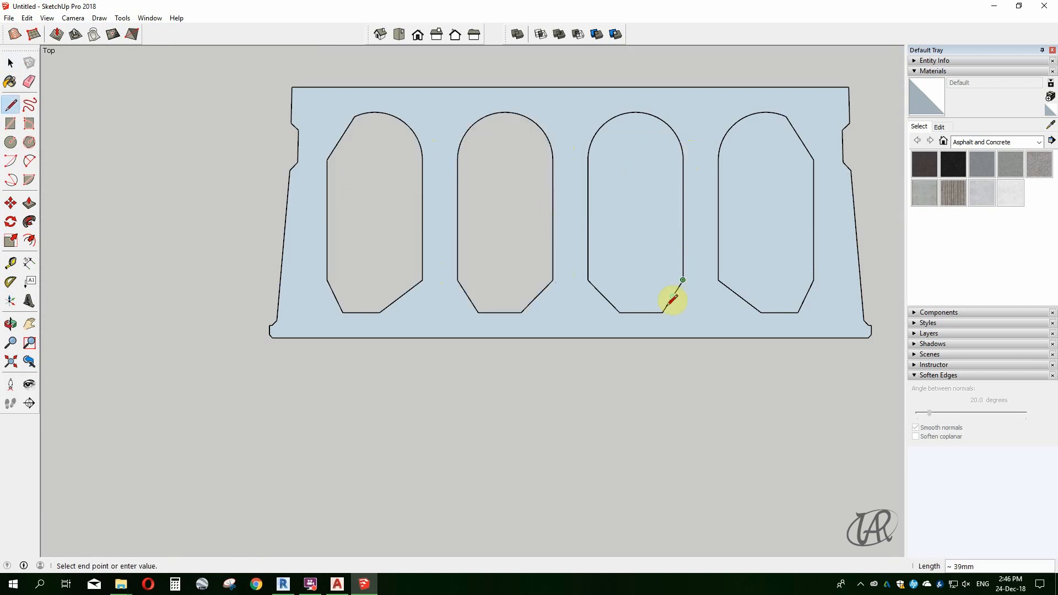
pyautogui.click(665, 312)
pyautogui.press('space')
pyautogui.click(649, 255)
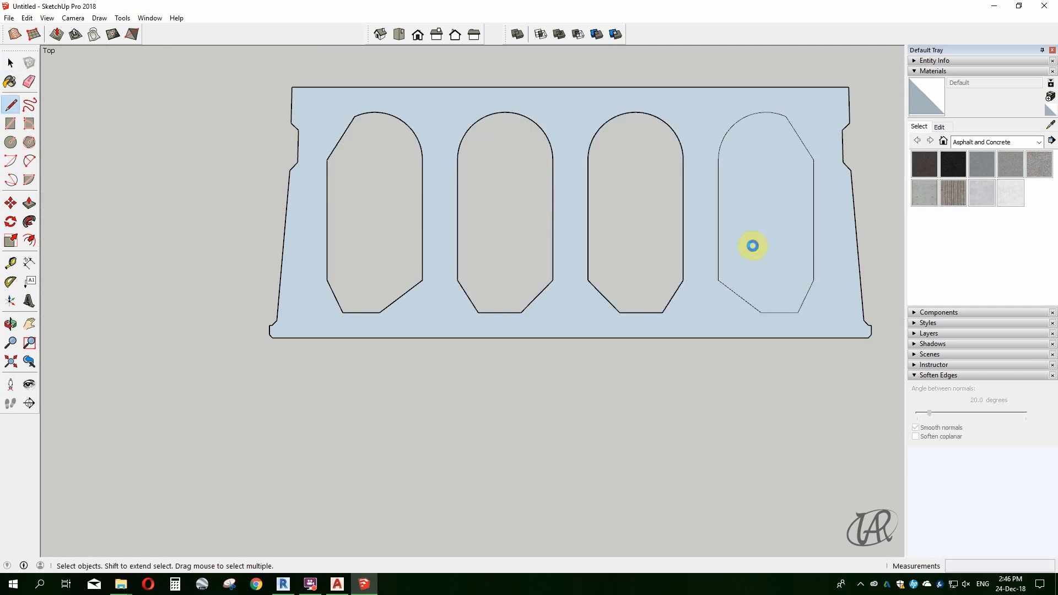
pyautogui.scroll(-3, 465, 385)
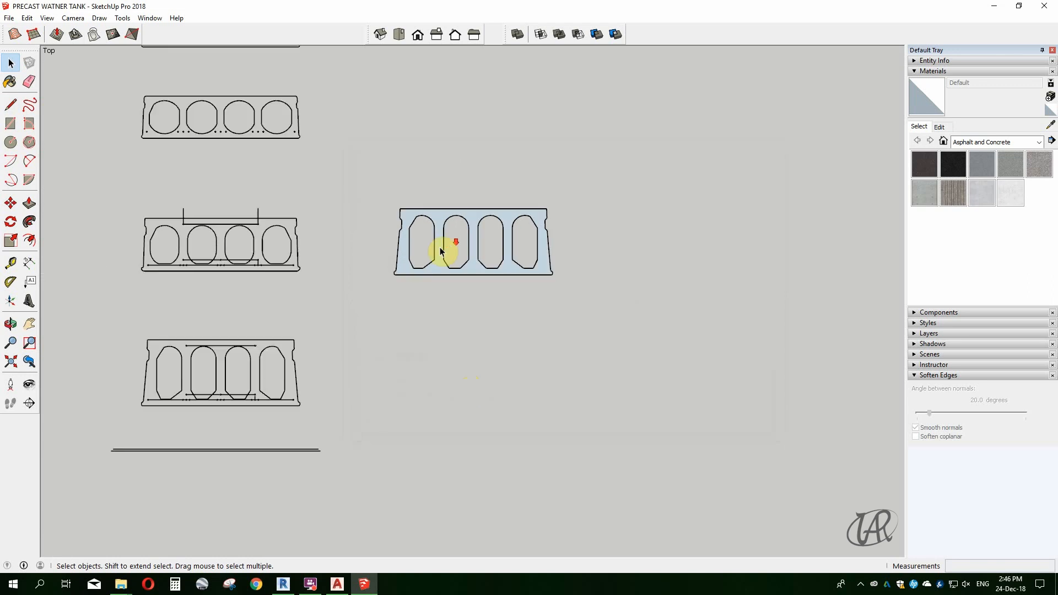
# Group the completed four-void section and measure the height of the five-void section.
pyautogui.rightClick(508, 270)
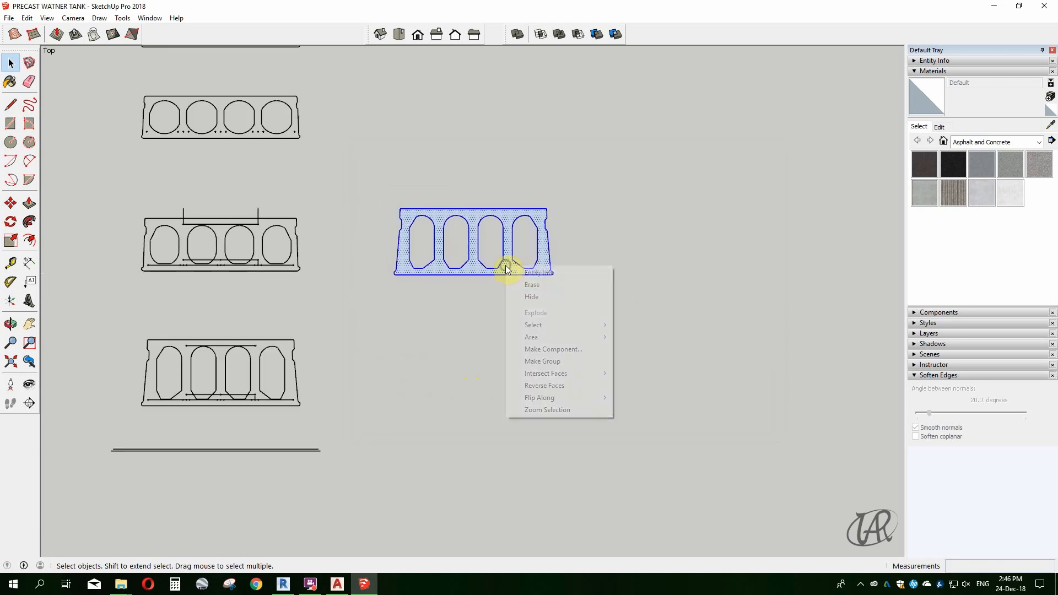
pyautogui.scroll(-3, 556, 409)
pyautogui.scroll(4, 433, 326)
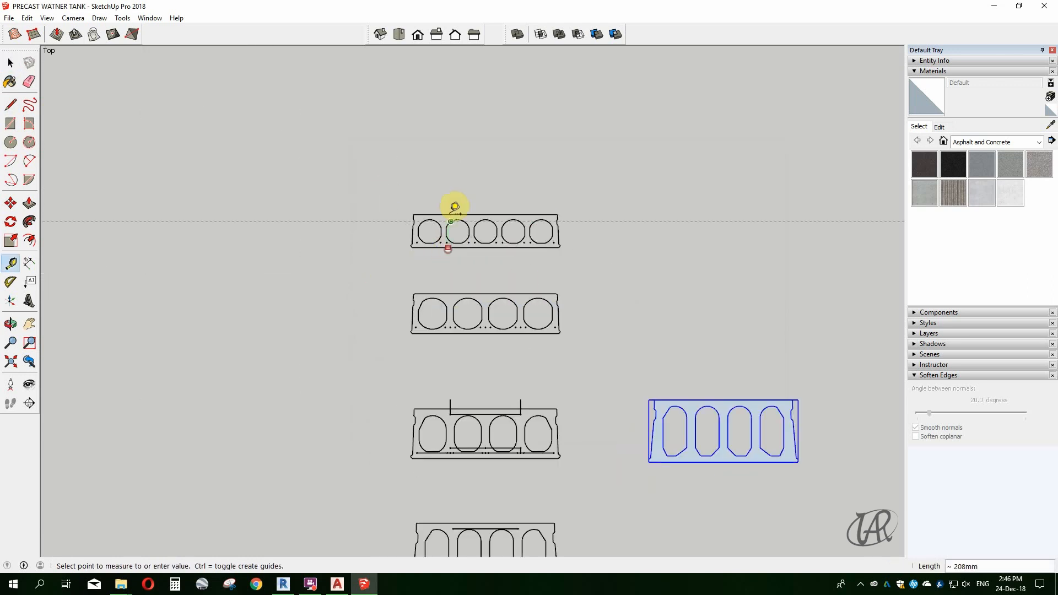
pyautogui.scroll(-2, 453, 205)
# Select and delete the hollow-core sections below the five-void section.
pyautogui.press('space')
pyautogui.moveTo(394, 259); pyautogui.dragTo(550, 537)
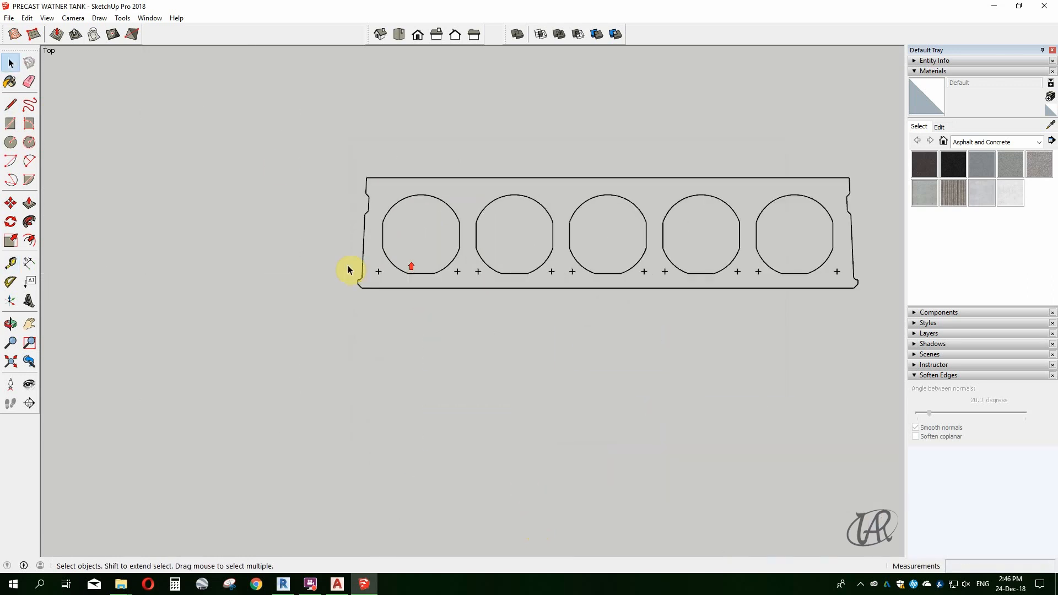
pyautogui.scroll(2, 349, 270)
pyautogui.scroll(1, 599, 300)
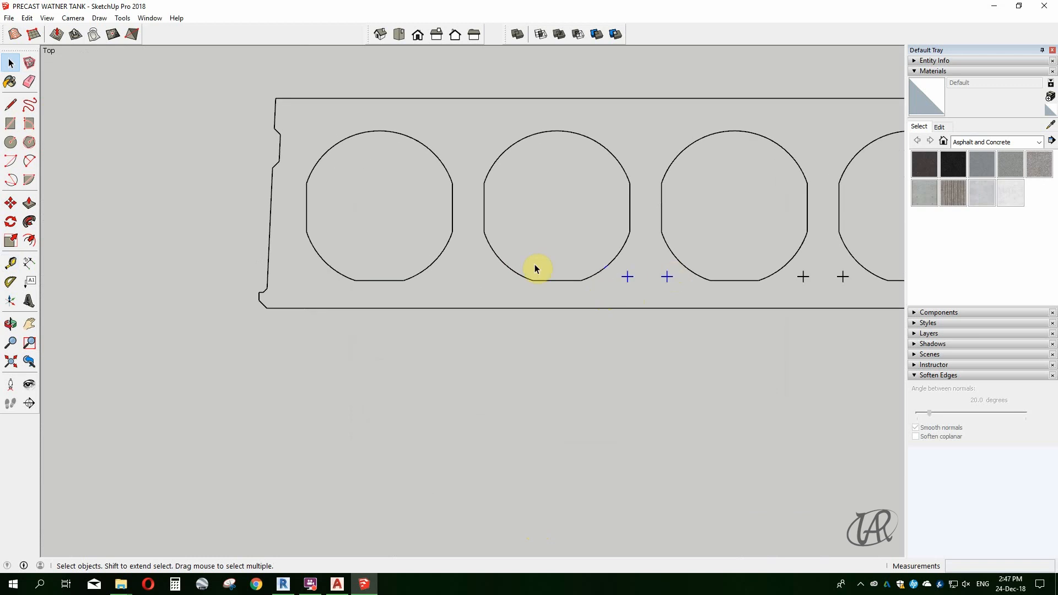
# Clear the cross marks beside the five-void section's second void and retrace its lower edge to form a face.
pyautogui.scroll(-2, 768, 272)
pyautogui.scroll(3, 533, 272)
pyautogui.press('l')
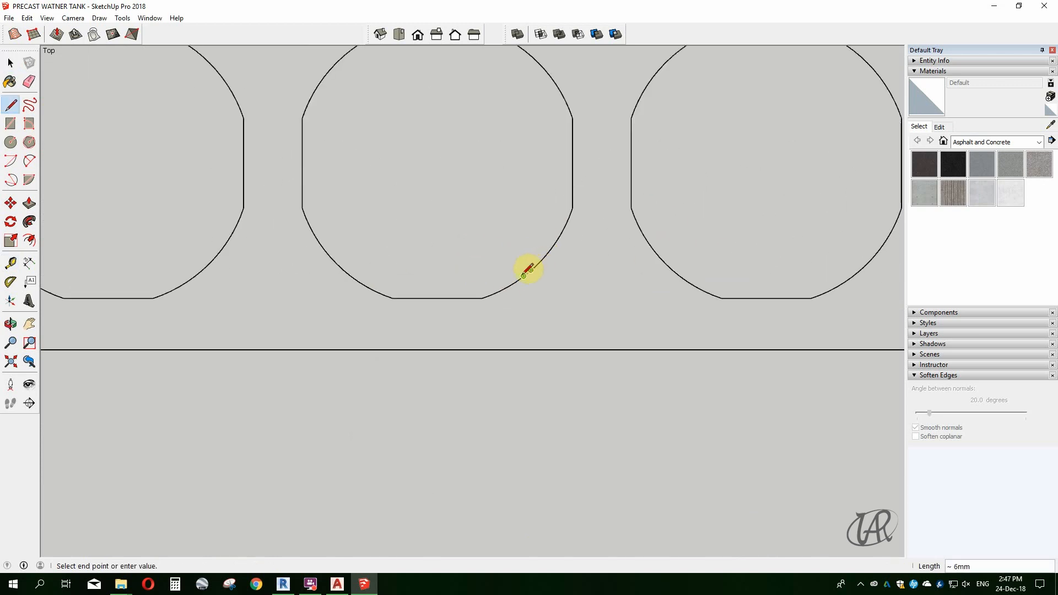
pyautogui.click(523, 276)
pyautogui.scroll(-5, 355, 276)
pyautogui.scroll(4, 706, 279)
# Delete the remaining reinforcement cross marks along the bottom of the five-void section.
pyautogui.press('space')
pyautogui.moveTo(594, 299); pyautogui.dragTo(732, 261)
pyautogui.scroll(-1, 283, 285)
pyautogui.scroll(2, 687, 287)
pyautogui.press('Delete')
pyautogui.scroll(-3, 776, 231)
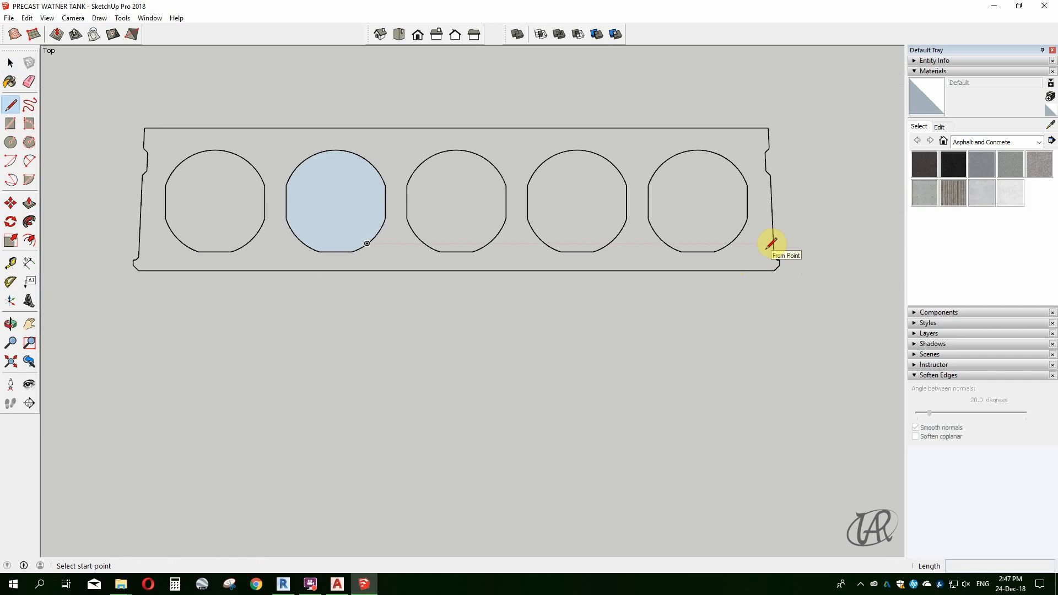
# Retrace the five-void section's lower corner to form its face, and delete the faces inside the first two voids.
pyautogui.scroll(4, 143, 268)
pyautogui.click(138, 265)
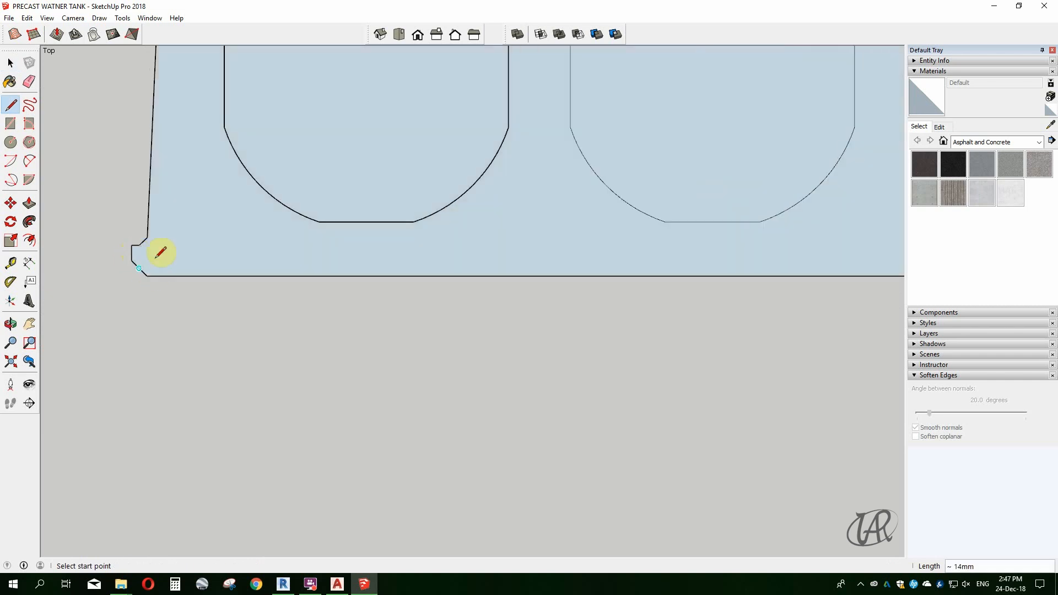
pyautogui.click(423, 210)
pyautogui.click(423, 128)
pyautogui.press('space')
pyautogui.click(409, 132)
pyautogui.press('Delete')
pyautogui.click(559, 151)
pyautogui.press('Delete')
pyautogui.scroll(-4, 232, 236)
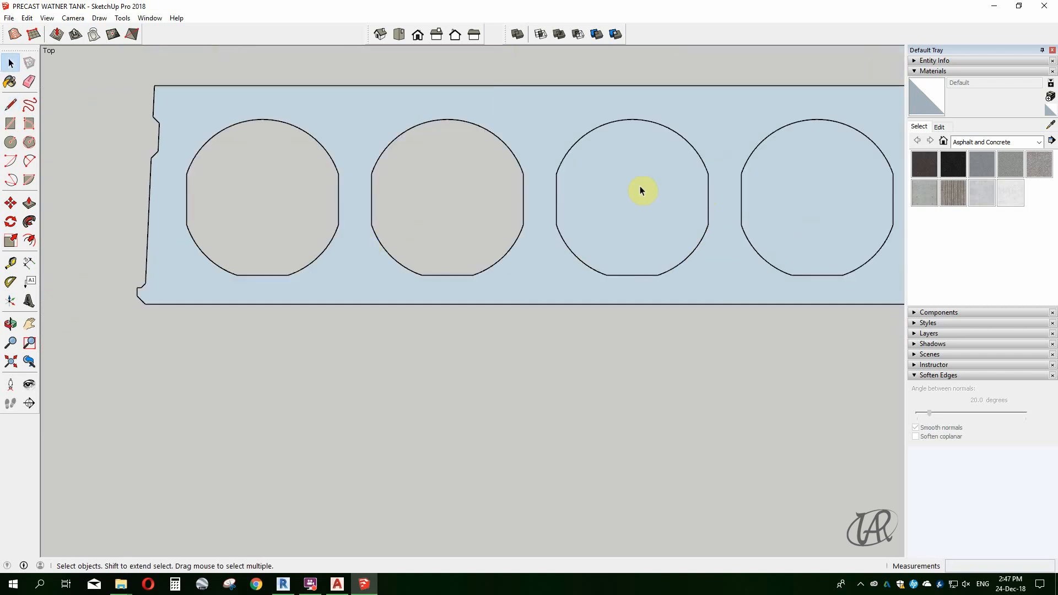
# Retrace an edge of the five-void section's third void and delete the face inside it.
pyautogui.press('l')
pyautogui.scroll(2, 557, 220)
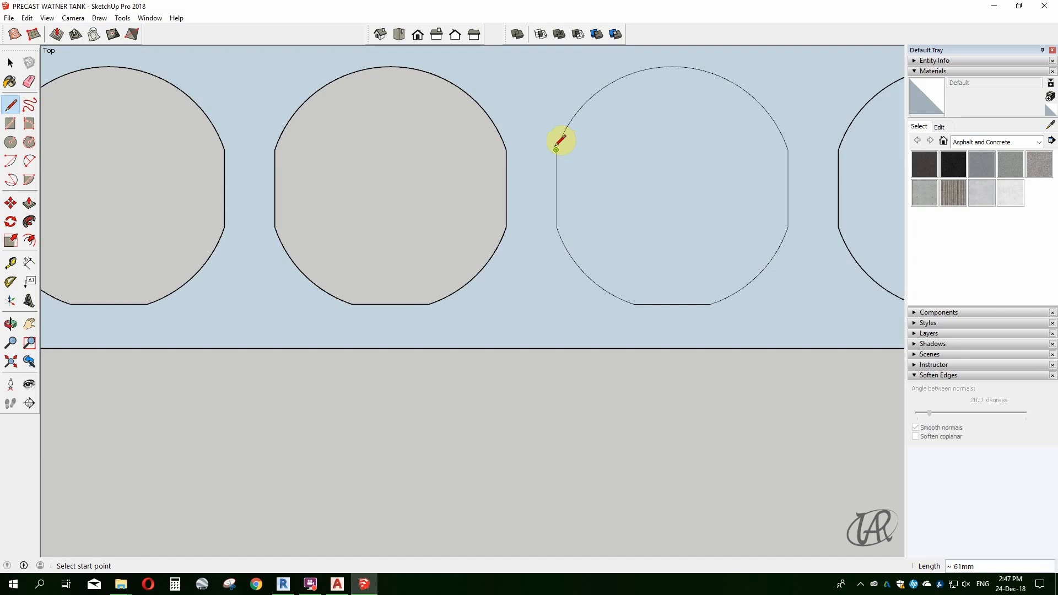
pyautogui.click(616, 154)
pyautogui.press('Delete')
pyautogui.scroll(-3, 751, 192)
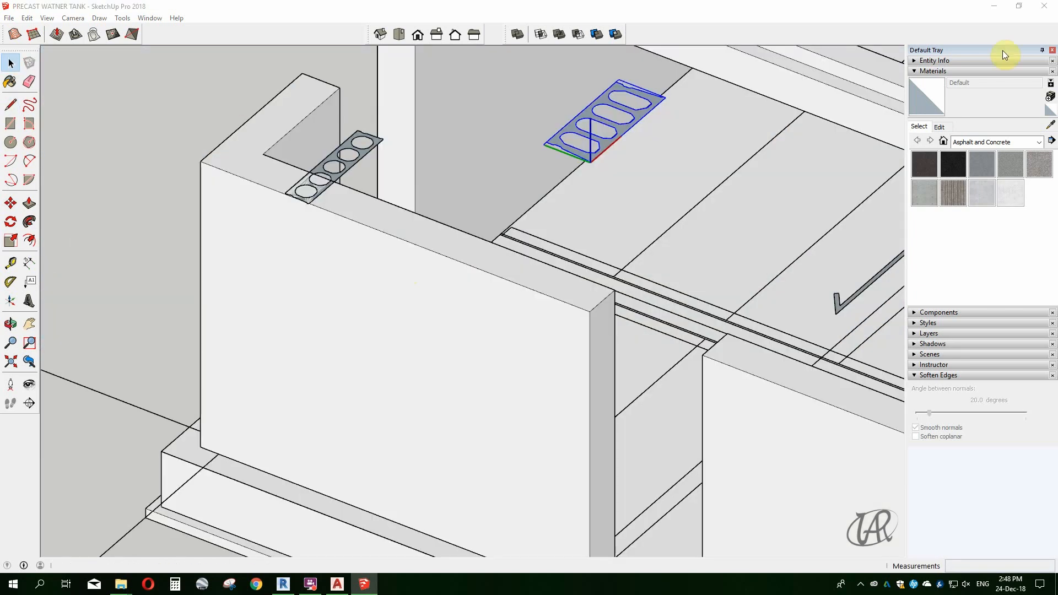
# Create components from the four-void and five-void sections, with definition names starting 500- and 265-H.
pyautogui.press('g')
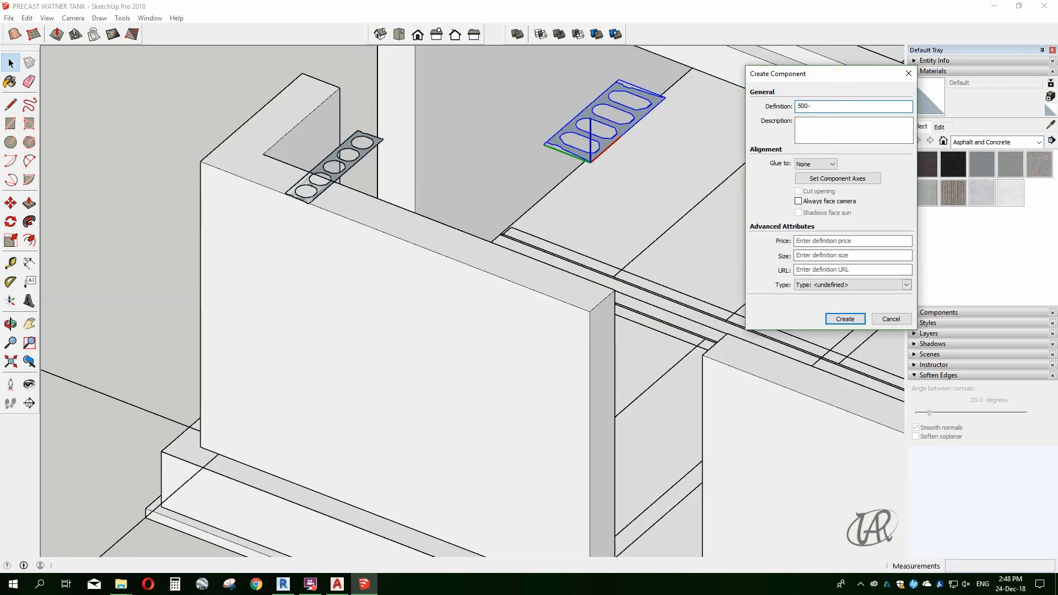
pyautogui.click(840, 319)
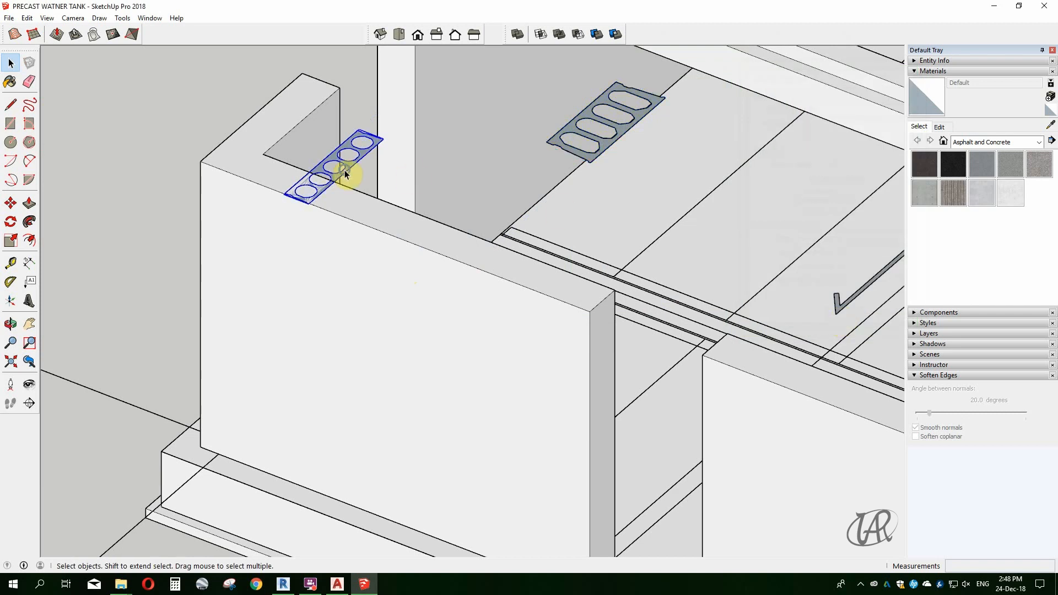
pyautogui.click(395, 249)
pyautogui.write('25')
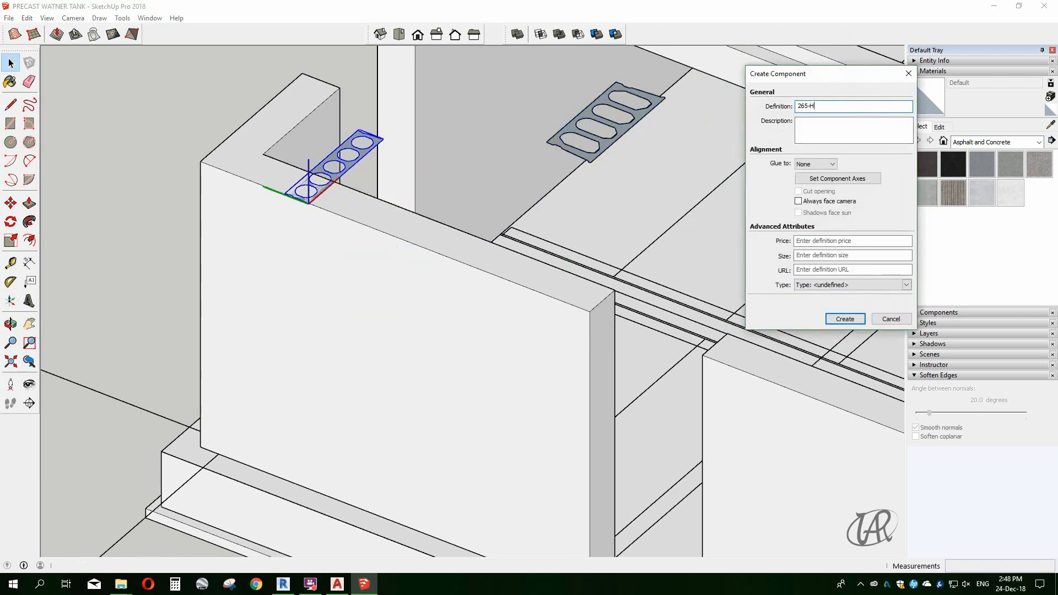
pyautogui.press('Return')
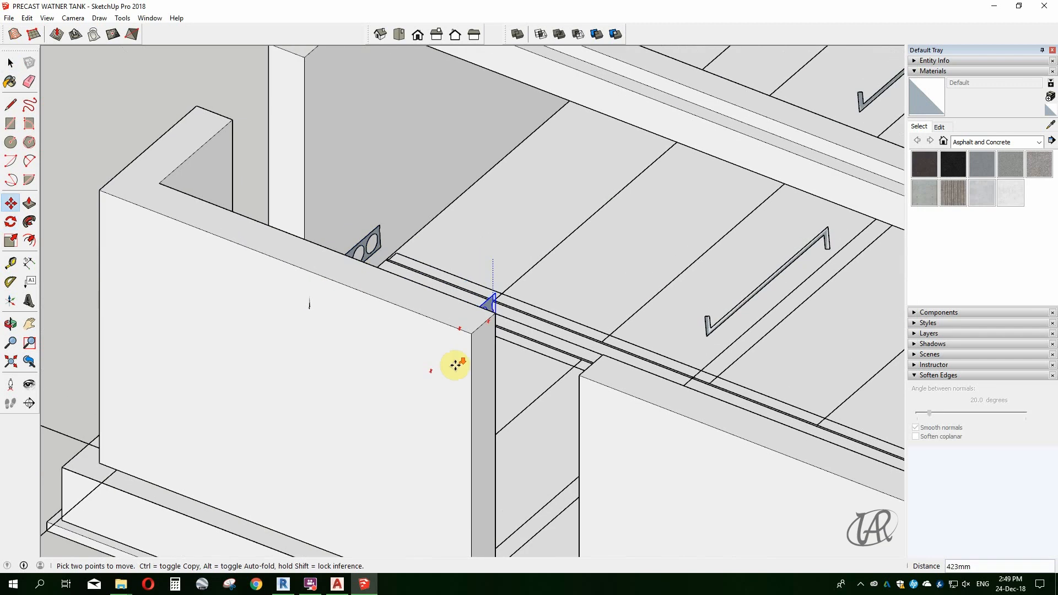
# Move the upright four-void section by its lower corner to the wall corner at floor level.
pyautogui.scroll(-7, 455, 365)
pyautogui.scroll(6, 716, 124)
pyautogui.click(722, 123)
pyautogui.scroll(4, 699, 159)
pyautogui.scroll(6, 641, 254)
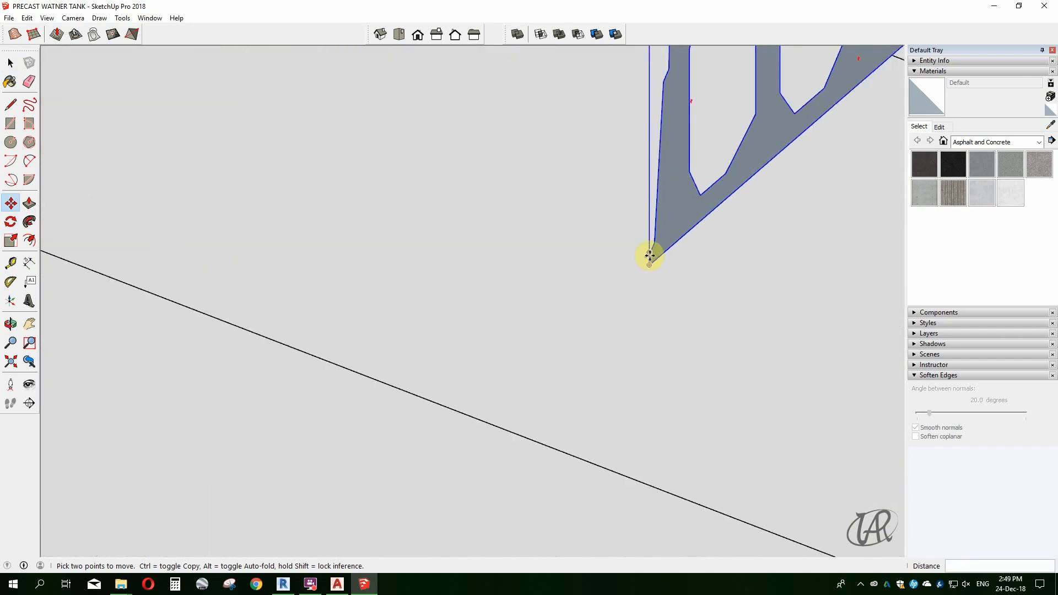
pyautogui.click(649, 255)
pyautogui.scroll(-4, 694, 212)
pyautogui.scroll(5, 439, 102)
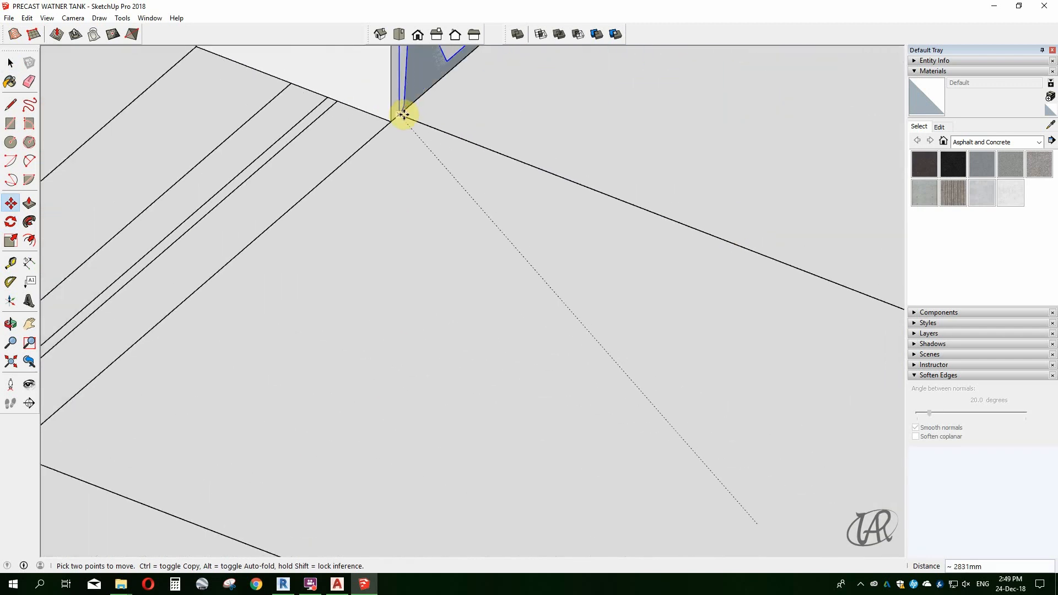
pyautogui.click(404, 114)
# Move the four-void section up onto the wall top and snap its lower corner to the wall's corner.
pyautogui.scroll(-7, 424, 245)
pyautogui.moveTo(449, 220); pyautogui.dragTo(424, 202, button='middle')
pyautogui.scroll(-2, 423, 206)
pyautogui.scroll(5, 436, 203)
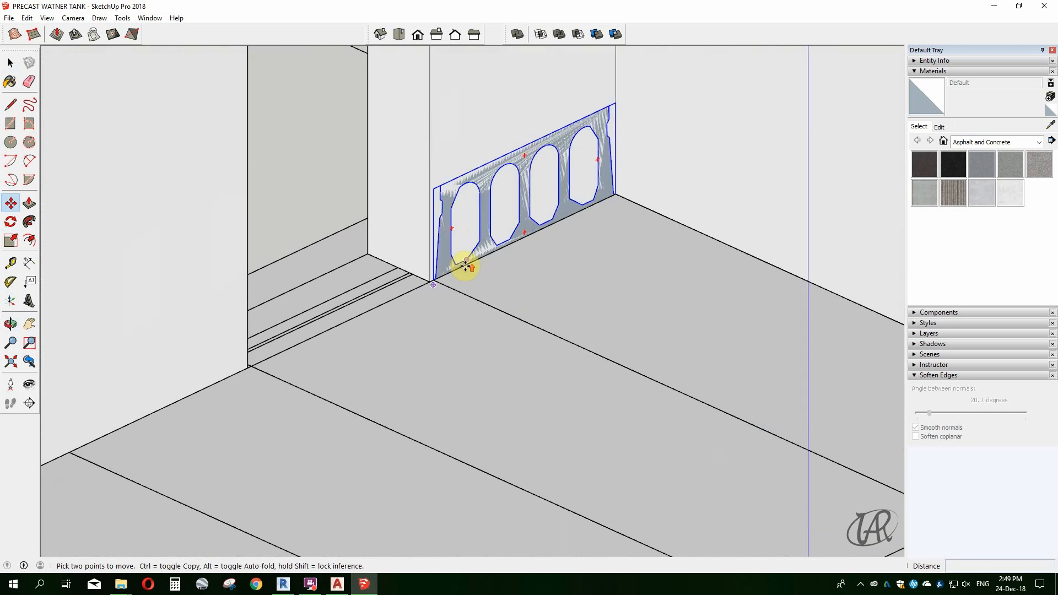
pyautogui.click(467, 262)
pyautogui.scroll(-6, 468, 232)
pyautogui.click(473, 99)
pyautogui.scroll(8, 461, 117)
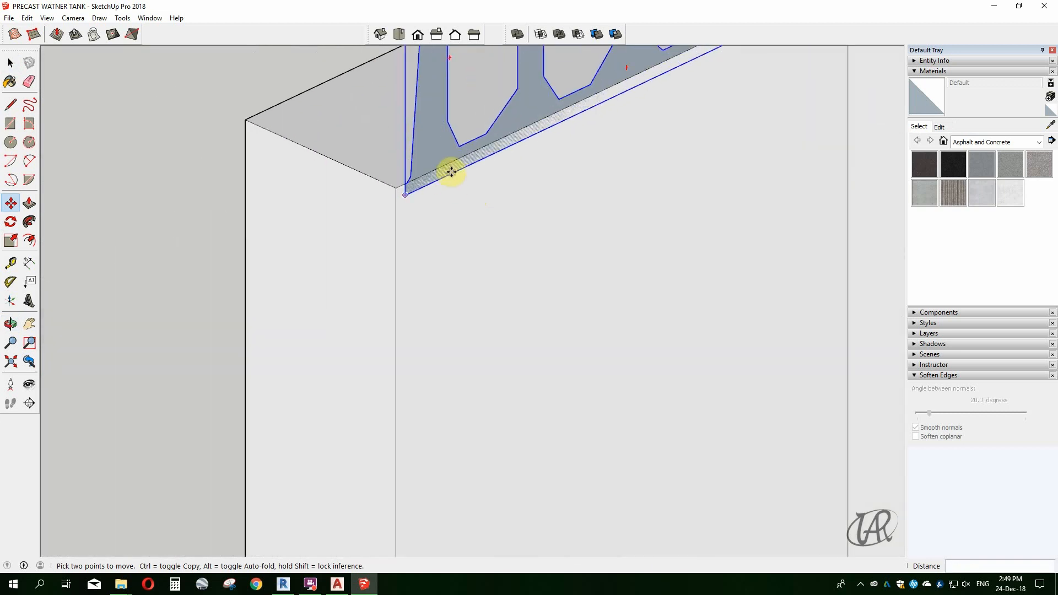
pyautogui.click(405, 195)
pyautogui.click(397, 189)
# Try to Push/Pull the four-void section's face across to the opposite end wall, and undo it.
pyautogui.scroll(-5, 405, 297)
pyautogui.moveTo(417, 228); pyautogui.dragTo(472, 163, button='middle')
pyautogui.press('space')
pyautogui.doubleClick(449, 206)
pyautogui.press('p')
pyautogui.click(452, 200)
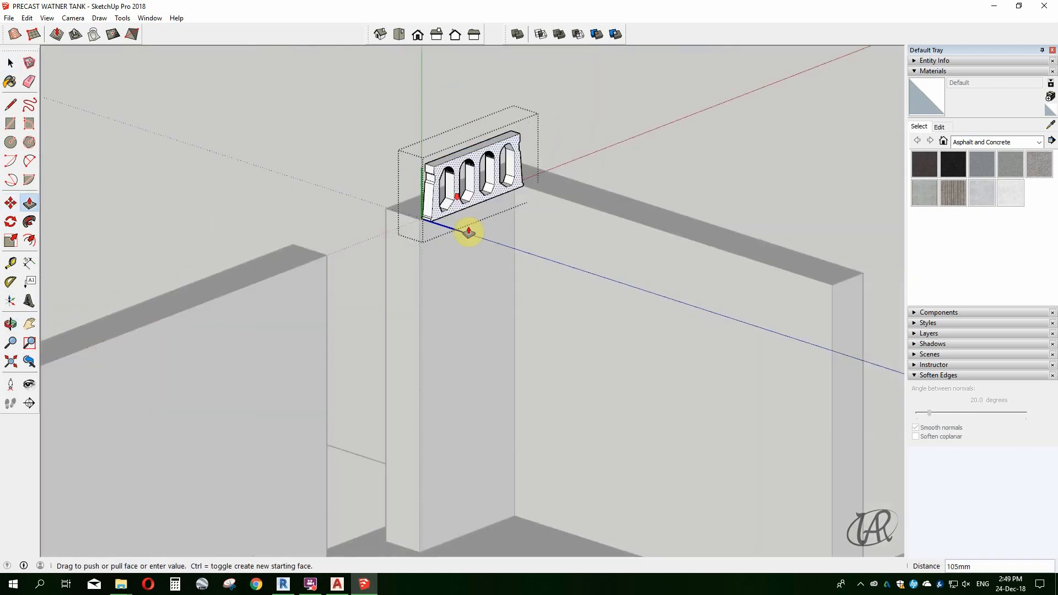
pyautogui.scroll(-5, 469, 231)
pyautogui.scroll(6, 685, 314)
pyautogui.click(740, 293)
pyautogui.hotkey('ctrl', 'z')
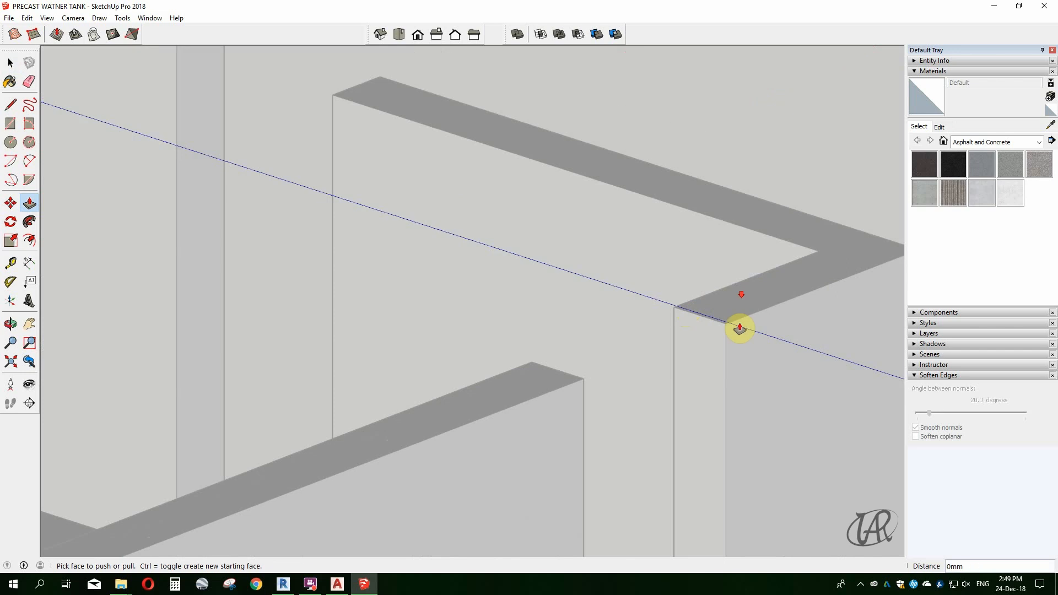
# Copy the four-void section end to end along the wall top and repeat the copy x15.
pyautogui.scroll(-6, 739, 328)
pyautogui.press('space')
pyautogui.scroll(9, 379, 186)
pyautogui.press('Escape')
pyautogui.click(408, 182)
pyautogui.press('m')
pyautogui.scroll(6, 414, 193)
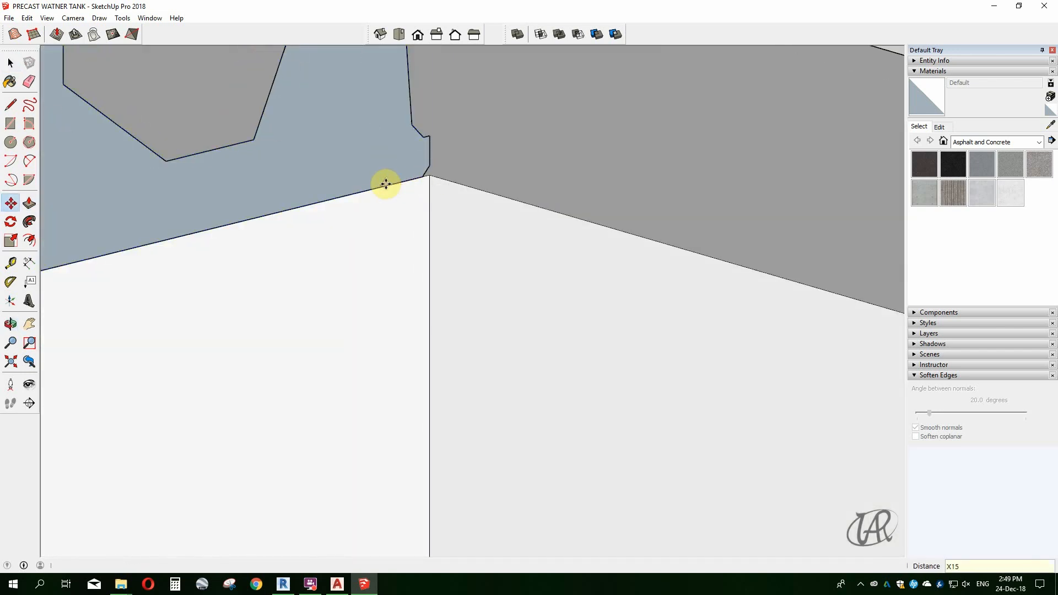
pyautogui.press('Return')
# Make the four-void section that overlaps the ceiling beam unique and open it for editing.
pyautogui.scroll(-12, 529, 189)
pyautogui.scroll(8, 142, 267)
pyautogui.moveTo(377, 287); pyautogui.dragTo(204, 331, button='middle')
pyautogui.scroll(-4, 234, 193)
pyautogui.moveTo(218, 209); pyautogui.dragTo(320, 254, button='middle')
pyautogui.scroll(8, 149, 315)
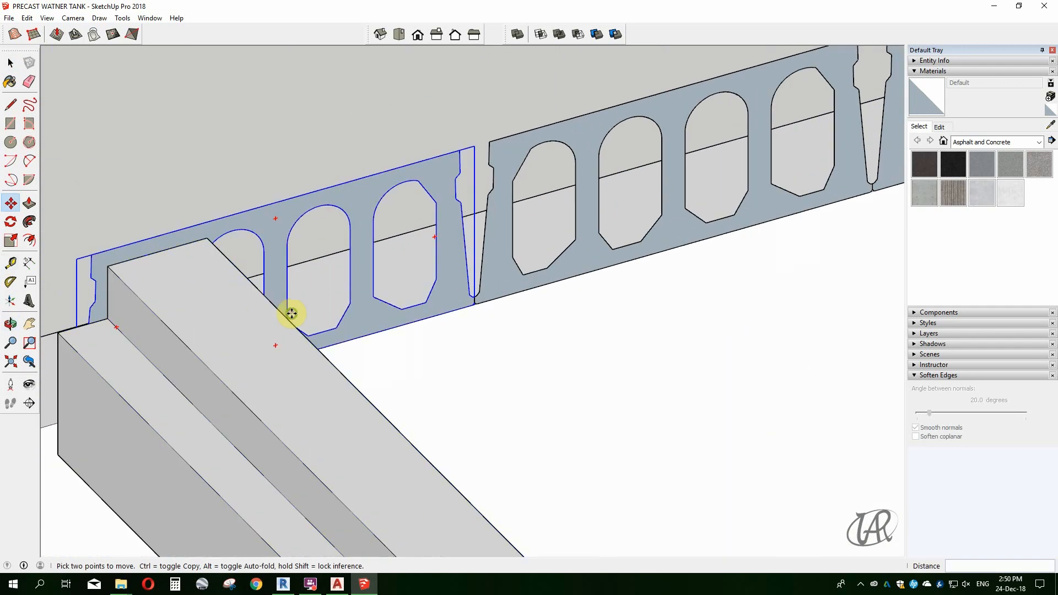
pyautogui.moveTo(291, 314); pyautogui.dragTo(242, 337, button='middle')
pyautogui.press('space')
pyautogui.click(279, 355)
pyautogui.doubleClick(209, 292)
pyautogui.press('Escape')
pyautogui.rightClick(258, 274)
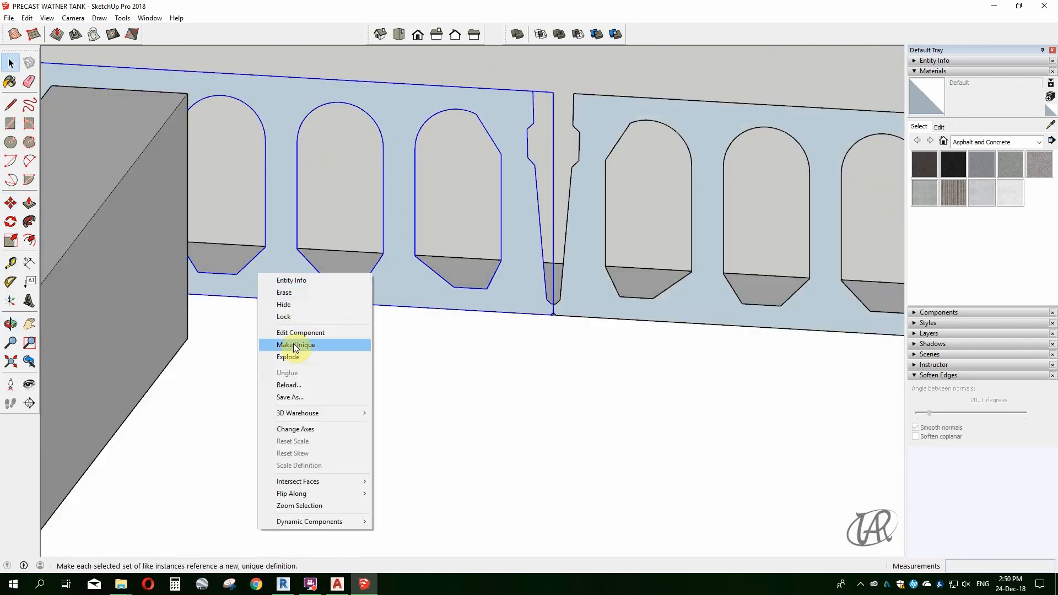
pyautogui.click(296, 345)
pyautogui.doubleClick(262, 285)
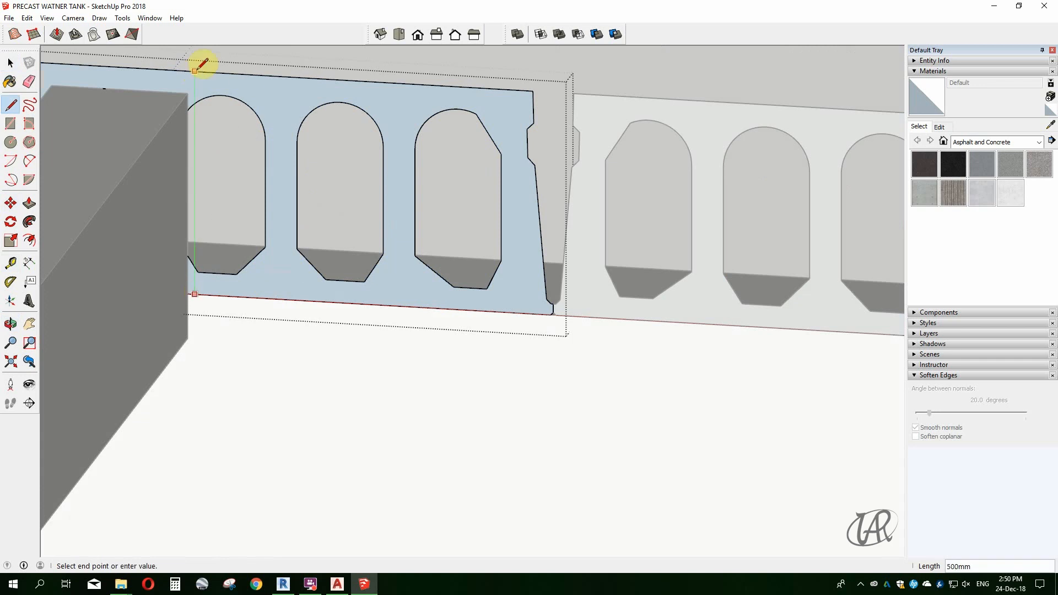
# Draw a vertical cut line across the section flush with the beam's side, erase an overhanging void edge and hide the beam.
pyautogui.scroll(4, 187, 100)
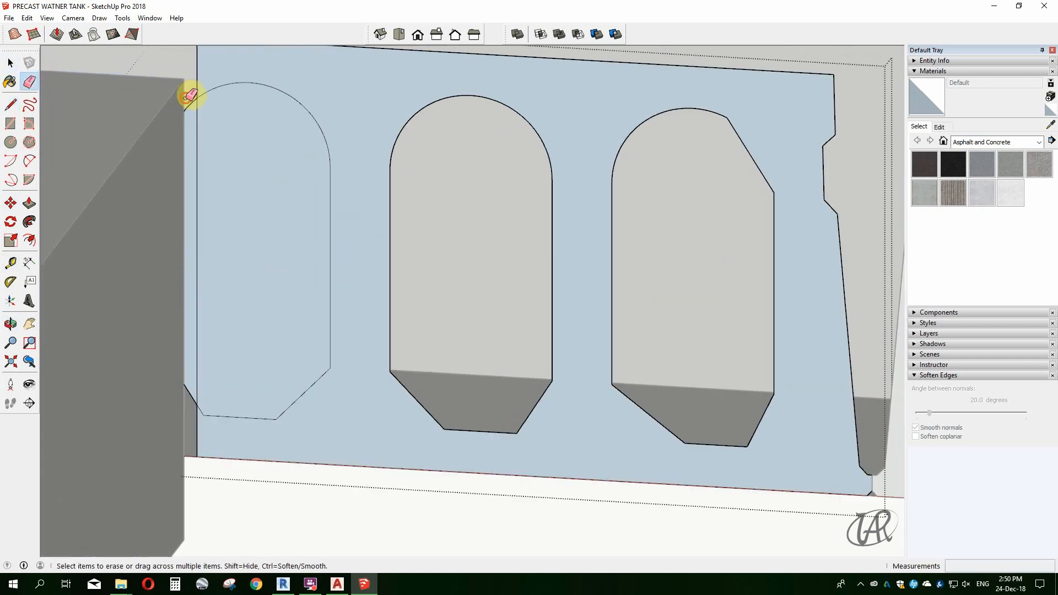
pyautogui.click(186, 108)
pyautogui.scroll(-4, 185, 113)
pyautogui.press('space')
pyautogui.click(181, 127)
pyautogui.rightClick(180, 126)
pyautogui.click(199, 157)
# Delete the outline and void edges left beyond the cut line so the section ends at the beam's side.
pyautogui.scroll(-3, 532, 214)
pyautogui.scroll(3, 269, 172)
pyautogui.moveTo(135, 73); pyautogui.dragTo(321, 351)
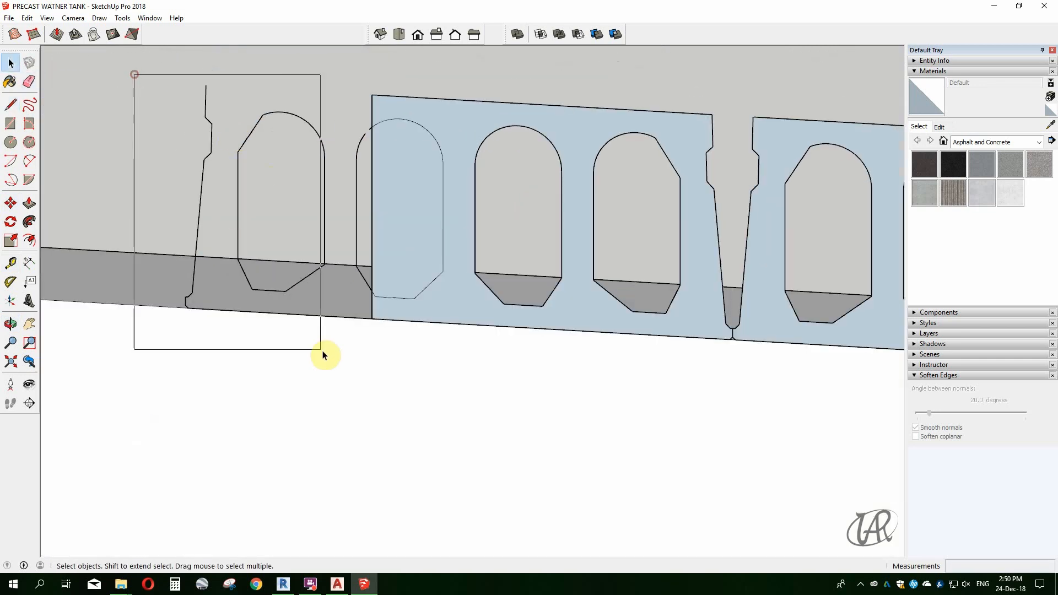
pyautogui.doubleClick(379, 168)
pyautogui.scroll(3, 353, 347)
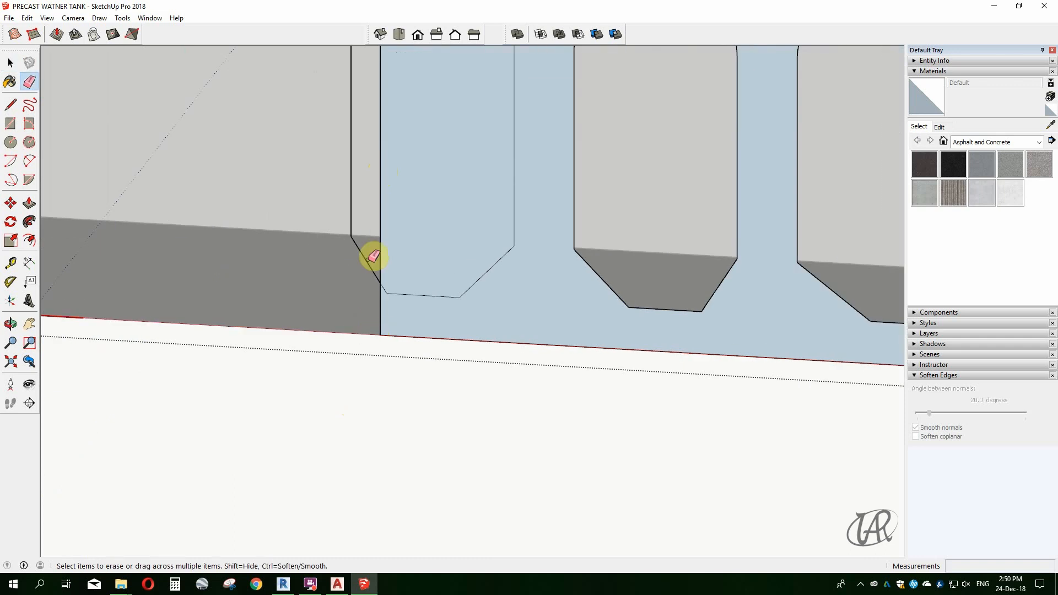
pyautogui.scroll(-3, 362, 182)
pyautogui.scroll(1, 366, 232)
pyautogui.click(365, 315)
pyautogui.scroll(3, 368, 120)
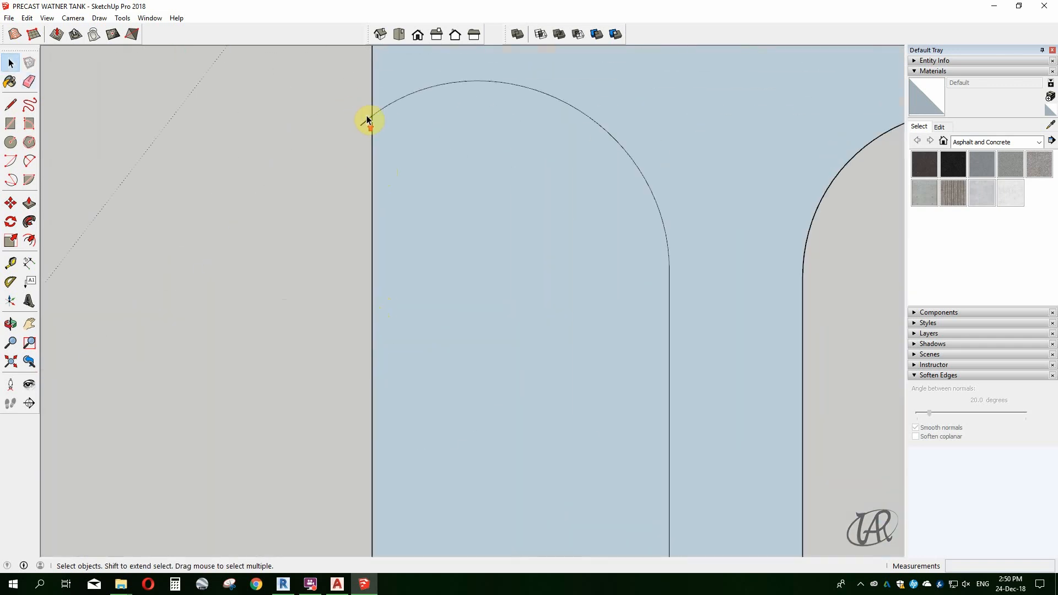
pyautogui.press('e')
pyautogui.scroll(-1, 379, 157)
pyautogui.scroll(-4, 378, 113)
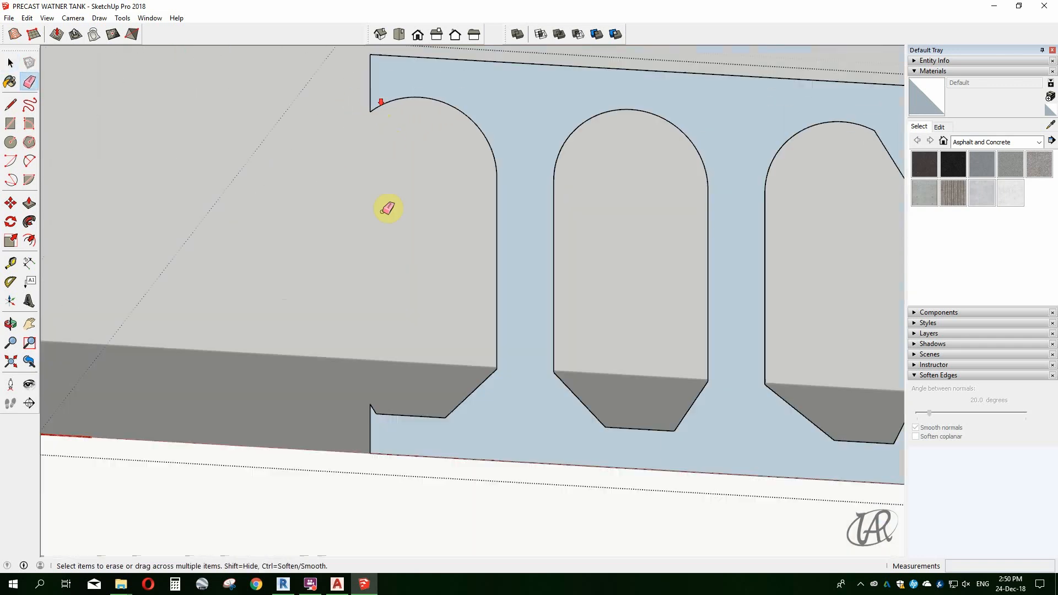
# Open the full four-void section next to the trimmed one and Push/Pull its face across to the opposite wall.
pyautogui.scroll(-7, 293, 323)
pyautogui.moveTo(328, 345); pyautogui.dragTo(469, 380, button='middle')
pyautogui.press('space')
pyautogui.click(427, 348)
pyautogui.scroll(2, 417, 322)
pyautogui.click(417, 322)
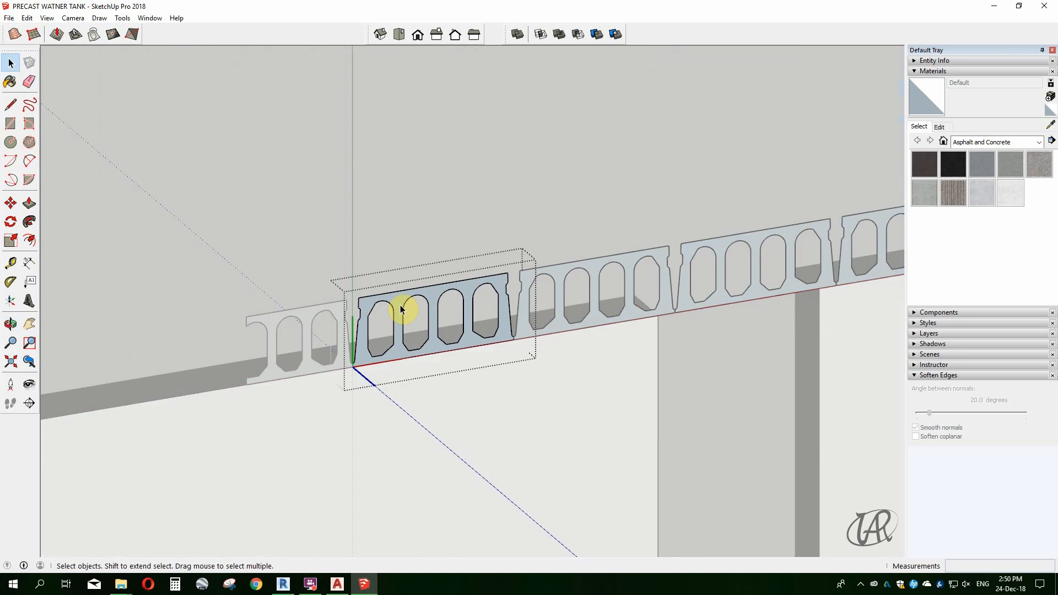
pyautogui.press('p')
pyautogui.moveTo(407, 307); pyautogui.dragTo(664, 503, button='middle')
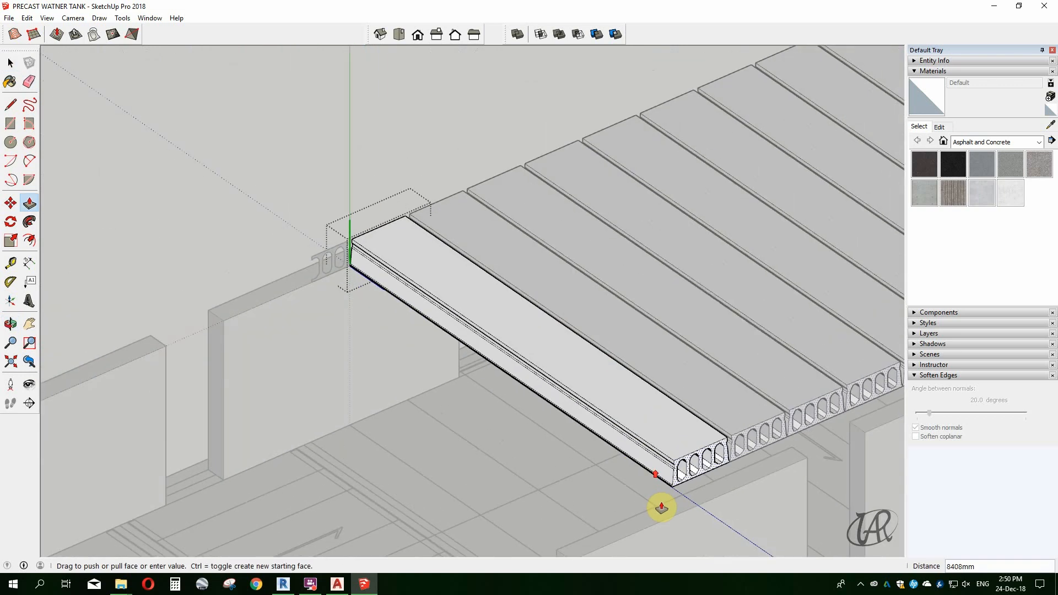
pyautogui.scroll(6, 299, 267)
pyautogui.scroll(-4, 300, 280)
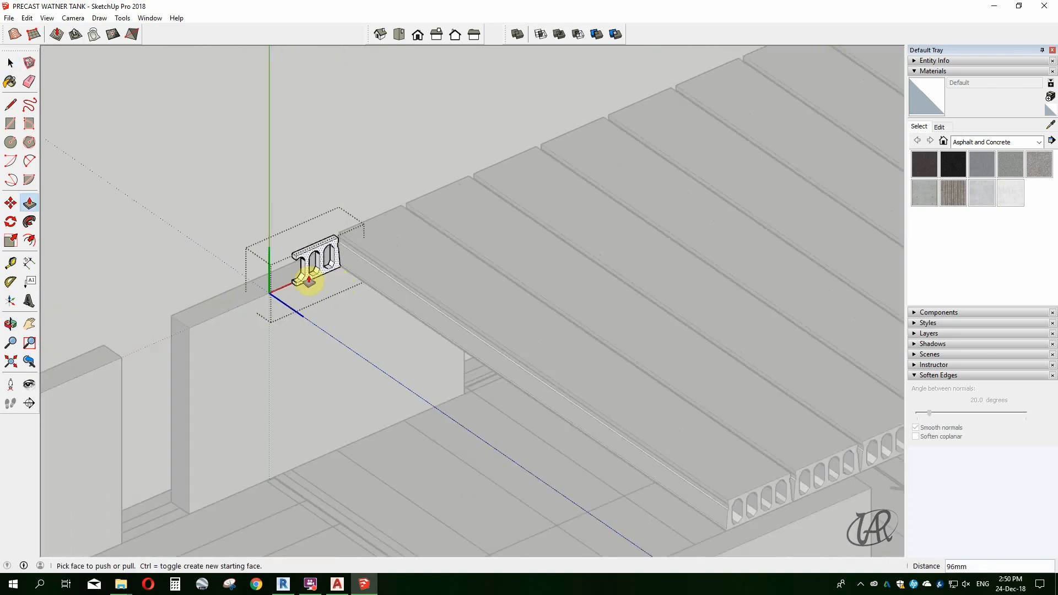
# Push/Pull the trimmed section's face to the same length as the neighbouring roof slabs and close the component.
pyautogui.moveTo(302, 279); pyautogui.dragTo(658, 481)
pyautogui.click(715, 476)
pyautogui.press('space')
pyautogui.scroll(-6, 466, 398)
pyautogui.click(463, 401)
# Try to unhide all hidden objects, including the ceiling beams, and undo it.
pyautogui.moveTo(457, 373); pyautogui.dragTo(482, 399, button='middle')
pyautogui.scroll(4, 358, 325)
pyautogui.moveTo(341, 319); pyautogui.dragTo(441, 298, button='middle')
pyautogui.scroll(-2, 300, 323)
pyautogui.scroll(1, 300, 323)
pyautogui.hotkey('alt', 'e')
pyautogui.press('e')
pyautogui.press('a')
pyautogui.moveTo(426, 348); pyautogui.dragTo(366, 328, button='middle')
pyautogui.hotkey('alt', 'e')
pyautogui.press('e')
pyautogui.press('l')
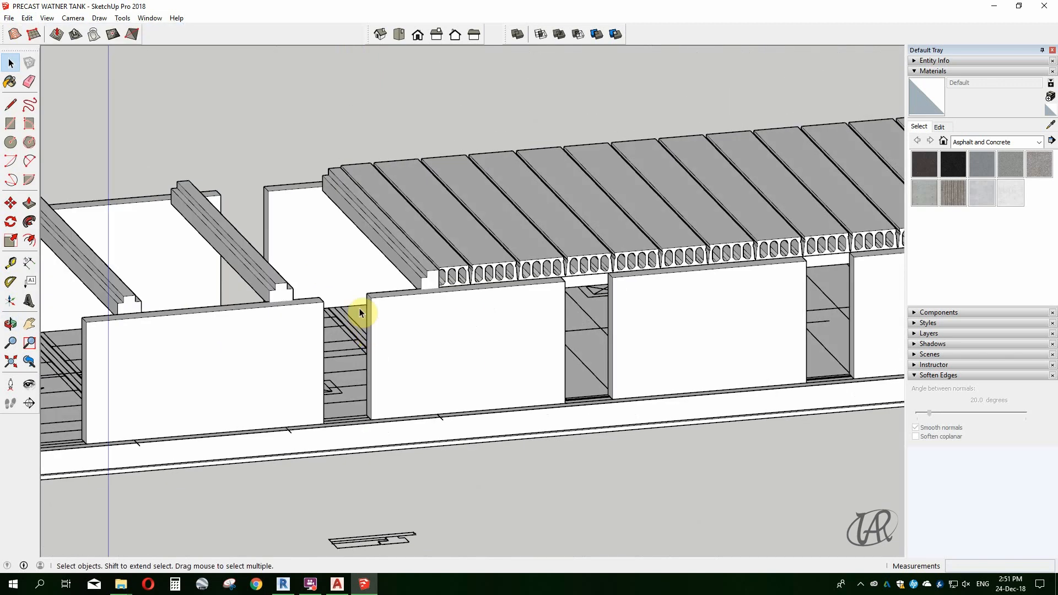
pyautogui.scroll(2, 389, 259)
pyautogui.hotkey('ctrl', 'z')
# Turn on the display of hidden geometry and unhide the ceiling beams.
pyautogui.moveTo(392, 256); pyautogui.dragTo(215, 83, button='middle')
pyautogui.click(30, 18)
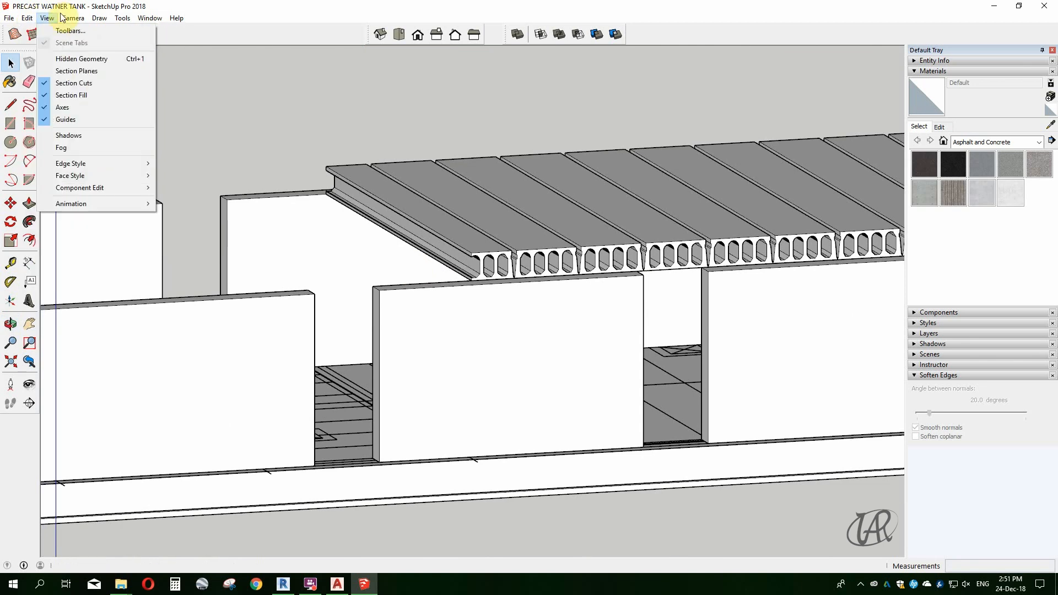
pyautogui.moveTo(101, 24)
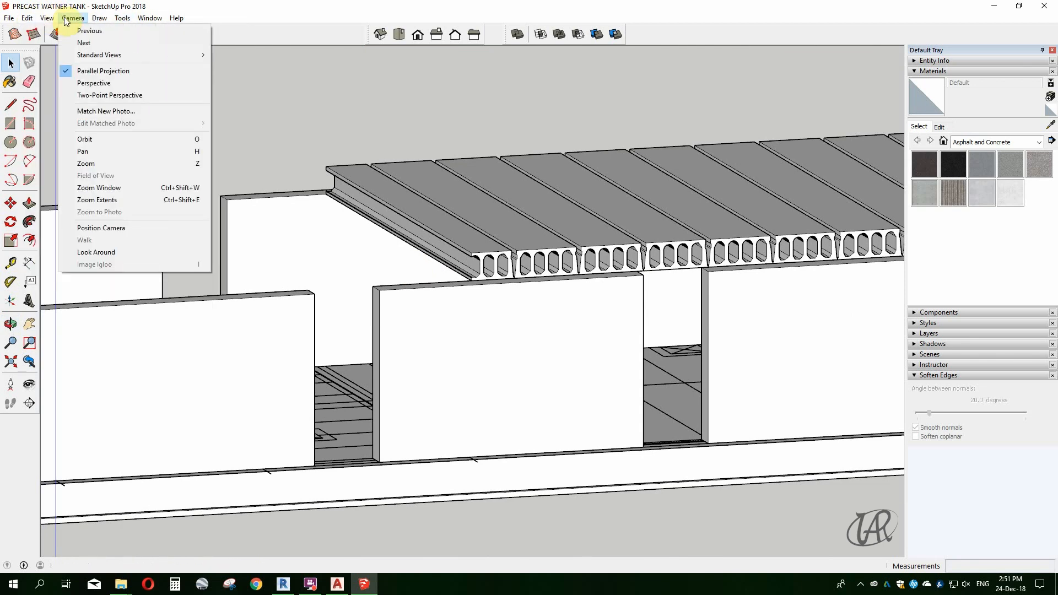
pyautogui.click(87, 59)
pyautogui.rightClick(359, 228)
pyautogui.moveTo(348, 220); pyautogui.dragTo(461, 399, button='middle')
pyautogui.click(403, 260)
# Rotate the five-void section upright and turn it parallel to the ceiling beams.
pyautogui.scroll(-5, 373, 376)
pyautogui.moveTo(374, 375); pyautogui.dragTo(342, 325, button='middle')
pyautogui.scroll(1, 184, 360)
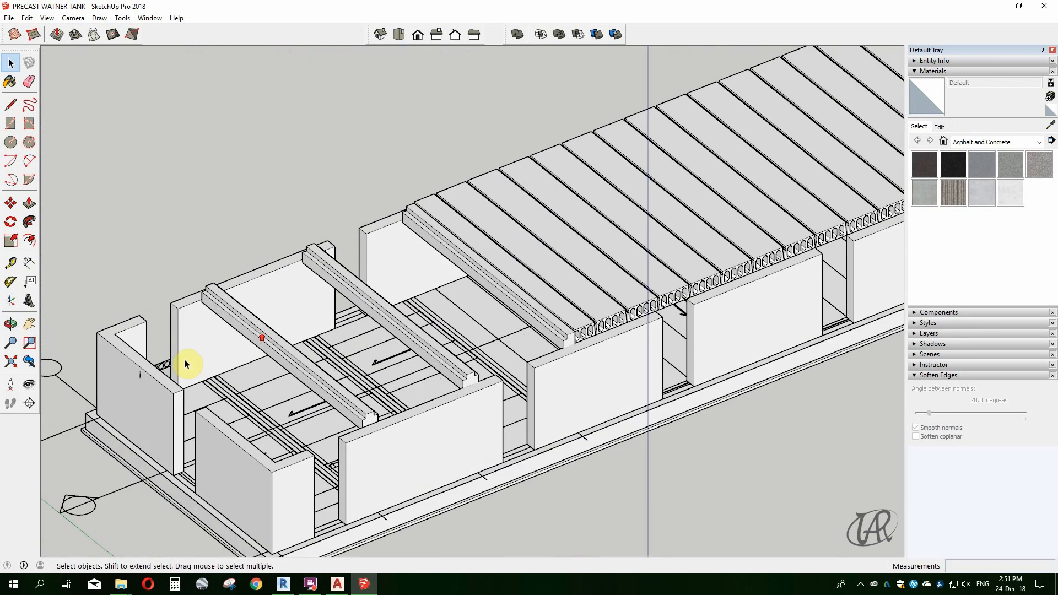
pyautogui.keyDown('shift'); pyautogui.moveTo(184, 359); pyautogui.dragTo(309, 312, button='middle'); pyautogui.keyUp('shift')
pyautogui.scroll(-1, 466, 303)
pyautogui.moveTo(466, 302); pyautogui.dragTo(345, 397, button='middle')
pyautogui.scroll(5, 291, 279)
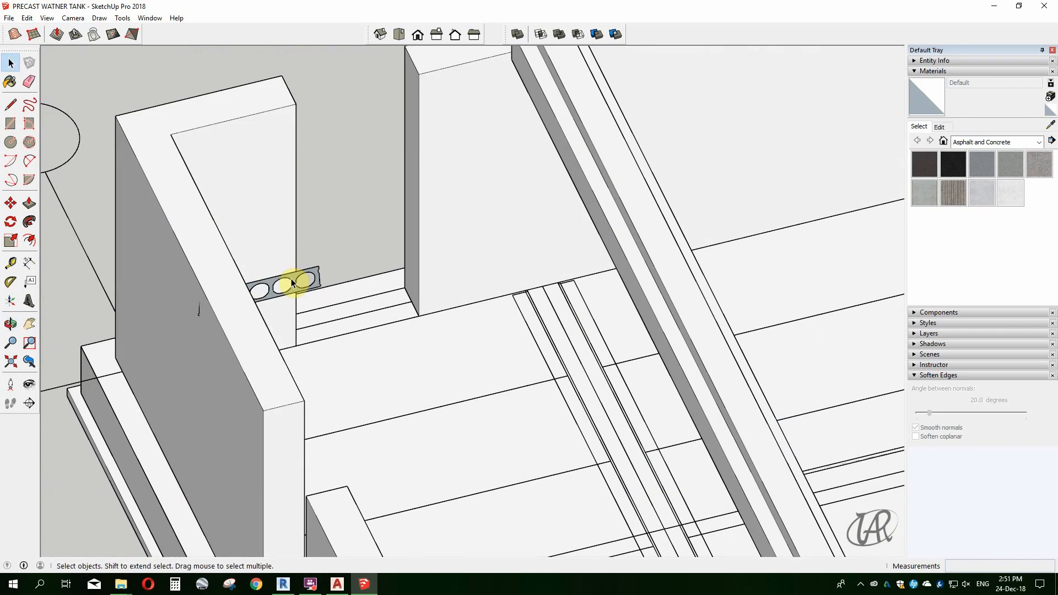
pyautogui.click(291, 279)
pyautogui.scroll(-5, 307, 273)
pyautogui.moveTo(308, 278); pyautogui.dragTo(463, 446, button='middle')
pyautogui.press('q')
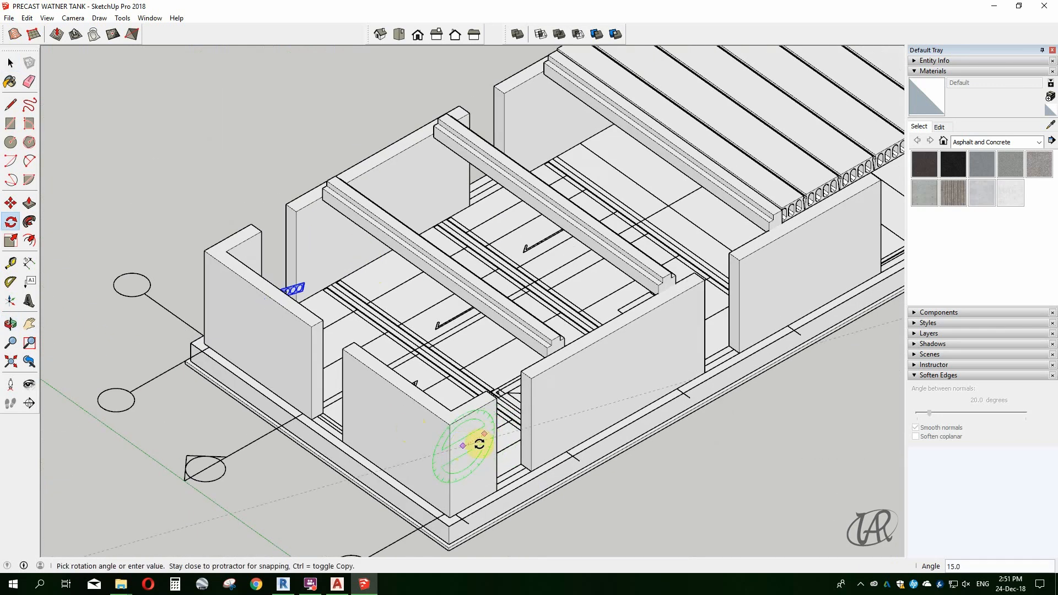
pyautogui.scroll(6, 224, 284)
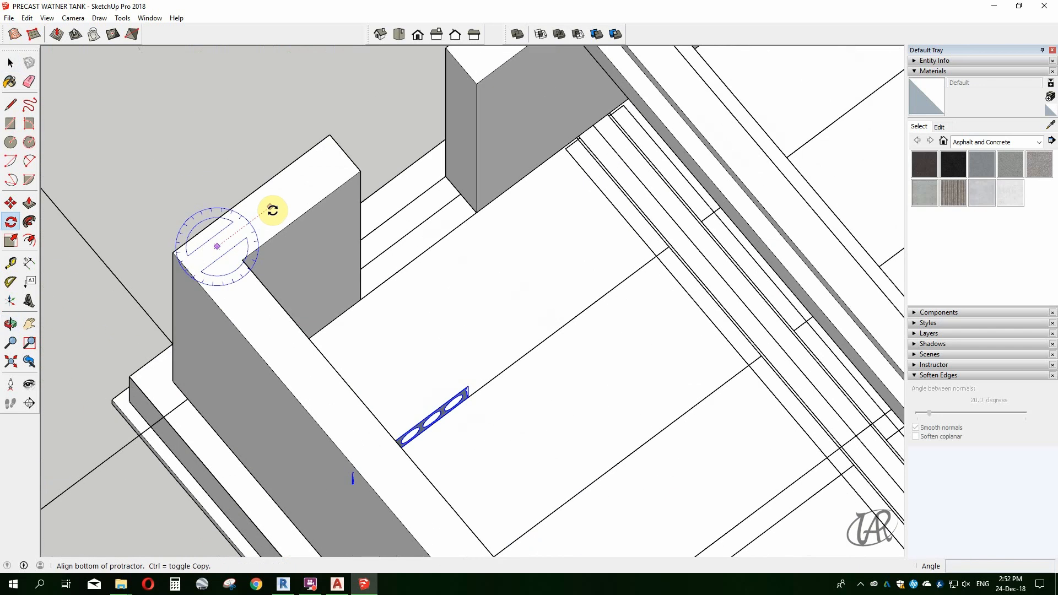
pyautogui.press('Return')
# Move the five-void section by its lower corner over to the end of the ceiling beam.
pyautogui.scroll(-4, 279, 386)
pyautogui.moveTo(279, 386); pyautogui.dragTo(386, 342, button='middle')
pyautogui.press('m')
pyautogui.scroll(6, 234, 412)
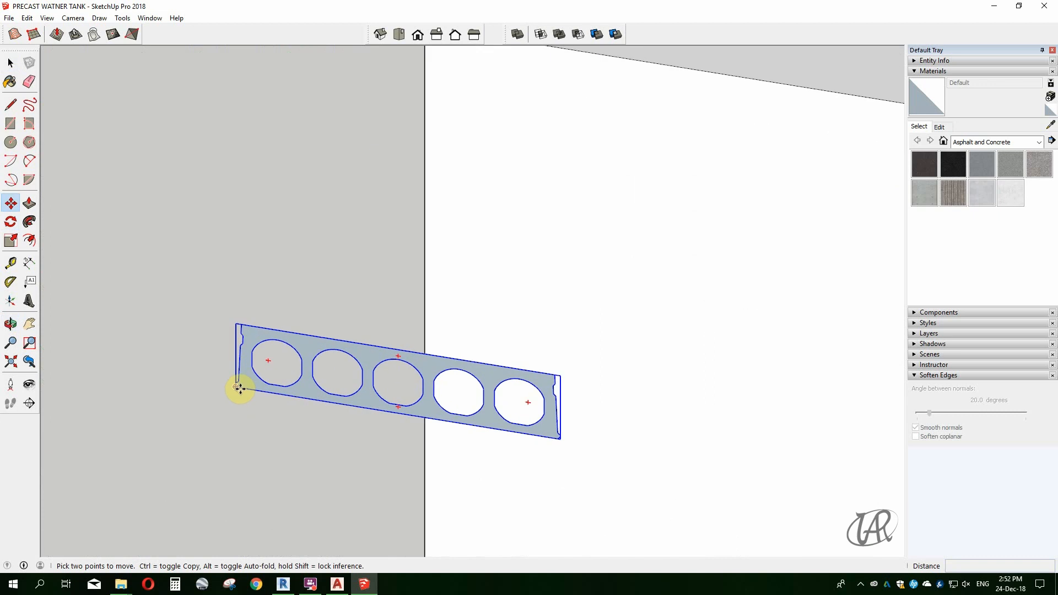
pyautogui.click(239, 387)
pyautogui.scroll(-7, 265, 375)
pyautogui.scroll(5, 456, 113)
pyautogui.click(433, 120)
# Snap the five-void section's lower corner to the outer corner of the ceiling beam's ledge.
pyautogui.moveTo(436, 121); pyautogui.dragTo(601, 177, button='middle')
pyautogui.scroll(6, 303, 204)
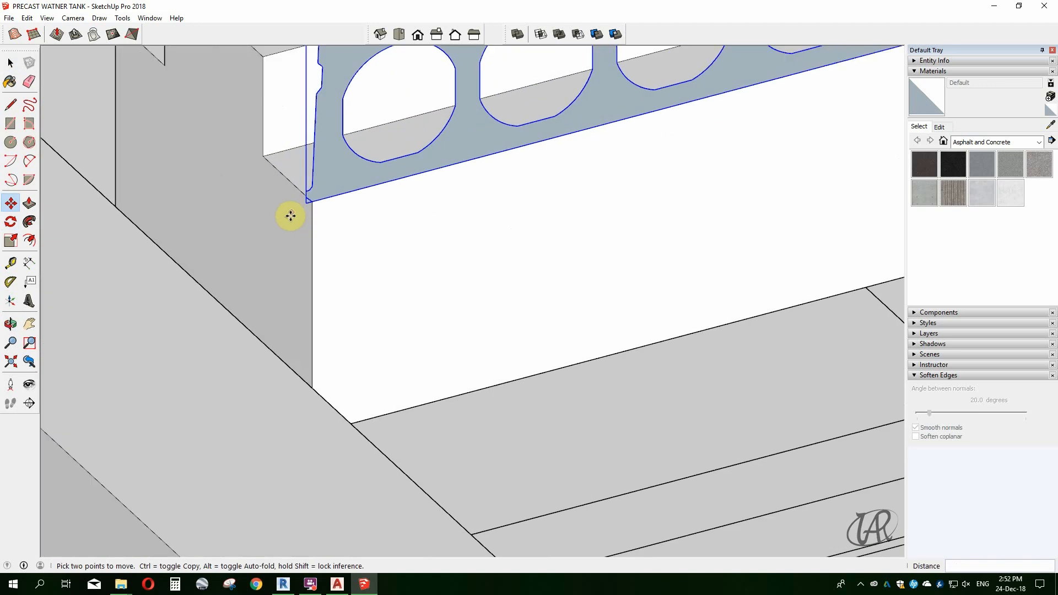
pyautogui.click(314, 197)
pyautogui.scroll(2, 325, 196)
pyautogui.click(319, 193)
# Copy the five-void section end to end along the ceiling beam's ledge and repeat the copy x20.
pyautogui.scroll(-5, 222, 331)
pyautogui.moveTo(297, 320); pyautogui.dragTo(385, 276, button='middle')
pyautogui.scroll(-4, 266, 229)
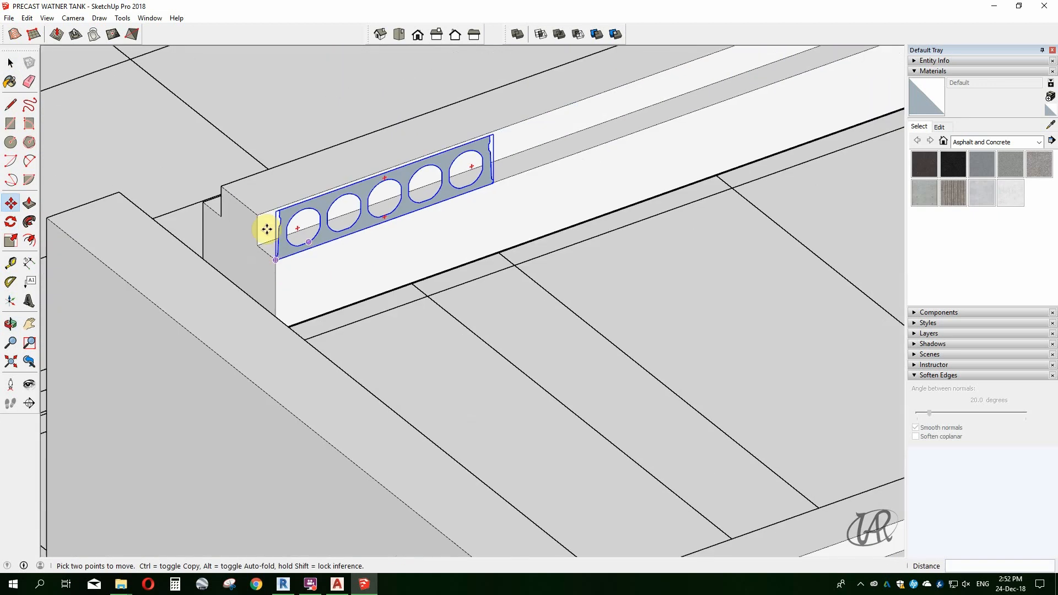
pyautogui.scroll(-6, 267, 230)
pyautogui.moveTo(270, 231); pyautogui.dragTo(309, 353, button='middle')
pyautogui.scroll(5, 277, 283)
pyautogui.moveTo(268, 289); pyautogui.dragTo(252, 320, button='middle')
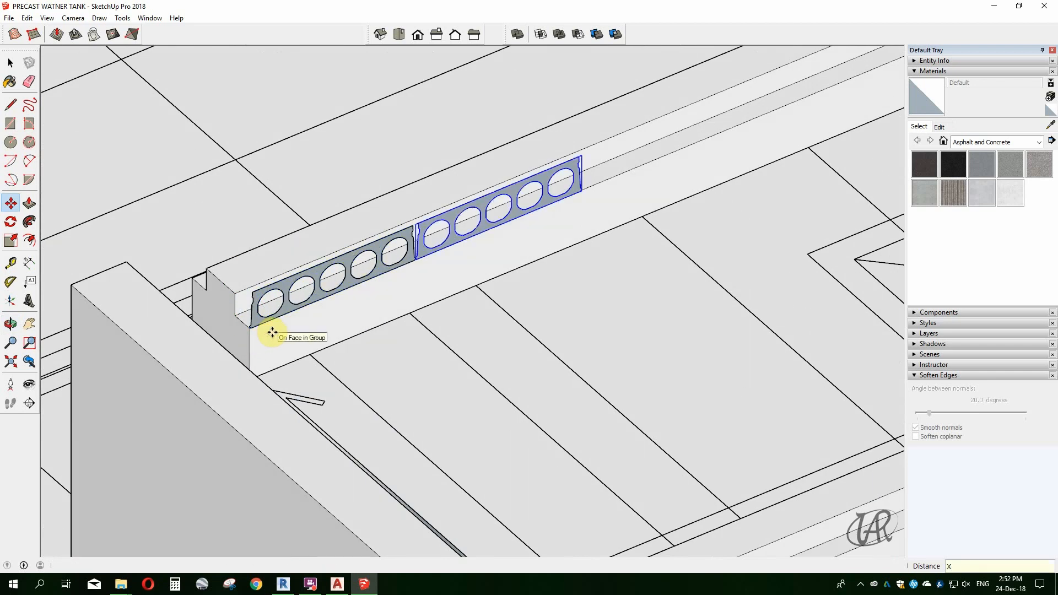
pyautogui.write('20')
pyautogui.press('Return')
# Delete the surplus five-void sections that lie wholly beyond the far end of the ceiling beam.
pyautogui.scroll(-5, 61, 384)
pyautogui.scroll(4, 587, 154)
pyautogui.press('space')
pyautogui.moveTo(577, 146); pyautogui.dragTo(561, 232)
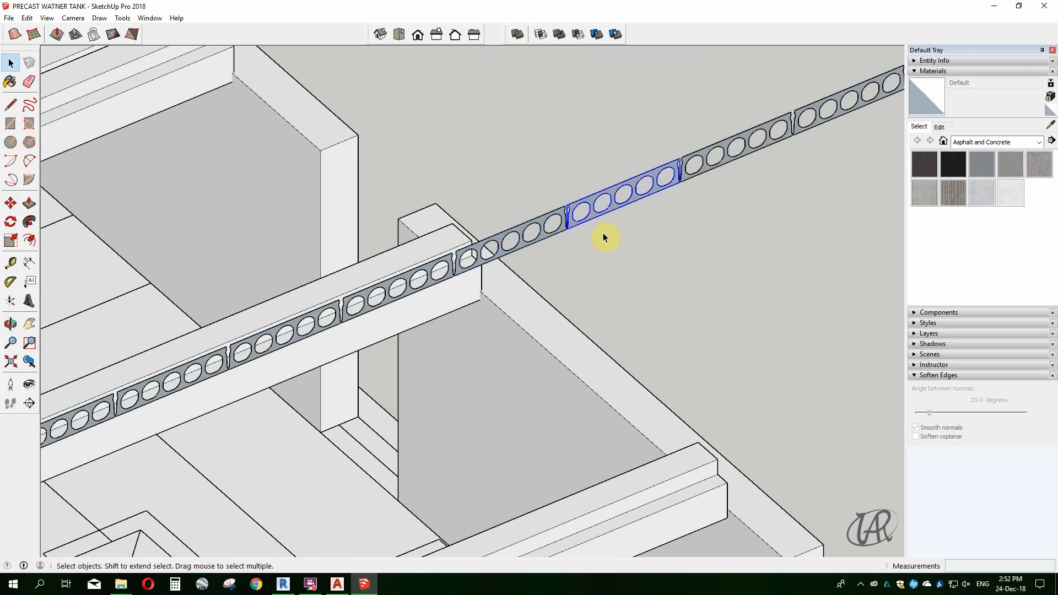
pyautogui.scroll(-6, 595, 199)
pyautogui.scroll(8, 497, 283)
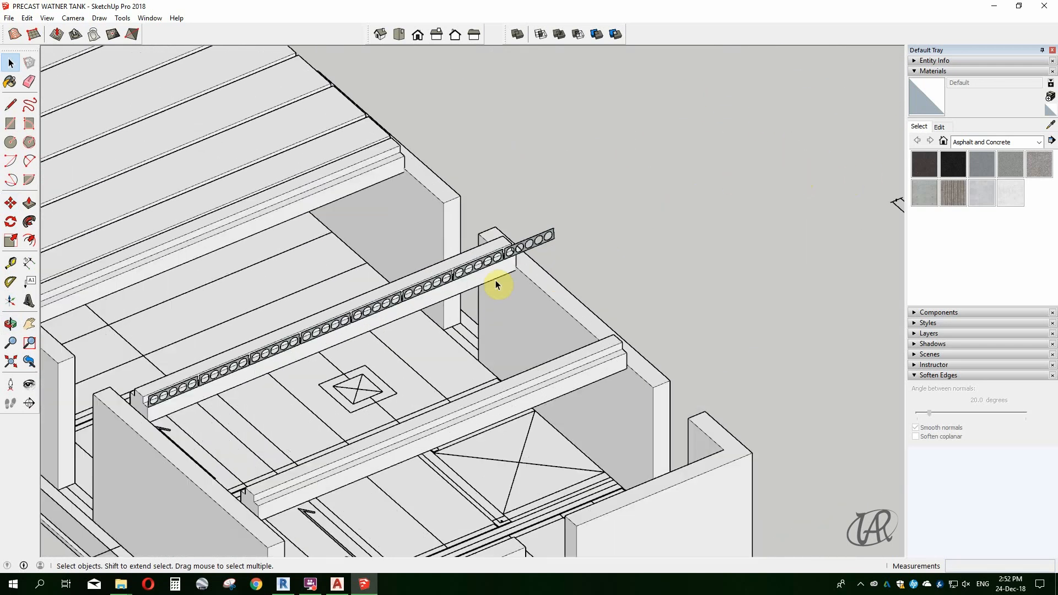
# Measure from the last full section's start to the beam's end and delete the section overhanging that end.
pyautogui.press('t')
pyautogui.scroll(4, 352, 318)
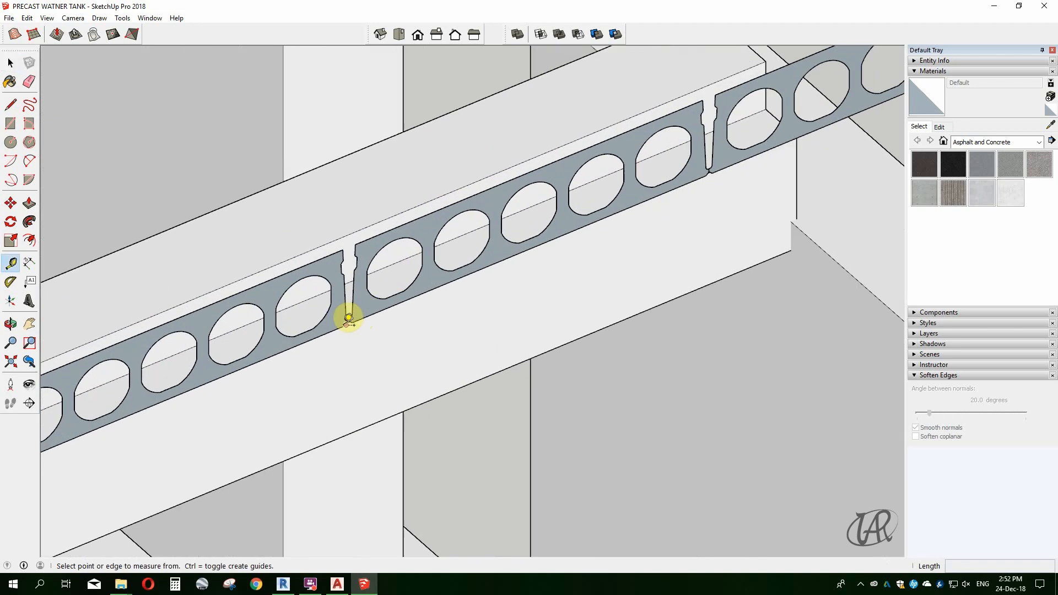
pyautogui.click(353, 318)
pyautogui.scroll(-2, 334, 379)
pyautogui.scroll(2, 786, 156)
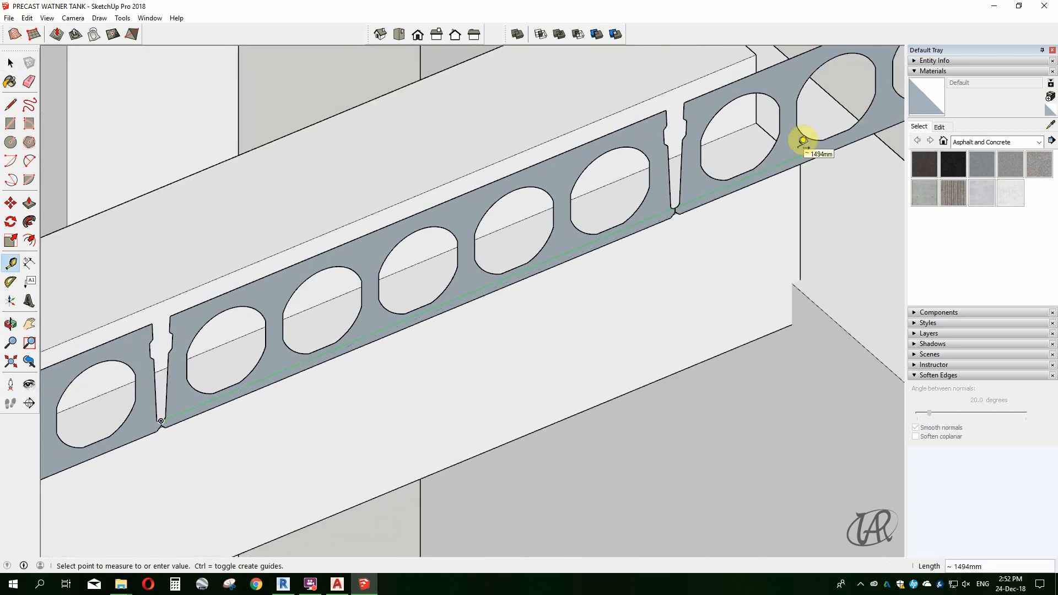
pyautogui.press('Delete')
pyautogui.scroll(-2, 795, 132)
pyautogui.scroll(1, 493, 278)
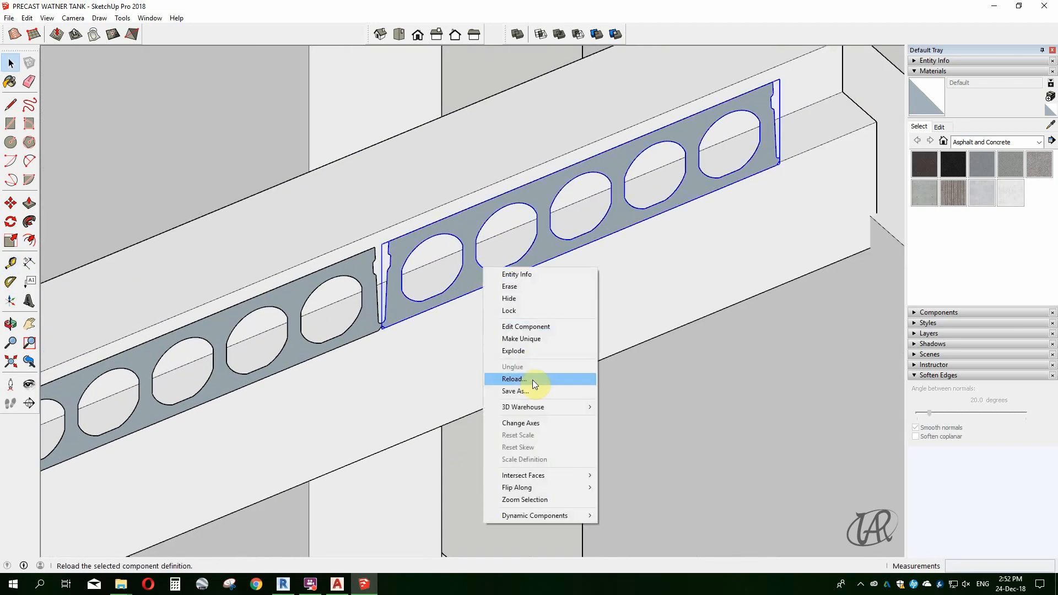
# Make the last five-void section unique and draw a vertical cut line across it 750 mm from its starting edge.
pyautogui.doubleClick(489, 288)
pyautogui.press('l')
pyautogui.scroll(5, 385, 333)
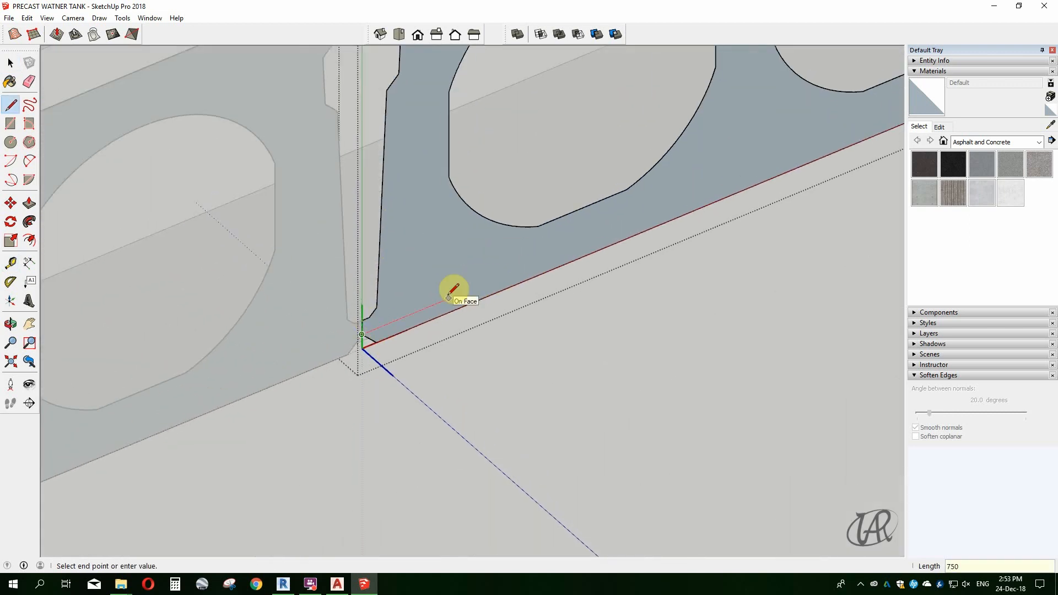
pyautogui.press('Return')
pyautogui.scroll(-6, 450, 296)
pyautogui.scroll(4, 736, 73)
pyautogui.click(732, 65)
pyautogui.scroll(1, 710, 290)
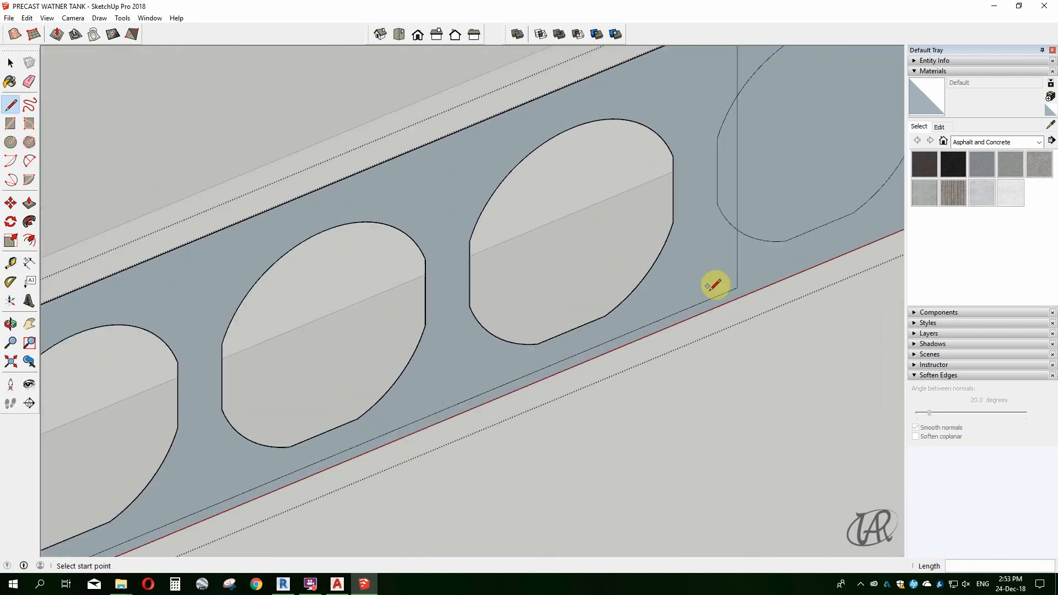
# Erase the 750 mm helper line along the section's base and delete the face filling the cut void.
pyautogui.scroll(2, 715, 285)
pyautogui.press('e')
pyautogui.click(739, 303)
pyautogui.scroll(-4, 664, 320)
pyautogui.press('space')
pyautogui.click(695, 258)
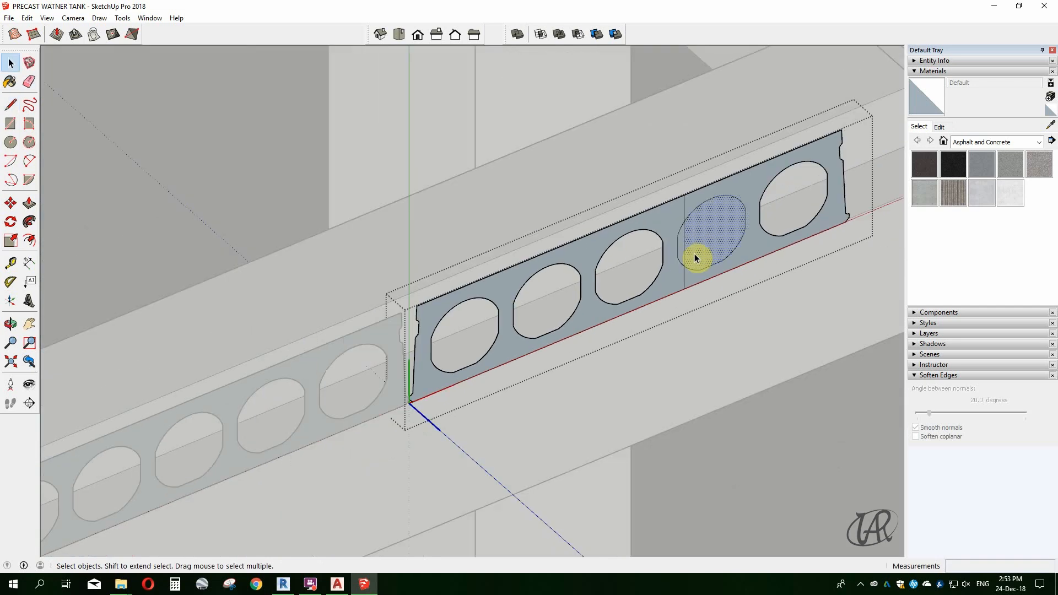
pyautogui.press('Delete')
# Erase the void arc segments and the base edge adjoining the cut line on its discarded side.
pyautogui.scroll(5, 684, 251)
pyautogui.press('e')
pyautogui.scroll(1, 705, 169)
pyautogui.scroll(5, 698, 167)
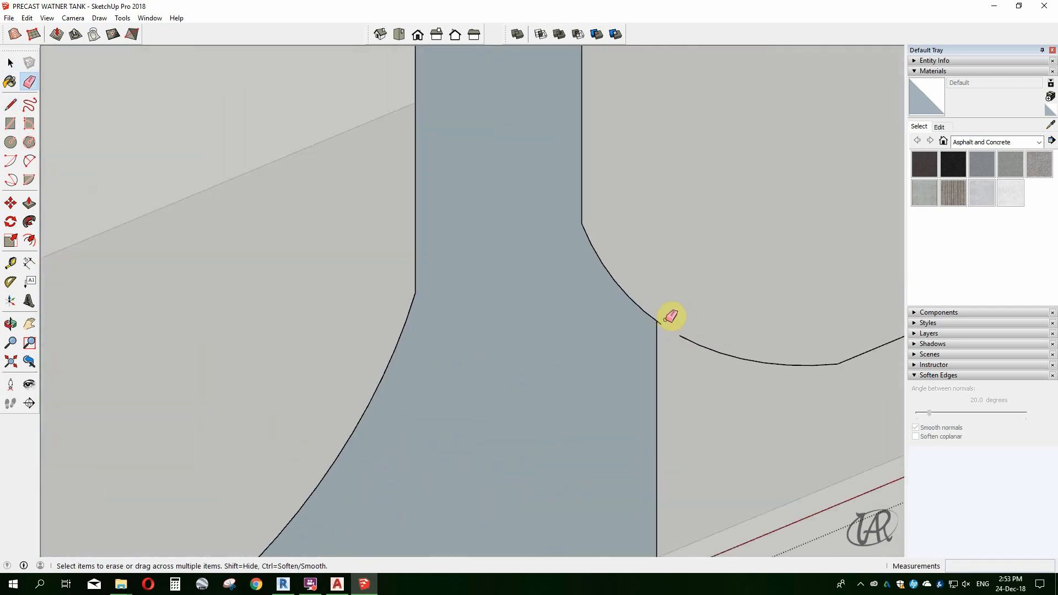
pyautogui.click(662, 324)
pyautogui.scroll(-3, 673, 319)
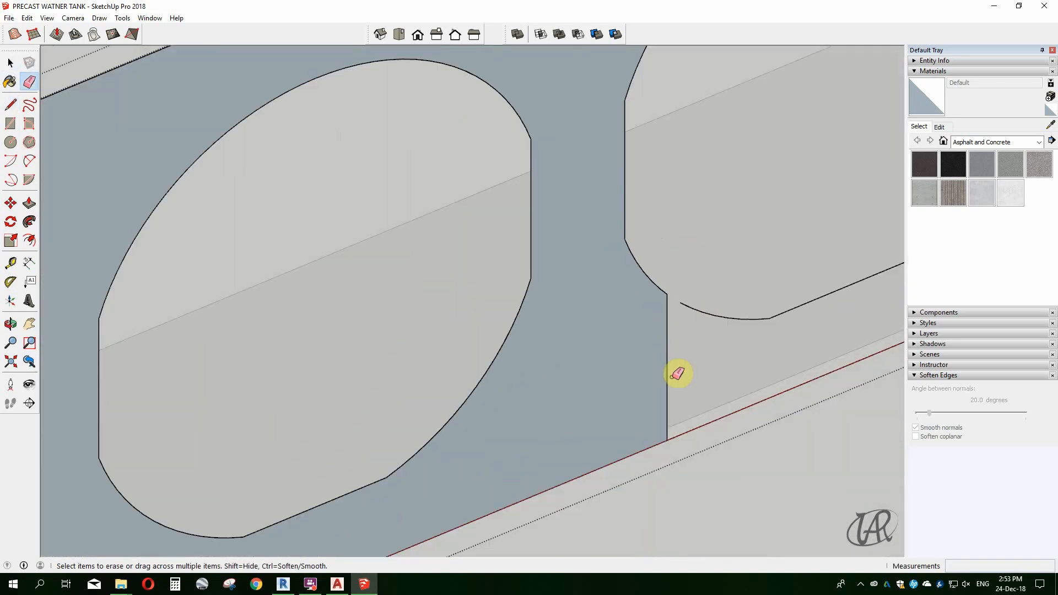
pyautogui.scroll(2, 673, 433)
pyautogui.click(681, 436)
# Delete the stray void arc fragments remaining on the discarded side of the section's cut line.
pyautogui.scroll(-6, 695, 370)
pyautogui.press('space')
pyautogui.moveTo(733, 290); pyautogui.dragTo(694, 362)
pyautogui.press('Delete')
pyautogui.scroll(2, 689, 175)
pyautogui.click(725, 211)
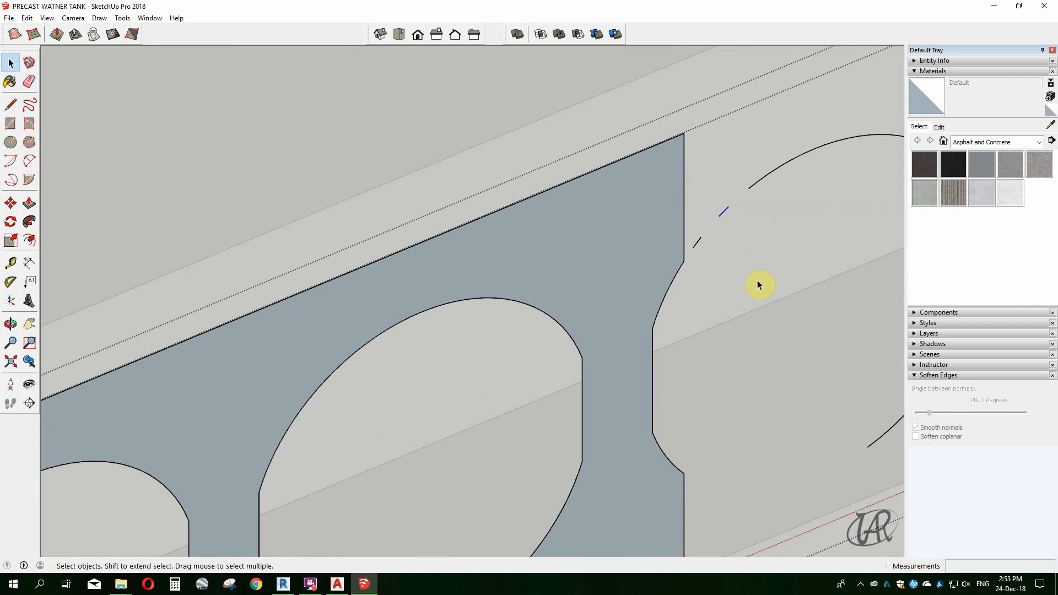
pyautogui.press('Delete')
pyautogui.scroll(1, 713, 256)
pyautogui.click(696, 239)
pyautogui.press('Delete')
# Delete all remaining section outlines beyond the vertical cut line on the discarded side.
pyautogui.scroll(-7, 686, 224)
pyautogui.moveTo(827, 298); pyautogui.dragTo(709, 182)
pyautogui.scroll(-3, 794, 276)
pyautogui.press('Delete')
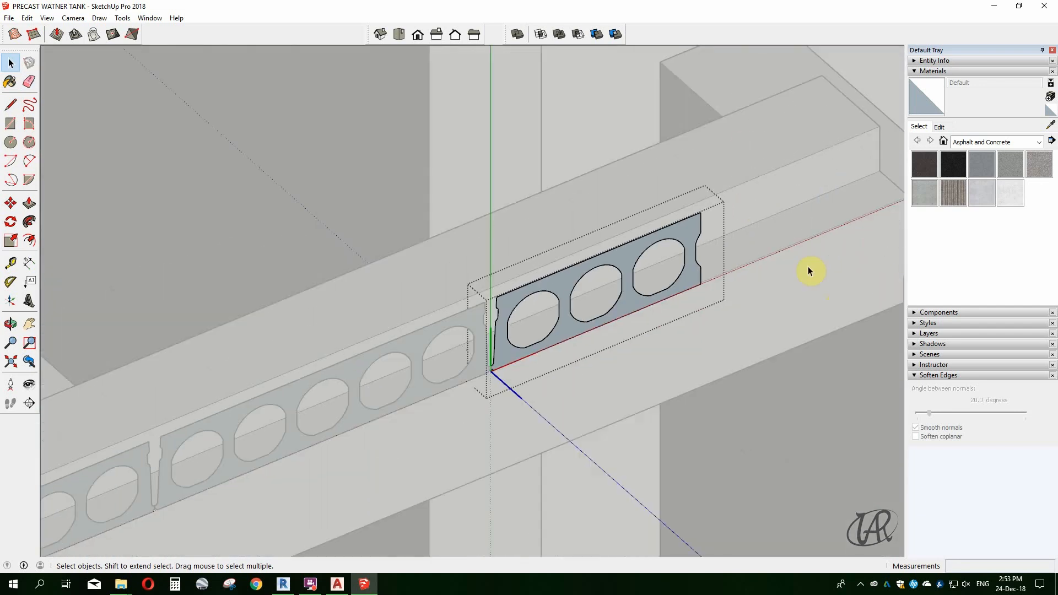
# Open the full five-void section beside the trimmed one and extrude it across to the opposite ceiling beam.
pyautogui.moveTo(808, 271); pyautogui.dragTo(629, 397, button='middle')
pyautogui.scroll(4, 542, 280)
pyautogui.click(540, 280)
pyautogui.scroll(-3, 544, 283)
pyautogui.scroll(4, 664, 348)
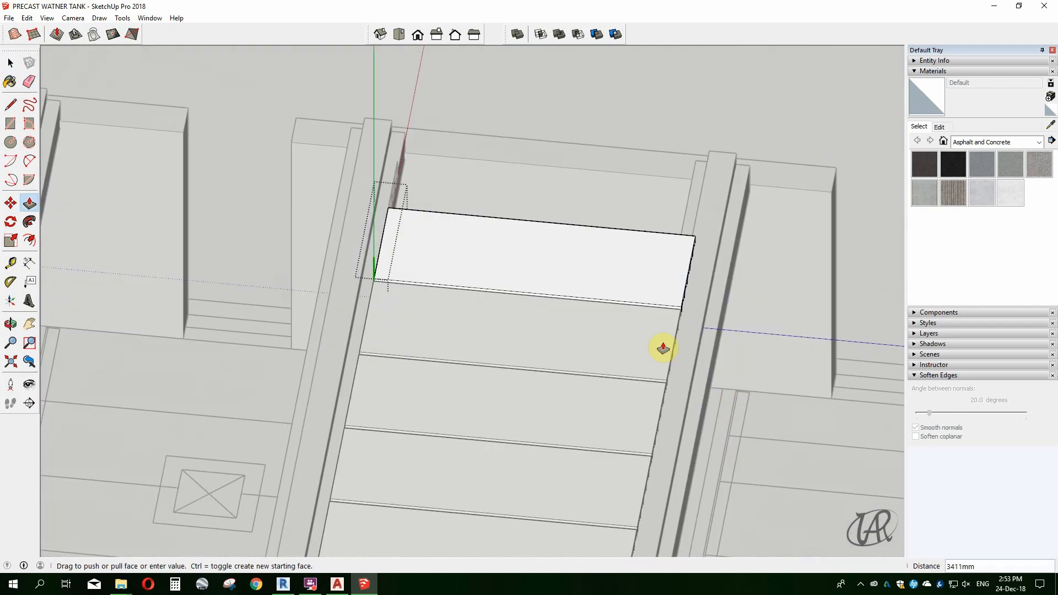
pyautogui.click(688, 207)
# Extend the full five-void slab's end face 100 mm over the supporting beam's ledge.
pyautogui.scroll(-4, 715, 199)
pyautogui.scroll(6, 378, 160)
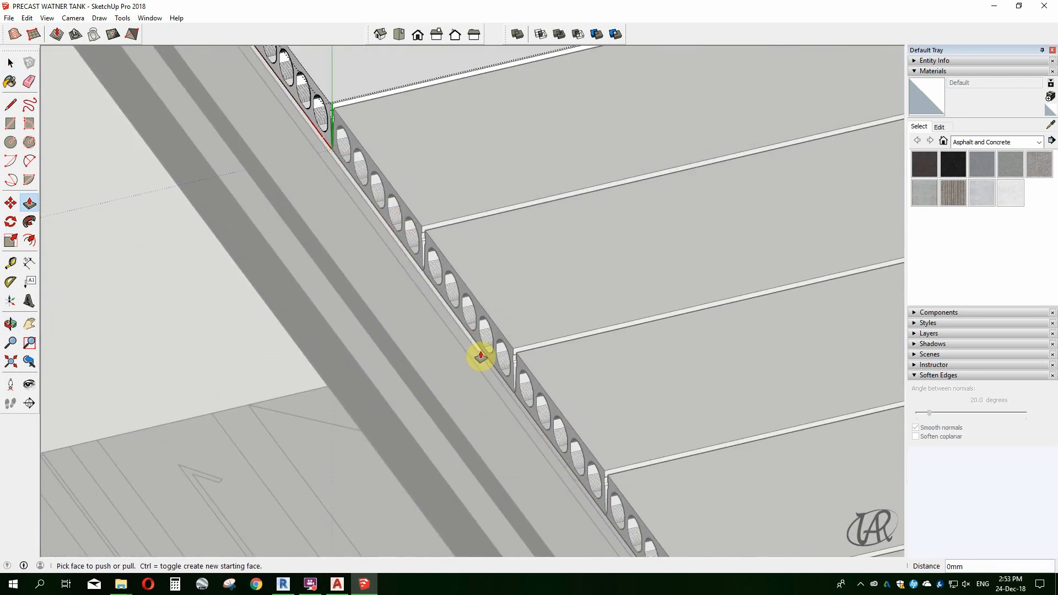
pyautogui.click(427, 222)
pyautogui.scroll(3, 362, 160)
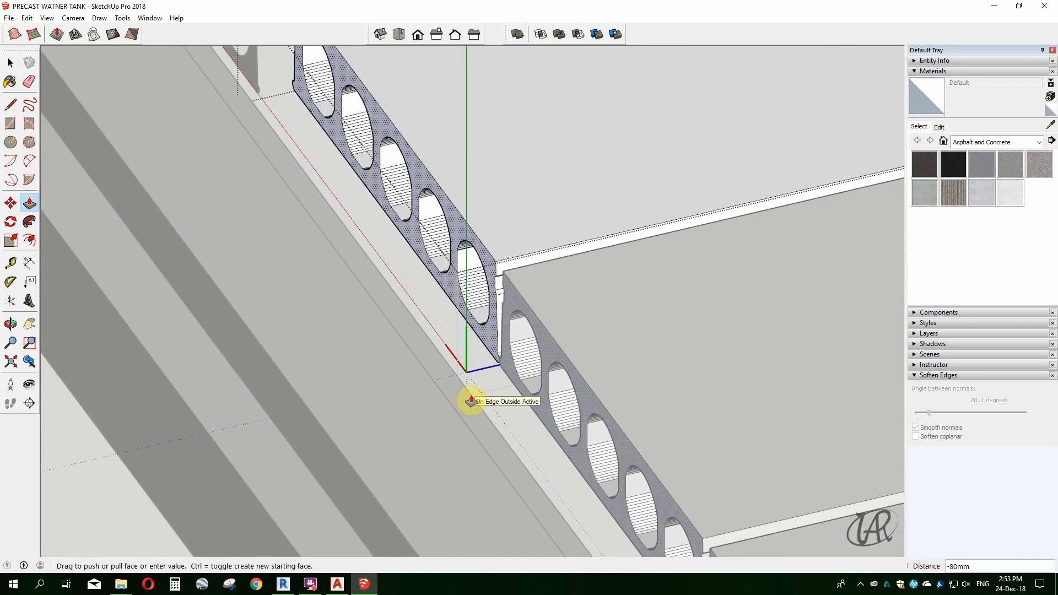
pyautogui.click(471, 400)
pyautogui.scroll(2, 386, 199)
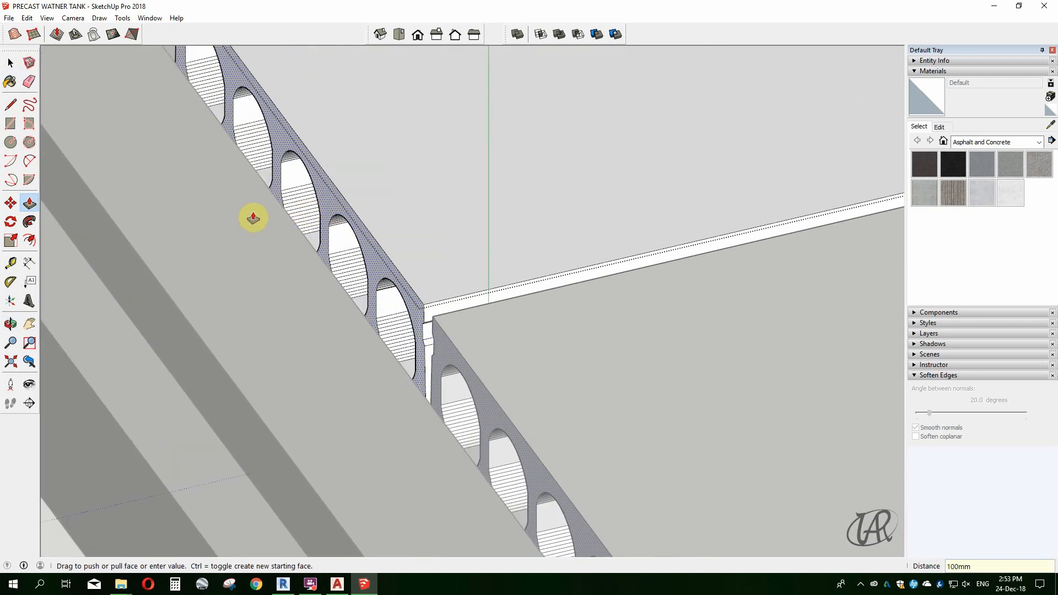
pyautogui.press('Return')
# Extend the opposite end face of the full five-void slab 100 mm over the other beam.
pyautogui.scroll(-5, 338, 319)
pyautogui.moveTo(338, 319); pyautogui.dragTo(250, 451, button='middle')
pyautogui.scroll(5, 263, 307)
pyautogui.moveTo(262, 307); pyautogui.dragTo(586, 297, button='middle')
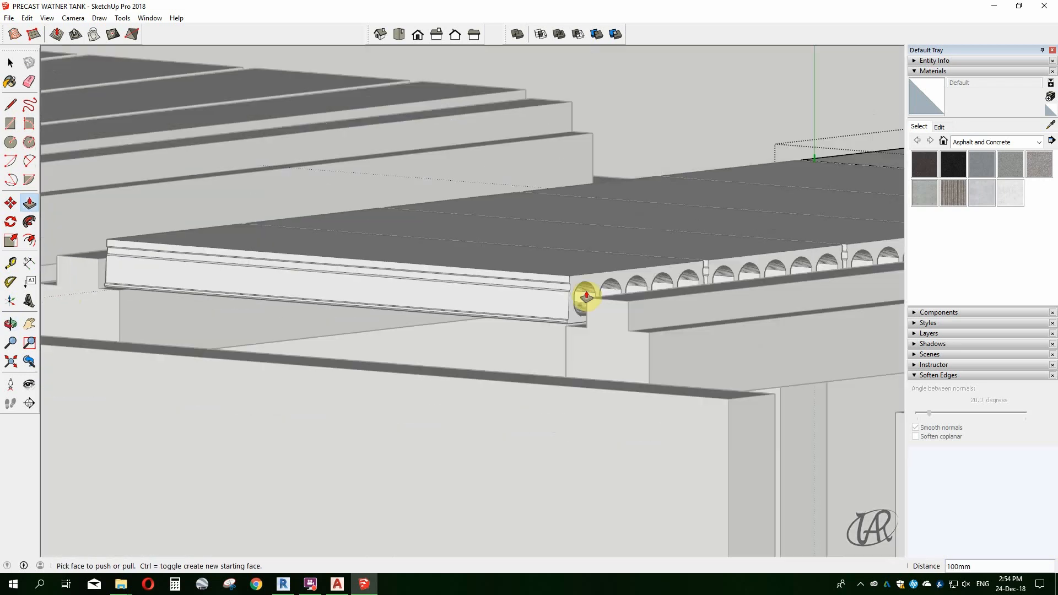
pyautogui.scroll(-3, 324, 357)
pyautogui.moveTo(324, 357); pyautogui.dragTo(770, 310, button='middle')
pyautogui.scroll(3, 770, 309)
pyautogui.click(794, 325)
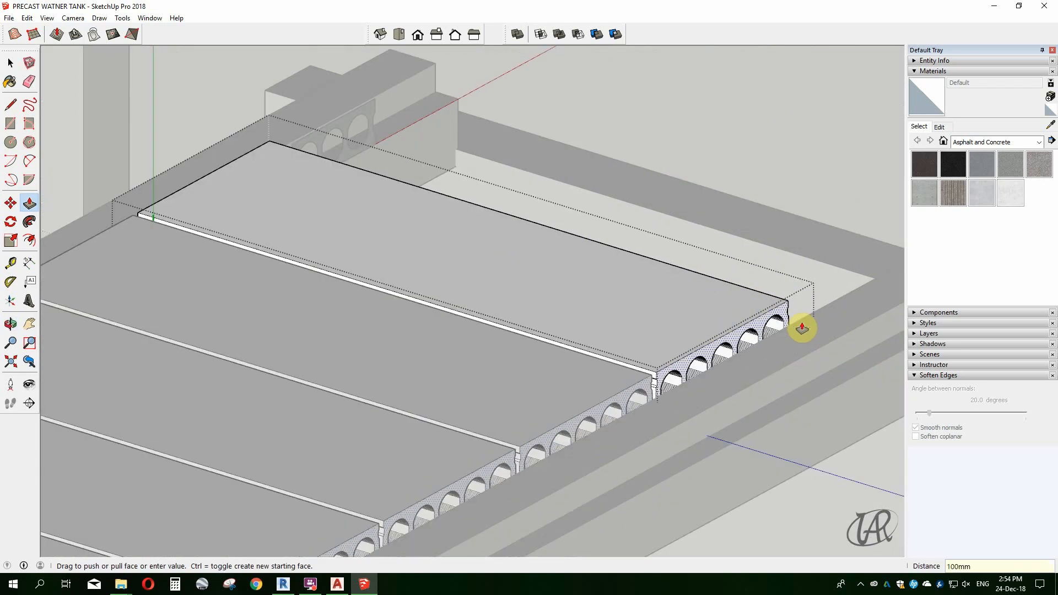
pyautogui.click(803, 328)
# Extrude the trimmed section across the bay to match the length of the full slabs.
pyautogui.scroll(-3, 494, 312)
pyautogui.scroll(5, 503, 225)
pyautogui.click(507, 218)
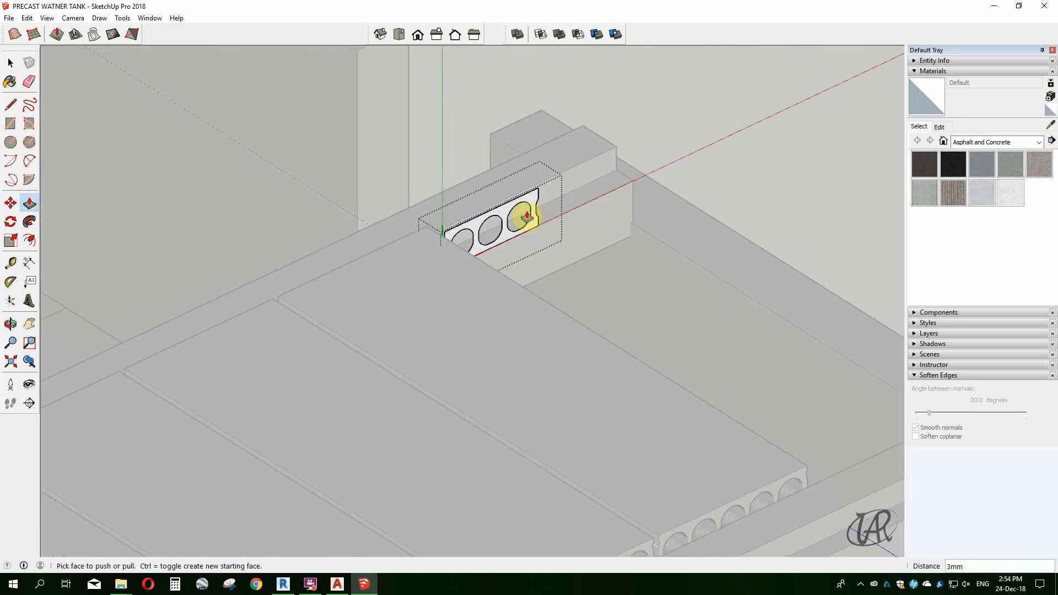
pyautogui.scroll(-3, 411, 352)
pyautogui.scroll(4, 367, 312)
pyautogui.moveTo(366, 312); pyautogui.dragTo(480, 312, button='middle')
# Copy the trimmed slab alongside itself to fill the remaining gap next to the last full slab.
pyautogui.press('m')
pyautogui.scroll(-3, 444, 466)
pyautogui.scroll(4, 605, 380)
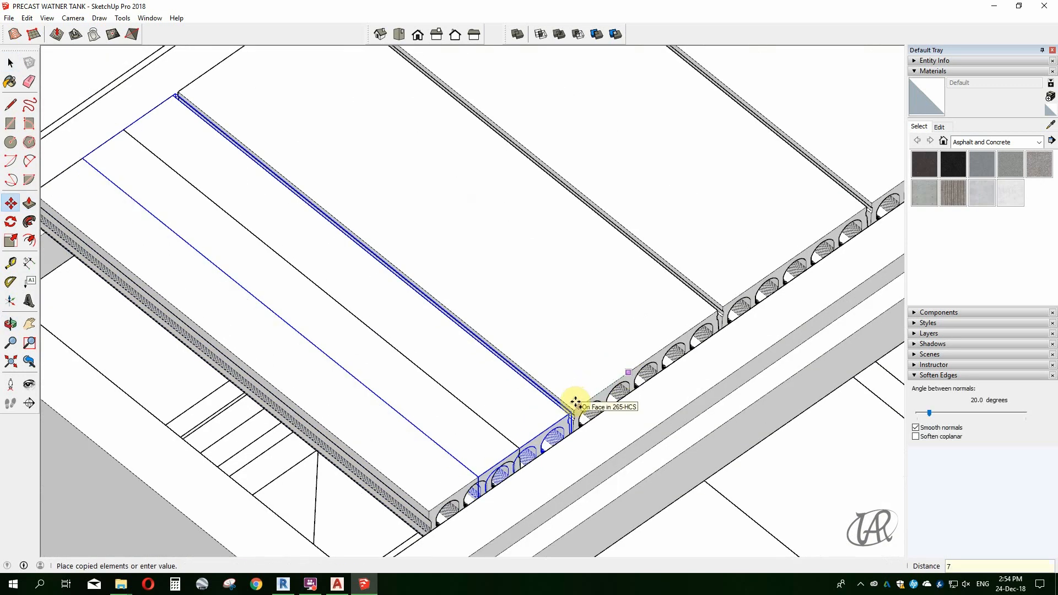
pyautogui.moveTo(439, 305); pyautogui.dragTo(586, 314, button='middle')
pyautogui.press('space')
pyautogui.press('Escape')
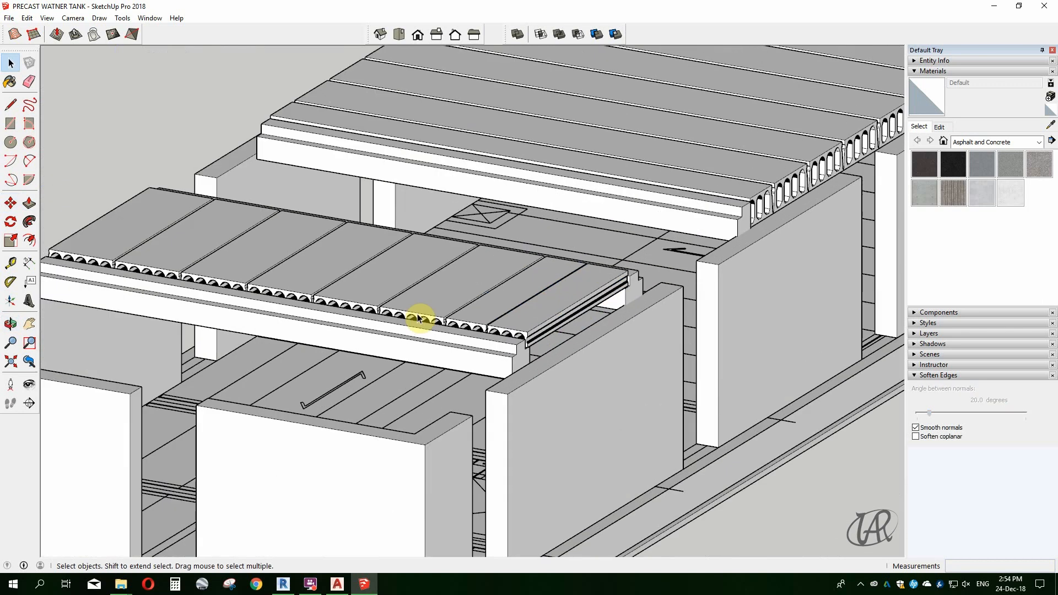
# Copy all the bay's roof slabs about 3831 mm across onto the next pair of beams, using the matching beam corners.
pyautogui.scroll(3, 508, 269)
pyautogui.scroll(-3, 507, 270)
pyautogui.moveTo(508, 269); pyautogui.dragTo(463, 407, button='middle')
pyautogui.scroll(3, 385, 391)
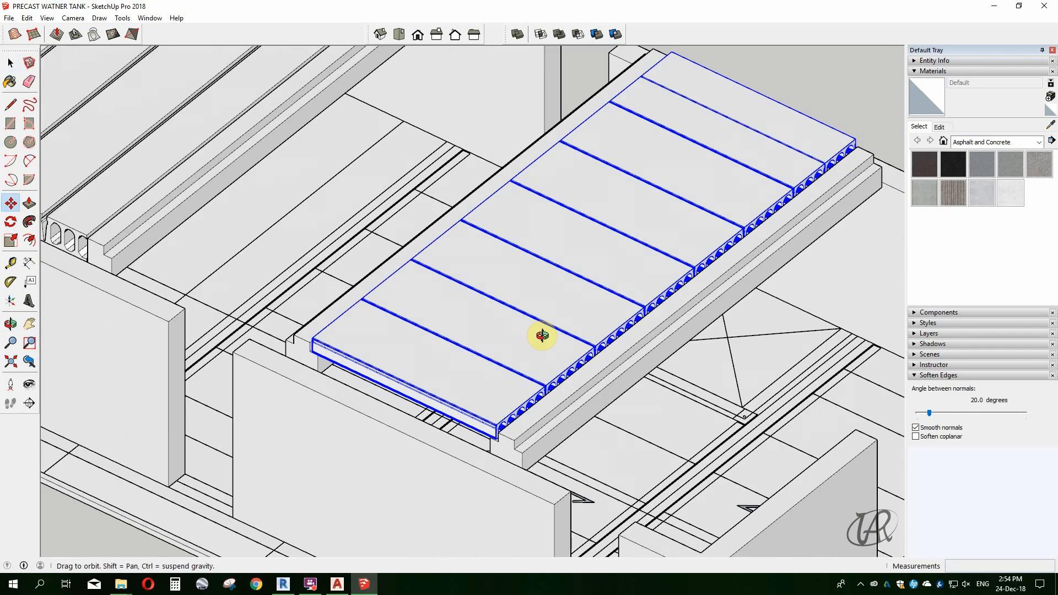
pyautogui.moveTo(541, 335); pyautogui.dragTo(346, 343, button='middle')
pyautogui.scroll(3, 346, 343)
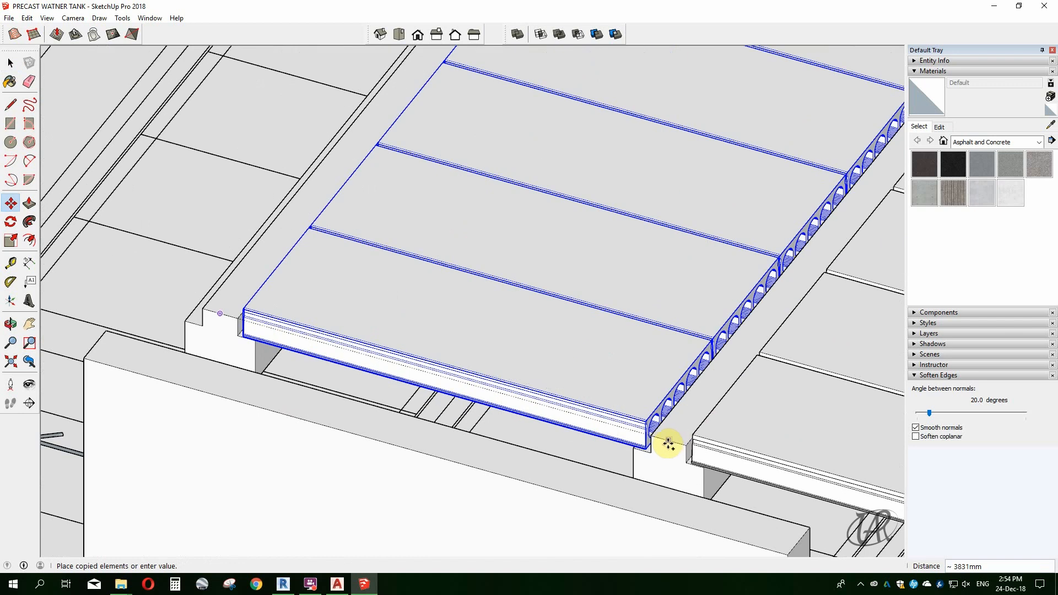
pyautogui.click(668, 444)
# Select all the hollow-core slabs of the original bay and make them a group.
pyautogui.scroll(-3, 532, 342)
pyautogui.moveTo(531, 342); pyautogui.dragTo(672, 478, button='middle')
pyautogui.scroll(3, 609, 378)
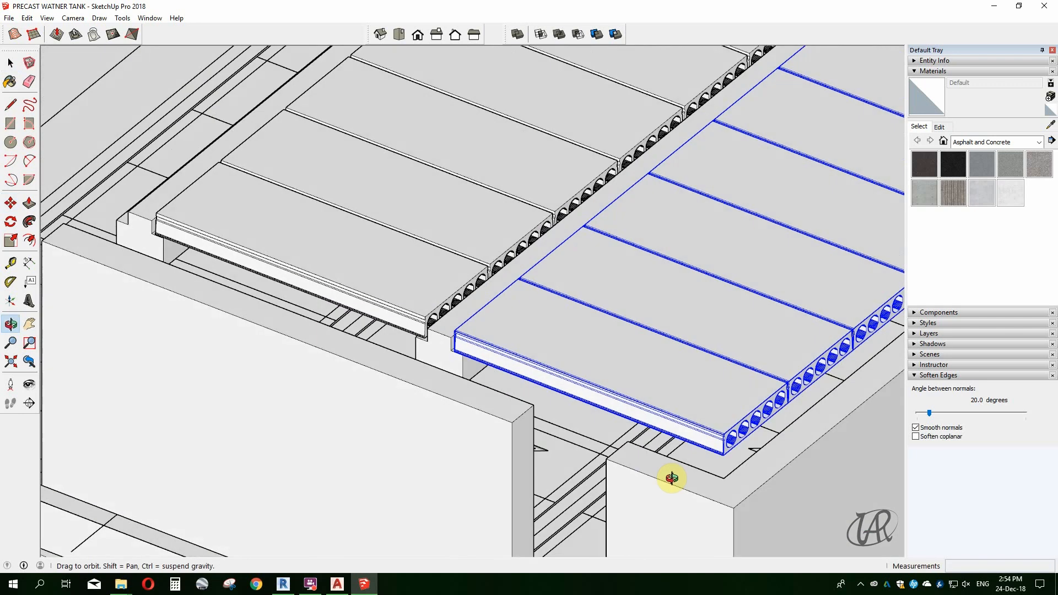
pyautogui.scroll(-3, 503, 371)
pyautogui.moveTo(503, 371); pyautogui.dragTo(548, 335, button='middle')
pyautogui.scroll(3, 498, 298)
pyautogui.press('space')
pyautogui.click(498, 297)
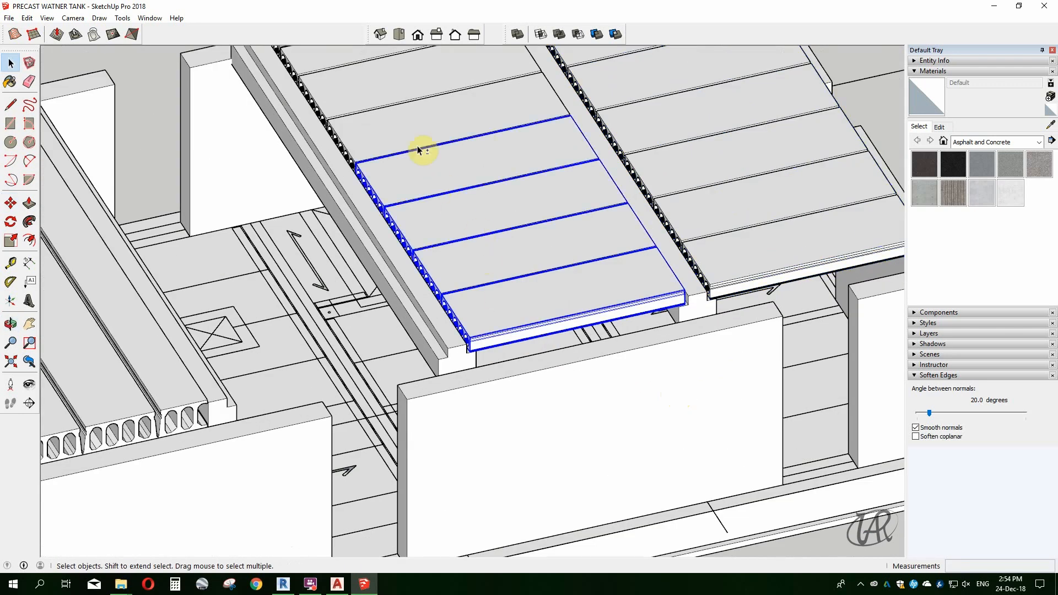
pyautogui.scroll(-2, 374, 94)
pyautogui.rightClick(447, 142)
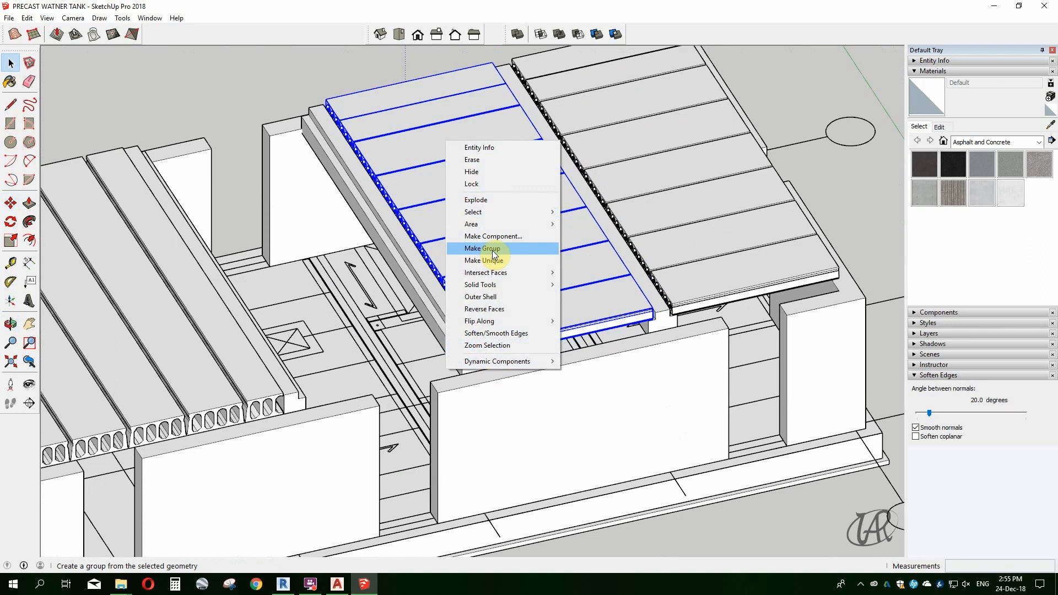
pyautogui.scroll(3, 487, 362)
# Copy the grouped slabs into the bay next to the long-span four-void roof slabs.
pyautogui.moveTo(473, 338); pyautogui.dragTo(178, 339, button='middle')
pyautogui.scroll(-3, 371, 366)
pyautogui.press('m')
pyautogui.moveTo(371, 366); pyautogui.dragTo(525, 416, button='middle')
pyautogui.scroll(2, 645, 326)
pyautogui.scroll(-3, 569, 366)
pyautogui.moveTo(569, 366); pyautogui.dragTo(578, 338, button='middle')
pyautogui.scroll(3, 724, 285)
pyautogui.scroll(2, 724, 285)
pyautogui.moveTo(723, 285); pyautogui.dragTo(461, 342, button='middle')
pyautogui.press('m')
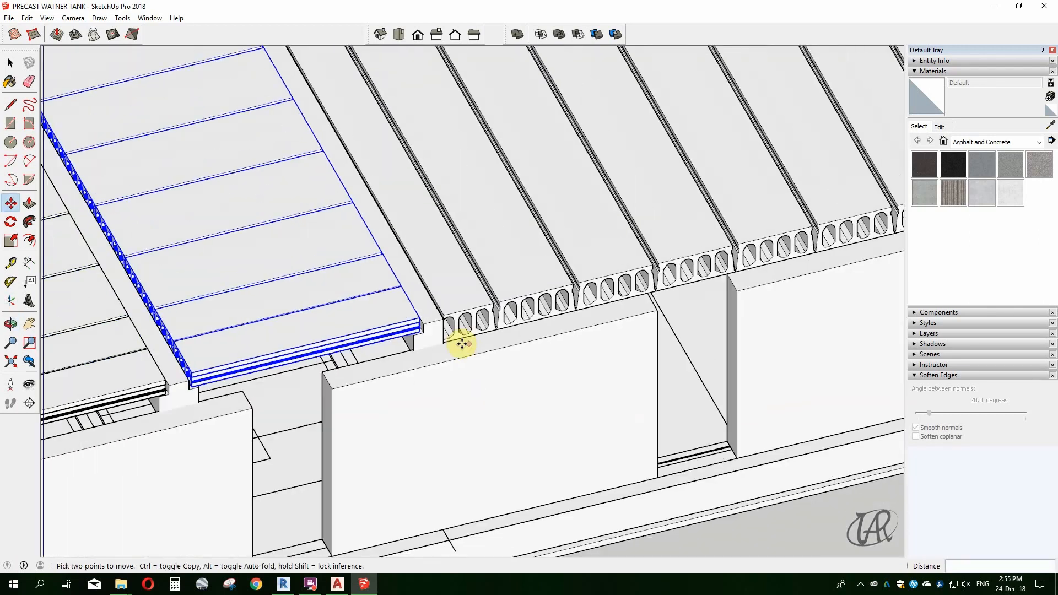
pyautogui.scroll(-3, 544, 239)
pyautogui.scroll(5, 319, 382)
pyautogui.scroll(2, 320, 382)
# Draw a line across the wall's top face from the corner of the last four-void slab to the wall's outer edge.
pyautogui.press('p')
pyautogui.moveTo(312, 366); pyautogui.dragTo(655, 266, button='middle')
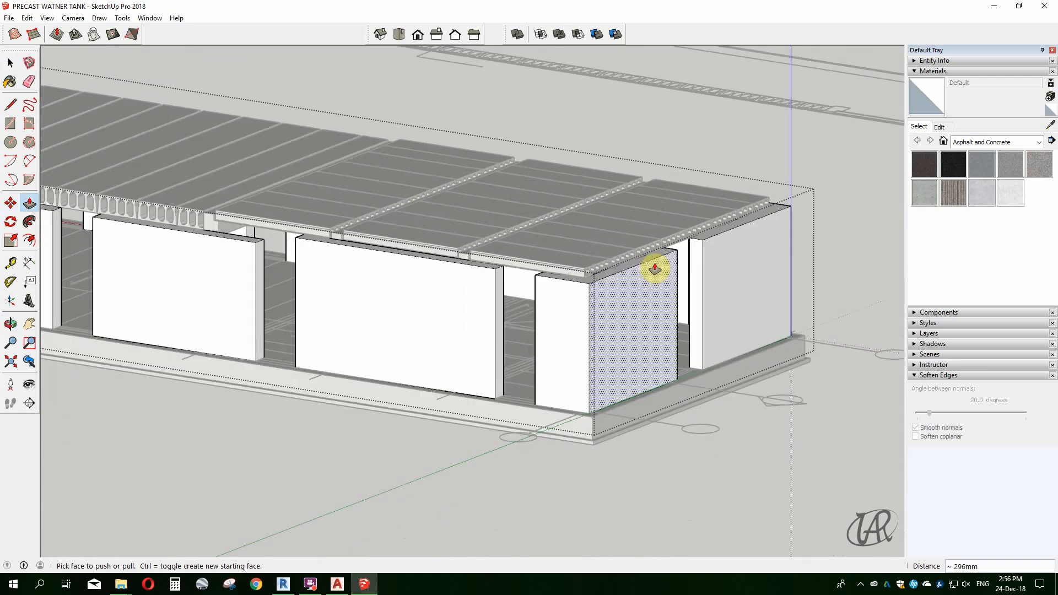
pyautogui.scroll(5, 142, 224)
pyautogui.moveTo(142, 224); pyautogui.dragTo(617, 304, button='middle')
pyautogui.scroll(2, 475, 343)
pyautogui.moveTo(474, 343); pyautogui.dragTo(414, 414, button='middle')
pyautogui.scroll(2, 395, 330)
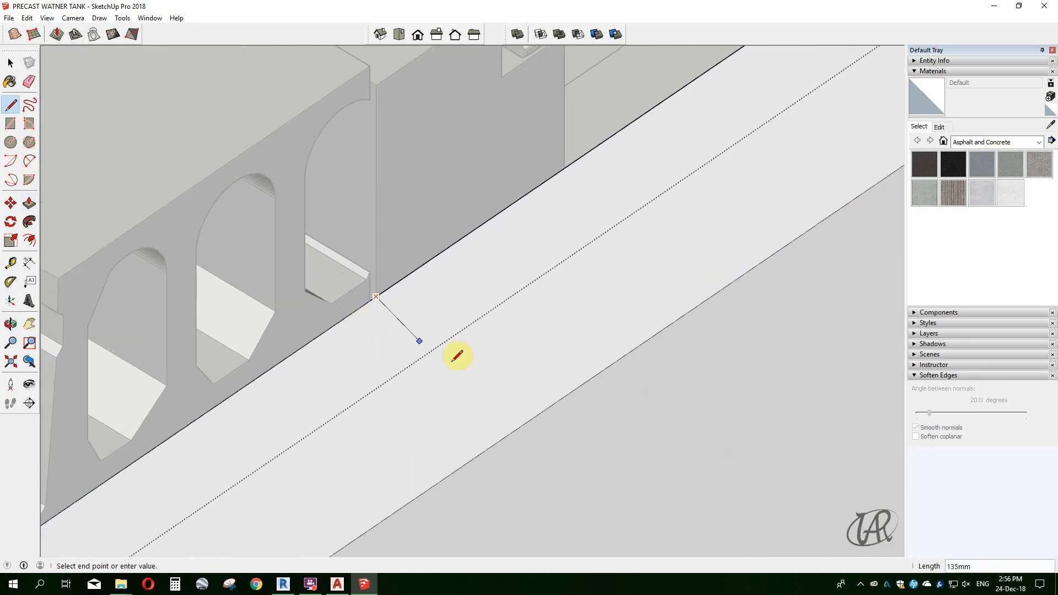
pyautogui.click(554, 403)
pyautogui.scroll(-3, 494, 355)
pyautogui.click(669, 202)
pyautogui.moveTo(669, 203); pyautogui.dragTo(695, 237, button='middle')
# Try to split the other wall's top face with a line at the joint between the beam and the four-void slabs.
pyautogui.moveTo(557, 356); pyautogui.dragTo(330, 287, button='middle')
pyautogui.scroll(-3, 369, 314)
pyautogui.scroll(-4, 368, 314)
pyautogui.scroll(2, 670, 368)
pyautogui.scroll(6, 670, 368)
pyautogui.press('l')
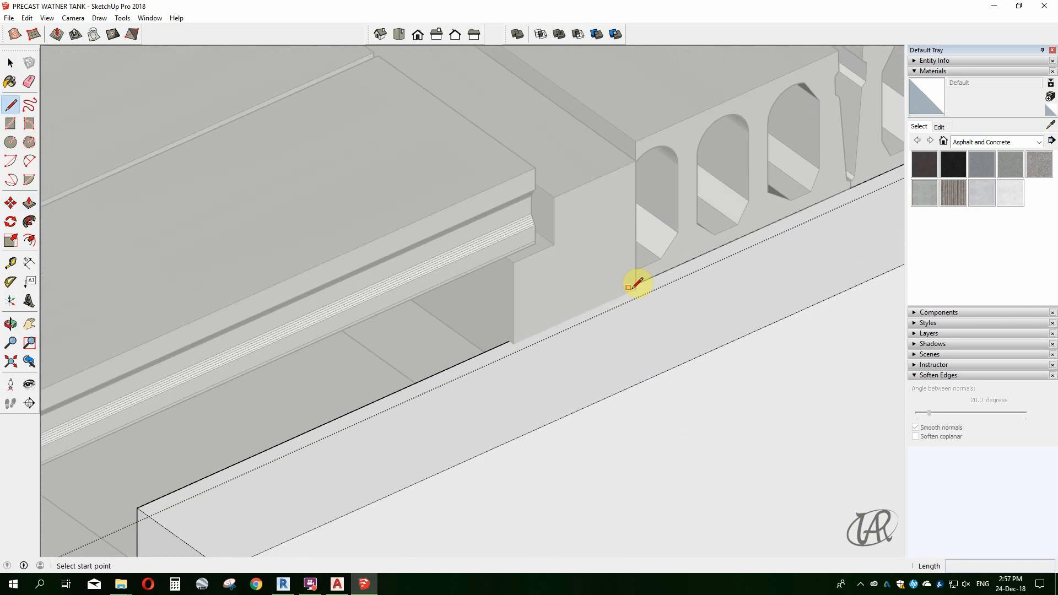
pyautogui.click(717, 348)
pyautogui.scroll(-3, 711, 321)
pyautogui.press('space')
pyautogui.click(588, 362)
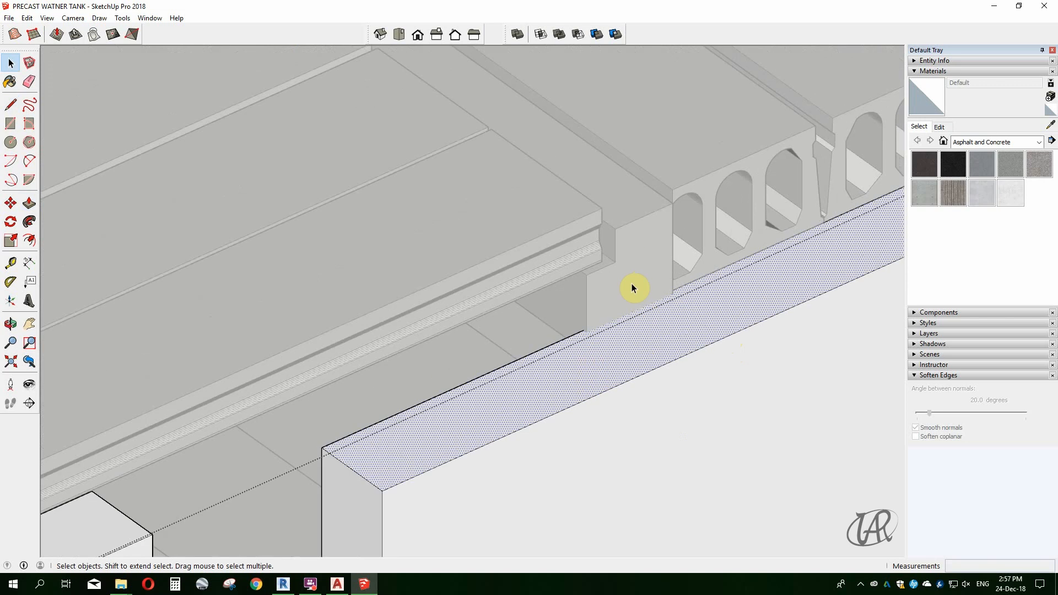
# Draw a 400 mm line across the selected wall top from the beam and four-void slab joint to the outer edge.
pyautogui.moveTo(632, 288); pyautogui.dragTo(282, 310, button='middle')
pyautogui.press('l')
pyautogui.scroll(4, 586, 405)
pyautogui.moveTo(586, 405); pyautogui.dragTo(591, 430, button='middle')
pyautogui.scroll(2, 590, 364)
pyautogui.click(591, 360)
pyautogui.scroll(-3, 579, 342)
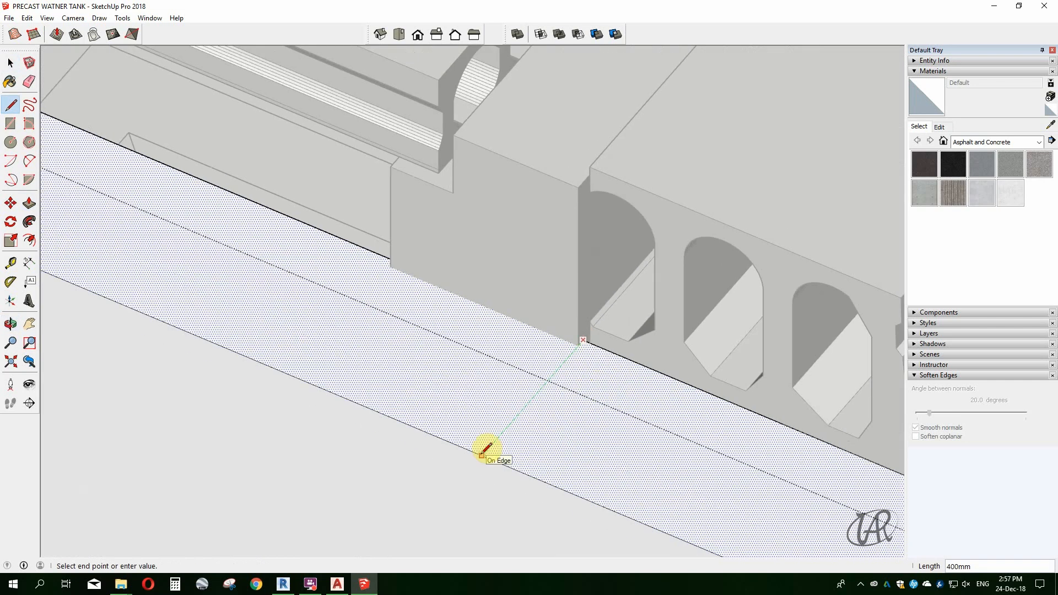
pyautogui.click(482, 454)
pyautogui.moveTo(483, 454); pyautogui.dragTo(629, 403, button='middle')
pyautogui.moveTo(149, 406); pyautogui.dragTo(574, 324, button='middle')
pyautogui.scroll(4, 123, 349)
pyautogui.press('space')
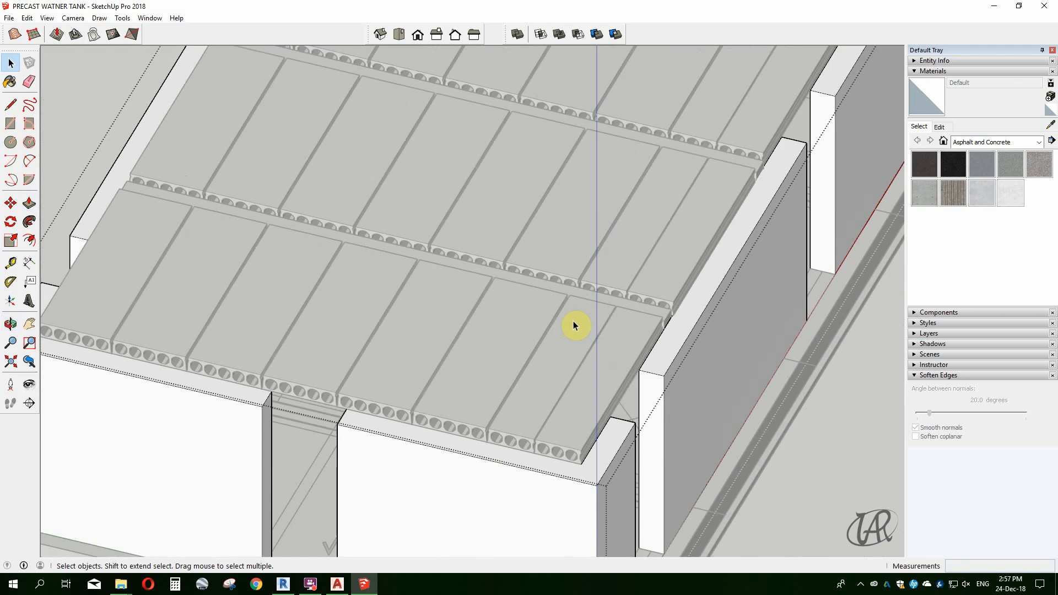
pyautogui.click(574, 323)
# Draw a 2400 x 2400 mm square over the large crossed opening in the imported roof drawing.
pyautogui.scroll(-3, 605, 390)
pyautogui.moveTo(605, 390); pyautogui.dragTo(347, 310, button='middle')
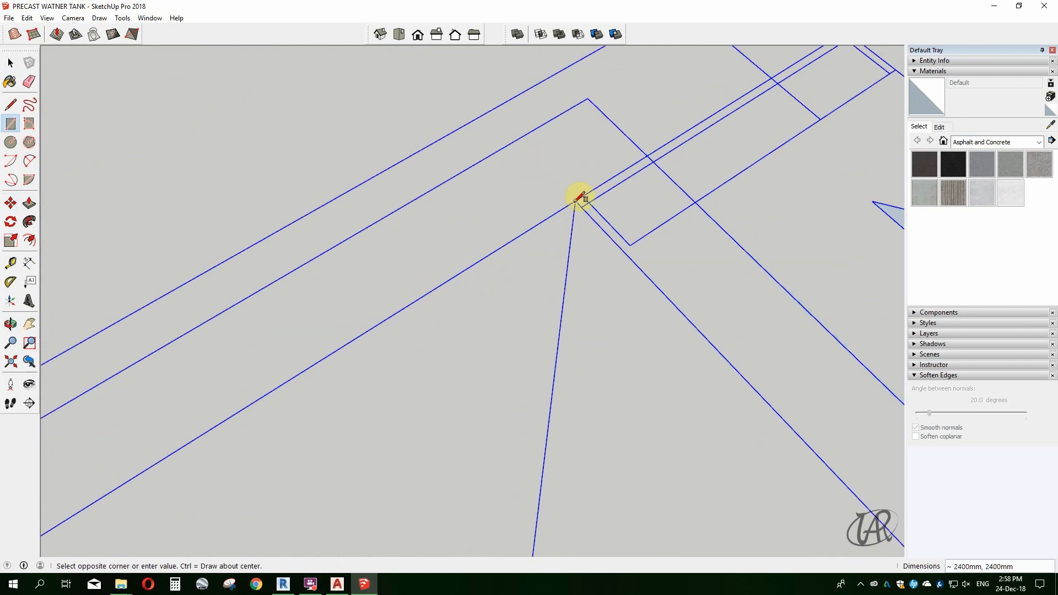
pyautogui.click(575, 201)
pyautogui.scroll(-9, 574, 193)
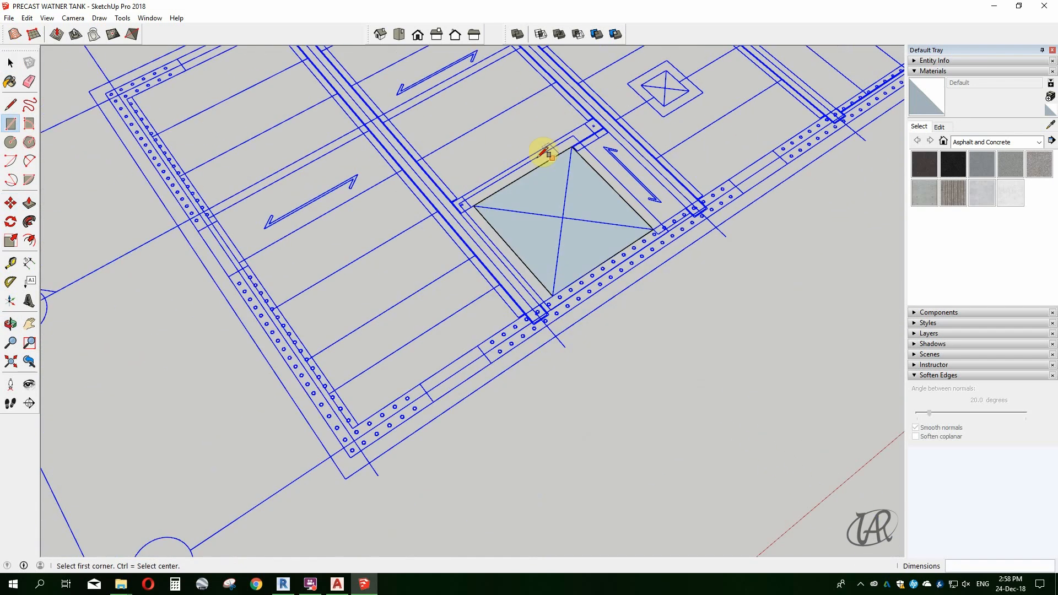
# Offset the square's outline 200 mm outward and delete the inner face to leave a frame.
pyautogui.scroll(2, 541, 156)
pyautogui.press('space')
pyautogui.click(523, 204)
pyautogui.click(33, 243)
pyautogui.scroll(1, 562, 161)
pyautogui.click(560, 163)
pyautogui.scroll(2, 555, 162)
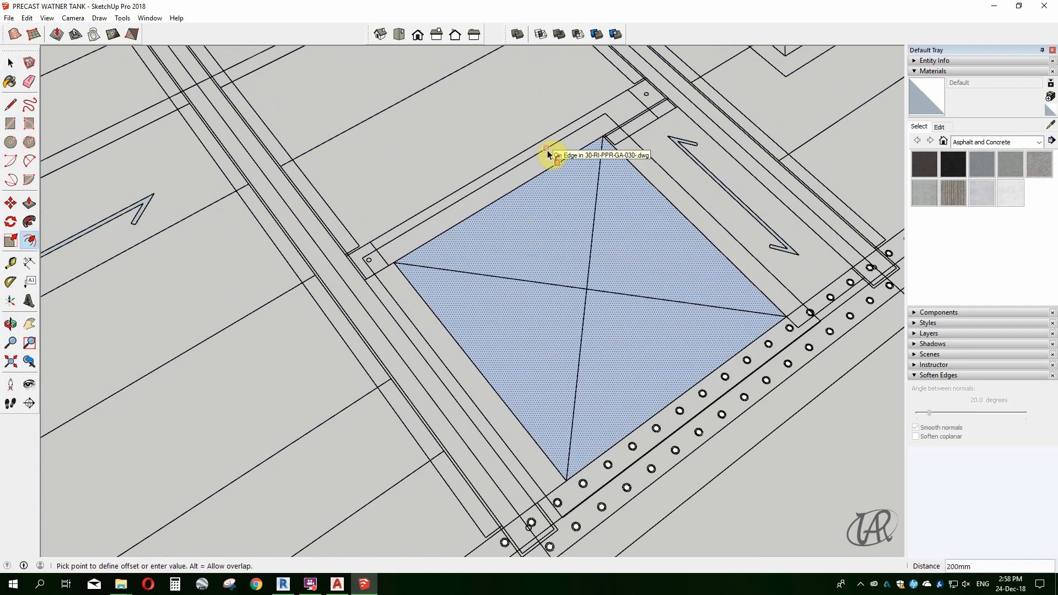
pyautogui.click(551, 150)
pyautogui.press('space')
pyautogui.press('Delete')
# Extrude the frame around the large opening 200 mm upward.
pyautogui.press('p')
pyautogui.click(478, 220)
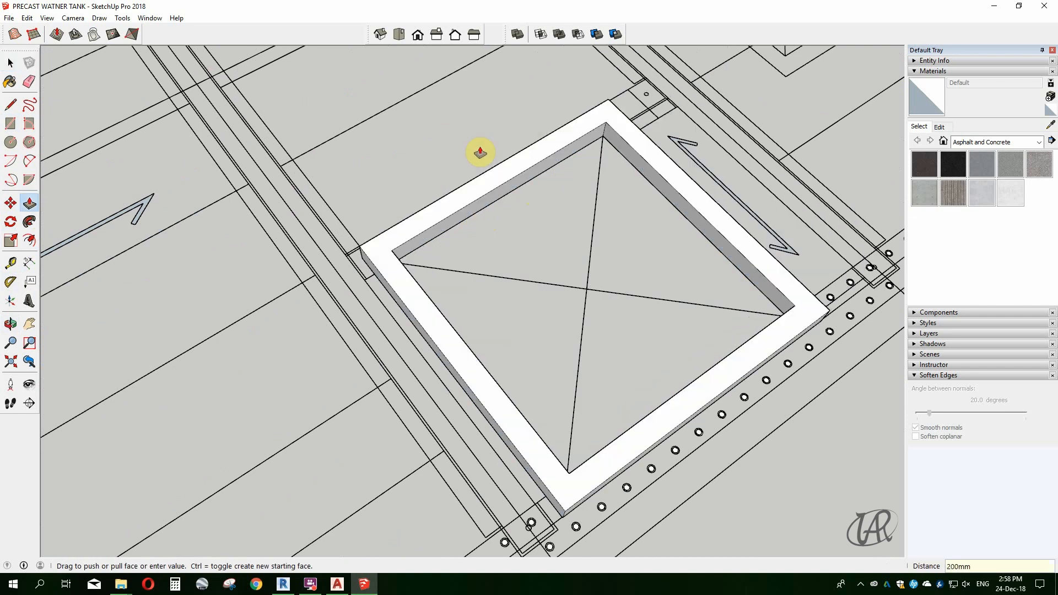
pyautogui.scroll(-5, 480, 153)
pyautogui.scroll(2, 415, 231)
pyautogui.click(514, 219)
pyautogui.scroll(3, 518, 150)
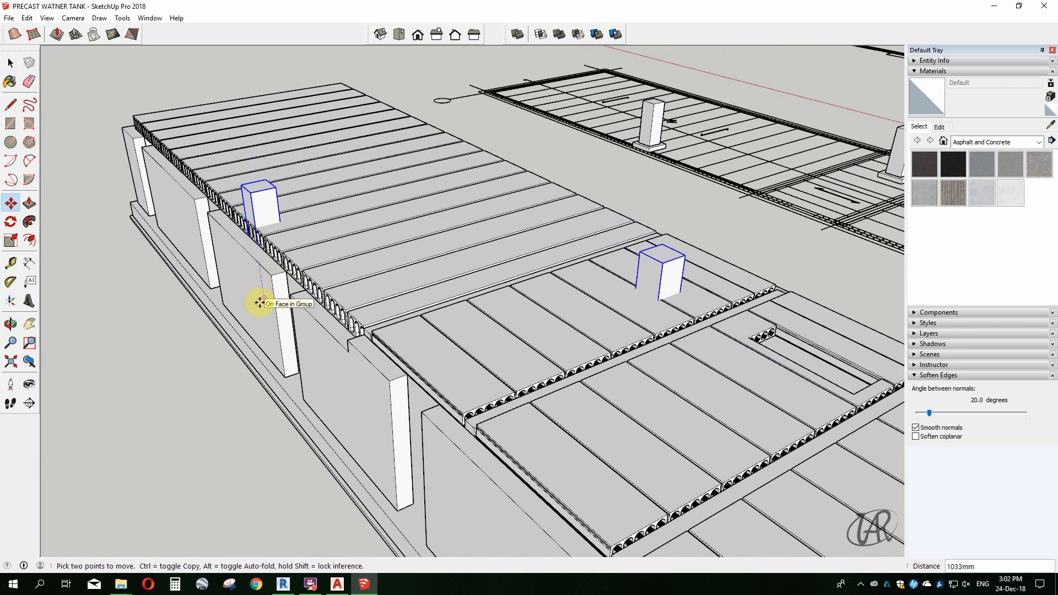
# Subtract the box near the outer wall from the four-void roof slabs it crosses.
pyautogui.moveTo(258, 379); pyautogui.dragTo(271, 453, button='middle')
pyautogui.scroll(3, 173, 250)
pyautogui.moveTo(173, 250); pyautogui.dragTo(437, 281, button='middle')
pyautogui.scroll(3, 437, 282)
pyautogui.press('space')
pyautogui.click(437, 281)
pyautogui.scroll(-3, 458, 208)
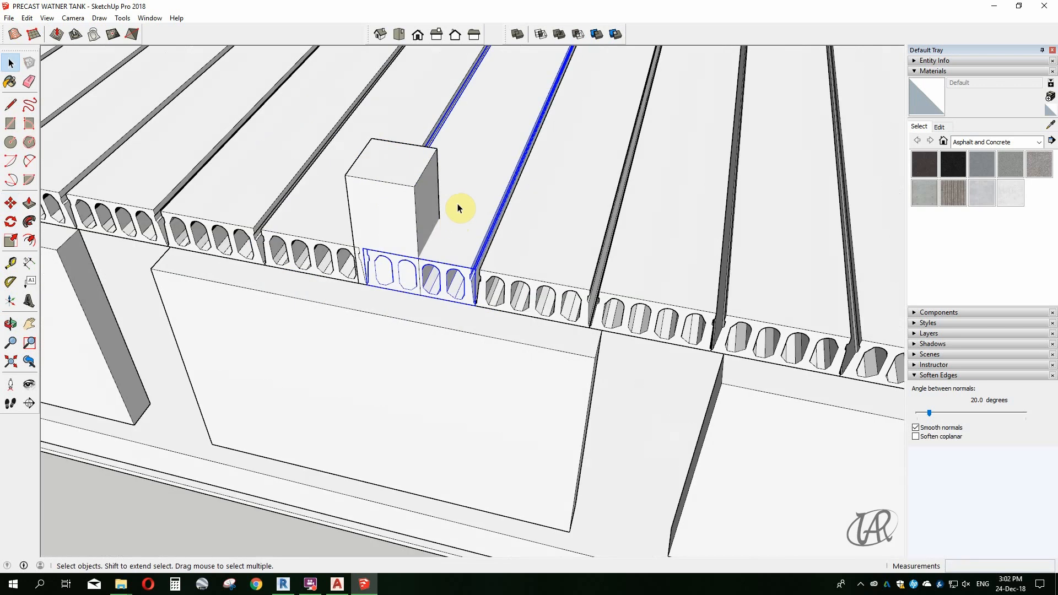
pyautogui.moveTo(350, 326); pyautogui.dragTo(397, 287, button='middle')
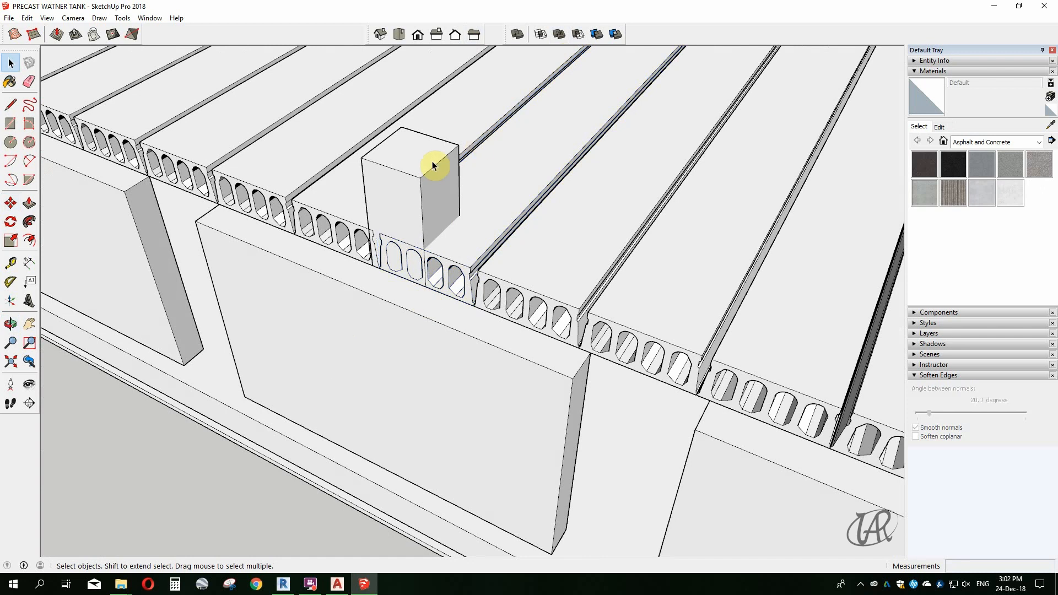
pyautogui.click(478, 154)
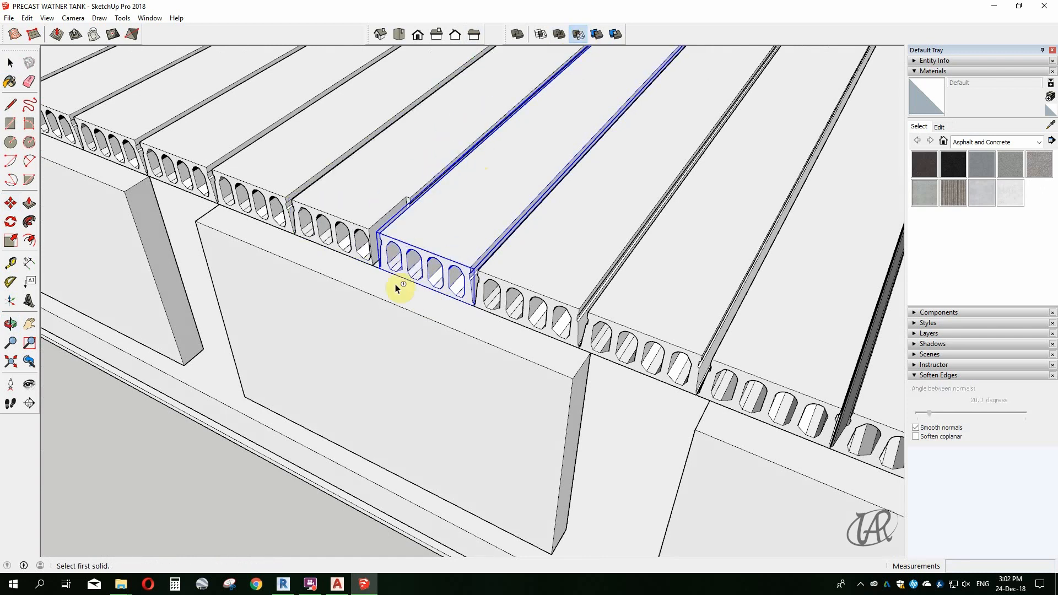
pyautogui.moveTo(397, 286); pyautogui.dragTo(425, 253, button='middle')
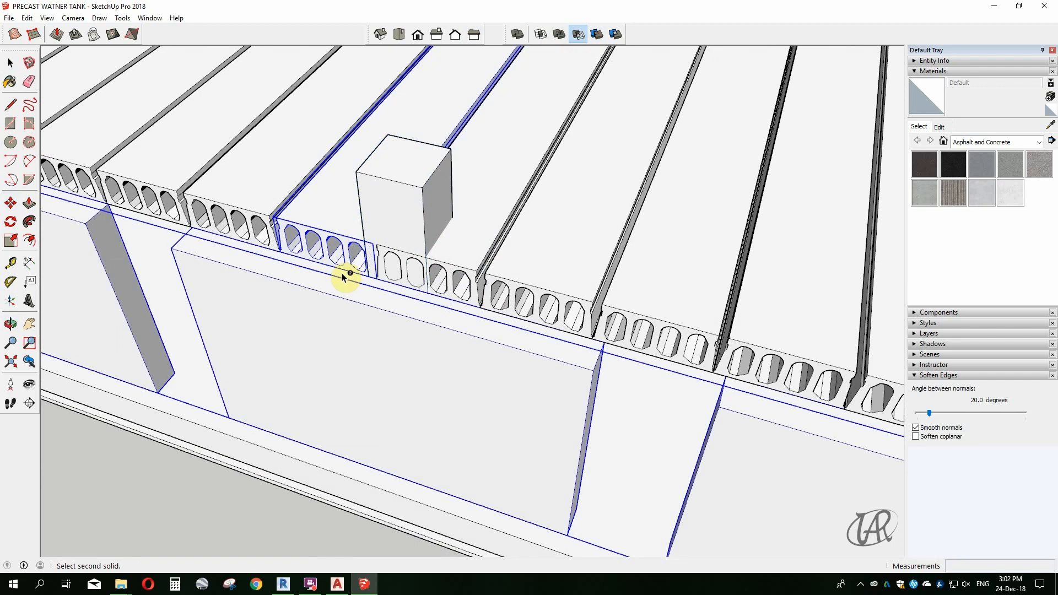
pyautogui.moveTo(318, 327); pyautogui.dragTo(356, 319, button='middle')
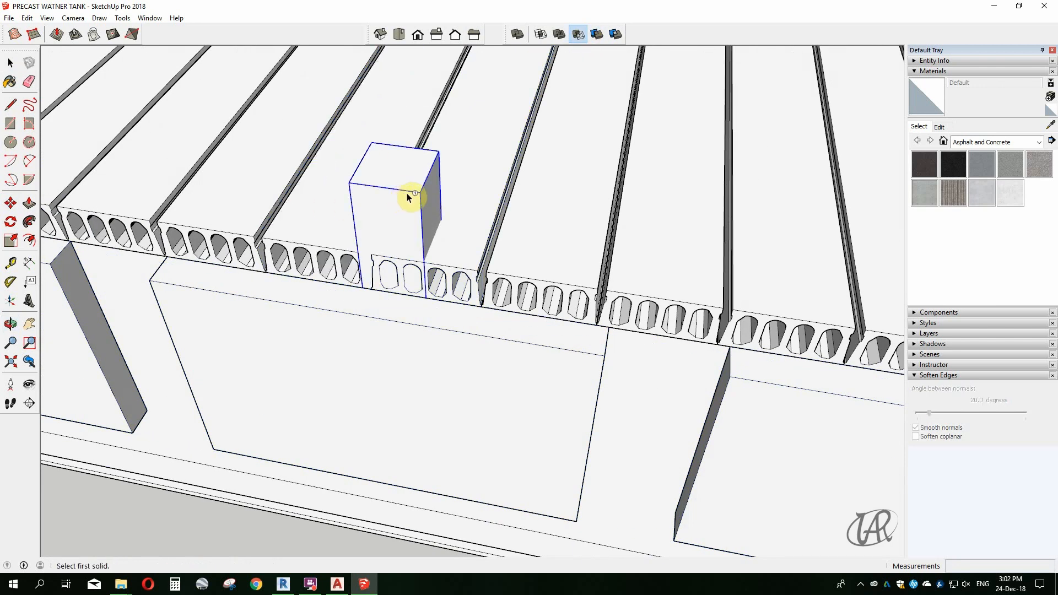
pyautogui.click(458, 270)
# Subtract the other box from the five-void roof slabs beneath it to cut the opening.
pyautogui.moveTo(457, 270); pyautogui.dragTo(483, 196, button='middle')
pyautogui.scroll(-5, 338, 395)
pyautogui.scroll(4, 504, 156)
pyautogui.click(483, 196)
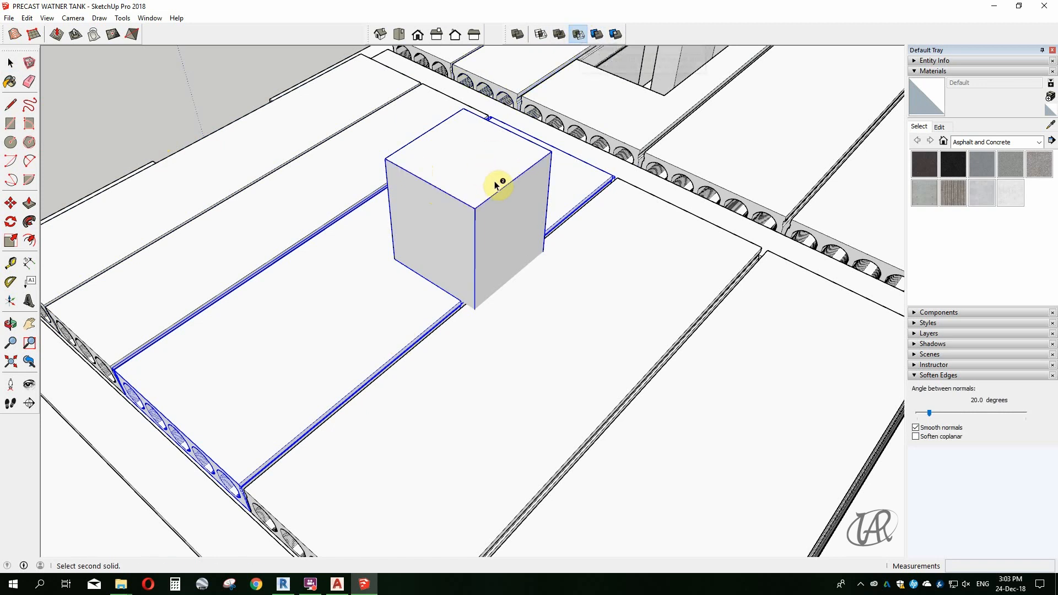
pyautogui.click(624, 268)
pyautogui.scroll(-5, 475, 283)
pyautogui.press('space')
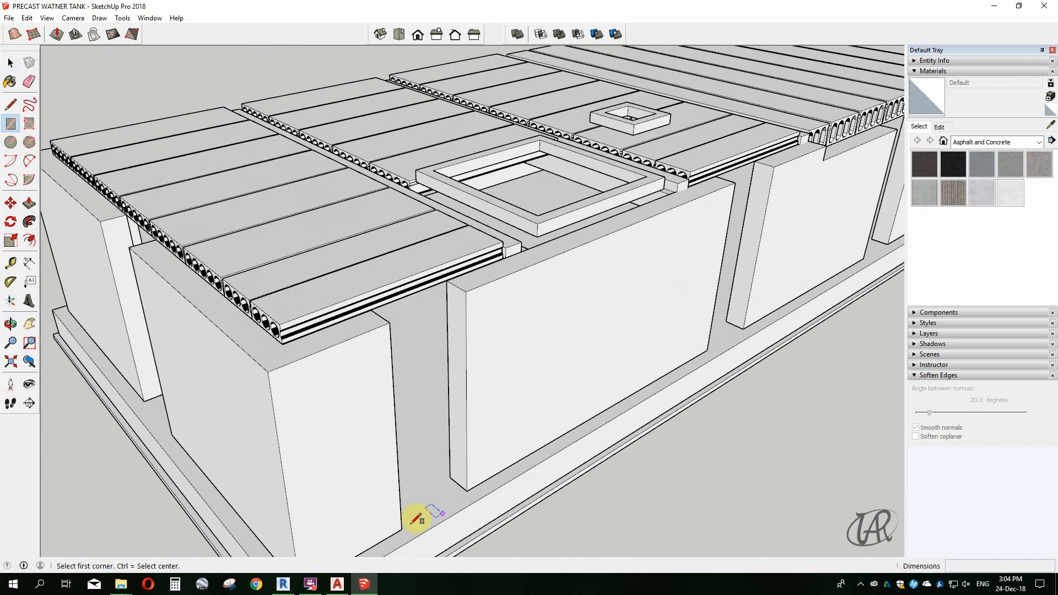
# Draw a rectangle filling the base of the gap between the corner wall and the adjoining long wall, and make it a CIP component.
pyautogui.scroll(1, 415, 520)
pyautogui.click(398, 532)
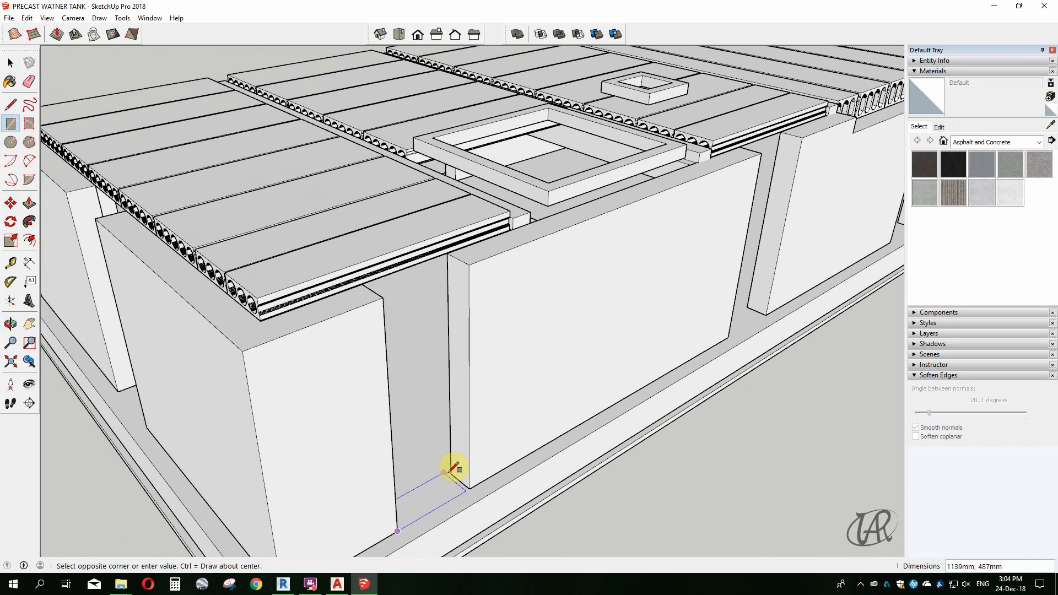
pyautogui.moveTo(413, 503); pyautogui.dragTo(515, 348)
pyautogui.scroll(5, 496, 397)
pyautogui.rightClick(449, 410)
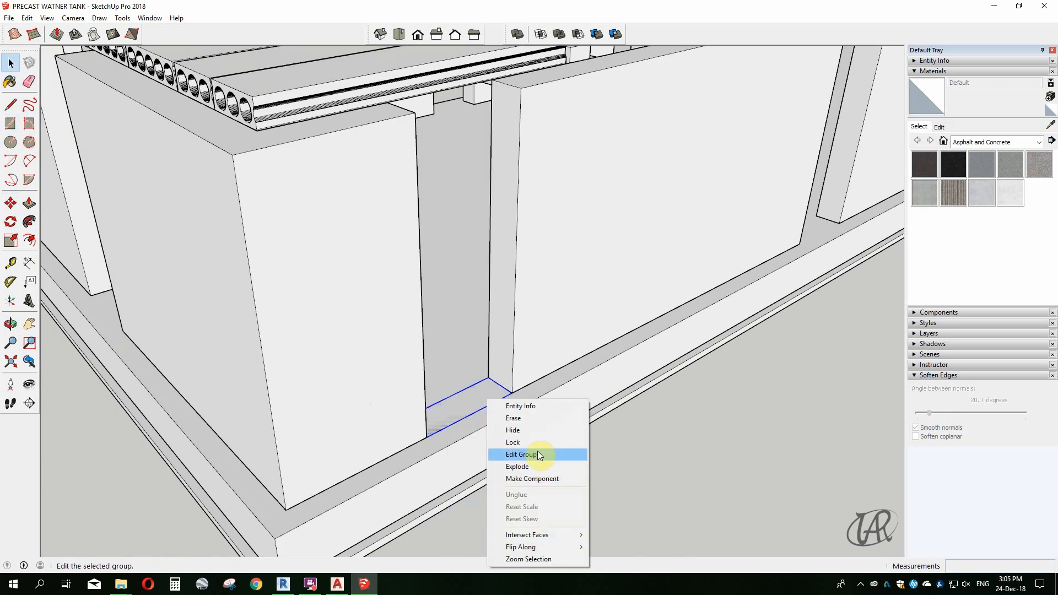
pyautogui.click(532, 478)
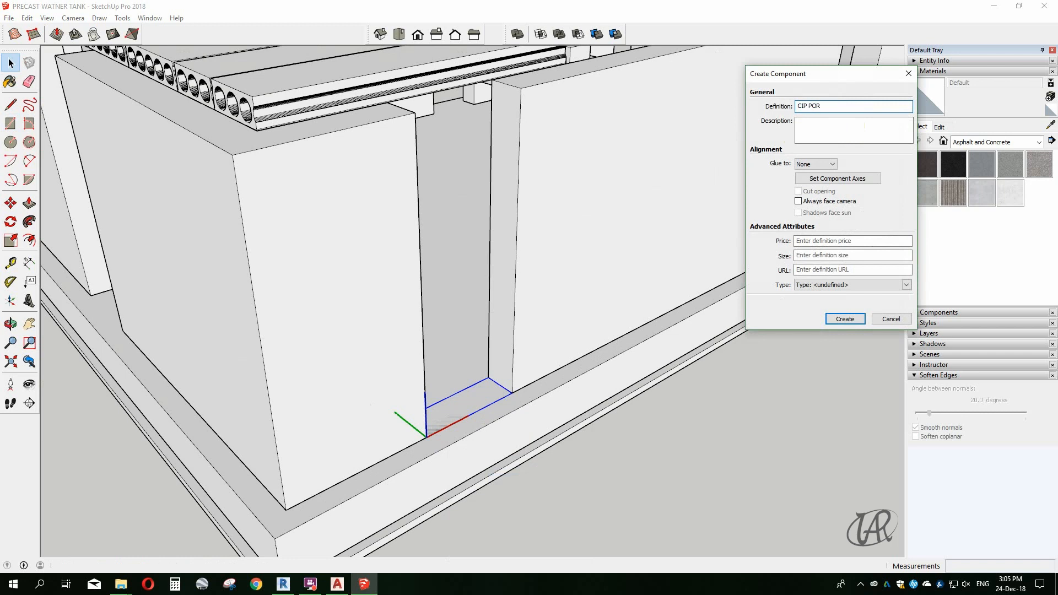
pyautogui.press('Return')
# Extrude the rectangle up to the top of the walls and paint the infill with Blacktop Old 01.
pyautogui.doubleClick(498, 395)
pyautogui.press('p')
pyautogui.click(483, 402)
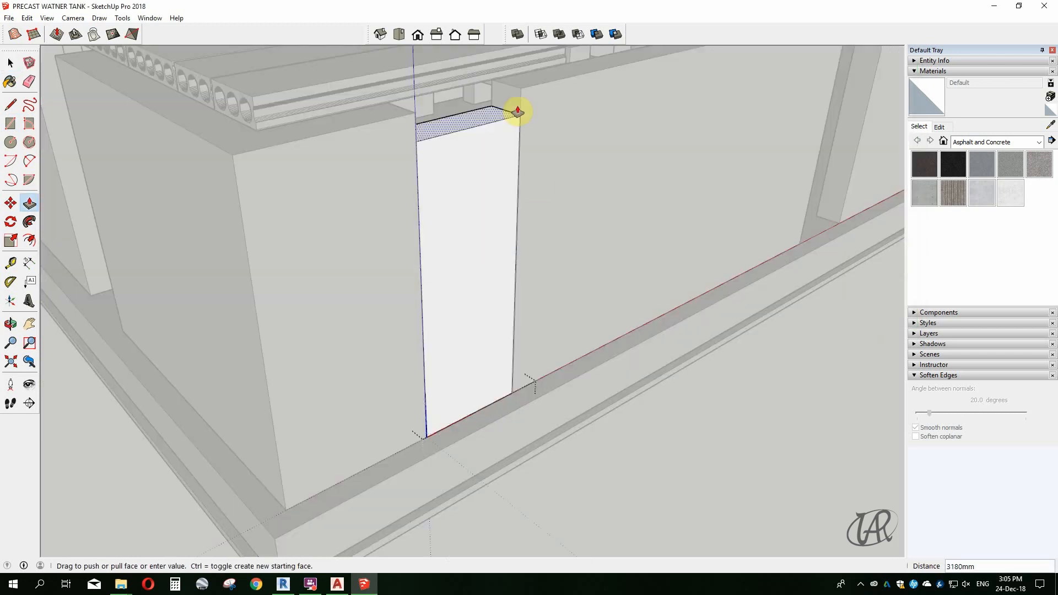
pyautogui.click(520, 89)
pyautogui.press('space')
pyautogui.click(982, 164)
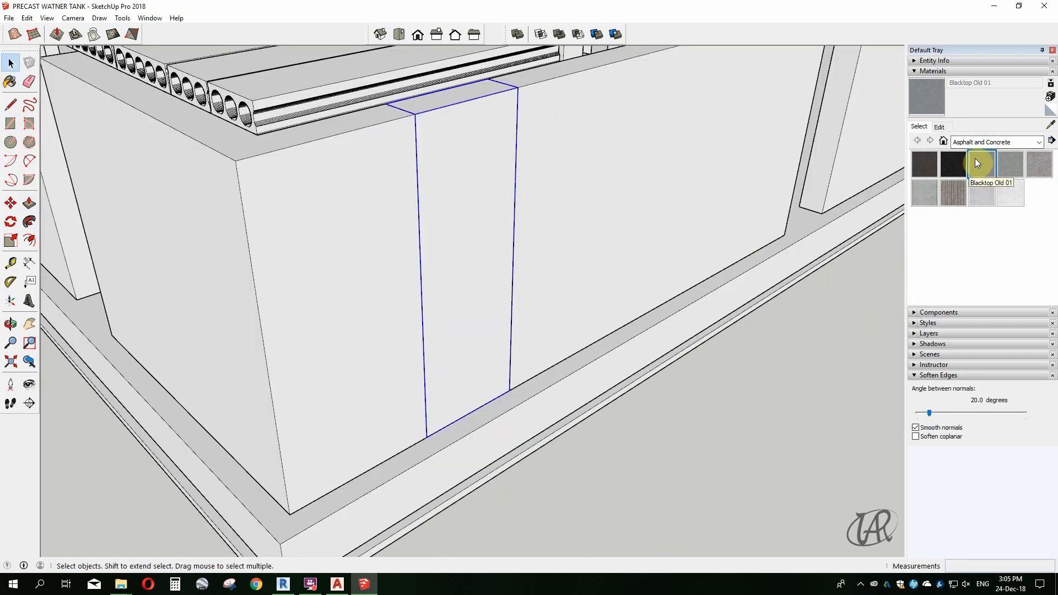
pyautogui.click(454, 193)
# Copy the dark infill into the next two gaps along the long wall.
pyautogui.press('m')
pyautogui.press('ctrl')
pyautogui.click(416, 115)
pyautogui.scroll(-6, 720, 75)
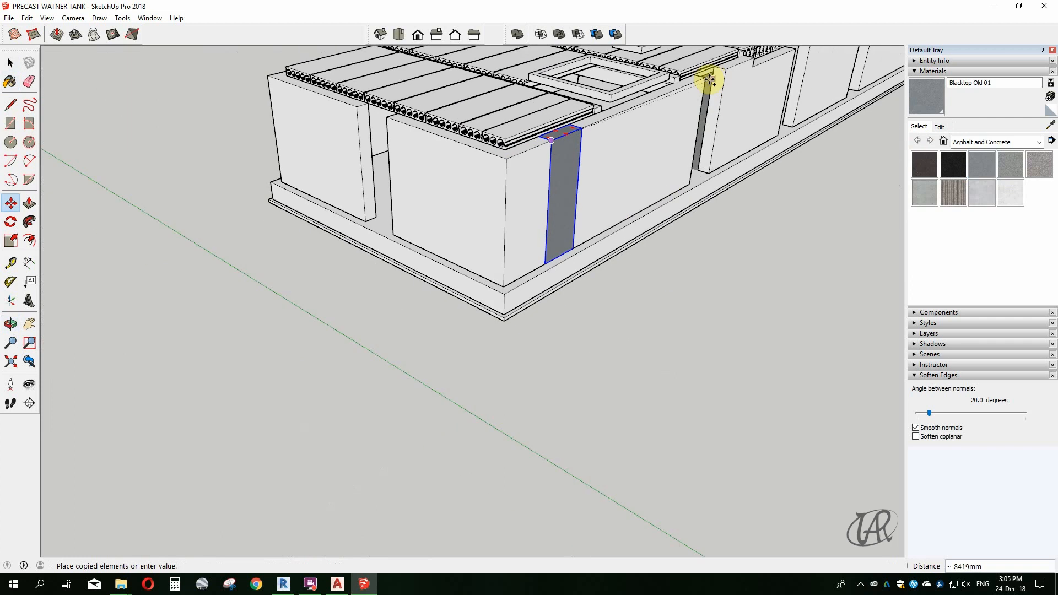
pyautogui.click(708, 81)
pyautogui.press('ctrl')
pyautogui.click(708, 81)
pyautogui.scroll(-2, 626, 190)
pyautogui.scroll(5, 736, 74)
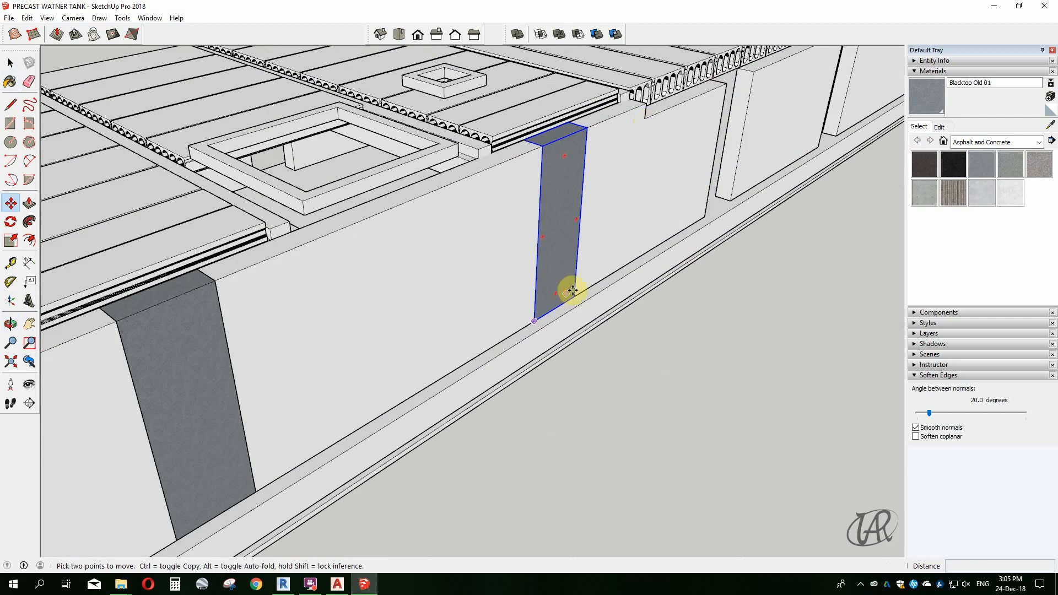
pyautogui.click(732, 200)
# Copy the infill into the remaining gaps along the same long wall, up to the far corner.
pyautogui.scroll(-5, 633, 160)
pyautogui.scroll(6, 747, 180)
pyautogui.press('space')
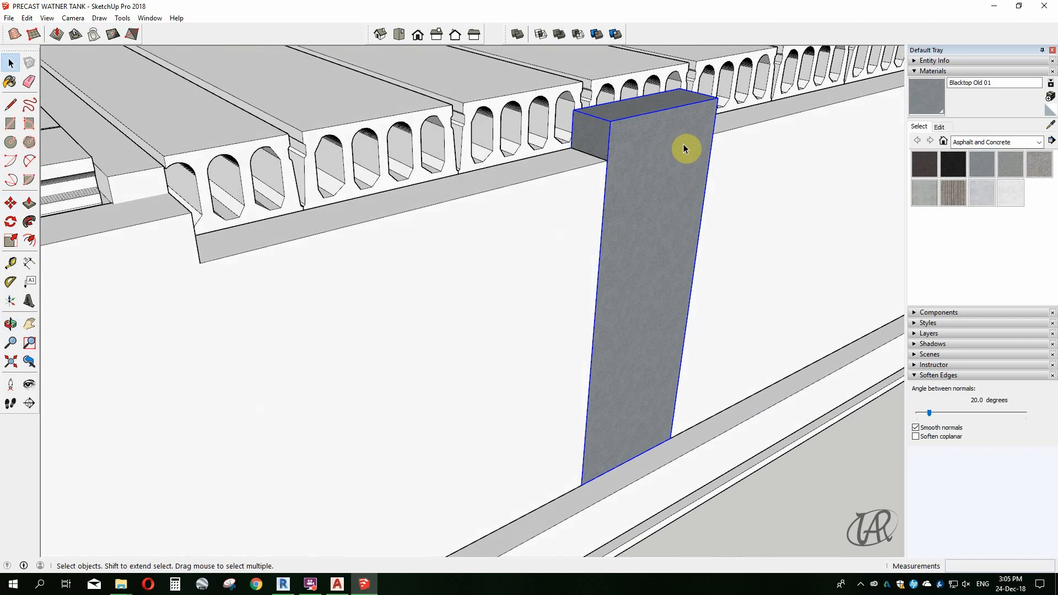
pyautogui.press('ctrl')
pyautogui.click(620, 443)
pyautogui.scroll(-4, 794, 307)
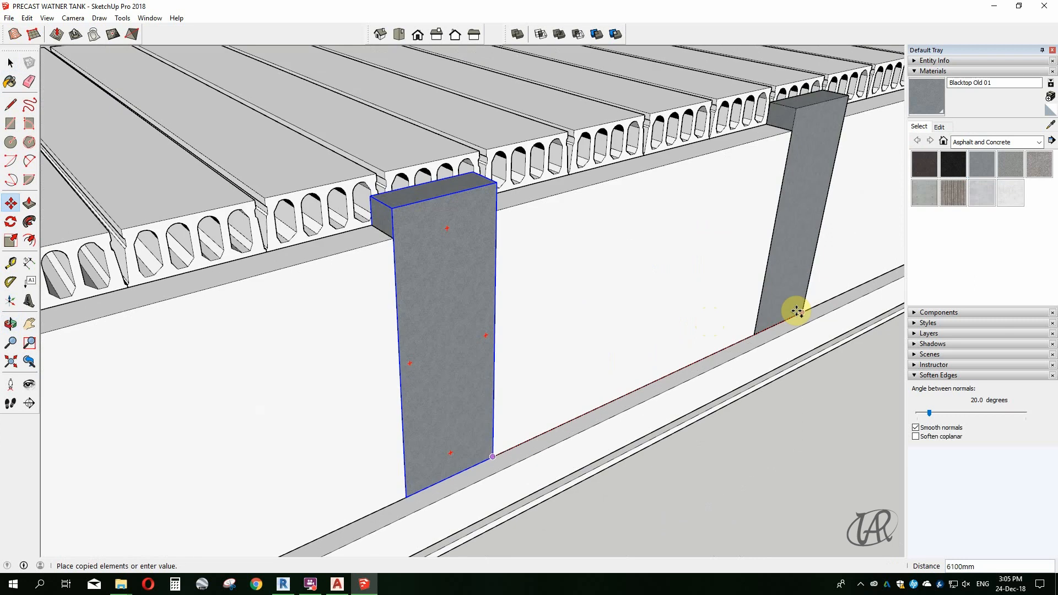
pyautogui.scroll(3, 761, 314)
pyautogui.click(843, 249)
pyautogui.scroll(-3, 843, 248)
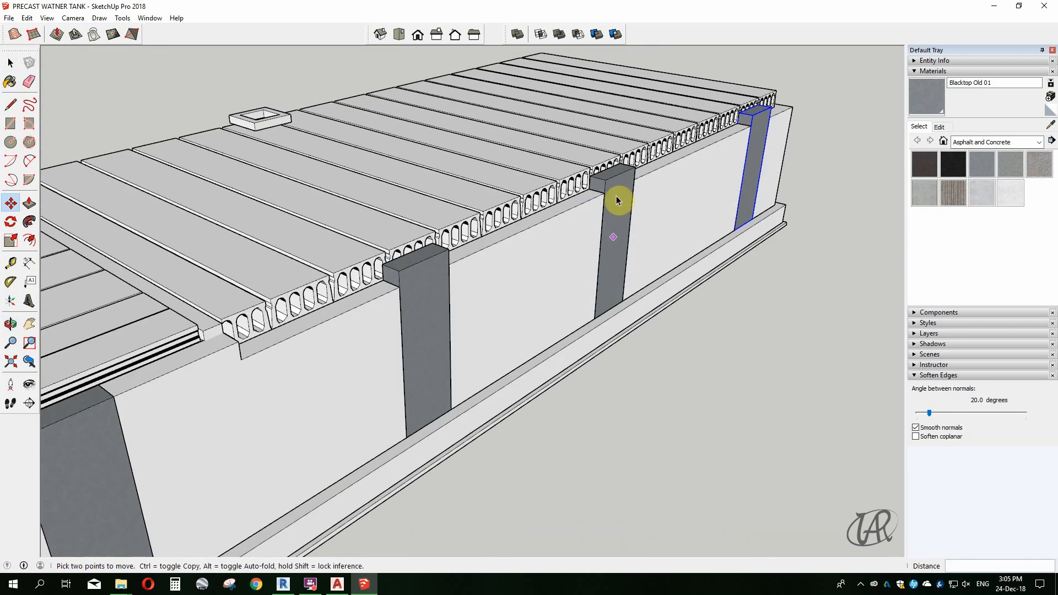
# Copy an infill into the gap between the two end wall panels at the far end of the tank.
pyautogui.scroll(3, 615, 188)
pyautogui.press('space')
pyautogui.click(656, 179)
pyautogui.moveTo(657, 178); pyautogui.dragTo(125, 264, button='middle')
pyautogui.press('space')
pyautogui.moveTo(634, 275); pyautogui.dragTo(470, 390, button='middle')
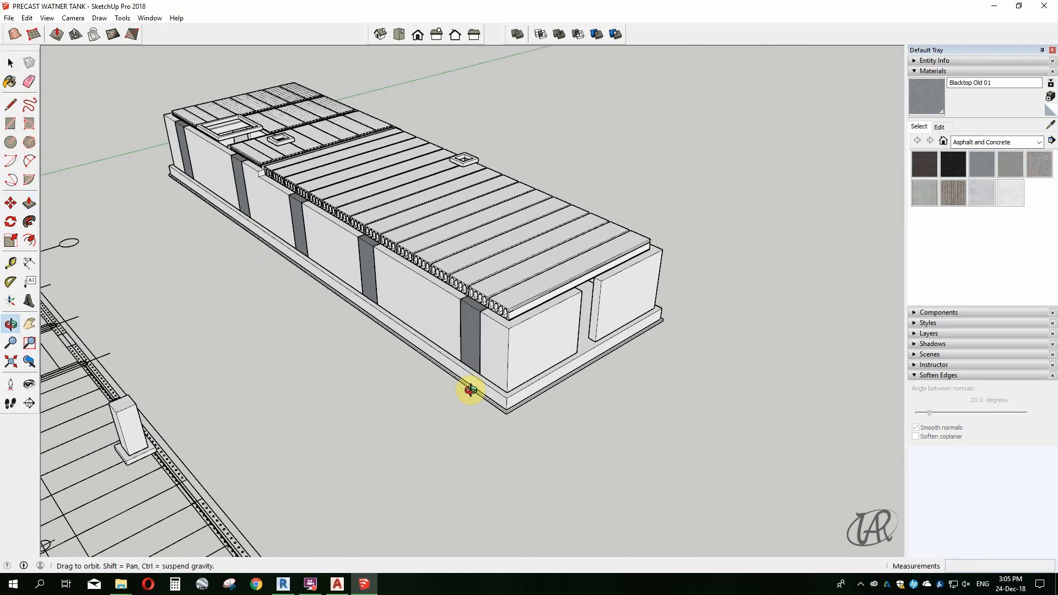
pyautogui.scroll(3, 470, 381)
pyautogui.press('m')
pyautogui.press('ctrl')
pyautogui.click(437, 365)
pyautogui.click(641, 344)
pyautogui.scroll(2, 642, 350)
pyautogui.moveTo(643, 349); pyautogui.dragTo(430, 231, button='middle')
# Copy the five long-wall infills into the matching gaps of the opposite long wall, flush with its panels.
pyautogui.press('space')
pyautogui.scroll(-3, 559, 243)
pyautogui.moveTo(559, 243); pyautogui.dragTo(675, 323, button='middle')
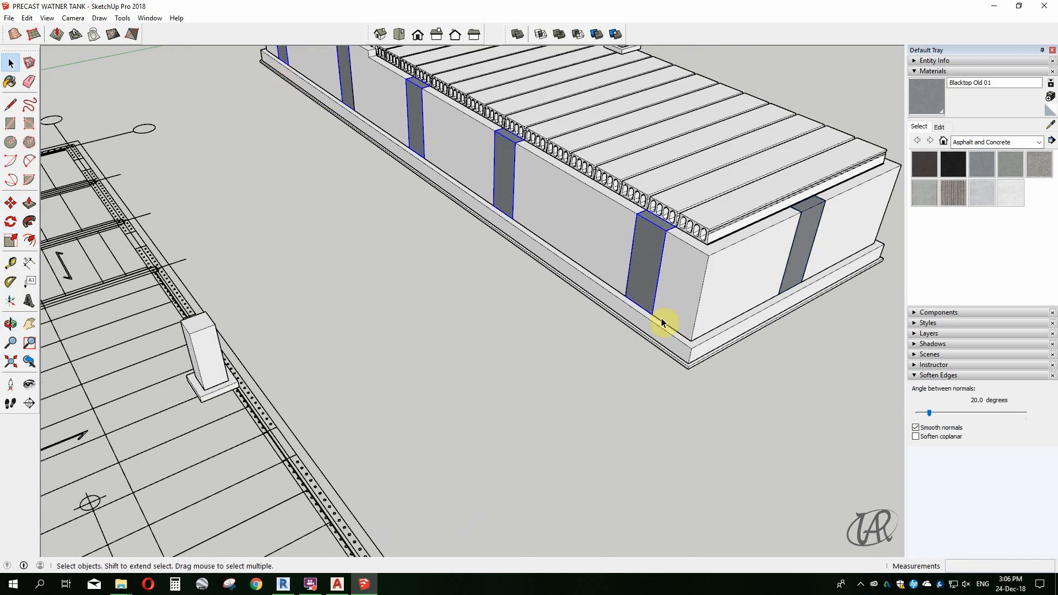
pyautogui.scroll(1, 662, 324)
pyautogui.press('m')
pyautogui.press('ctrl')
pyautogui.click(652, 315)
pyautogui.moveTo(657, 288); pyautogui.dragTo(421, 456, button='middle')
pyautogui.scroll(2, 433, 342)
pyautogui.scroll(2, 420, 456)
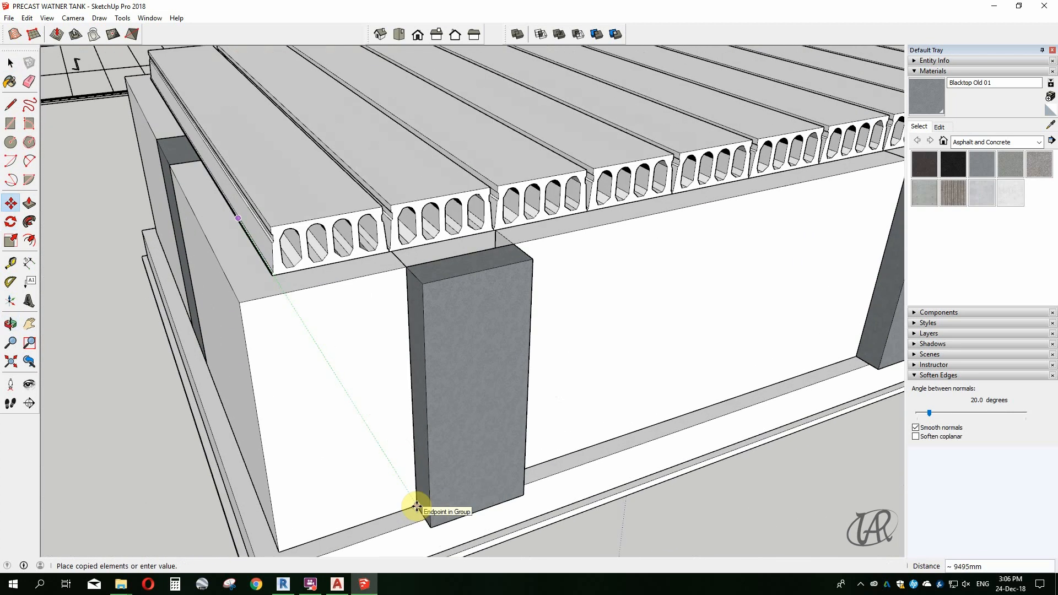
pyautogui.click(417, 506)
pyautogui.moveTo(417, 506); pyautogui.dragTo(544, 535, button='middle')
pyautogui.click(546, 524)
pyautogui.click(520, 504)
pyautogui.scroll(-4, 344, 399)
pyautogui.moveTo(671, 292); pyautogui.dragTo(347, 233, button='middle')
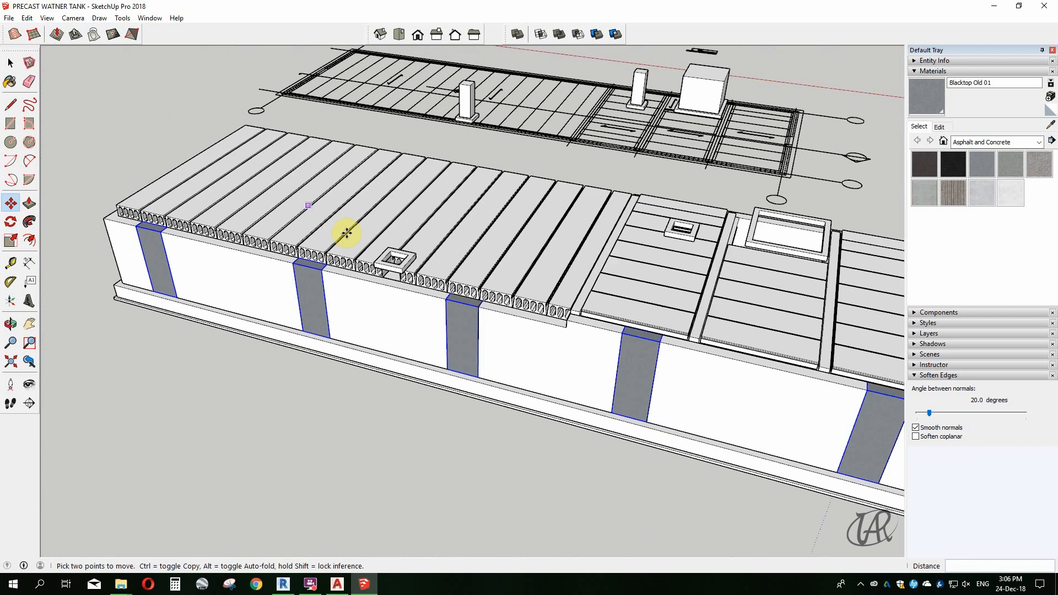
pyautogui.scroll(-3, 347, 233)
pyautogui.moveTo(595, 331); pyautogui.dragTo(651, 330, button='middle')
# Try to fit a copy of the end-wall infill into the gap in the opposite end wall.
pyautogui.press('space')
pyautogui.click(223, 330)
pyautogui.press('m')
pyautogui.scroll(-3, 231, 366)
pyautogui.moveTo(381, 325); pyautogui.dragTo(770, 390, button='middle')
pyautogui.scroll(4, 761, 385)
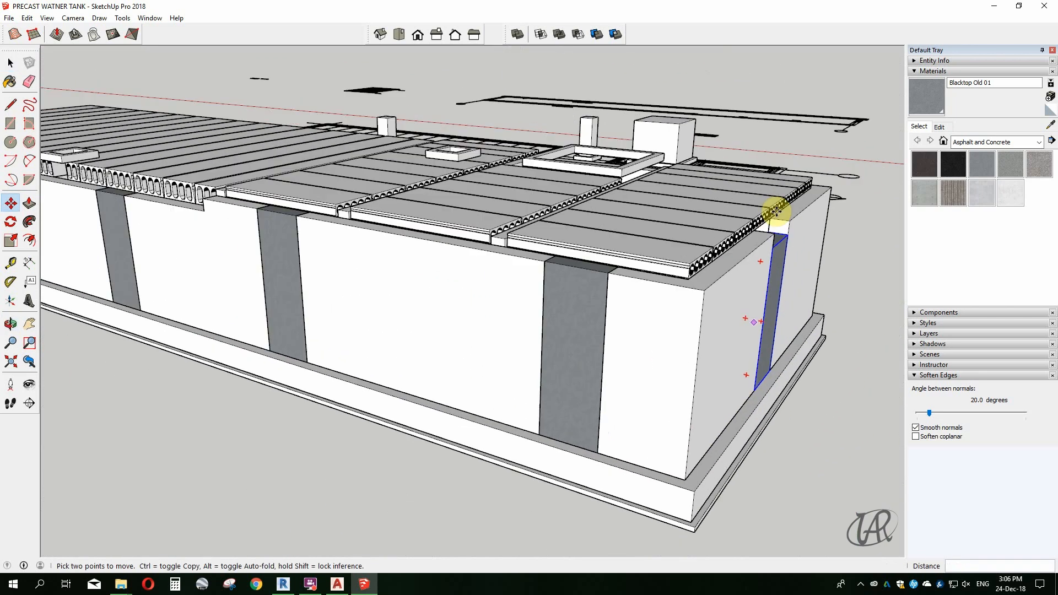
pyautogui.press('space')
pyautogui.moveTo(776, 212); pyautogui.dragTo(768, 309, button='middle')
pyautogui.rightClick(701, 487)
pyautogui.click(748, 290)
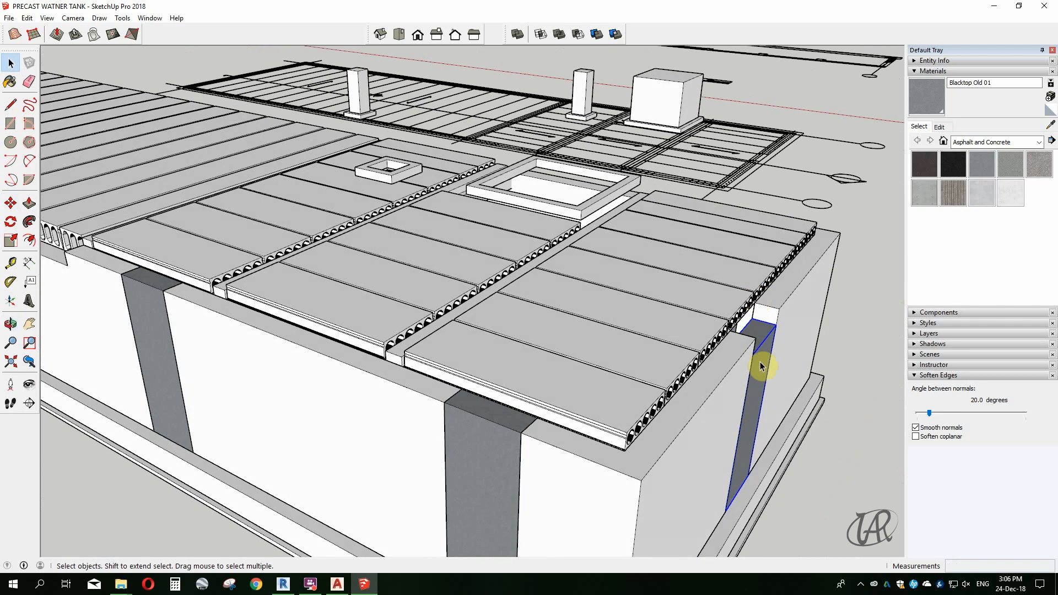
# Copy the long-wall infill nearest the corner to the end wall's gap and rotate it to line up with that wall.
pyautogui.click(499, 458)
pyautogui.scroll(-2, 469, 407)
pyautogui.press('m')
pyautogui.press('ctrl')
pyautogui.click(445, 375)
pyautogui.scroll(2, 640, 364)
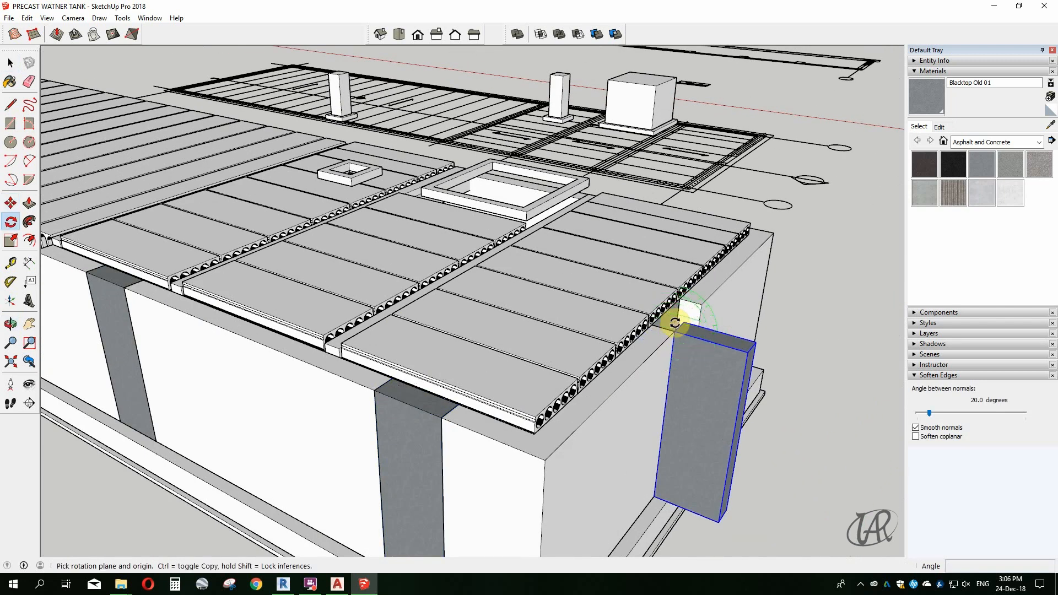
pyautogui.moveTo(674, 405); pyautogui.dragTo(689, 518, button='middle')
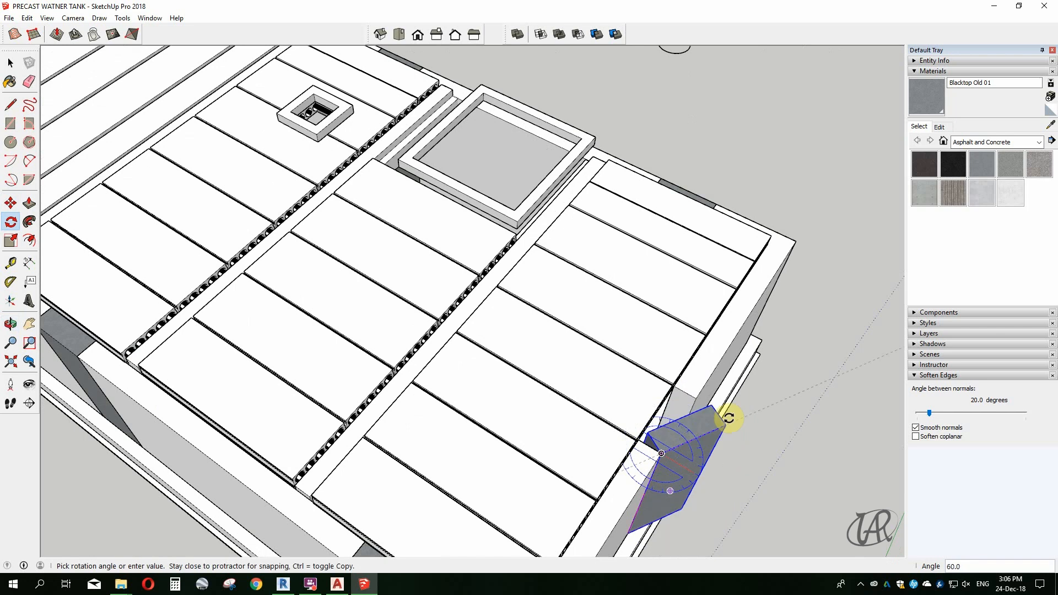
pyautogui.scroll(-5, 729, 419)
pyautogui.moveTo(729, 419); pyautogui.dragTo(440, 342, button='middle')
pyautogui.scroll(-3, 430, 331)
# Draw a rectangle on the wall top between the corner and the nearest infill, and group it.
pyautogui.press('space')
pyautogui.click(318, 265)
pyautogui.scroll(5, 318, 262)
pyautogui.moveTo(319, 262); pyautogui.dragTo(697, 253, button='middle')
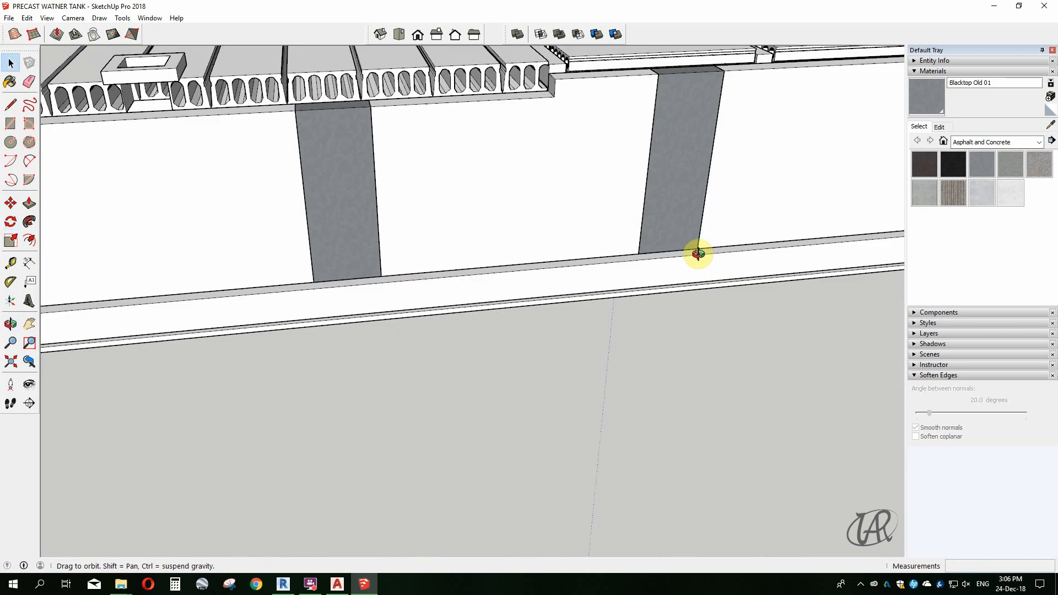
pyautogui.scroll(-6, 606, 289)
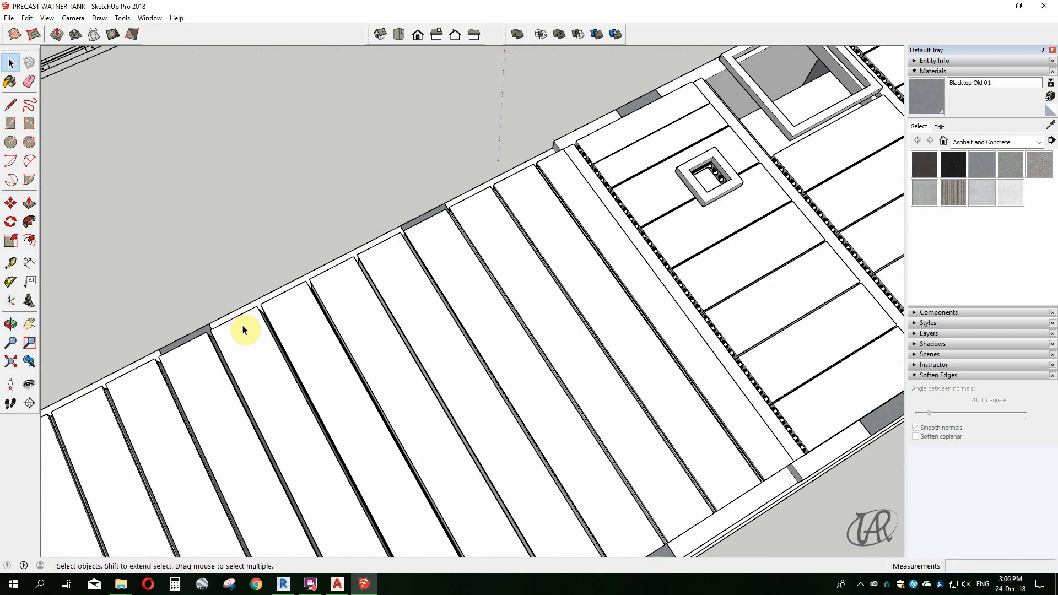
pyautogui.scroll(8, 215, 226)
pyautogui.press('r')
pyautogui.click(214, 224)
pyautogui.scroll(-5, 218, 241)
pyautogui.click(364, 421)
pyautogui.press('space')
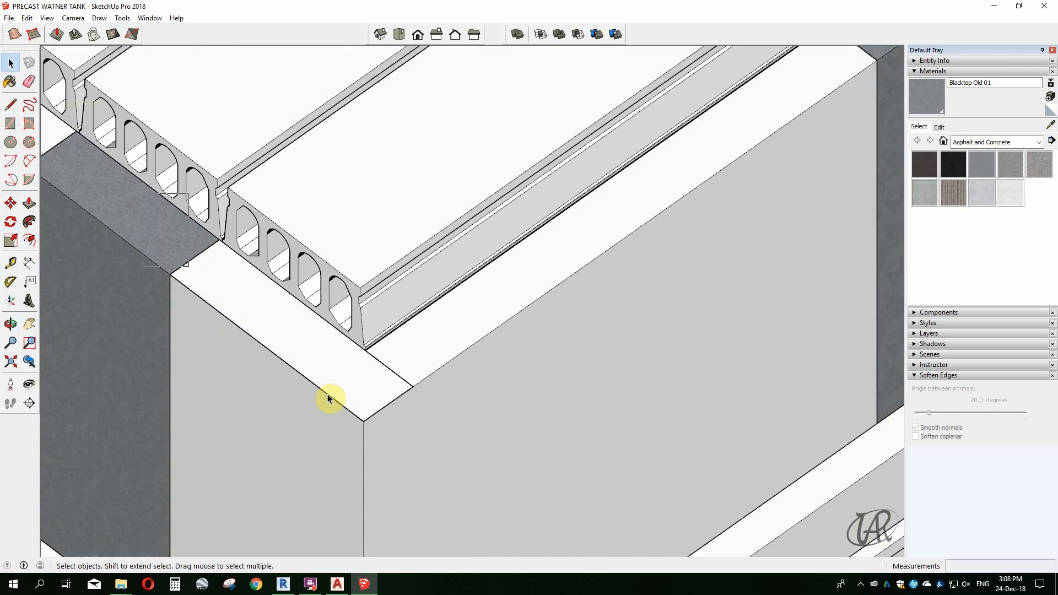
pyautogui.doubleClick(298, 328)
pyautogui.rightClick(298, 328)
pyautogui.click(355, 424)
# Extrude the grouped rectangle up to the roof slabs, and raise its top a further 150 mm.
pyautogui.doubleClick(317, 335)
pyautogui.press('p')
pyautogui.click(335, 360)
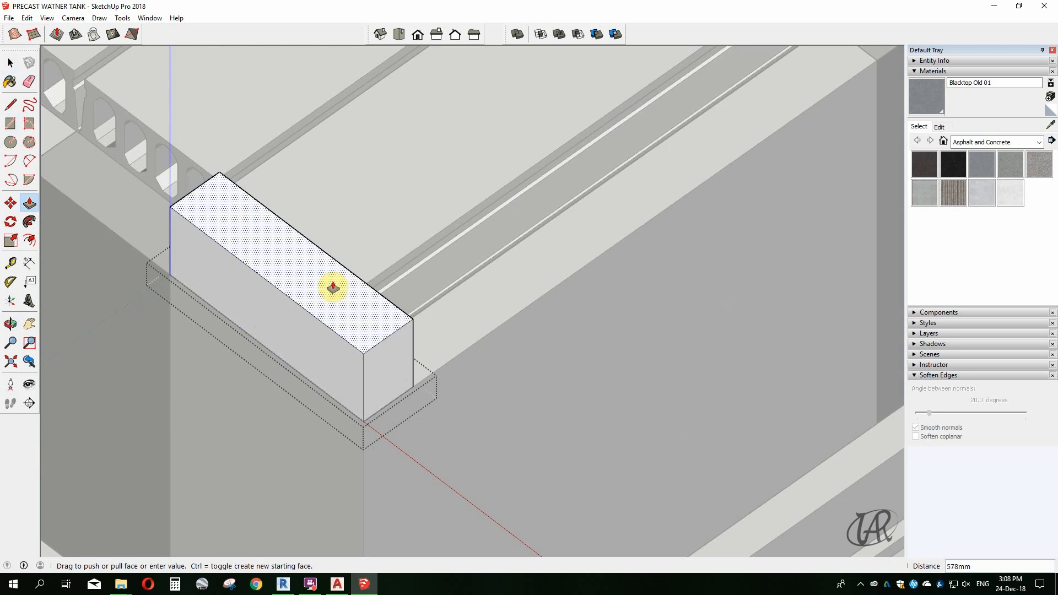
pyautogui.click(392, 261)
pyautogui.click(358, 308)
pyautogui.write('150')
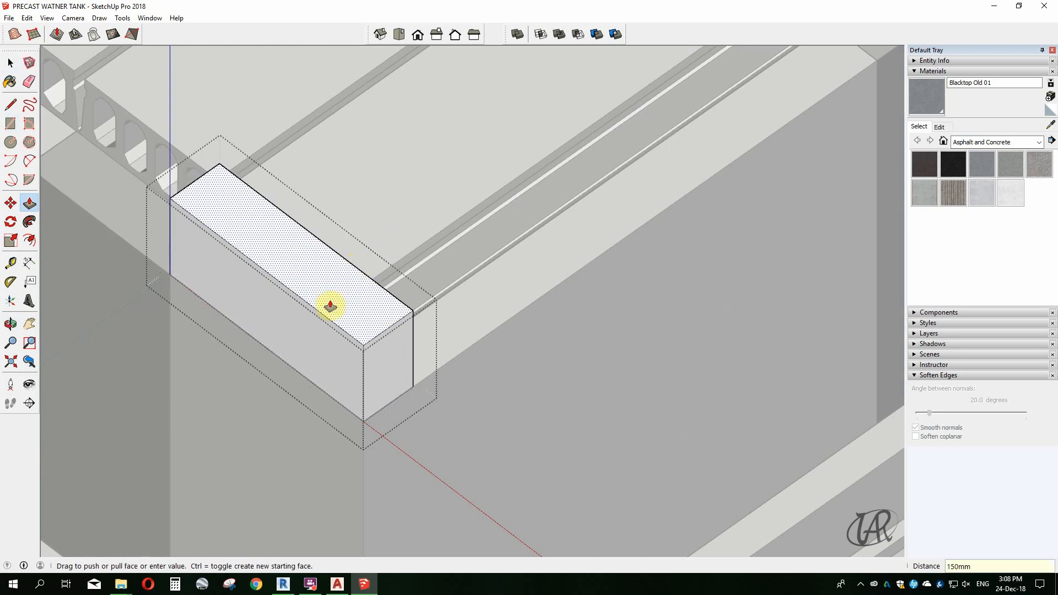
# Split the block's inner face with a copied edge and extrude the strip about 9,095 mm along the end wall.
pyautogui.moveTo(331, 306); pyautogui.dragTo(338, 124, button='middle')
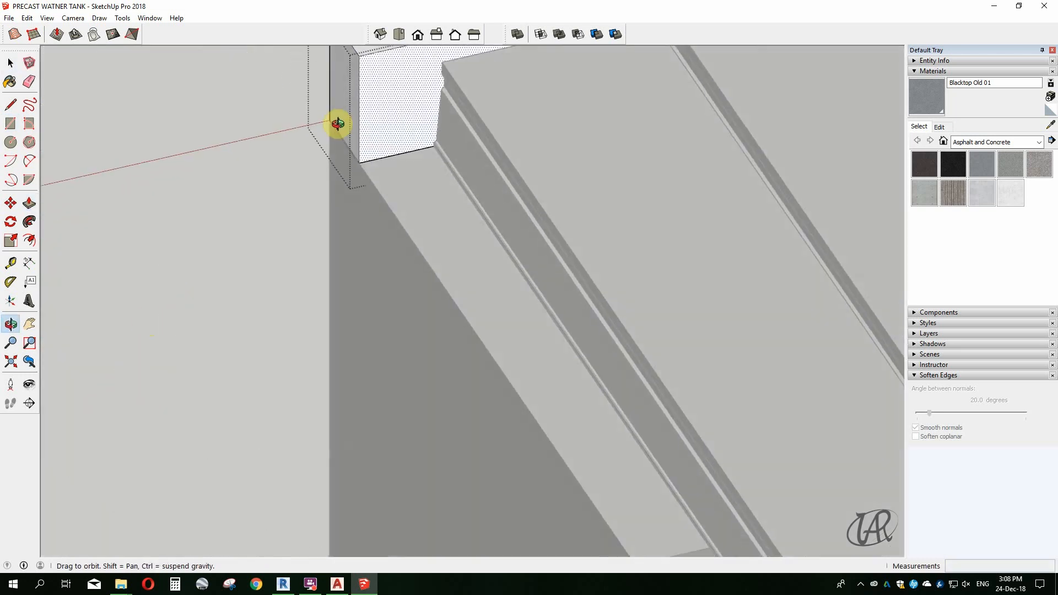
pyautogui.press('m')
pyautogui.click(359, 76)
pyautogui.press('ctrl')
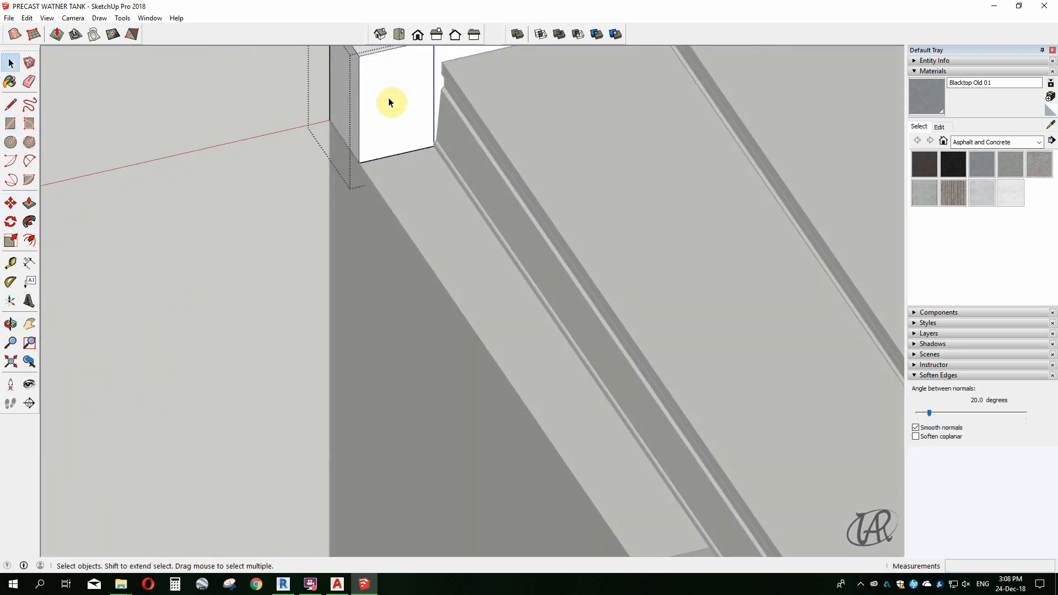
pyautogui.scroll(-8, 414, 197)
pyautogui.scroll(4, 537, 384)
pyautogui.click(507, 371)
pyautogui.moveTo(507, 371); pyautogui.dragTo(319, 270, button='middle')
pyautogui.scroll(4, 319, 264)
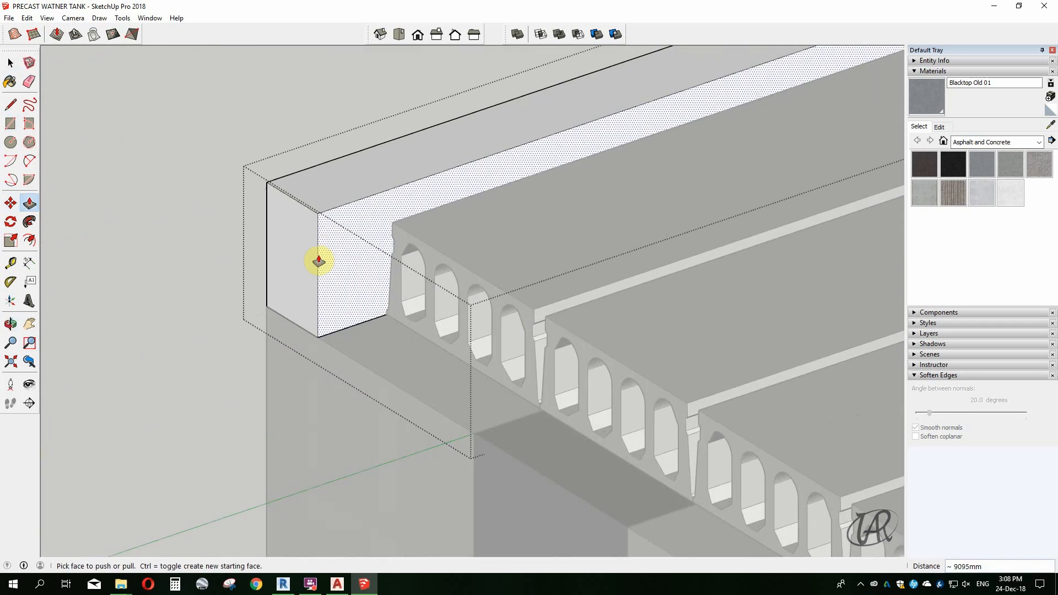
# Split the perimeter beam's inner face 400 mm from the corner and extrude the strip along the long wall to the roof's level change.
pyautogui.press('space')
pyautogui.click(319, 245)
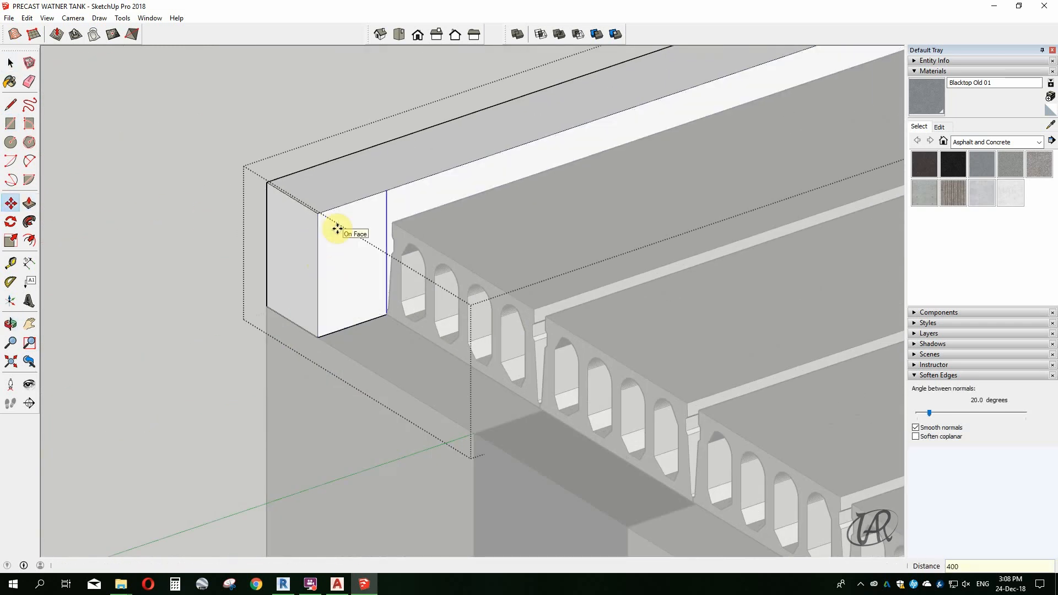
pyautogui.click(363, 256)
pyautogui.scroll(-9, 325, 274)
pyautogui.scroll(4, 541, 413)
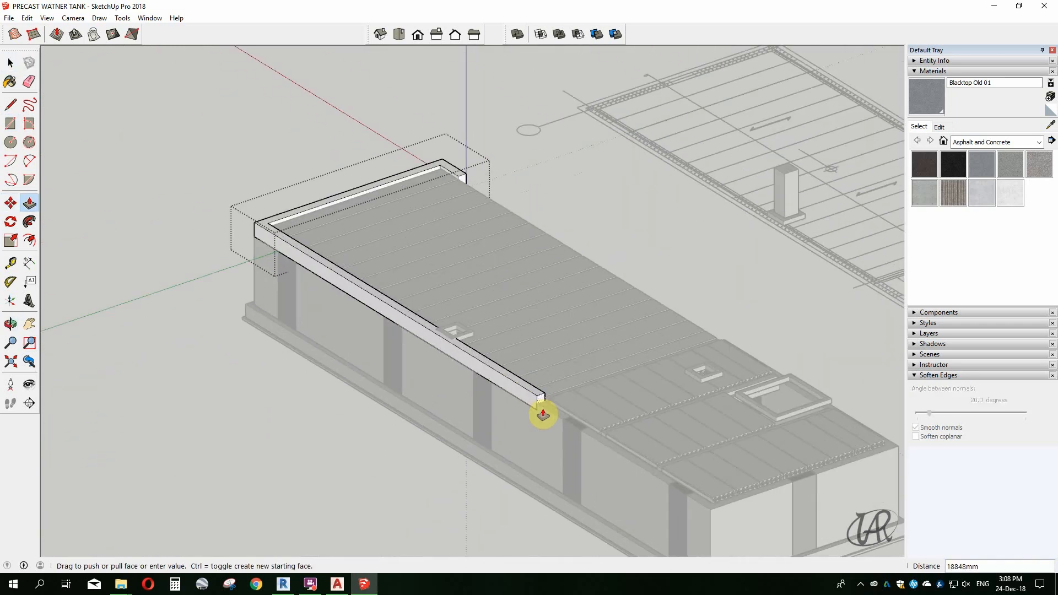
pyautogui.click(529, 412)
# Divide the beam's end face at wall-top level and extrude the upper part about 11,844 mm to the far corner.
pyautogui.scroll(7, 533, 396)
pyautogui.press('l')
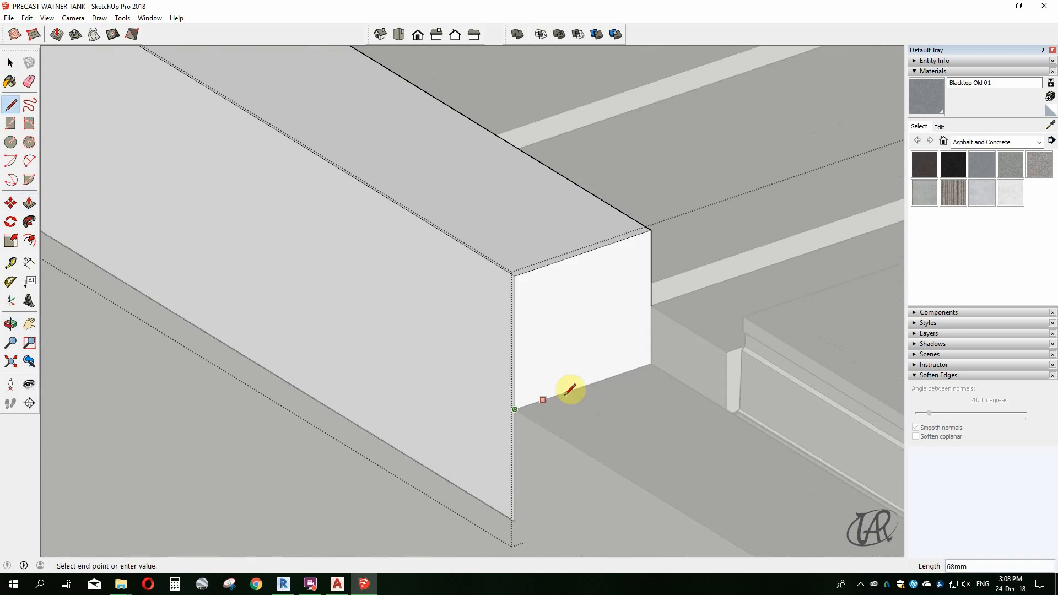
pyautogui.press('space')
pyautogui.click(601, 354)
pyautogui.press('p')
pyautogui.click(600, 355)
pyautogui.scroll(-8, 551, 359)
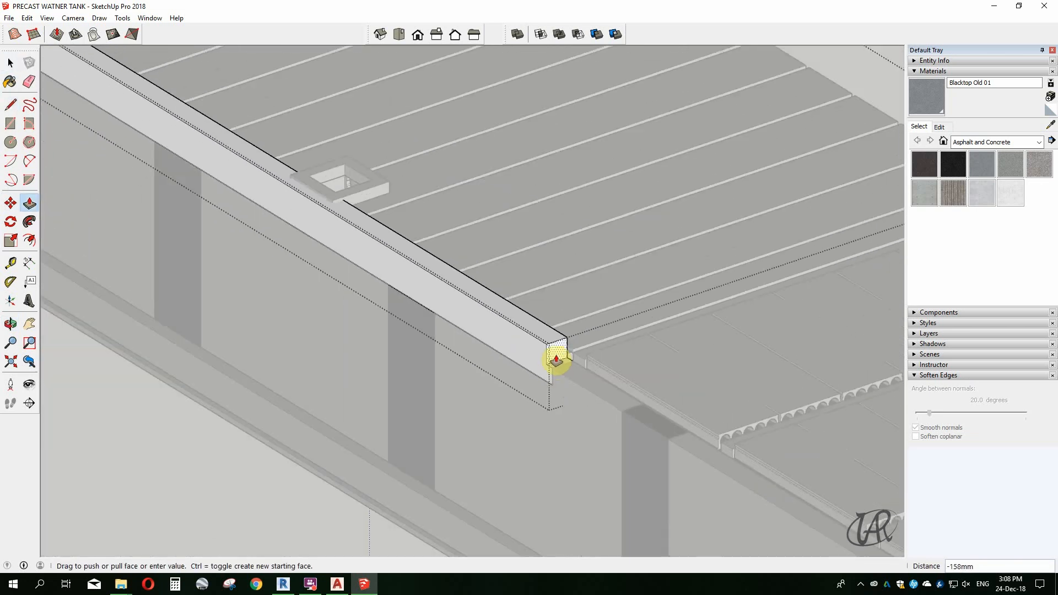
pyautogui.scroll(-5, 557, 361)
pyautogui.scroll(8, 140, 402)
pyautogui.click(381, 325)
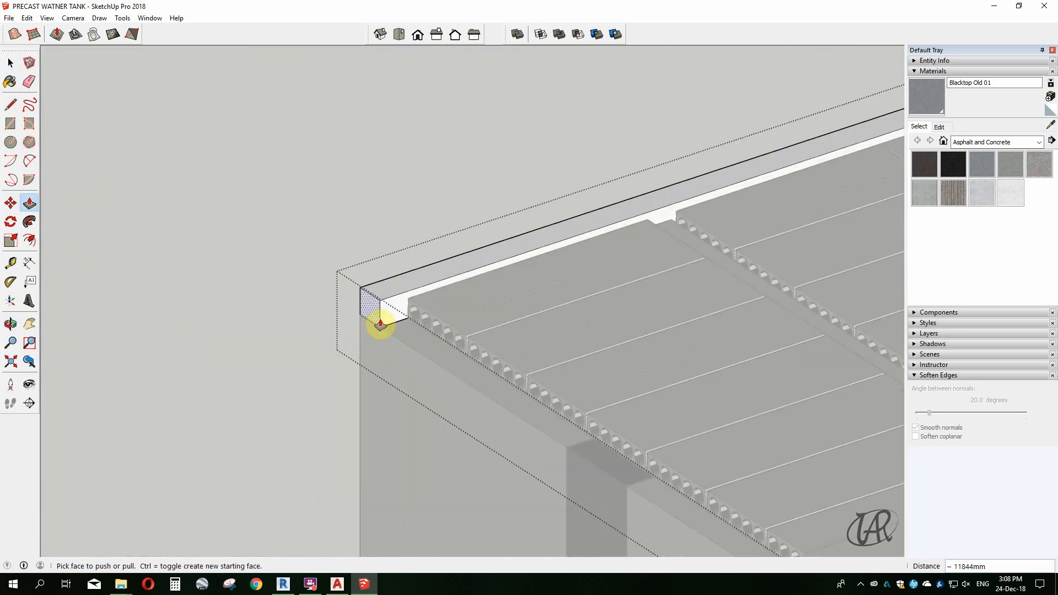
# Split the beam's inner face at the far corner and extrude the strip along the second end wall to the next corner.
pyautogui.press('space')
pyautogui.scroll(4, 349, 335)
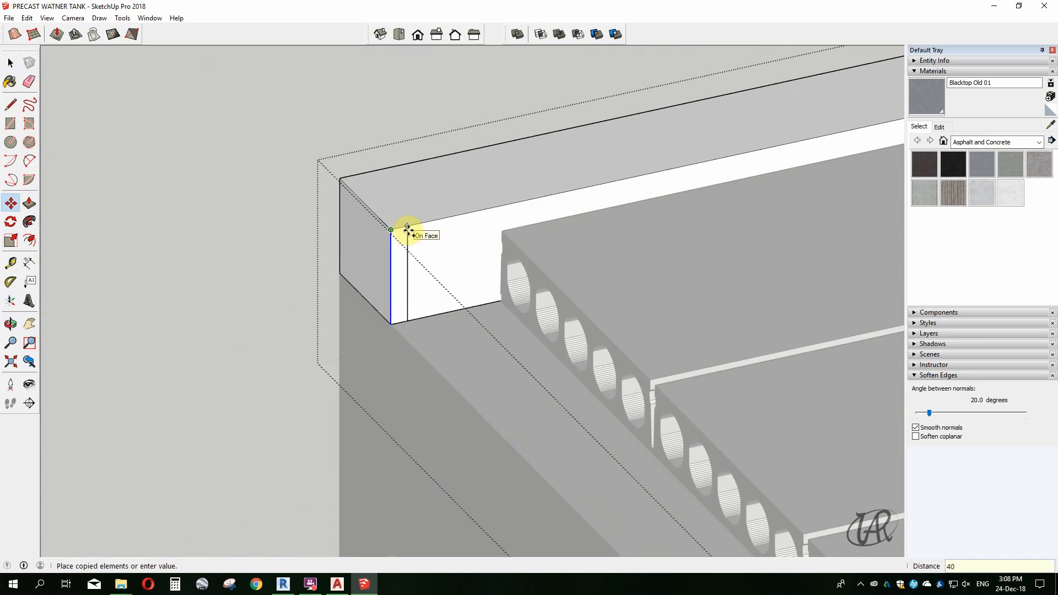
pyautogui.press('p')
pyautogui.click(461, 248)
pyautogui.scroll(-7, 461, 290)
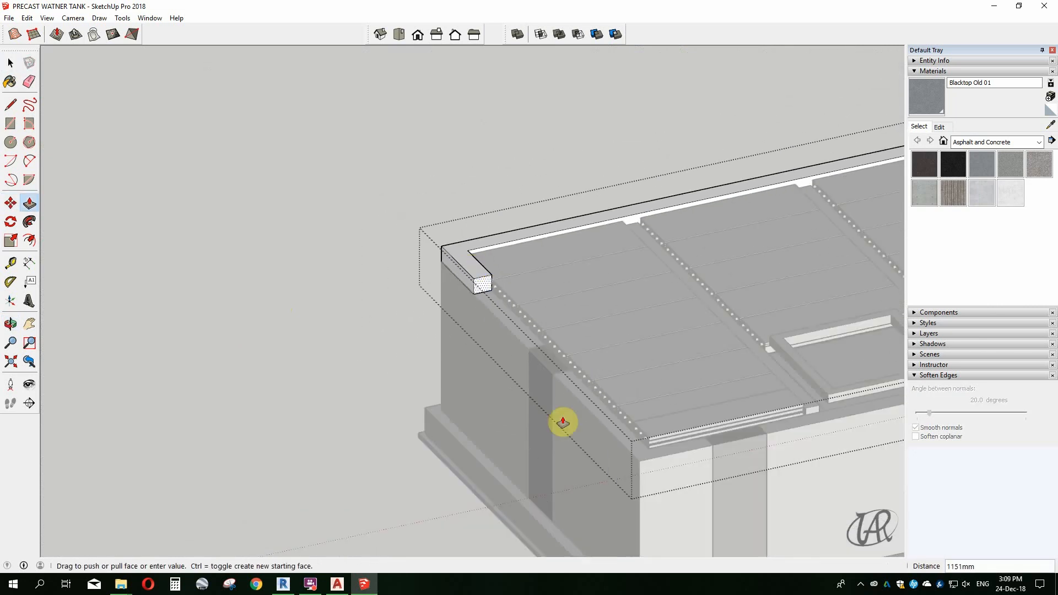
pyautogui.scroll(1, 631, 448)
pyautogui.click(660, 458)
# Split the perimeter beam's inner end face 400 mm from the corner and extrude the strip along the remaining long wall, closing the ring.
pyautogui.moveTo(661, 458); pyautogui.dragTo(158, 411, button='middle')
pyautogui.press('space')
pyautogui.scroll(3, 148, 376)
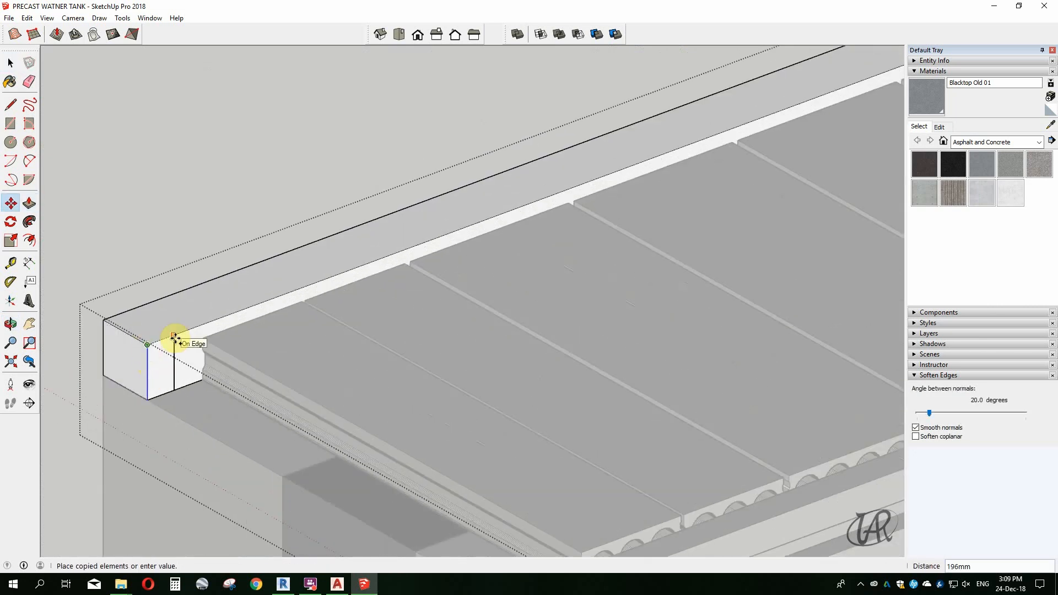
pyautogui.scroll(-4, 189, 298)
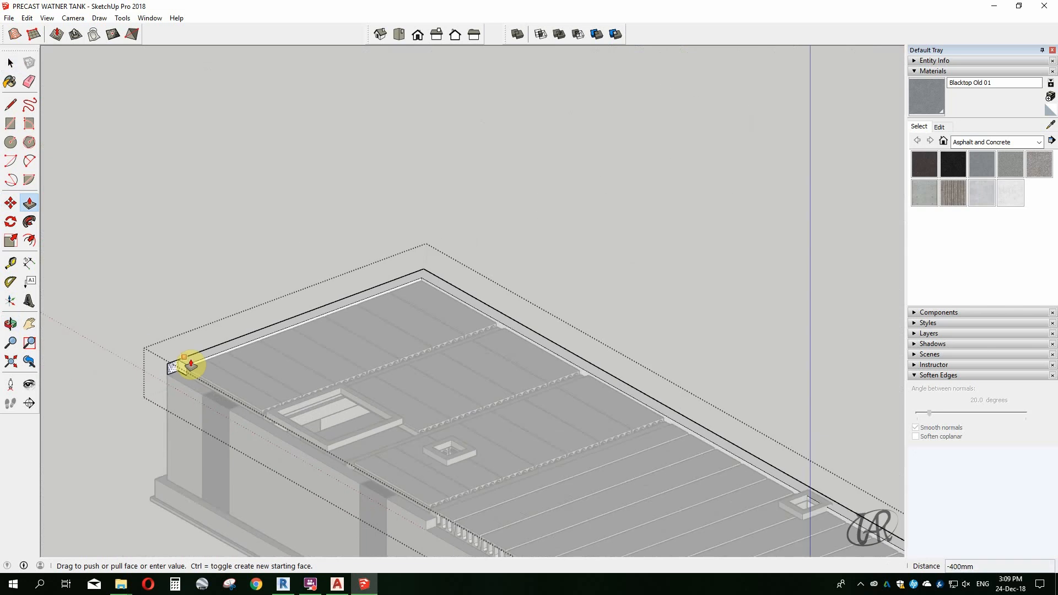
pyautogui.scroll(5, 374, 480)
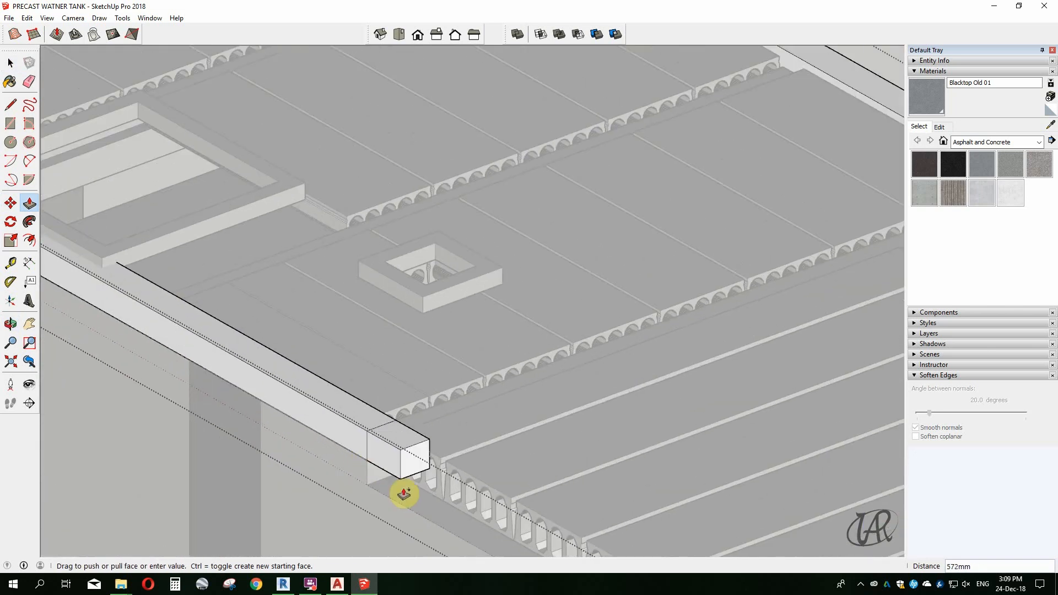
pyautogui.scroll(-5, 354, 395)
pyautogui.scroll(5, 539, 503)
pyautogui.click(555, 506)
pyautogui.moveTo(469, 517); pyautogui.dragTo(539, 168, button='middle')
pyautogui.scroll(5, 601, 257)
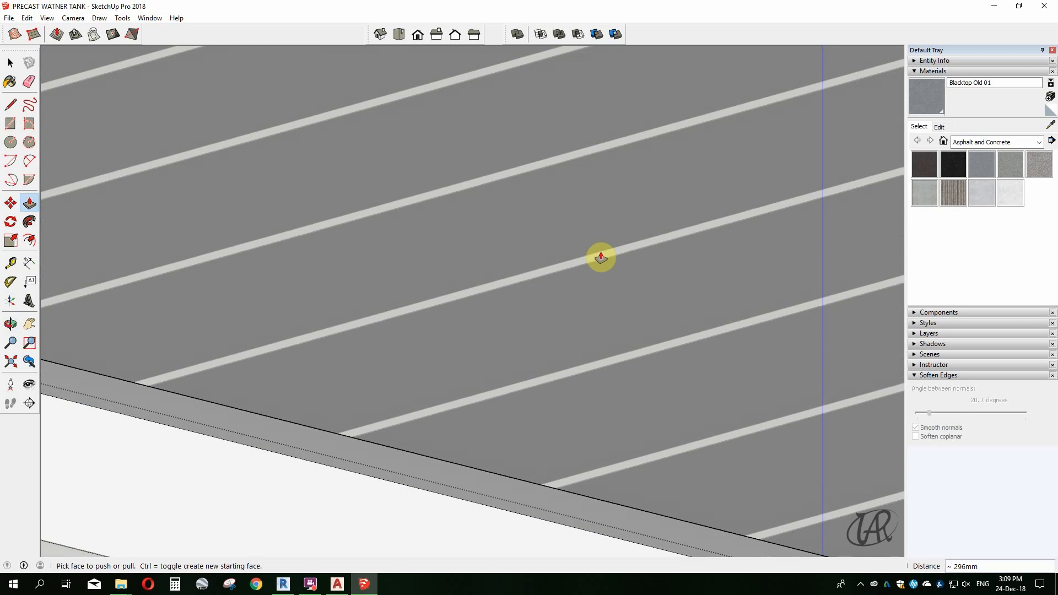
# Close the perimeter beam group and paint the whole beam with the Blacktop Old 01 material.
pyautogui.press('e')
pyautogui.scroll(-8, 744, 496)
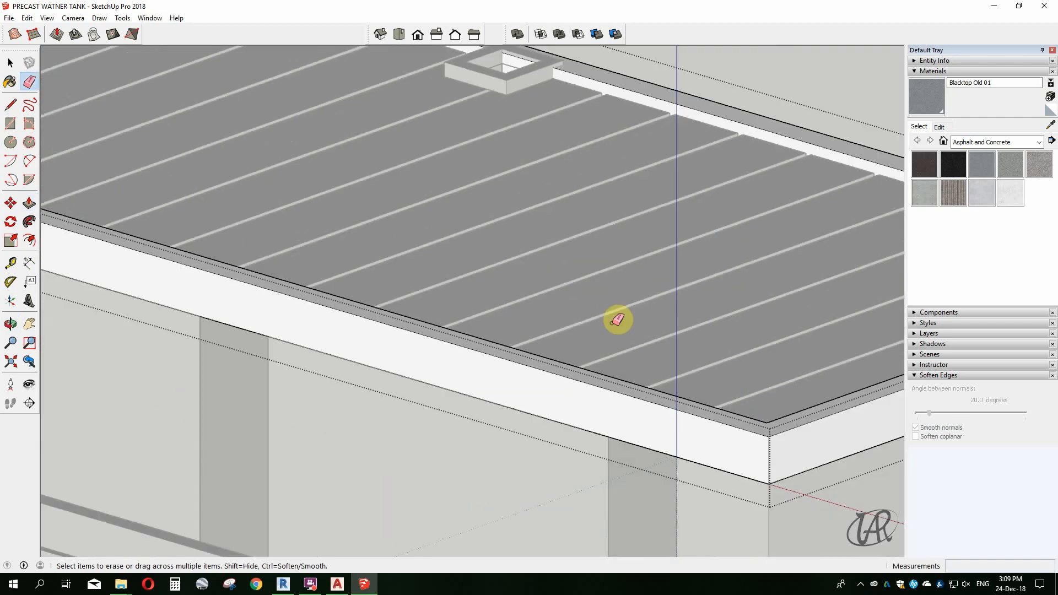
pyautogui.moveTo(619, 319)
pyautogui.mouseDown(button='middle')
pyautogui.moveTo(887, 349)
pyautogui.moveTo(816, 298)
pyautogui.mouseUp(button='middle')
pyautogui.press('space')
pyautogui.click(303, 307)
pyautogui.scroll(5, 302, 307)
pyautogui.moveTo(302, 307); pyautogui.dragTo(385, 282, button='middle')
pyautogui.click(982, 165)
pyautogui.click(782, 220)
pyautogui.scroll(-7, 593, 289)
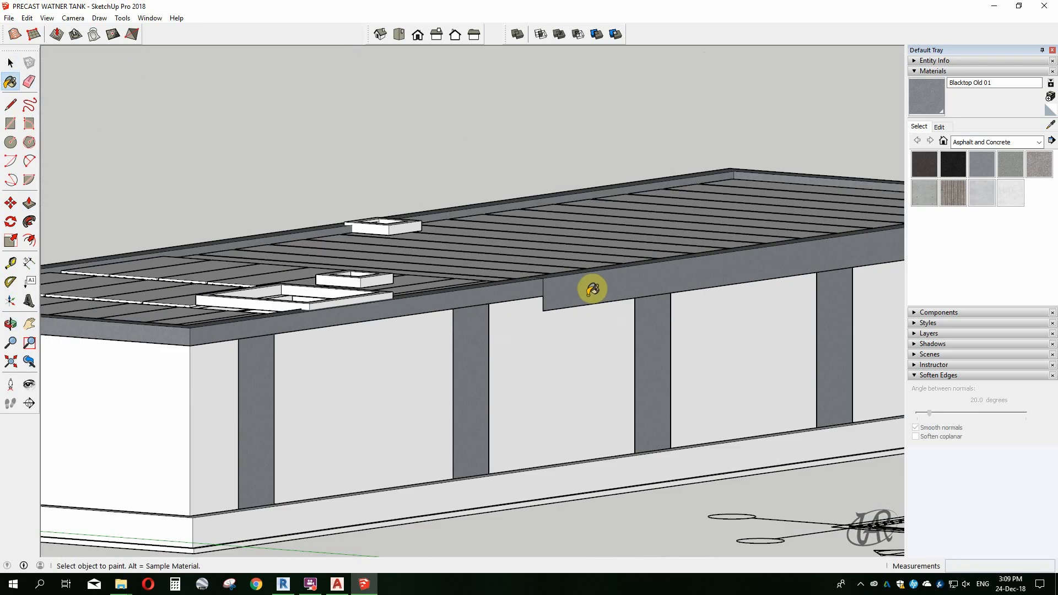
# Select the painted perimeter beam around the roof and hide it to expose the slab ends.
pyautogui.moveTo(593, 289)
pyautogui.mouseDown(button='middle')
pyautogui.moveTo(478, 322)
pyautogui.moveTo(574, 292)
pyautogui.mouseUp(button='middle')
pyautogui.scroll(-4, 489, 333)
pyautogui.scroll(6, 489, 333)
pyautogui.press('space')
pyautogui.click(533, 335)
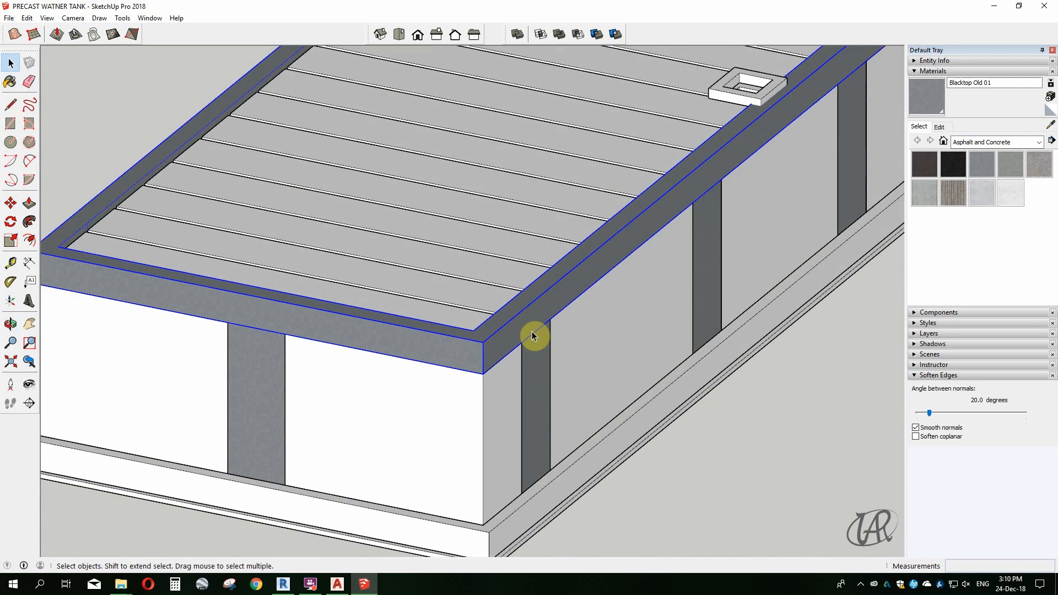
pyautogui.scroll(4, 510, 359)
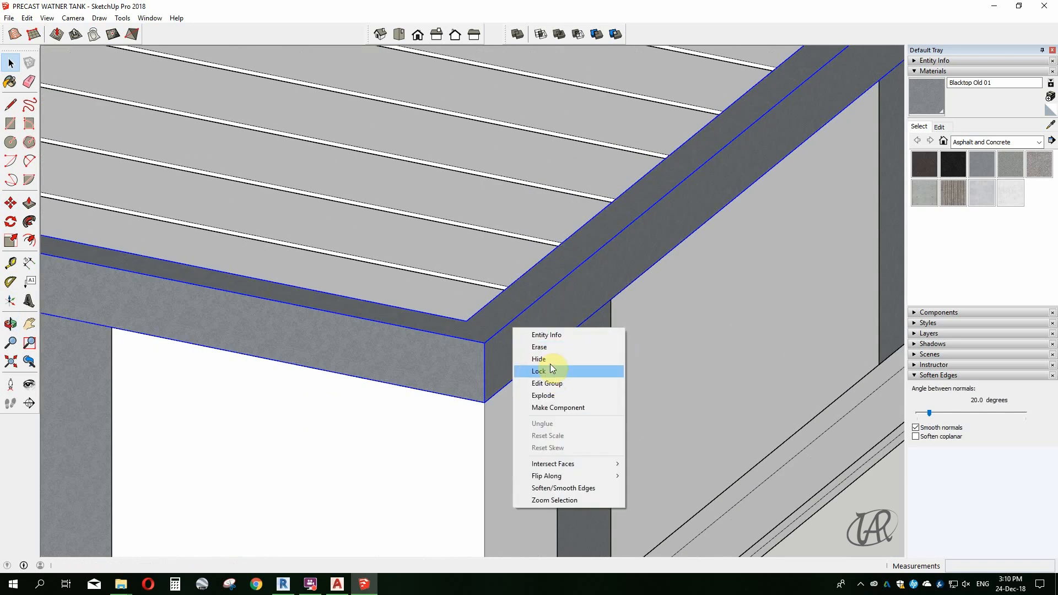
pyautogui.click(546, 359)
pyautogui.click(77, 58)
# Open the hollow-core slab at the roof corner and extend its end face 150 mm over the long wall.
pyautogui.scroll(3, 465, 368)
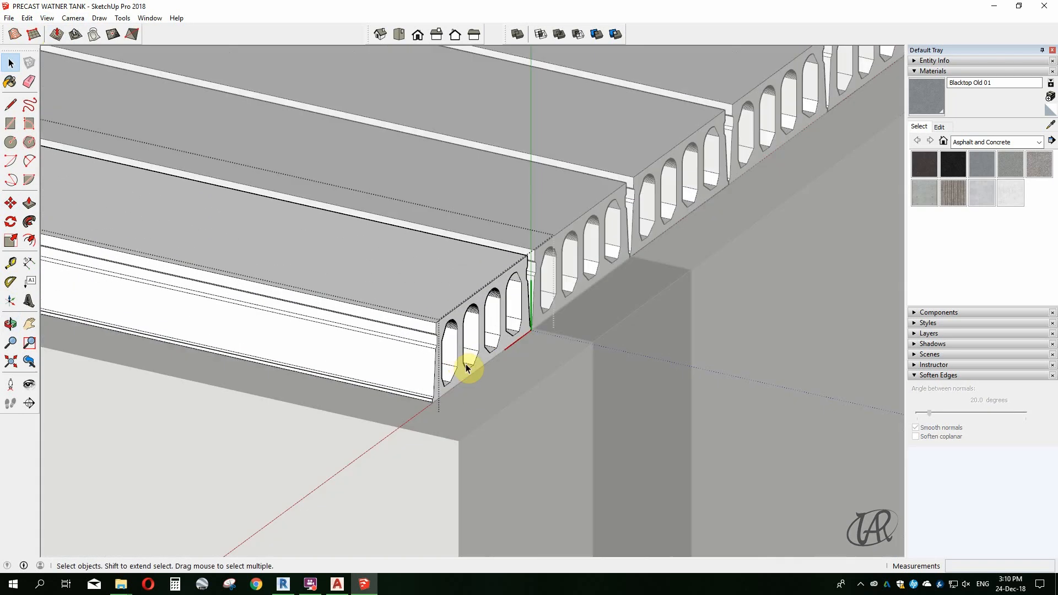
pyautogui.press('p')
pyautogui.click(456, 380)
pyautogui.press('Return')
pyautogui.scroll(-6, 679, 382)
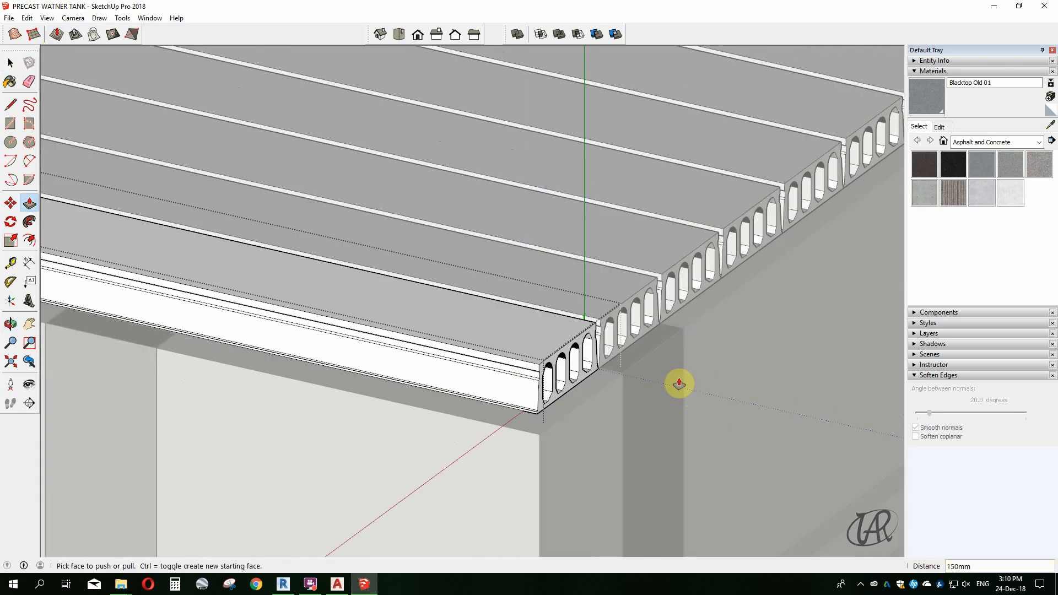
# Extend the opposite end face of the repeated corner slab 150 mm over the other long wall.
pyautogui.moveTo(679, 382); pyautogui.dragTo(789, 364, button='middle')
pyautogui.scroll(6, 659, 281)
pyautogui.click(653, 270)
pyautogui.write('150')
pyautogui.press('Return')
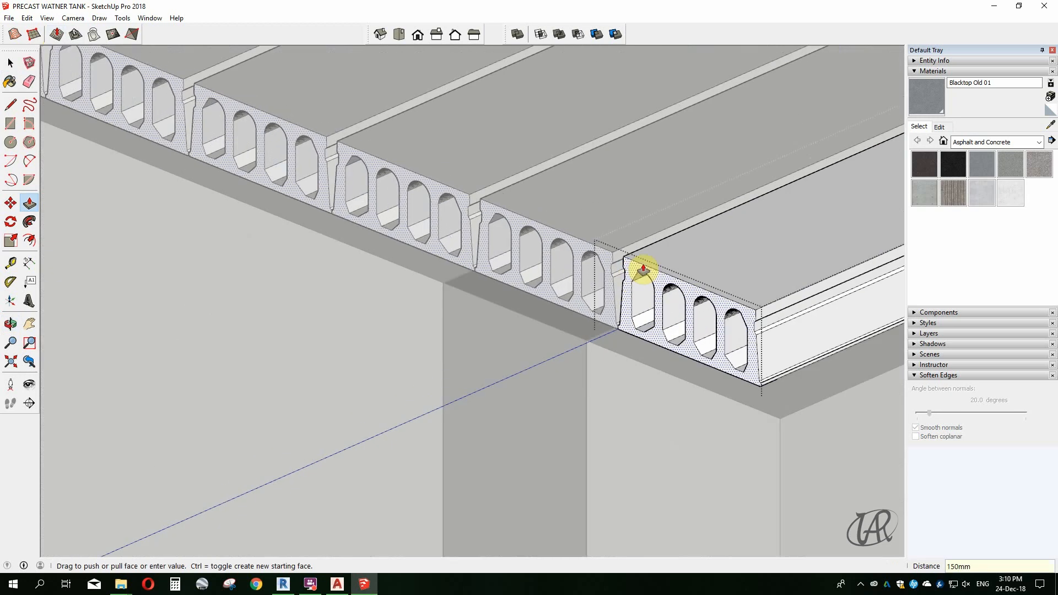
# Open the recessed hollow-core slab midway along the roof and extend its end face 150 mm to line up with its neighbours.
pyautogui.scroll(-6, 766, 396)
pyautogui.scroll(7, 297, 200)
pyautogui.press('space')
pyautogui.doubleClick(404, 213)
pyautogui.click(404, 214)
pyautogui.scroll(-3, 405, 223)
pyautogui.press('p')
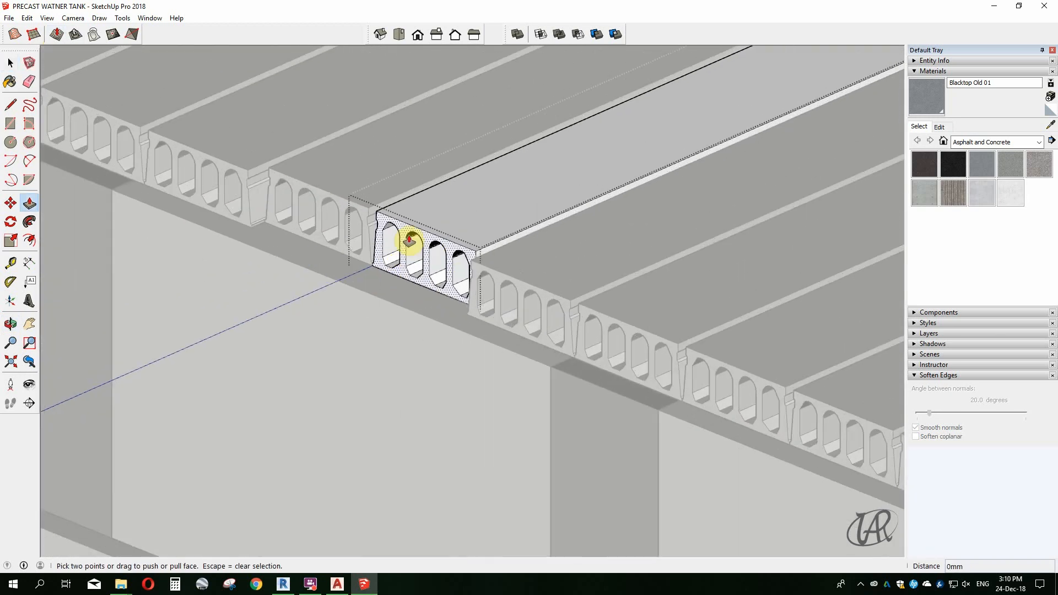
pyautogui.scroll(2, 411, 241)
pyautogui.click(411, 242)
pyautogui.write('150')
pyautogui.press('Return')
# Open the cut hollow-core slab beside the roof's level change and extend its end face 150 mm.
pyautogui.scroll(3, 305, 182)
pyautogui.press('space')
pyautogui.doubleClick(286, 183)
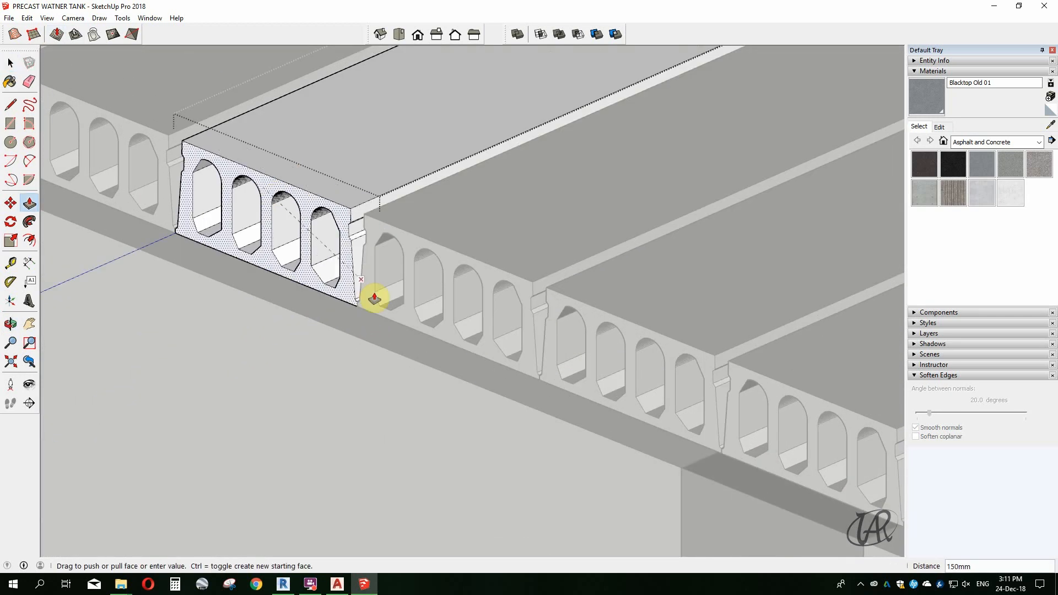
pyautogui.scroll(-6, 374, 299)
pyautogui.scroll(7, 267, 307)
pyautogui.press('space')
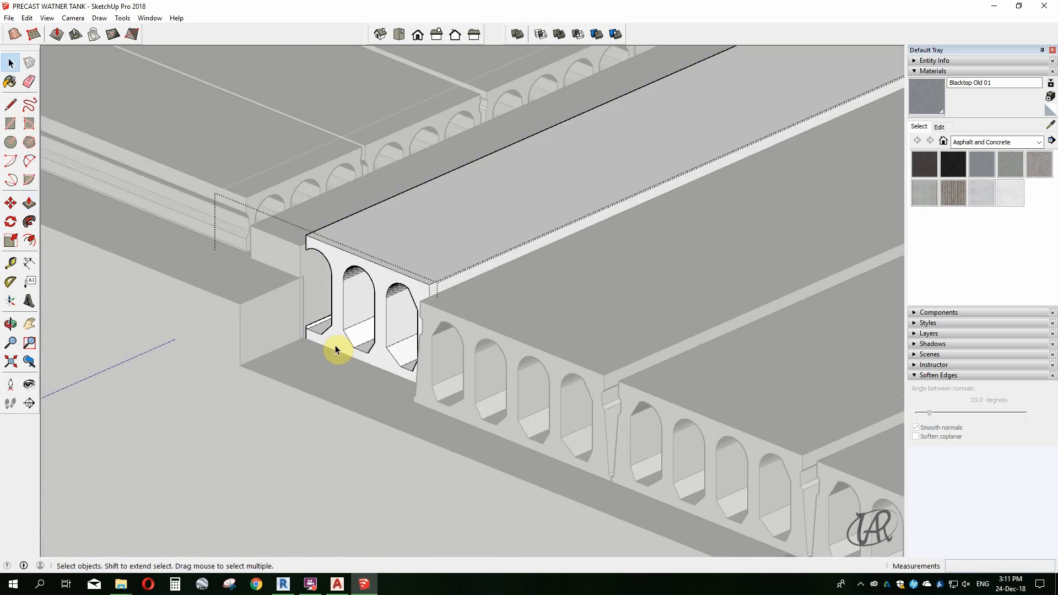
pyautogui.write('150')
pyautogui.press('Return')
# Extend the end face of a hollow-core slab beside the small framed opening along the opposite long wall.
pyautogui.scroll(-8, 182, 307)
pyautogui.moveTo(220, 405); pyautogui.dragTo(430, 397, button='middle')
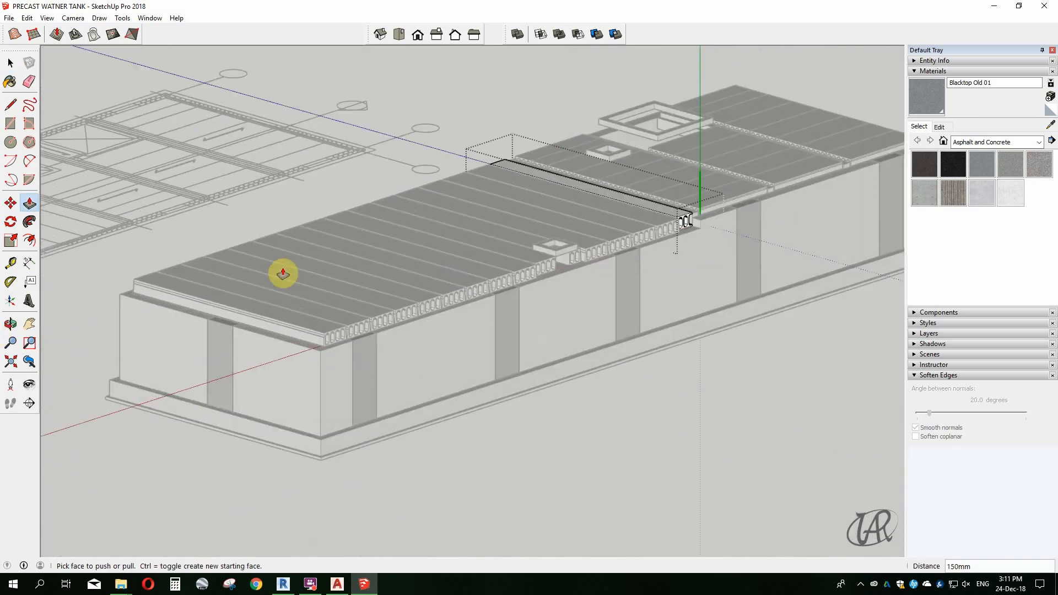
pyautogui.scroll(7, 325, 353)
pyautogui.moveTo(337, 405); pyautogui.dragTo(302, 415, button='middle')
pyautogui.scroll(-3, 190, 435)
pyautogui.scroll(5, 528, 304)
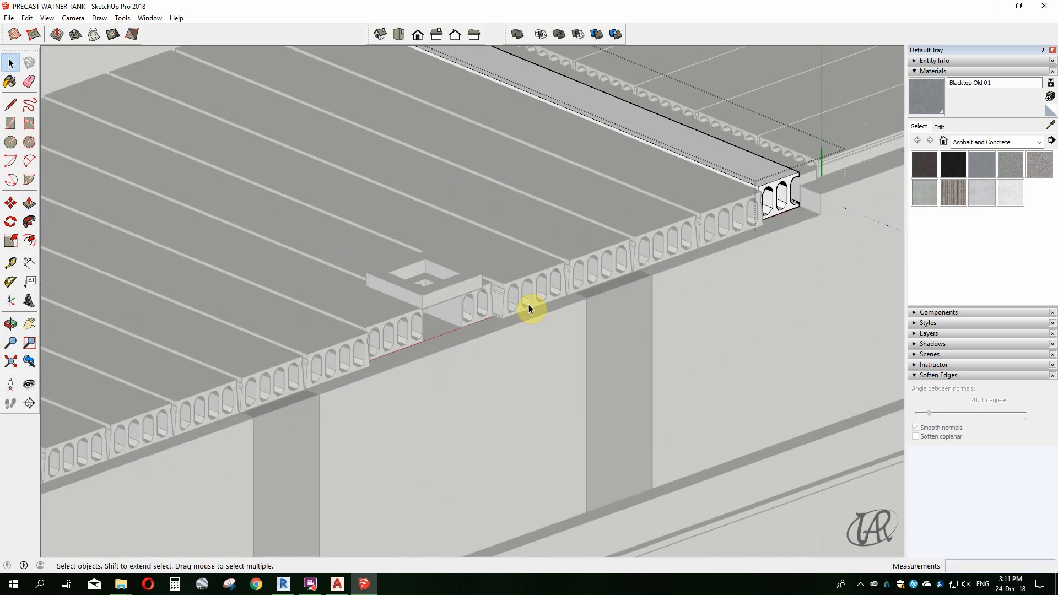
pyautogui.scroll(2, 353, 374)
pyautogui.click(353, 373)
pyautogui.press('p')
pyautogui.click(268, 429)
# Open the notched slab under the small opening's frame and extend its end face outward over the wall.
pyautogui.press('space')
pyautogui.scroll(2, 503, 329)
pyautogui.doubleClick(544, 305)
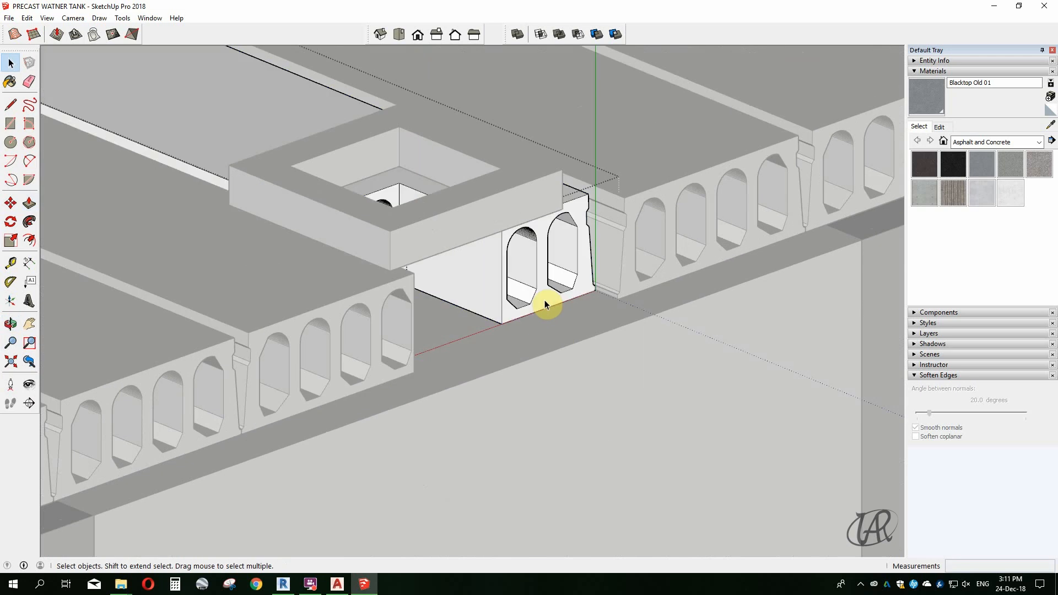
pyautogui.click(546, 305)
pyautogui.press('p')
pyautogui.click(549, 307)
# Extend the other end of the cut slab at the level change over the wall and close the slab group.
pyautogui.scroll(-6, 309, 398)
pyautogui.scroll(6, 549, 312)
pyautogui.press('space')
pyautogui.doubleClick(504, 270)
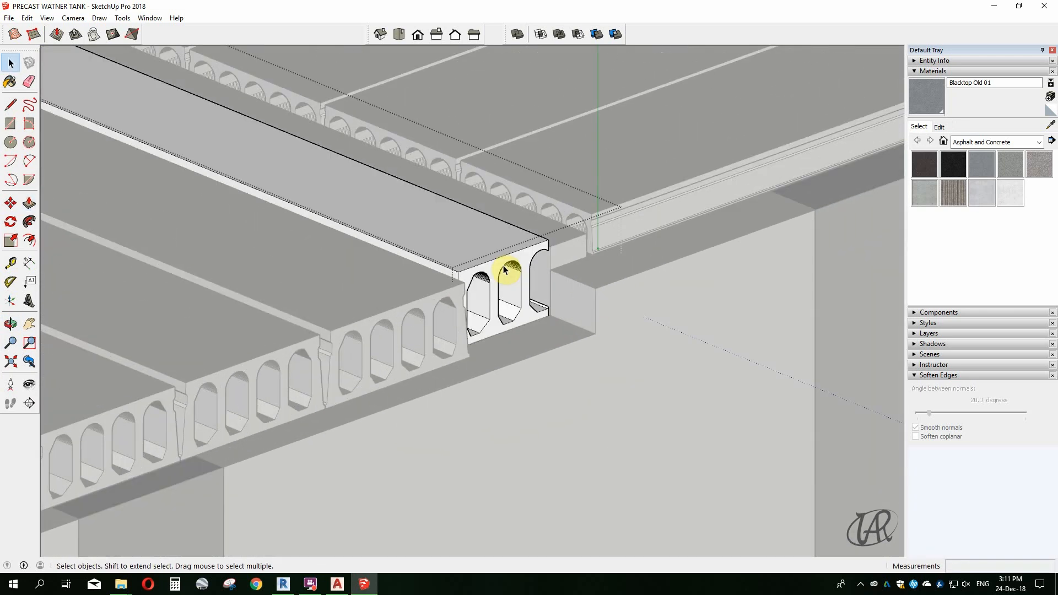
pyautogui.click(465, 372)
pyautogui.scroll(-3, 468, 379)
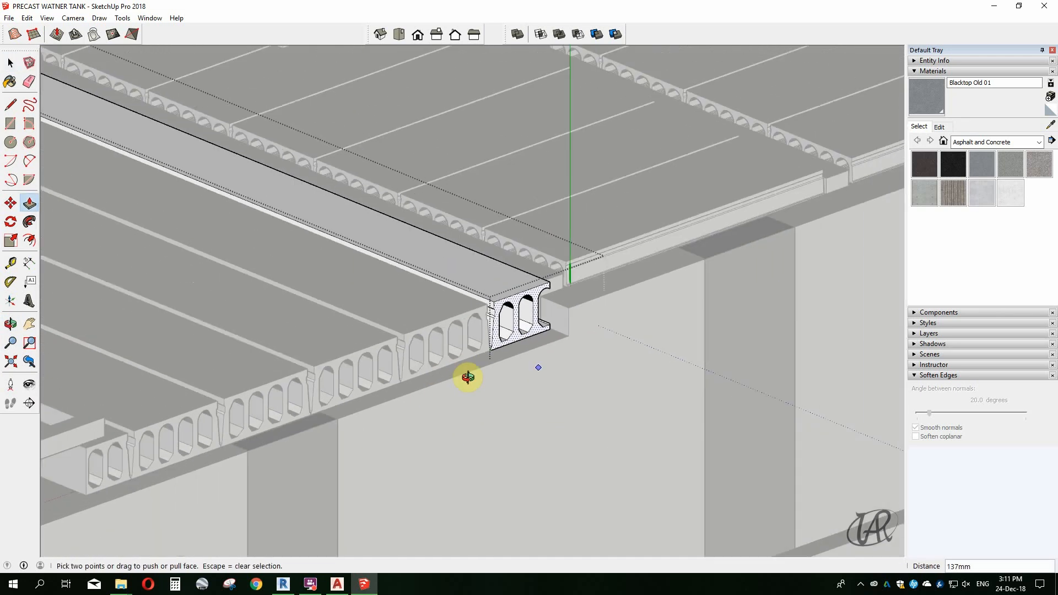
pyautogui.press('space')
pyautogui.click(485, 378)
# Unhide the perimeter beam and examine how the slab ends meet it around the roof.
pyautogui.scroll(-5, 634, 259)
pyautogui.scroll(3, 617, 183)
pyautogui.moveTo(612, 185); pyautogui.dragTo(489, 213, button='middle')
pyautogui.scroll(3, 349, 298)
pyautogui.moveTo(408, 275)
pyautogui.mouseDown(button='middle')
pyautogui.moveTo(208, 408)
pyautogui.moveTo(638, 267)
pyautogui.moveTo(423, 286)
pyautogui.mouseUp(button='middle')
pyautogui.scroll(3, 547, 256)
pyautogui.moveTo(547, 256); pyautogui.dragTo(215, 380, button='middle')
pyautogui.scroll(5, 602, 224)
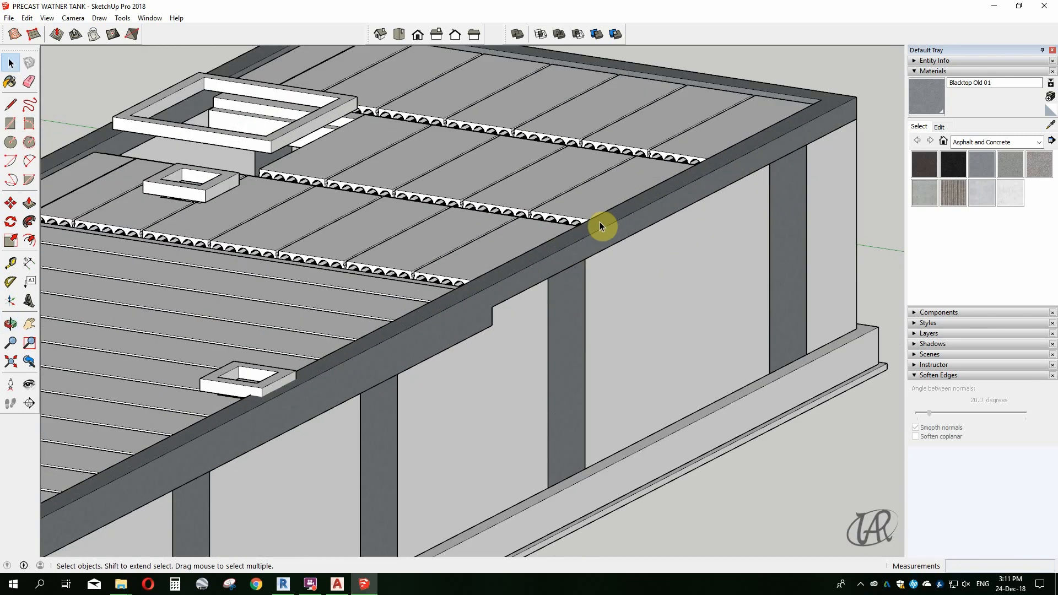
pyautogui.moveTo(602, 224); pyautogui.dragTo(400, 179, button='middle')
pyautogui.scroll(3, 400, 179)
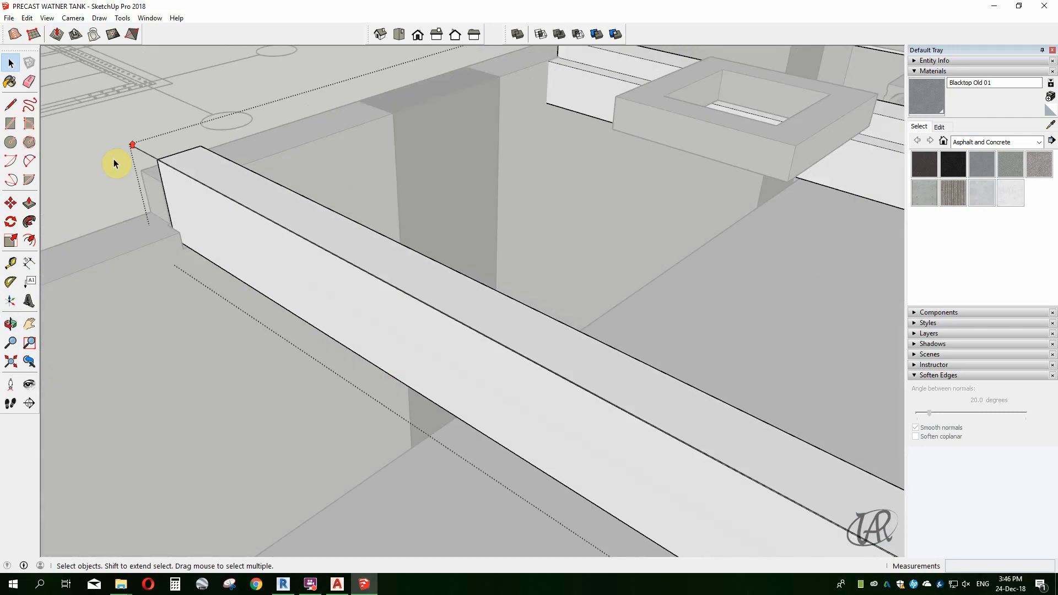
# Trace the stepped end profile of the roof support beam on the long wall's inner face.
pyautogui.moveTo(113, 160); pyautogui.dragTo(413, 287, button='middle')
pyautogui.click(440, 235)
pyautogui.press('l')
pyautogui.scroll(2, 441, 375)
pyautogui.moveTo(442, 375)
pyautogui.mouseDown(button='middle')
pyautogui.moveTo(442, 201)
pyautogui.moveTo(437, 366)
pyautogui.mouseUp(button='middle')
pyautogui.scroll(3, 394, 309)
pyautogui.moveTo(398, 307); pyautogui.dragTo(604, 310, button='middle')
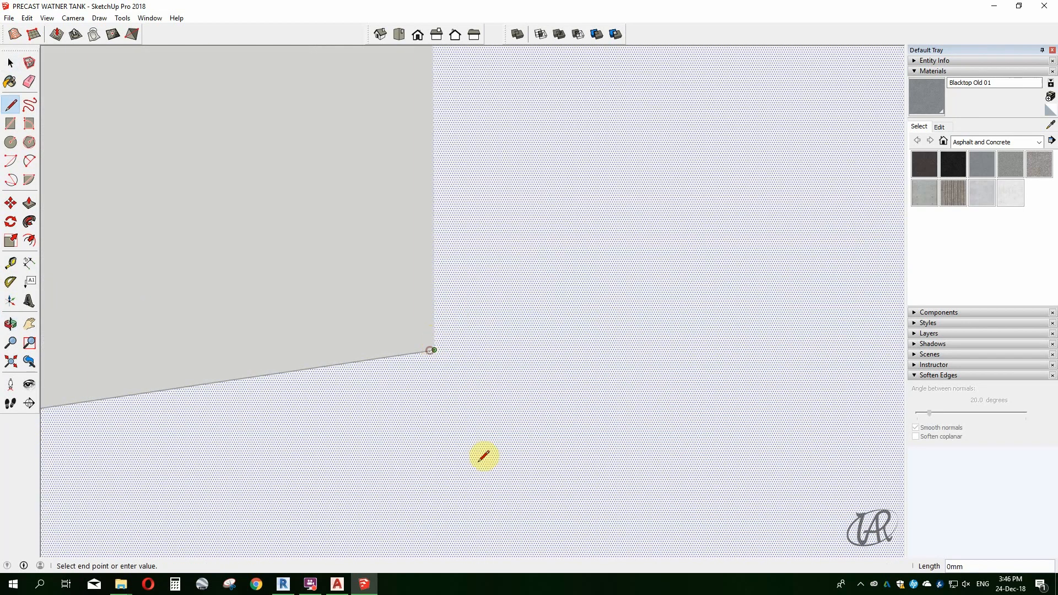
pyautogui.moveTo(484, 457); pyautogui.dragTo(432, 402, button='middle')
pyautogui.press('Escape')
# Push the traced beam profile 150 mm into the wall to form a beam pocket.
pyautogui.press('space')
pyautogui.press('p')
pyautogui.click(430, 400)
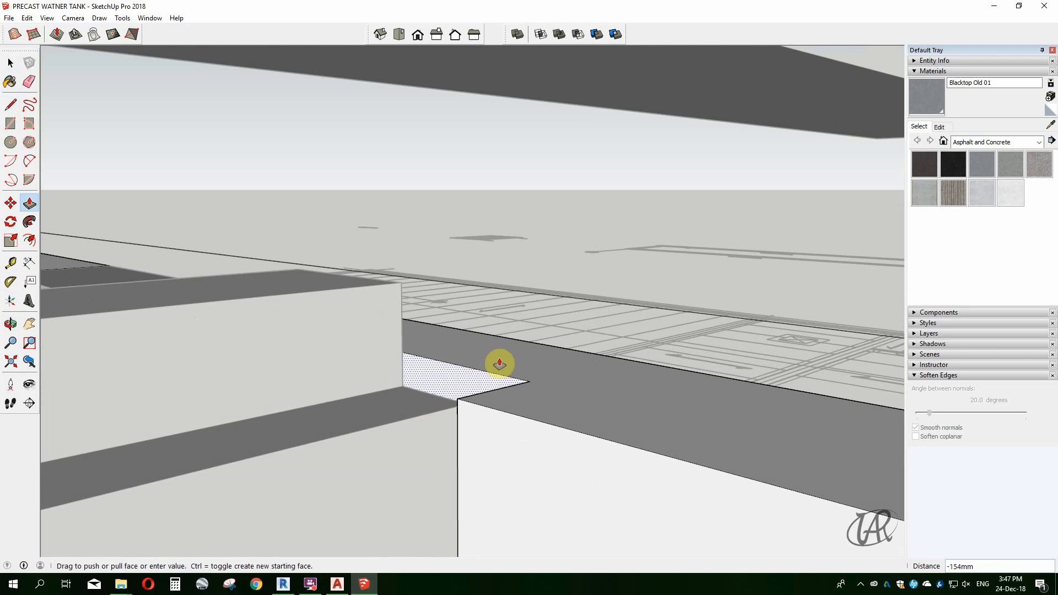
pyautogui.press('Return')
# Push the side faces of the first wall's beam pocket outward 20 mm to leave clearance beside the beam.
pyautogui.moveTo(500, 364); pyautogui.dragTo(674, 367, button='middle')
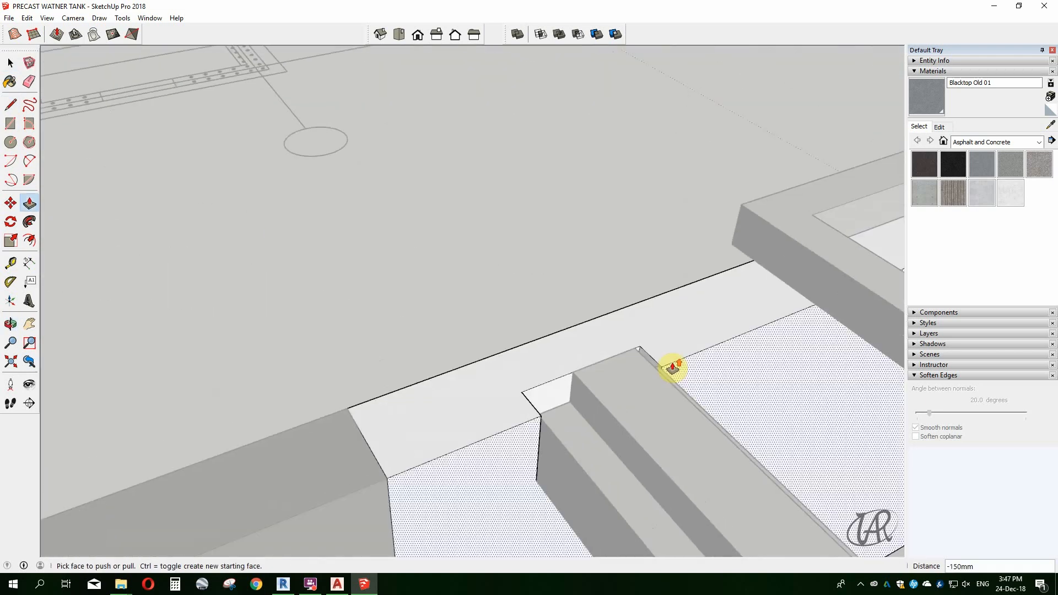
pyautogui.click(733, 358)
pyautogui.click(745, 334)
pyautogui.moveTo(744, 335); pyautogui.dragTo(364, 435, button='middle')
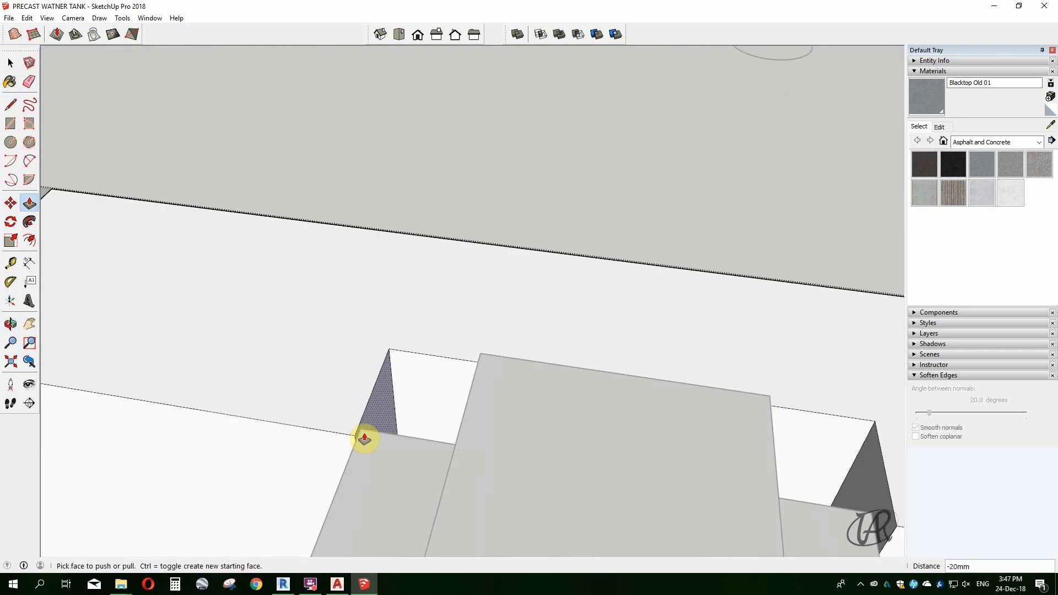
pyautogui.moveTo(281, 371); pyautogui.dragTo(601, 379, button='middle')
pyautogui.scroll(5, 505, 481)
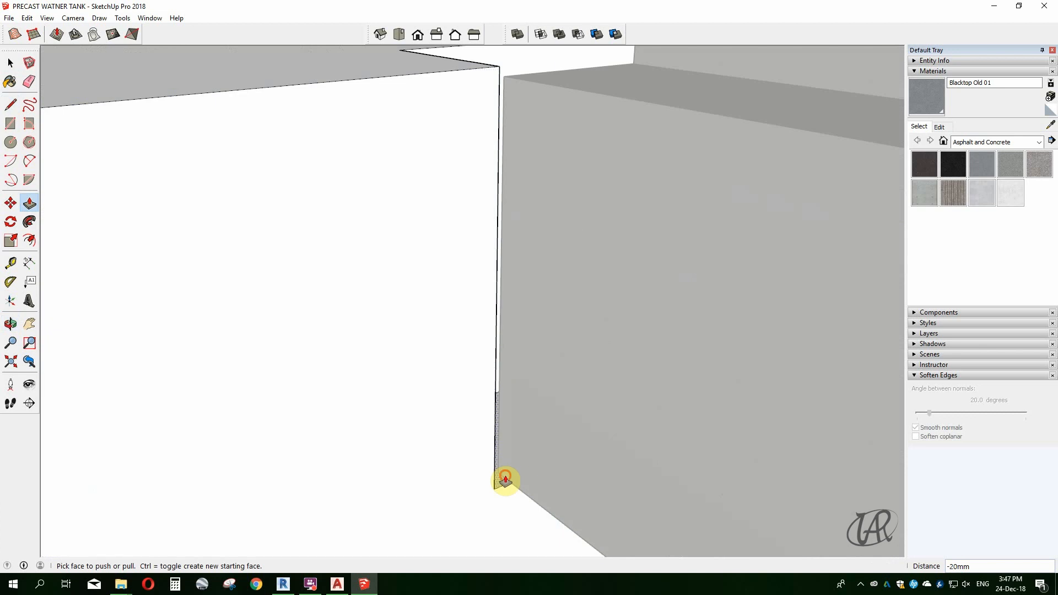
pyautogui.press('Return')
# Outline the support beam's end on the opposite wall's inner face with a rectangle.
pyautogui.scroll(-10, 517, 533)
pyautogui.moveTo(529, 440); pyautogui.dragTo(675, 282, button='middle')
pyautogui.scroll(5, 640, 270)
pyautogui.moveTo(576, 338); pyautogui.dragTo(822, 173, button='middle')
pyautogui.press('space')
pyautogui.doubleClick(833, 181)
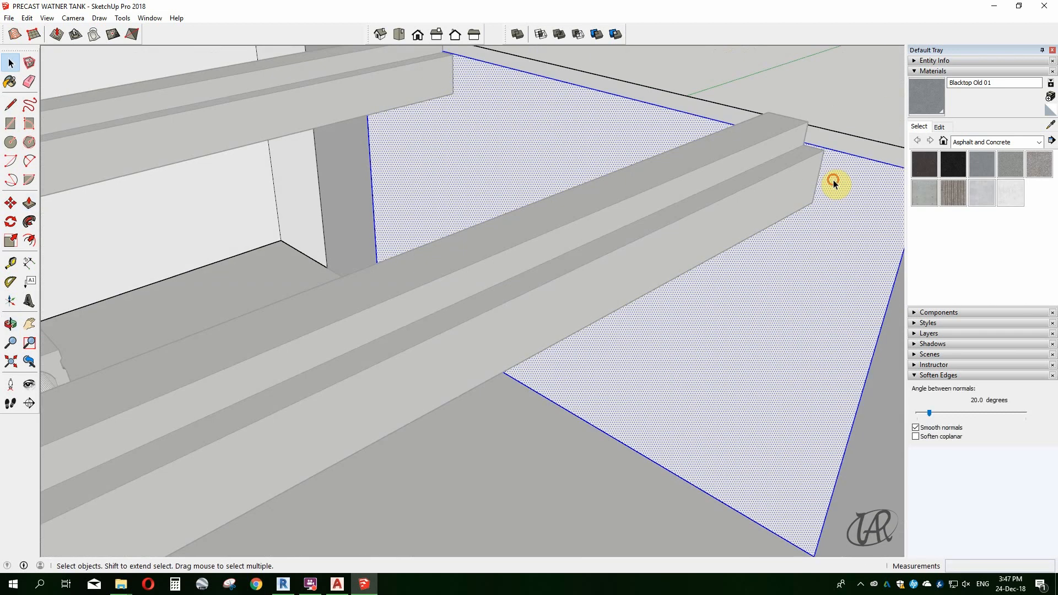
pyautogui.click(834, 182)
pyautogui.press('l')
pyautogui.scroll(2, 838, 185)
pyautogui.moveTo(808, 214); pyautogui.dragTo(755, 231, button='middle')
pyautogui.press('r')
pyautogui.click(730, 63)
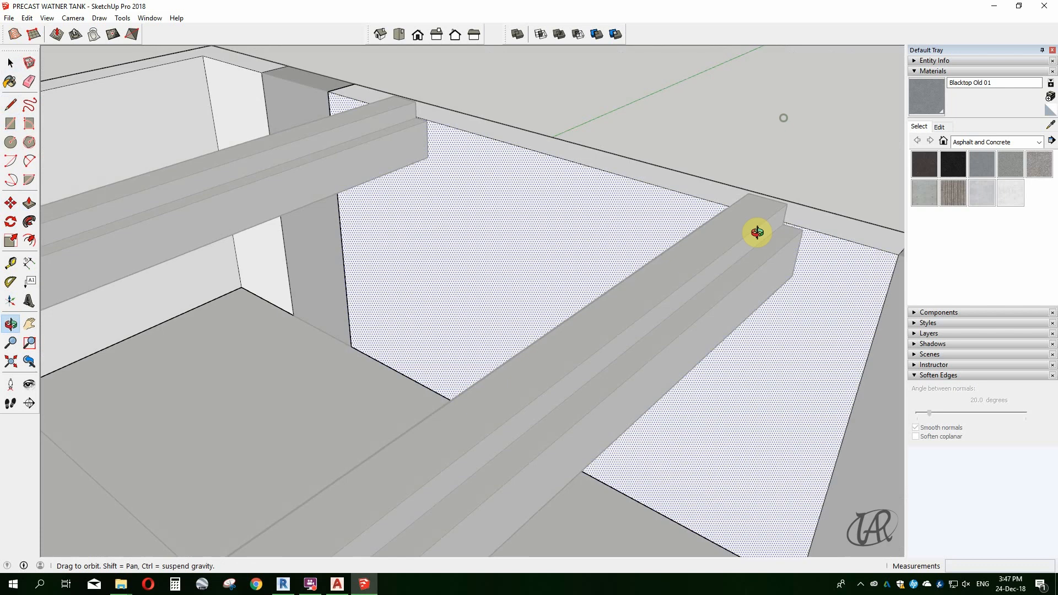
pyautogui.scroll(3, 794, 232)
pyautogui.click(801, 237)
# Move the outline's edge above the beam's ledge up toward the wall's top edge.
pyautogui.press('space')
pyautogui.scroll(3, 799, 237)
pyautogui.click(816, 231)
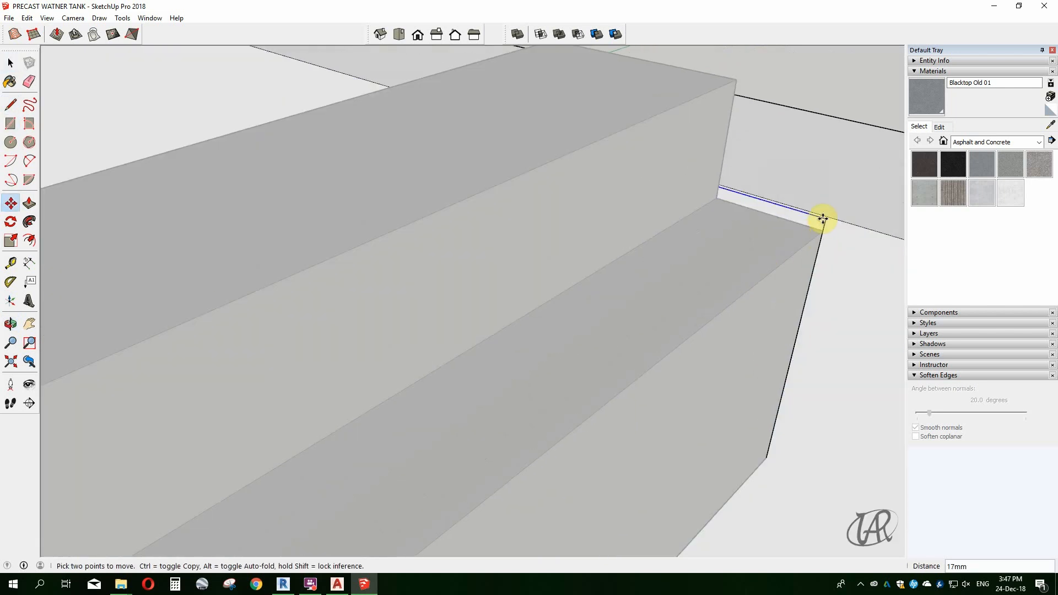
pyautogui.scroll(1, 825, 219)
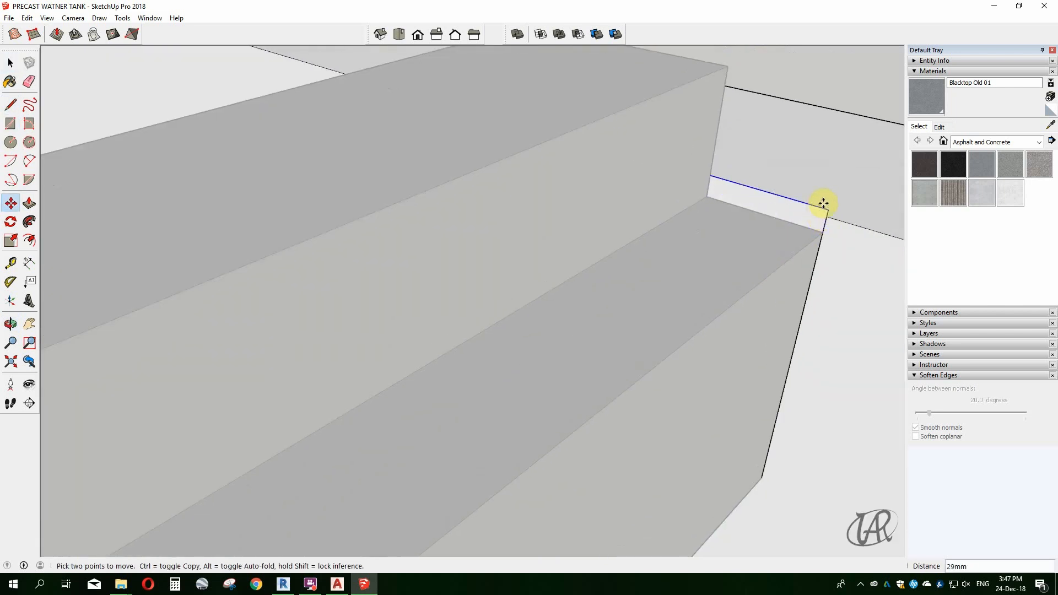
pyautogui.click(824, 204)
# Select the outline edges around the beam's ledge and move them about 23 mm outward from the beam's corner.
pyautogui.press('space')
pyautogui.scroll(2, 816, 242)
pyautogui.moveTo(837, 215); pyautogui.dragTo(733, 274, button='middle')
pyautogui.scroll(2, 715, 268)
pyautogui.scroll(-6, 715, 268)
pyautogui.press('space')
pyautogui.moveTo(552, 167); pyautogui.dragTo(789, 404)
pyautogui.scroll(3, 719, 349)
pyautogui.scroll(1, 699, 210)
pyautogui.press('m')
pyautogui.click(737, 243)
pyautogui.scroll(2, 739, 240)
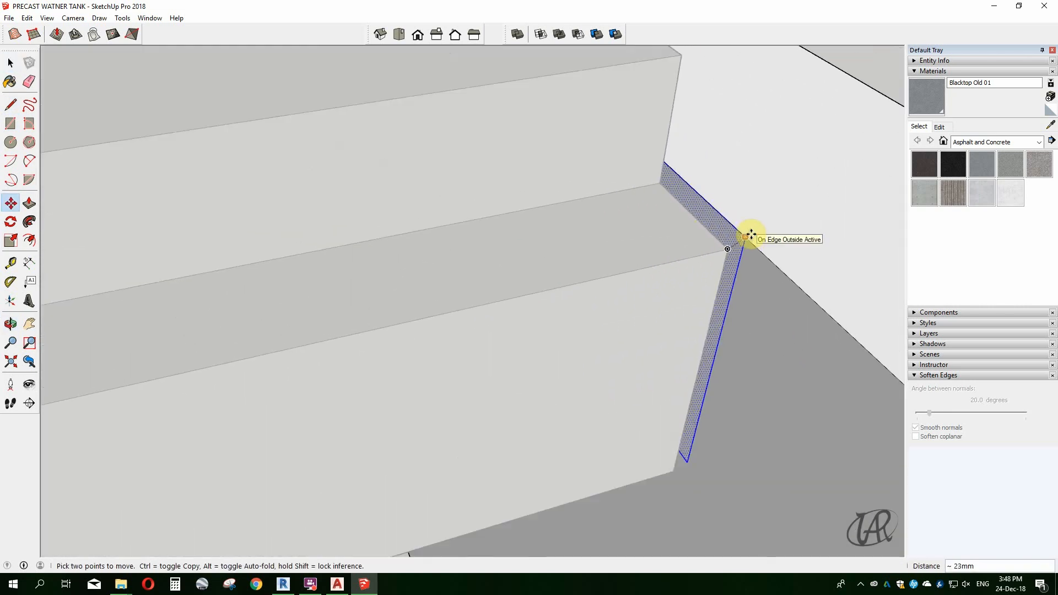
pyautogui.moveTo(753, 238)
pyautogui.mouseDown(button='middle')
pyautogui.moveTo(733, 213)
pyautogui.moveTo(743, 209)
pyautogui.moveTo(760, 251)
pyautogui.moveTo(730, 165)
pyautogui.moveTo(654, 137)
pyautogui.moveTo(680, 231)
pyautogui.moveTo(631, 182)
pyautogui.moveTo(501, 165)
pyautogui.moveTo(656, 312)
pyautogui.mouseUp(button='middle')
pyautogui.press('space')
pyautogui.scroll(4, 683, 297)
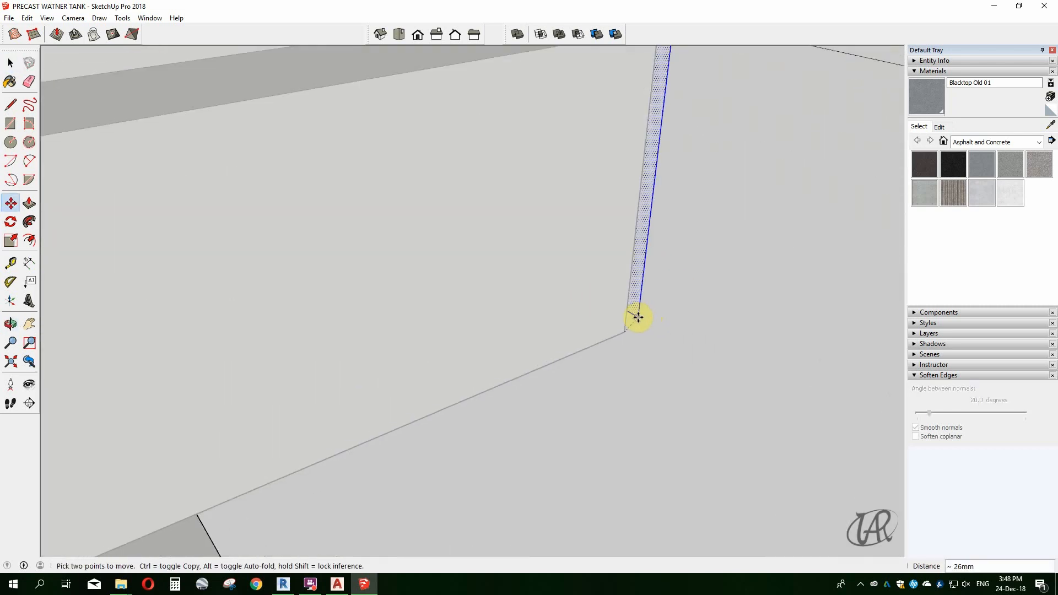
# Push the outlined area and its lower strip into the wall to form the pocket for the beam's other end.
pyautogui.moveTo(636, 322); pyautogui.dragTo(651, 140, button='middle')
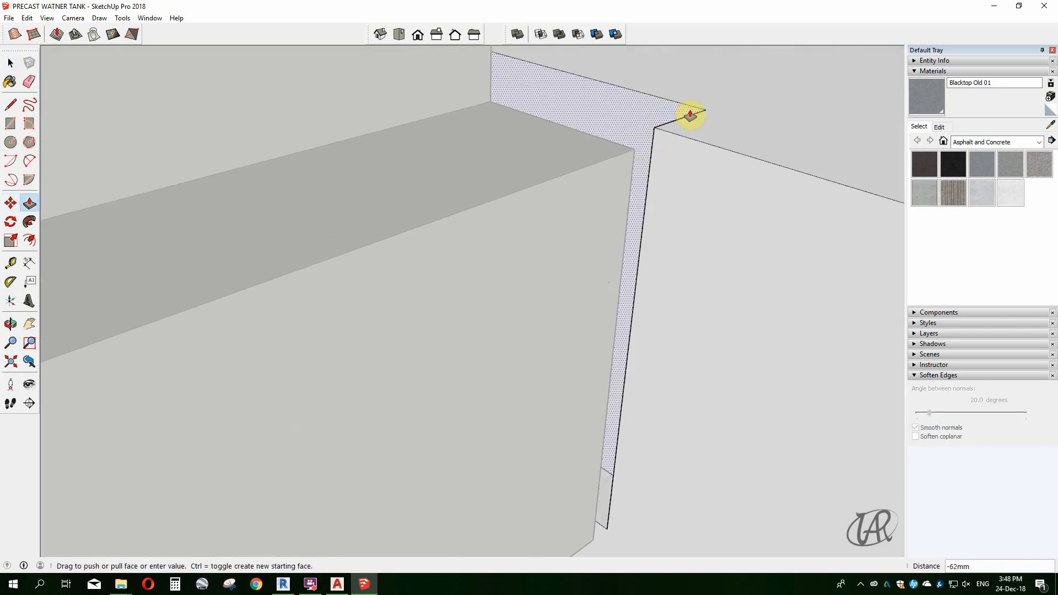
pyautogui.click(699, 116)
pyautogui.scroll(-3, 691, 237)
pyautogui.scroll(2, 651, 380)
pyautogui.click(638, 422)
pyautogui.click(630, 463)
# Push the pocket's side face beside the beam's ledge 20 mm further into the wall.
pyautogui.scroll(-2, 507, 359)
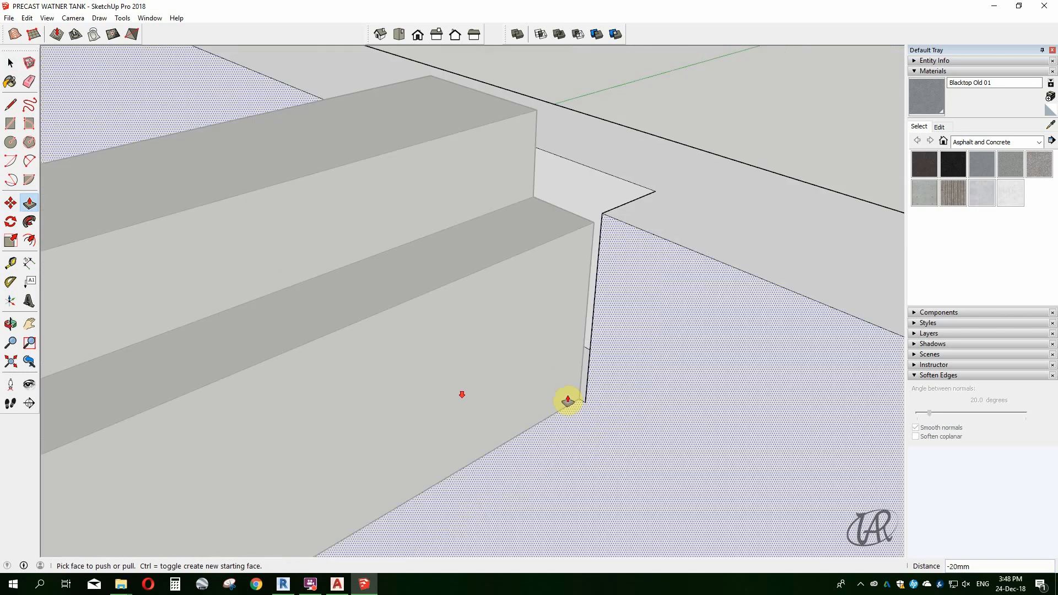
pyautogui.moveTo(463, 395); pyautogui.dragTo(468, 485, button='middle')
pyautogui.scroll(1, 438, 65)
pyautogui.doubleClick(392, 68)
pyautogui.scroll(-1, 392, 184)
pyautogui.moveTo(305, 286); pyautogui.dragTo(439, 275, button='middle')
pyautogui.click(435, 275)
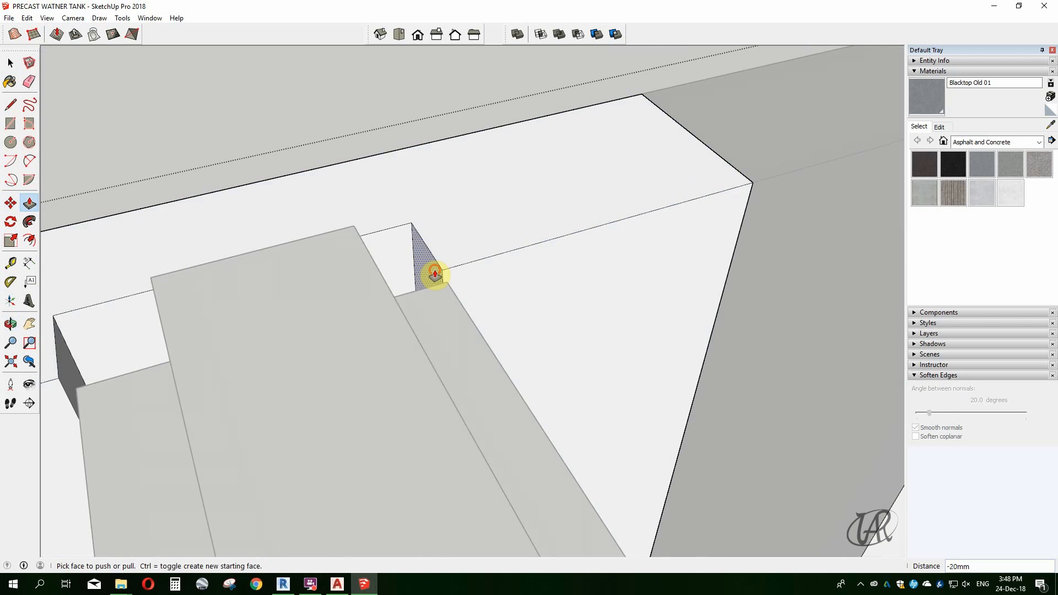
pyautogui.press('Return')
# Open the support beam for editing and extend its end face about 82 mm into the wall pocket.
pyautogui.press('space')
pyautogui.click(441, 281)
pyautogui.scroll(-3, 441, 282)
pyautogui.moveTo(338, 316); pyautogui.dragTo(584, 270, button='middle')
pyautogui.click(586, 265)
pyautogui.doubleClick(588, 276)
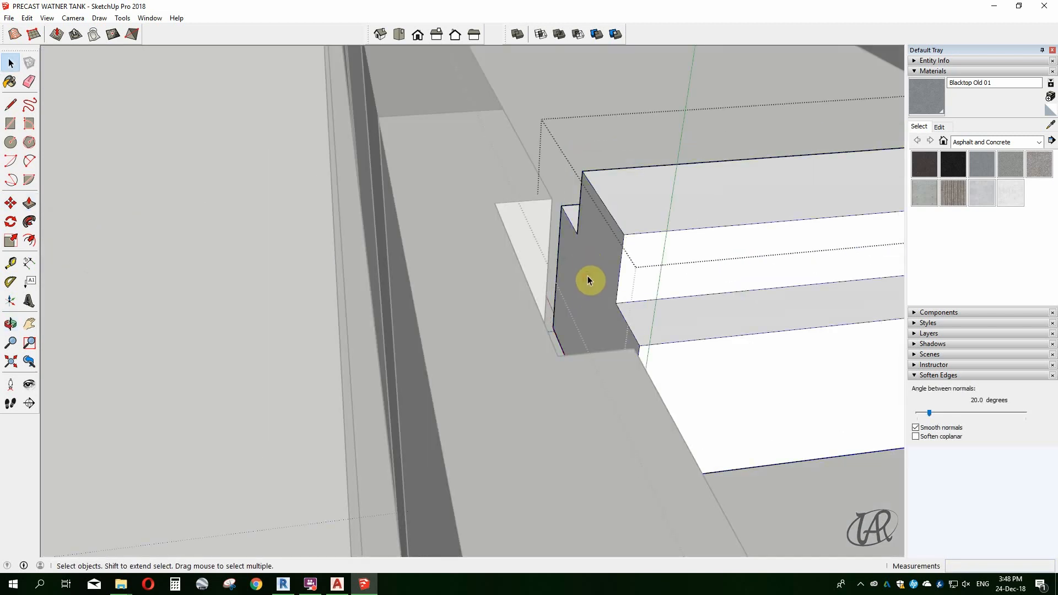
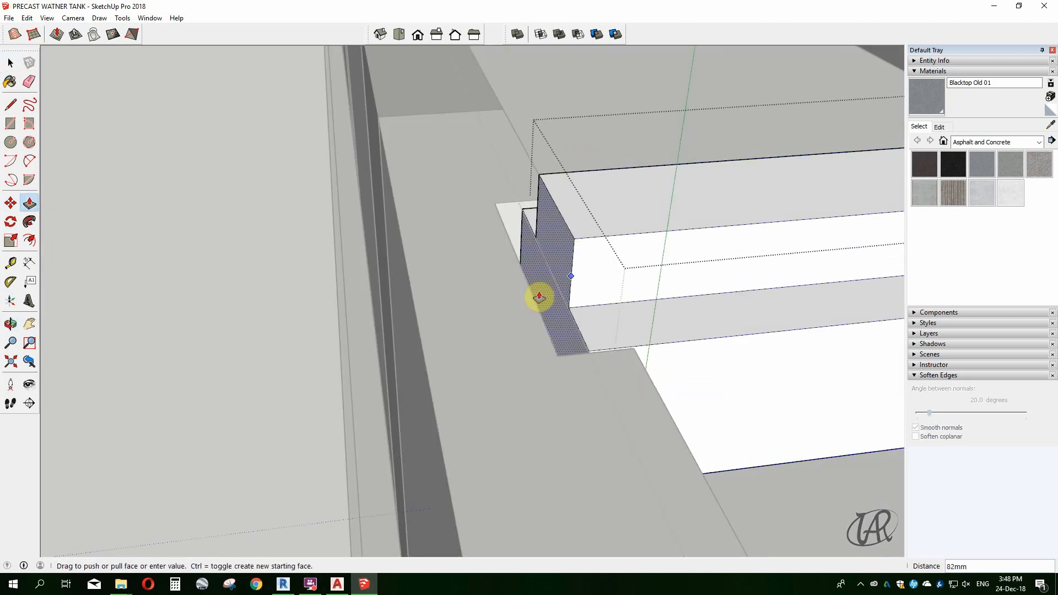
pyautogui.click(540, 298)
# Extend the support beam's opposite end into its pocket in the facing wall.
pyautogui.scroll(-4, 298, 370)
pyautogui.moveTo(577, 402); pyautogui.dragTo(567, 202, button='middle')
pyautogui.scroll(3, 388, 463)
pyautogui.press('space')
pyautogui.click(388, 407)
pyautogui.press('Return')
pyautogui.scroll(-3, 398, 422)
pyautogui.press('space')
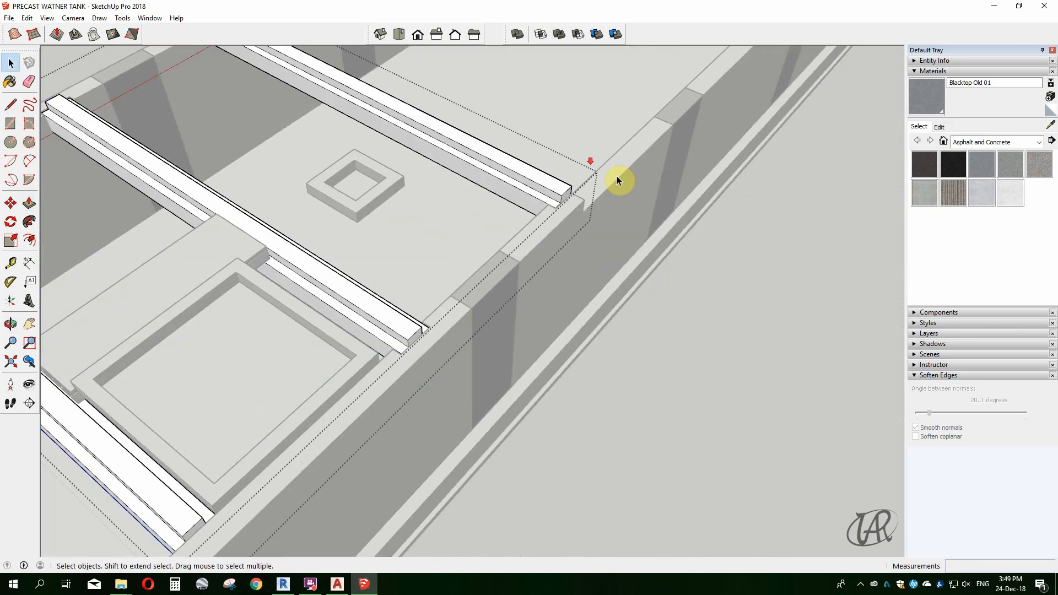
# Outline the next support beam's end on the wall's inner face with a rectangle and move the outline's edges outward.
pyautogui.click(617, 177)
pyautogui.moveTo(336, 414); pyautogui.dragTo(524, 281, button='middle')
pyautogui.scroll(-4, 524, 282)
pyautogui.scroll(8, 524, 281)
pyautogui.click(653, 294)
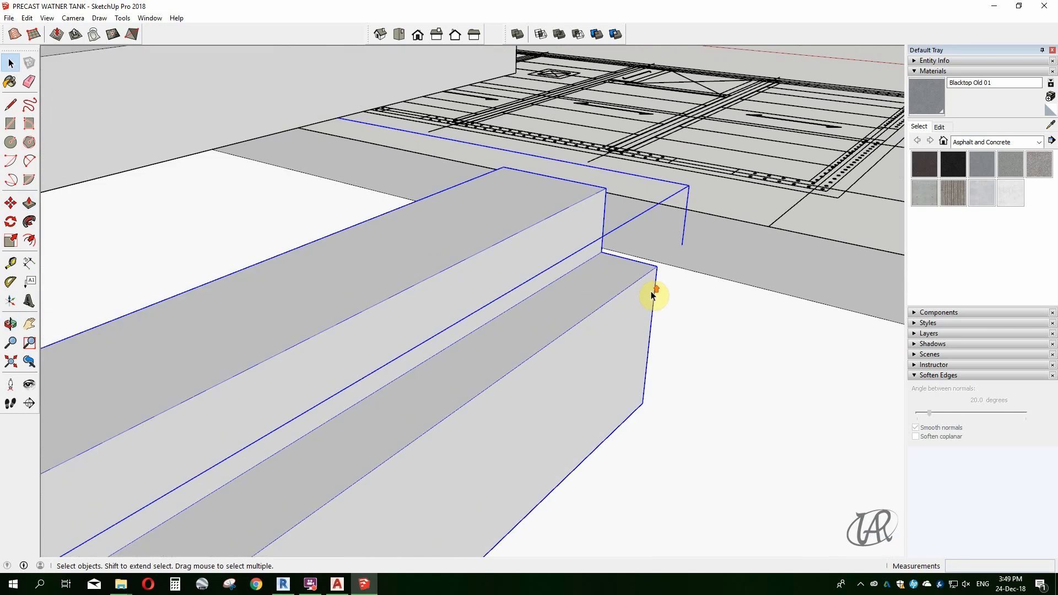
pyautogui.moveTo(655, 295); pyautogui.dragTo(620, 326, button='middle')
pyautogui.press('r')
pyautogui.press('space')
pyautogui.press('m')
pyautogui.press('space')
# Push the outlined area around this beam's end into the wall to form its pocket.
pyautogui.press('p')
pyautogui.click(620, 327)
pyautogui.click(640, 300)
pyautogui.scroll(-1, 639, 300)
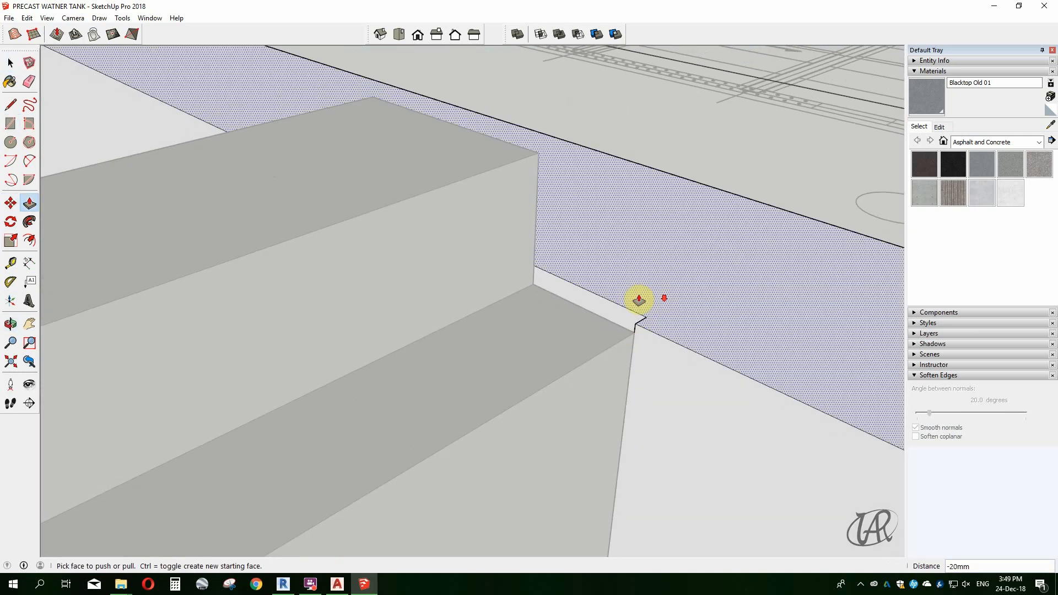
# Widen the new pocket by pushing its side faces 20 mm outward around the beam's end.
pyautogui.scroll(-5, 607, 291)
pyautogui.moveTo(589, 296); pyautogui.dragTo(513, 284, button='middle')
pyautogui.click(591, 280)
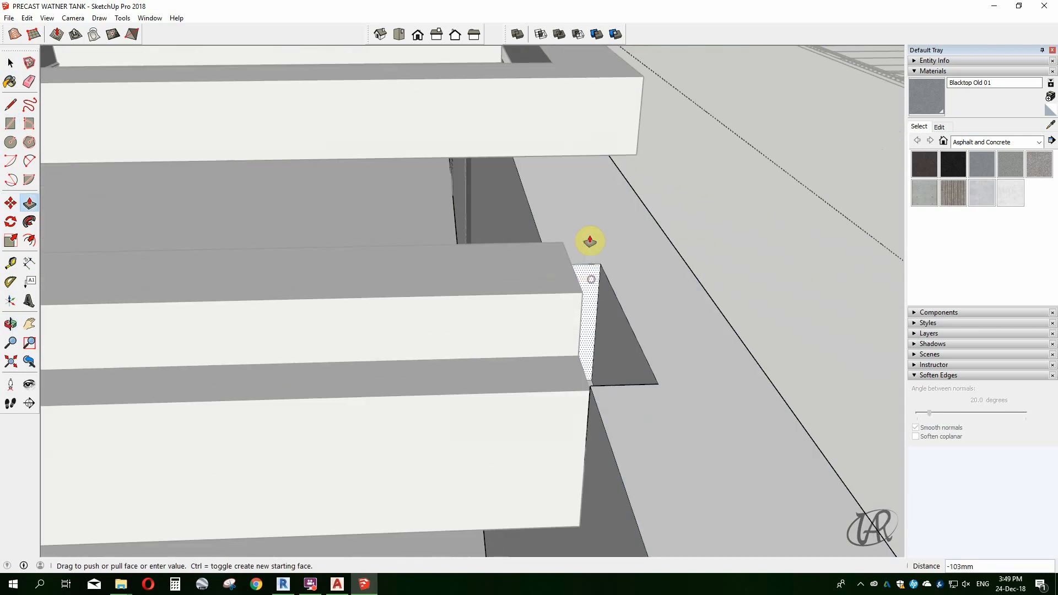
pyautogui.moveTo(353, 325); pyautogui.dragTo(480, 266, button='middle')
pyautogui.scroll(1, 599, 275)
pyautogui.click(599, 275)
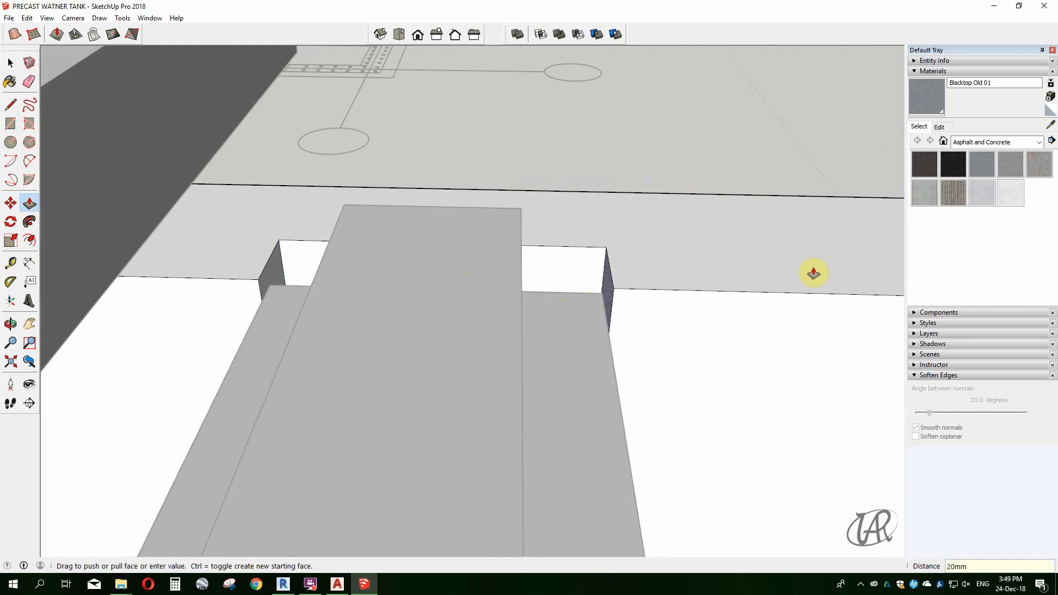
pyautogui.moveTo(799, 292); pyautogui.dragTo(562, 276, button='middle')
pyautogui.scroll(3, 537, 412)
pyautogui.click(530, 490)
# Open the beam for editing, extend its end face 120 mm into the new pocket, and close the beam group.
pyautogui.scroll(-5, 461, 529)
pyautogui.moveTo(689, 181); pyautogui.dragTo(487, 211, button='middle')
pyautogui.press('space')
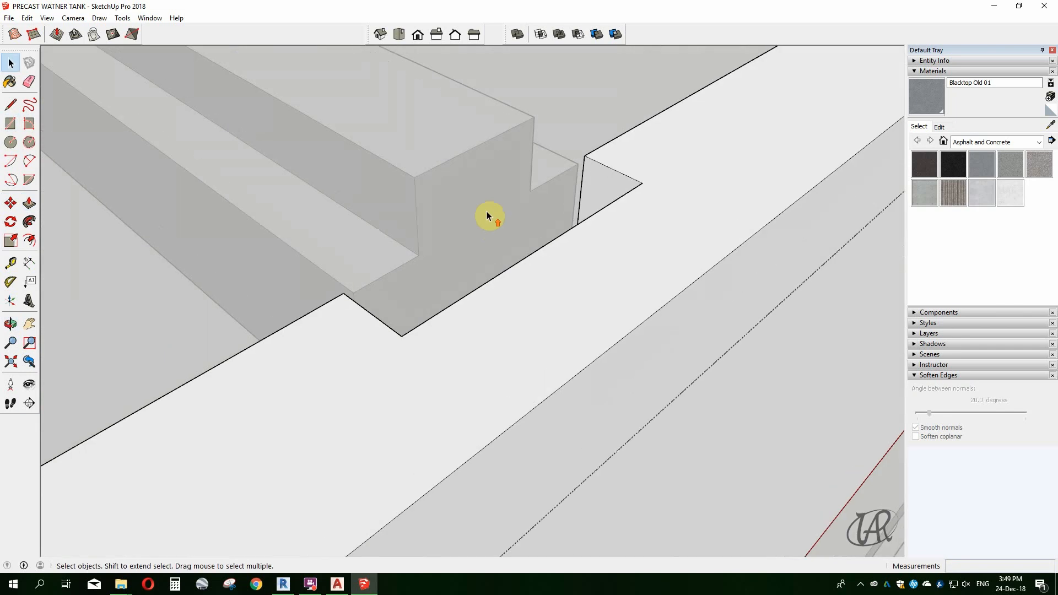
pyautogui.click(487, 210)
pyautogui.doubleClick(456, 213)
pyautogui.press('p')
pyautogui.click(465, 215)
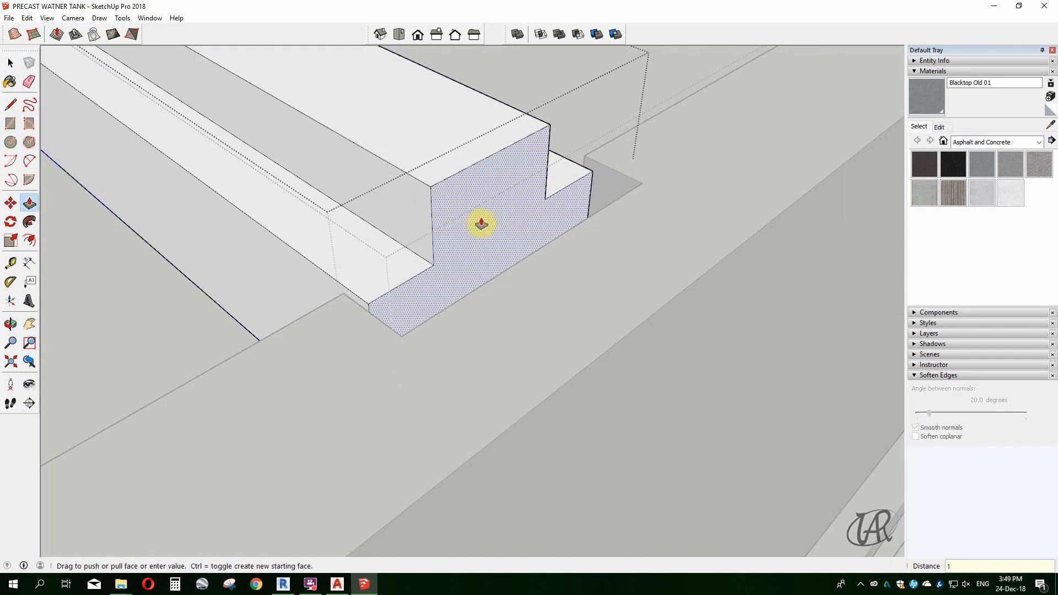
pyautogui.scroll(-10, 496, 265)
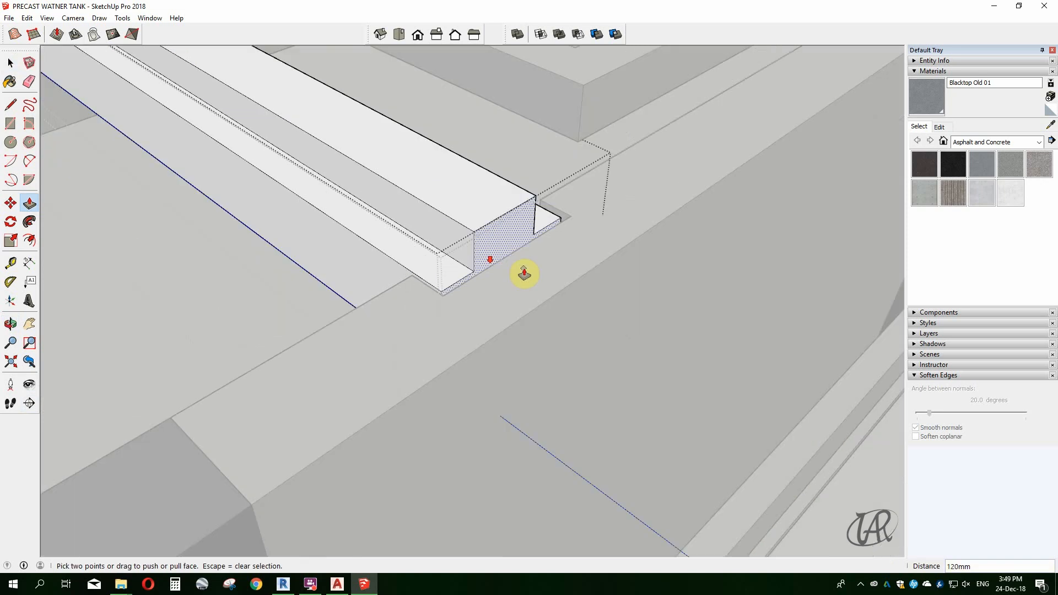
pyautogui.scroll(10, 378, 172)
pyautogui.press('space')
pyautogui.click(265, 243)
pyautogui.scroll(-7, 487, 115)
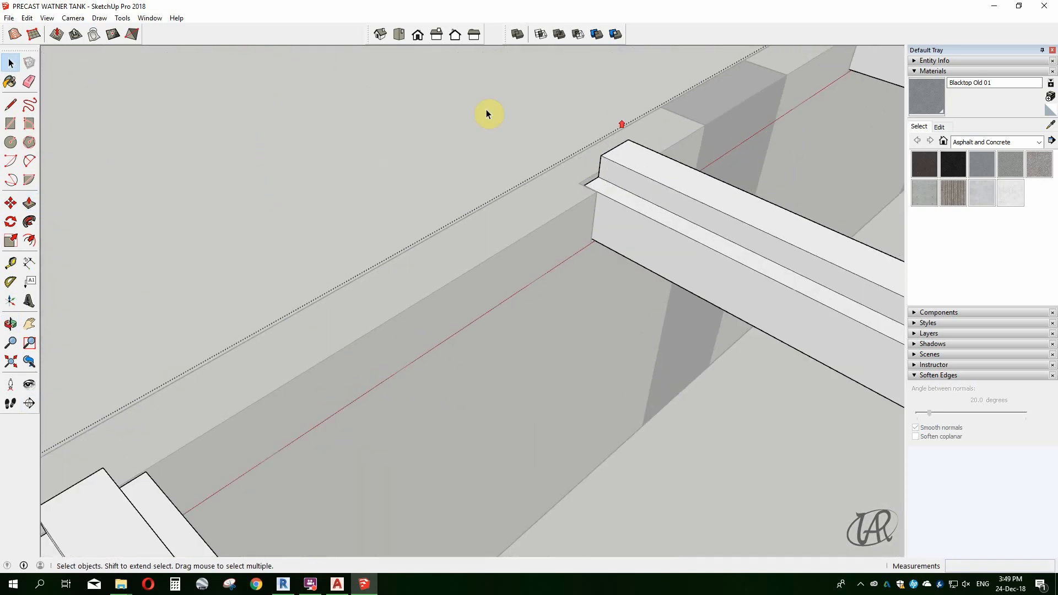
pyautogui.click(488, 114)
# Open the opposite wall and copy the pocket outline's vertical and lower edges about 3833 mm along it to the next beam.
pyautogui.doubleClick(525, 227)
pyautogui.scroll(6, 569, 208)
pyautogui.scroll(-2, 516, 338)
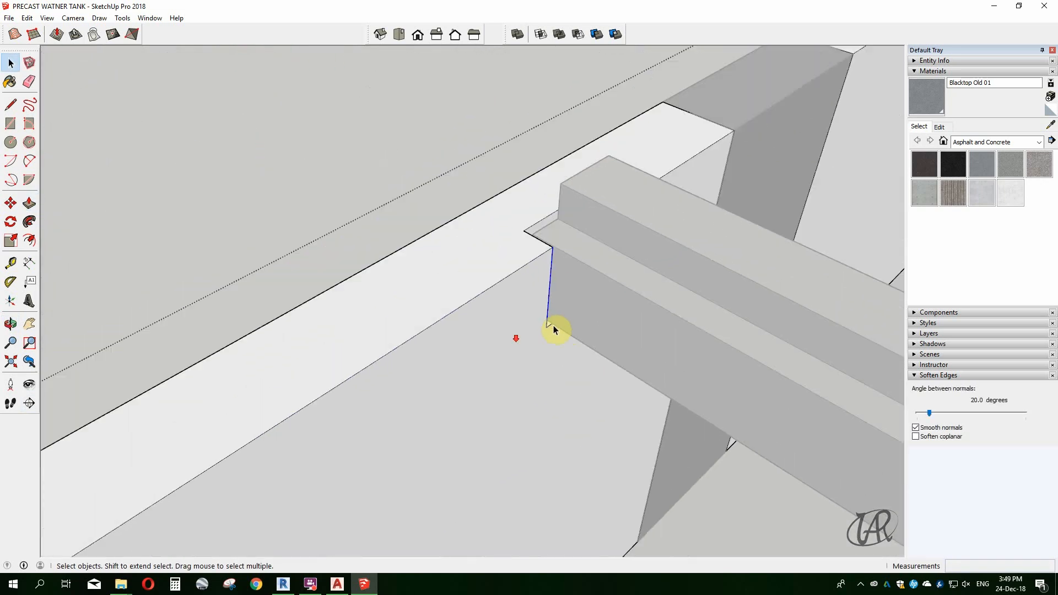
pyautogui.moveTo(553, 325); pyautogui.dragTo(478, 119, button='middle')
pyautogui.scroll(3, 476, 108)
pyautogui.keyDown('shift'); pyautogui.click(476, 144); pyautogui.keyUp('shift')
pyautogui.scroll(-3, 476, 144)
pyautogui.moveTo(324, 170); pyautogui.dragTo(601, 251, button='middle')
pyautogui.scroll(2, 426, 131)
pyautogui.press('m')
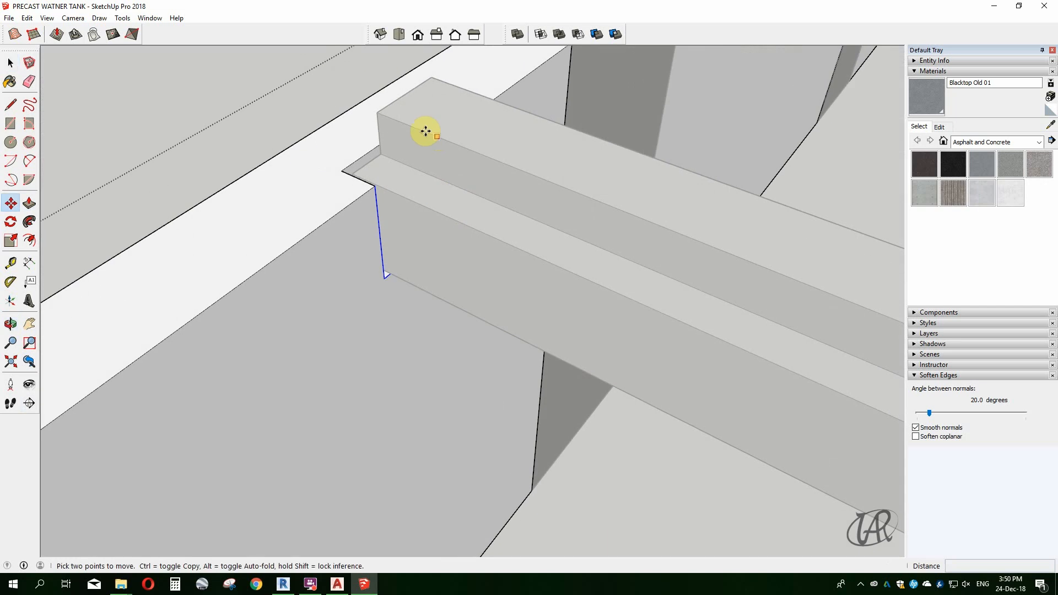
pyautogui.click(378, 111)
pyautogui.scroll(-4, 434, 116)
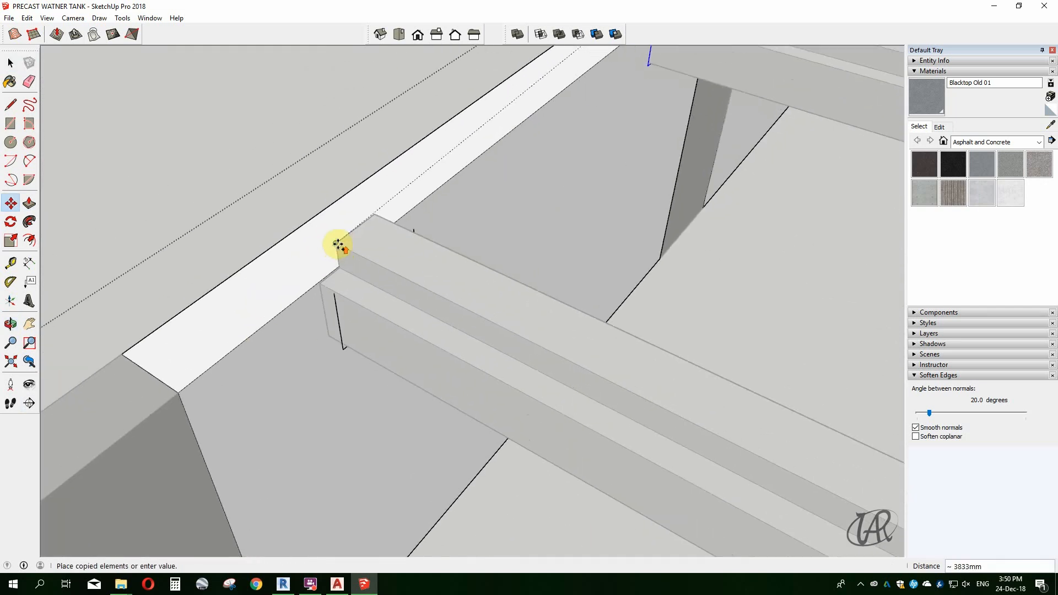
pyautogui.click(338, 243)
# Push the outlined area around the next beam's end into the wall to form its pocket.
pyautogui.moveTo(338, 243); pyautogui.dragTo(378, 172, button='middle')
pyautogui.scroll(5, 314, 236)
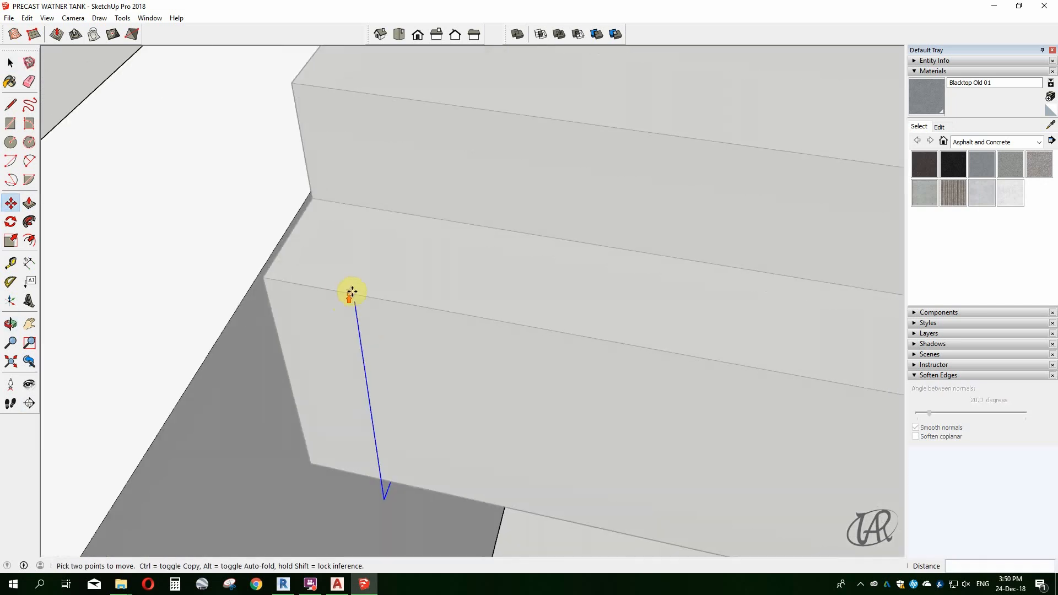
pyautogui.press('space')
pyautogui.moveTo(253, 288); pyautogui.dragTo(236, 288, button='middle')
pyautogui.scroll(1, 284, 258)
pyautogui.click(283, 257)
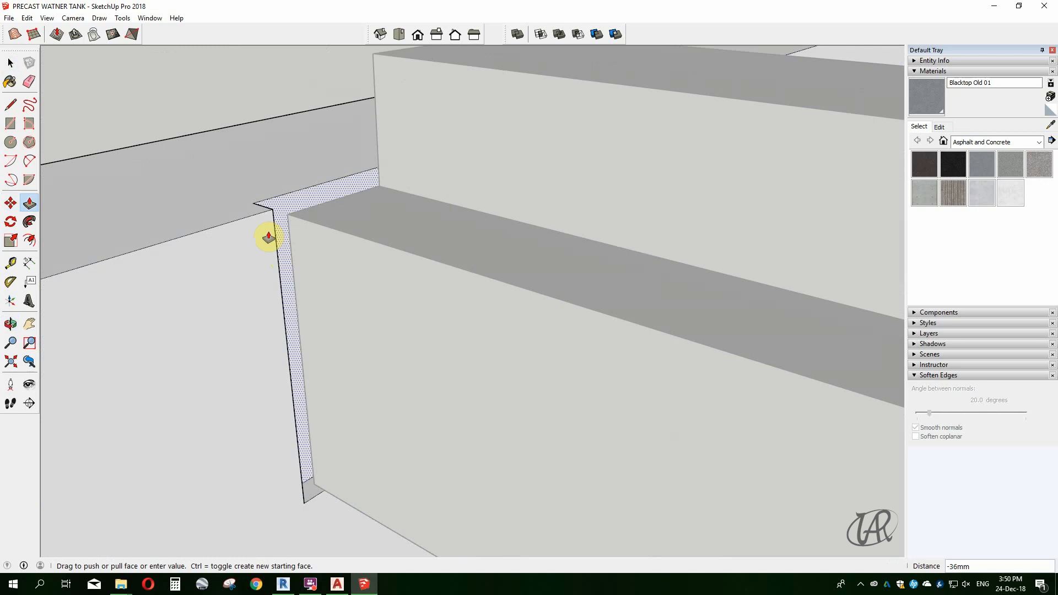
# Open this beam for editing and extend its end face into the wall pocket.
pyautogui.scroll(-5, 369, 305)
pyautogui.moveTo(369, 305); pyautogui.dragTo(451, 329, button='middle')
pyautogui.press('space')
pyautogui.scroll(2, 411, 286)
pyautogui.doubleClick(411, 287)
pyautogui.press('p')
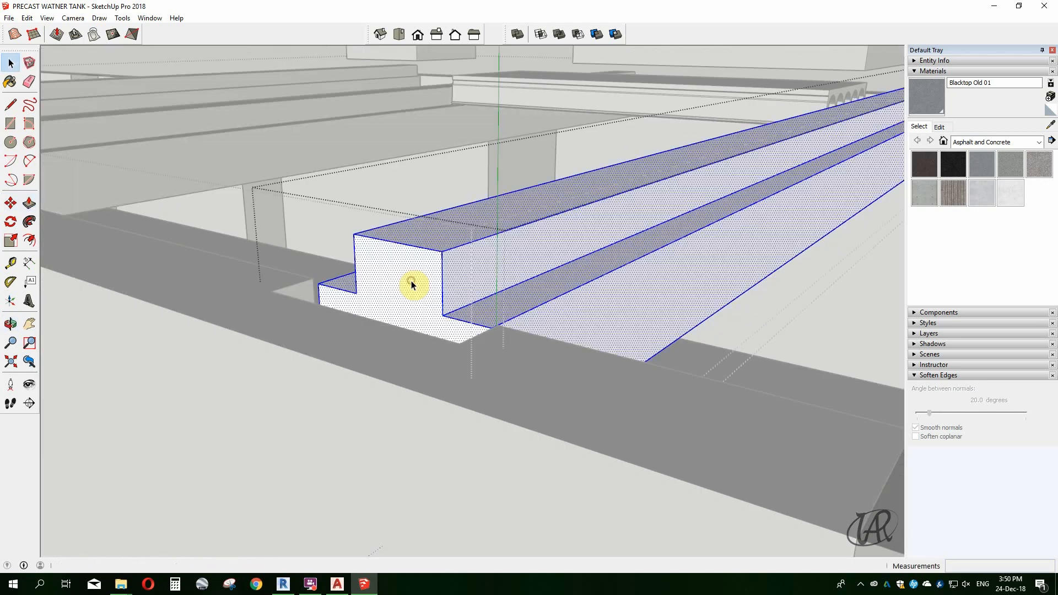
pyautogui.scroll(-6, 379, 307)
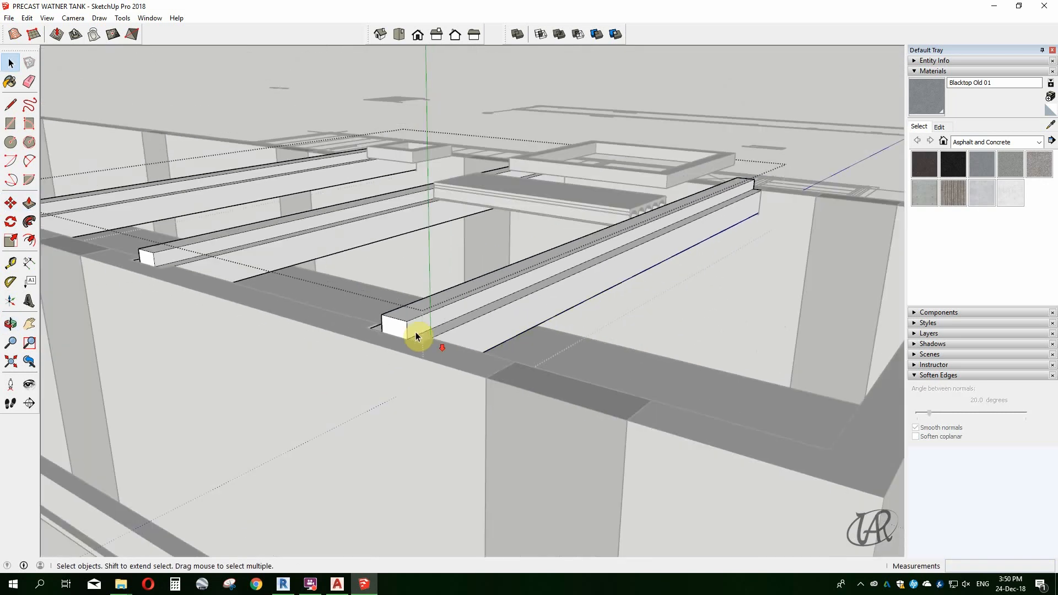
pyautogui.press('Escape')
# Unhide all hidden parts of the tank model.
pyautogui.hotkey('alt', 'e')
pyautogui.moveTo(415, 335); pyautogui.dragTo(328, 458, button='middle')
pyautogui.press('e')
pyautogui.press('a')
pyautogui.scroll(-4, 401, 379)
pyautogui.scroll(5, 540, 360)
pyautogui.moveTo(540, 360)
pyautogui.mouseDown(button='middle')
pyautogui.moveTo(506, 281)
pyautogui.moveTo(584, 226)
pyautogui.moveTo(421, 390)
pyautogui.moveTo(276, 380)
pyautogui.moveTo(272, 324)
pyautogui.moveTo(298, 264)
pyautogui.mouseUp(button='middle')
pyautogui.scroll(-5, 584, 227)
pyautogui.scroll(-5, 687, 354)
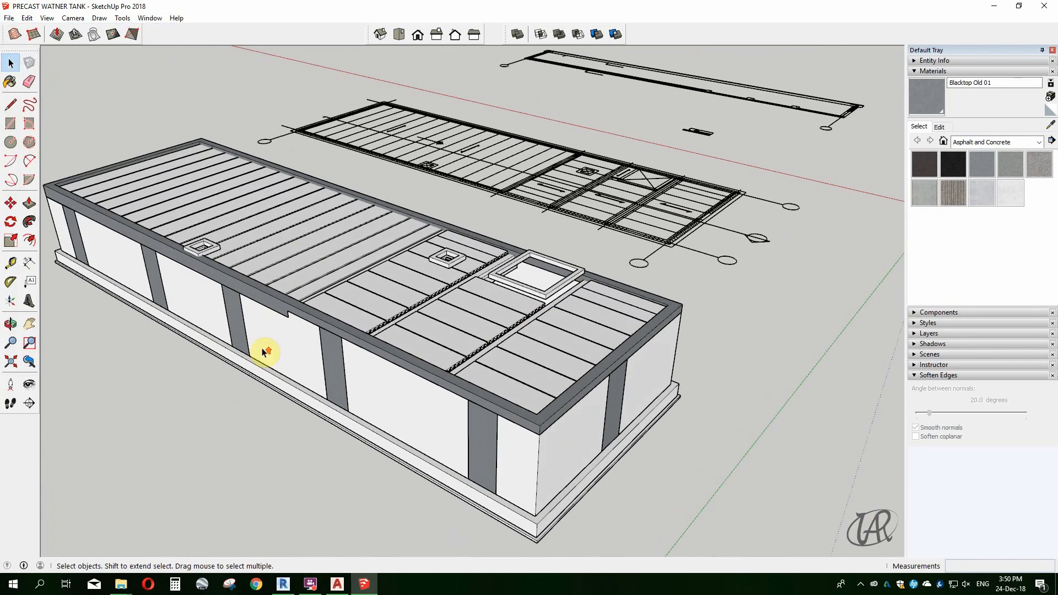
# Hide the perimeter beam on top of the walls and inspect the support beam ends in their pockets.
pyautogui.scroll(5, 267, 350)
pyautogui.rightClick(467, 365)
pyautogui.moveTo(514, 422); pyautogui.dragTo(673, 288, button='middle')
pyautogui.scroll(5, 488, 419)
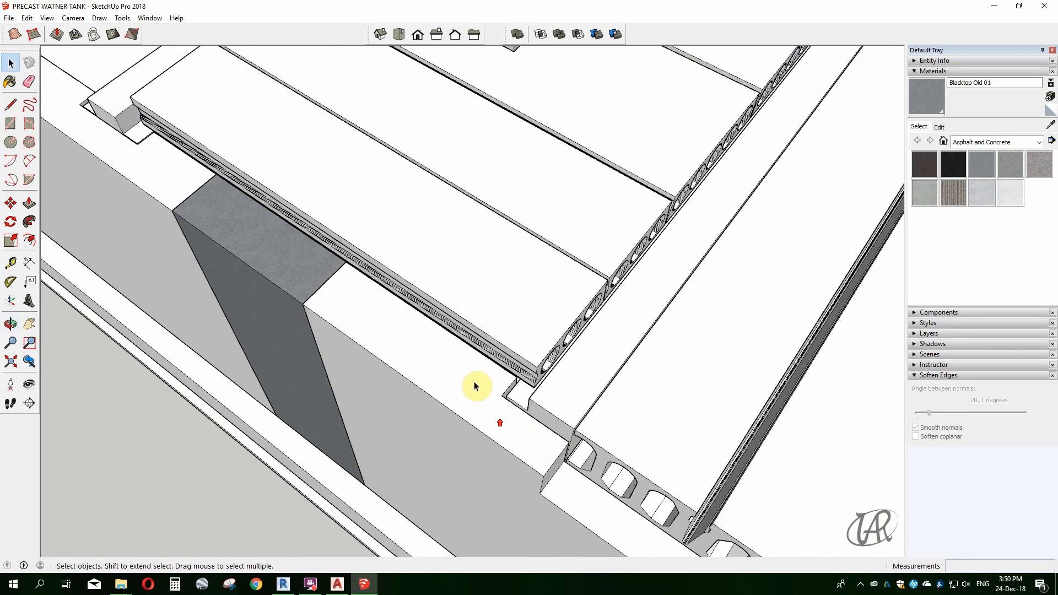
pyautogui.scroll(-3, 606, 446)
pyautogui.moveTo(193, 126)
pyautogui.mouseDown(button='middle')
pyautogui.moveTo(461, 134)
pyautogui.moveTo(183, 262)
pyautogui.mouseUp(button='middle')
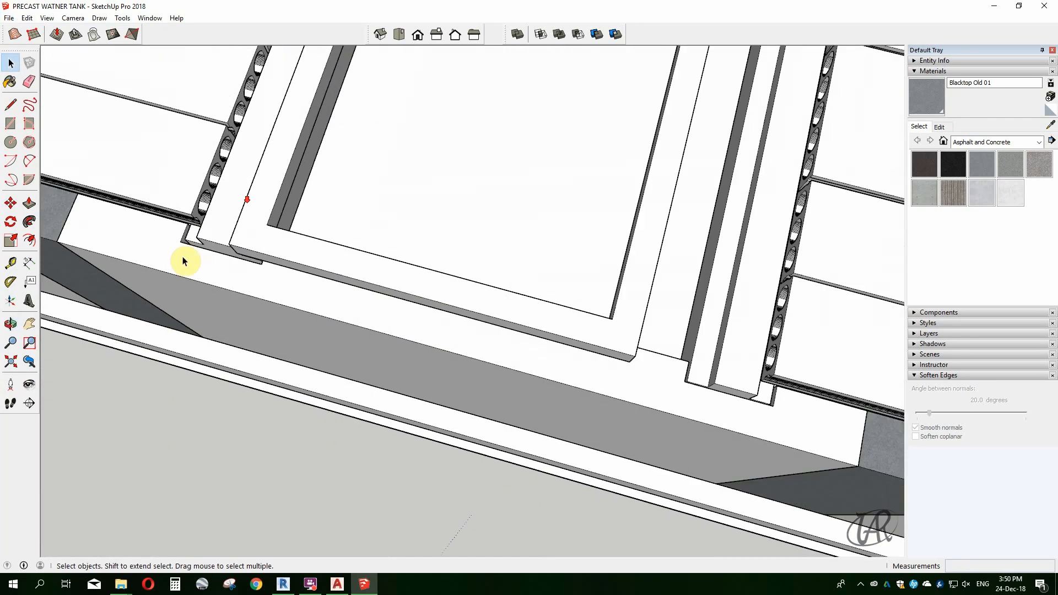
# Paint the roof opening frames with Blacktop Old 01 and the base ledge with Polished Concrete New.
pyautogui.scroll(2, 341, 201)
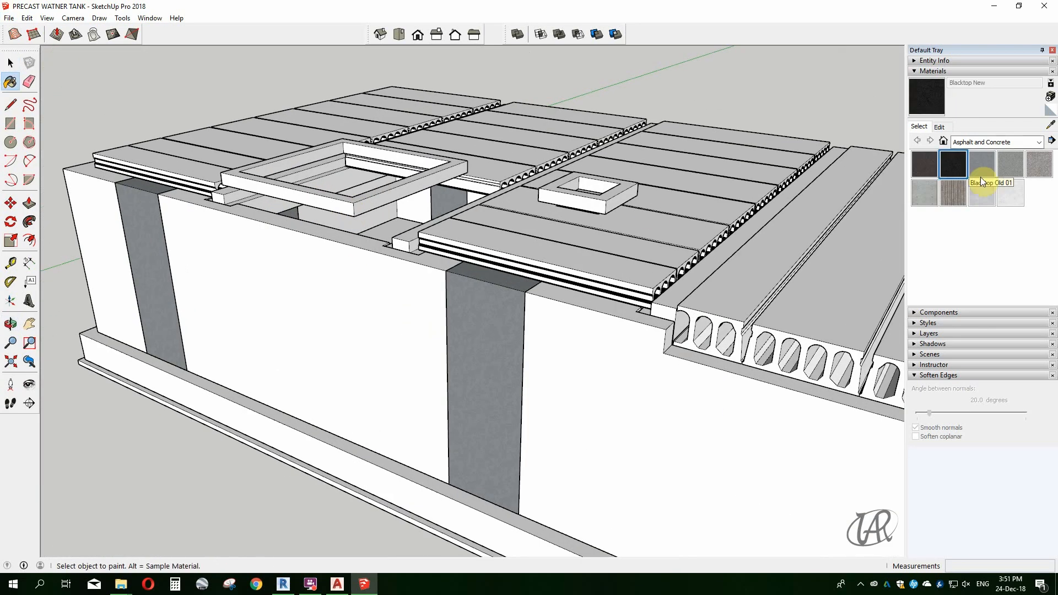
pyautogui.scroll(2, 323, 277)
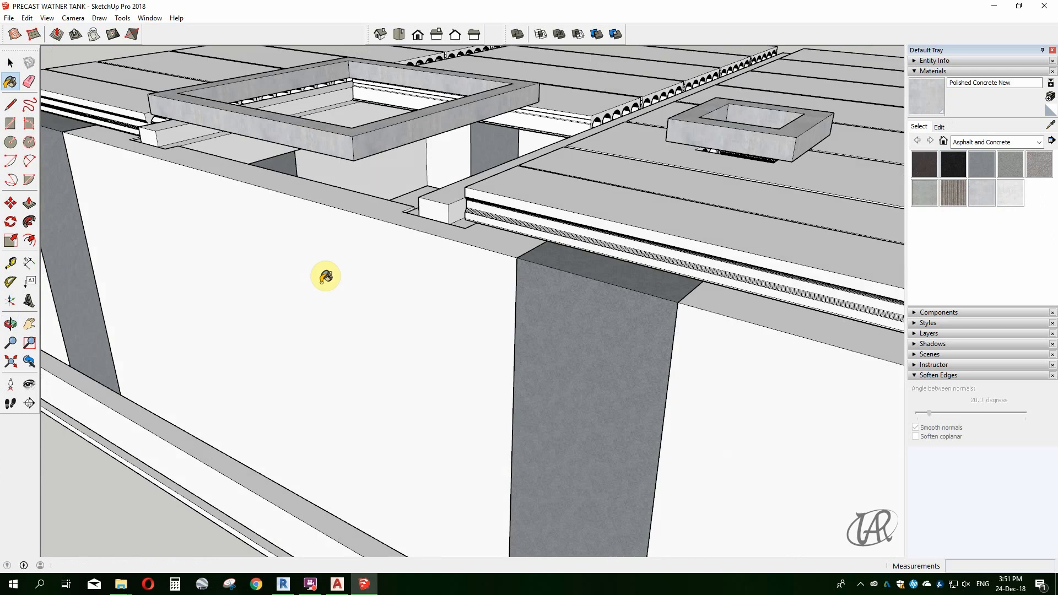
pyautogui.moveTo(99, 349); pyautogui.dragTo(215, 243, button='middle')
pyautogui.scroll(3, 215, 243)
pyautogui.click(399, 133)
pyautogui.scroll(-3, 399, 132)
pyautogui.moveTo(485, 242); pyautogui.dragTo(381, 220, button='middle')
pyautogui.scroll(3, 507, 154)
pyautogui.moveTo(507, 153); pyautogui.dragTo(530, 198, button='middle')
# Paint the hollow-core roof slabs with the Blacktop Old 02 material.
pyautogui.click(1009, 168)
pyautogui.scroll(-2, 650, 331)
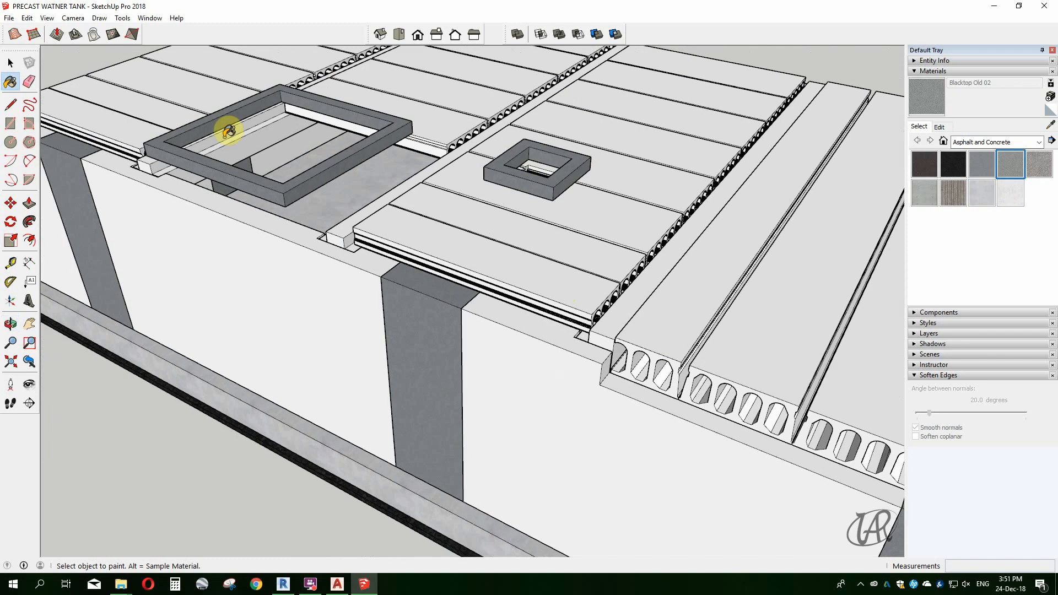
pyautogui.scroll(2, 229, 133)
pyautogui.click(416, 135)
pyautogui.scroll(-4, 415, 210)
pyautogui.moveTo(472, 333); pyautogui.dragTo(419, 292, button='middle')
pyautogui.scroll(3, 378, 355)
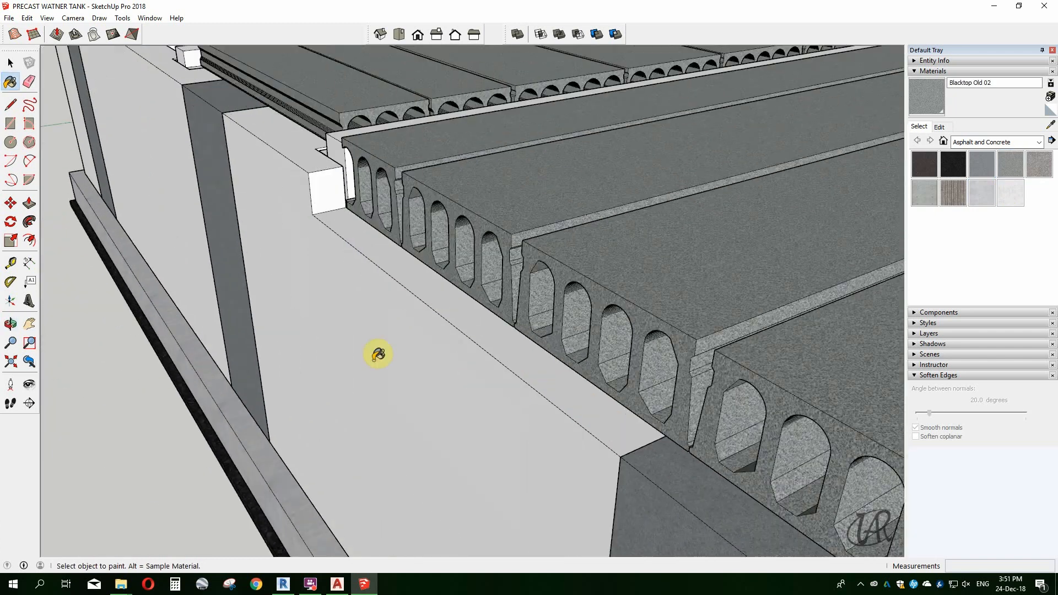
# Paint the tank's wall panels with the Polished Concrete New material.
pyautogui.moveTo(378, 355); pyautogui.dragTo(472, 300, button='middle')
pyautogui.click(347, 380)
pyautogui.moveTo(347, 380)
pyautogui.mouseDown(button='middle')
pyautogui.moveTo(382, 345)
pyautogui.moveTo(370, 367)
pyautogui.mouseUp(button='middle')
pyautogui.click(986, 193)
pyautogui.click(450, 275)
pyautogui.scroll(-5, 451, 250)
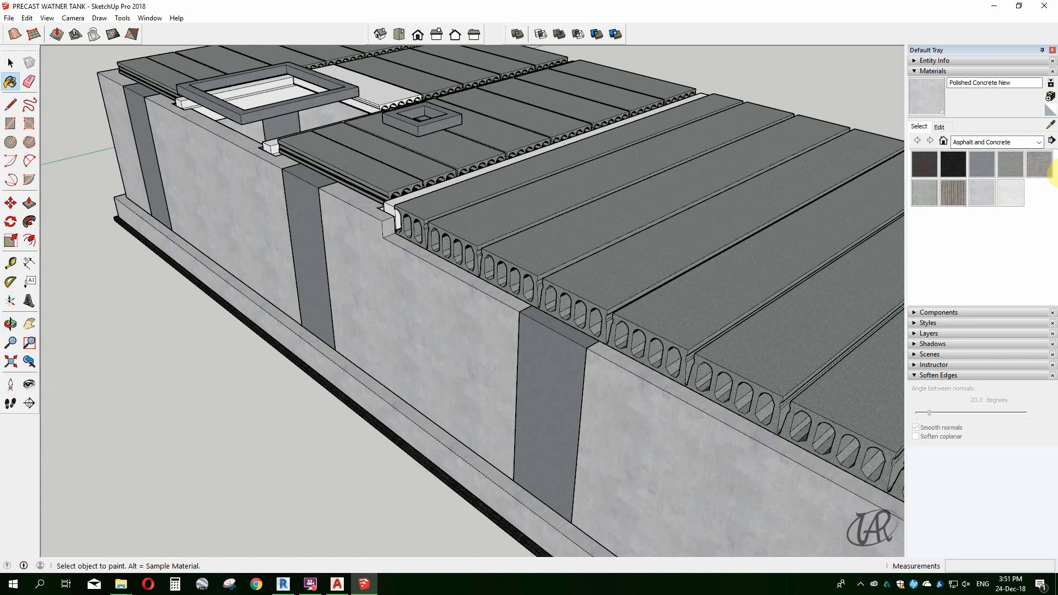
# Paint the tank's base with the Concrete Aggregate Smoke material.
pyautogui.moveTo(229, 359)
pyautogui.mouseDown(button='middle')
pyautogui.moveTo(338, 397)
pyautogui.moveTo(411, 298)
pyautogui.moveTo(480, 382)
pyautogui.moveTo(370, 298)
pyautogui.mouseUp(button='middle')
pyautogui.press('space')
pyautogui.scroll(-3, 343, 395)
pyautogui.scroll(3, 480, 382)
pyautogui.scroll(-3, 480, 383)
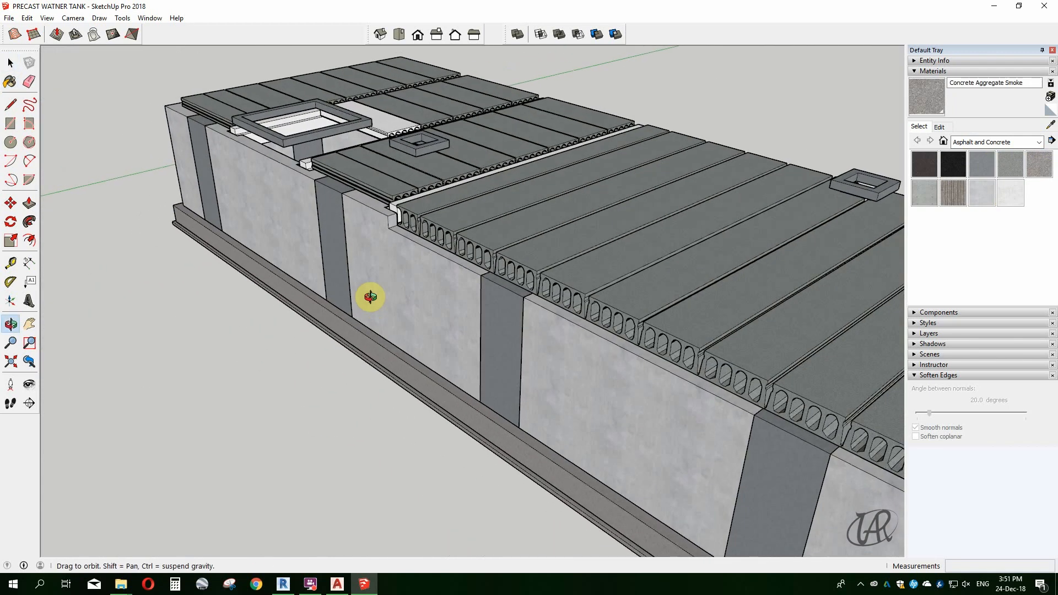
# Paint the support beams under the roof slabs with the Blacktop Old 02 material.
pyautogui.scroll(4, 290, 137)
pyautogui.moveTo(283, 204); pyautogui.dragTo(366, 244, button='middle')
pyautogui.scroll(-2, 366, 243)
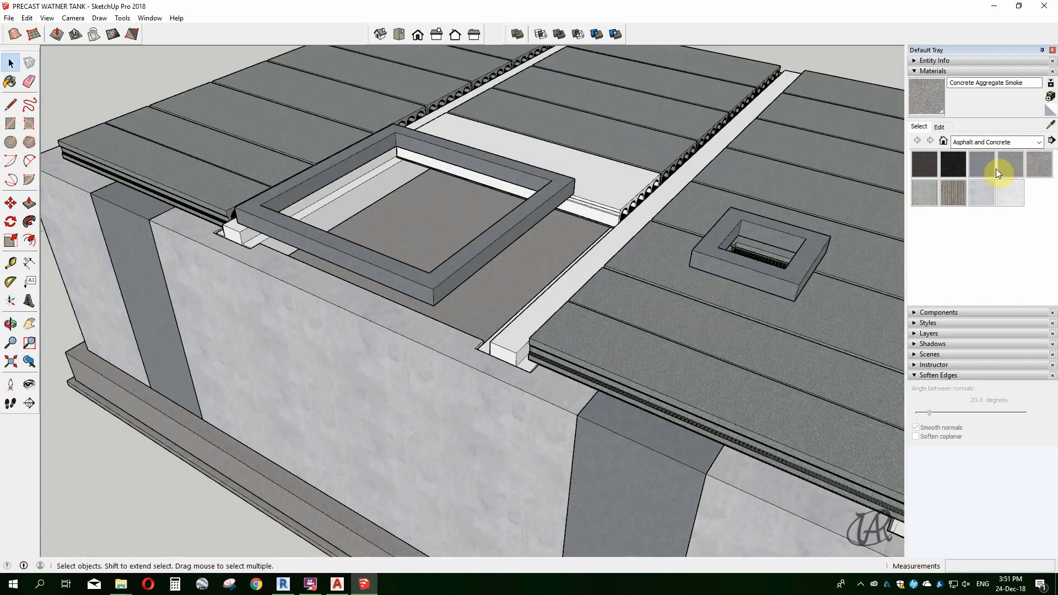
pyautogui.scroll(-2, 682, 207)
pyautogui.moveTo(682, 207); pyautogui.dragTo(775, 336, button='middle')
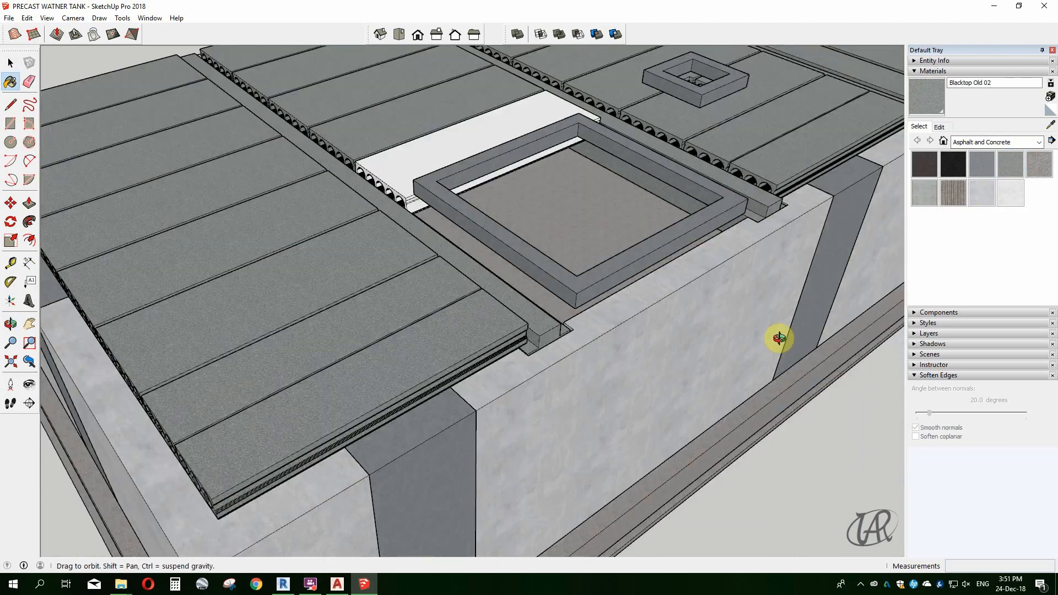
# Measure the distance from the far edge of the unpainted hollow-core slab to the large opening's frame.
pyautogui.scroll(5, 560, 253)
pyautogui.moveTo(560, 253); pyautogui.dragTo(825, 290, button='middle')
pyautogui.scroll(-3, 502, 248)
pyautogui.moveTo(501, 247)
pyautogui.mouseDown(button='middle')
pyautogui.moveTo(387, 207)
pyautogui.moveTo(206, 175)
pyautogui.moveTo(220, 253)
pyautogui.moveTo(378, 204)
pyautogui.moveTo(236, 142)
pyautogui.mouseUp(button='middle')
pyautogui.scroll(-1, 220, 253)
pyautogui.scroll(1, 376, 164)
pyautogui.scroll(2, 376, 164)
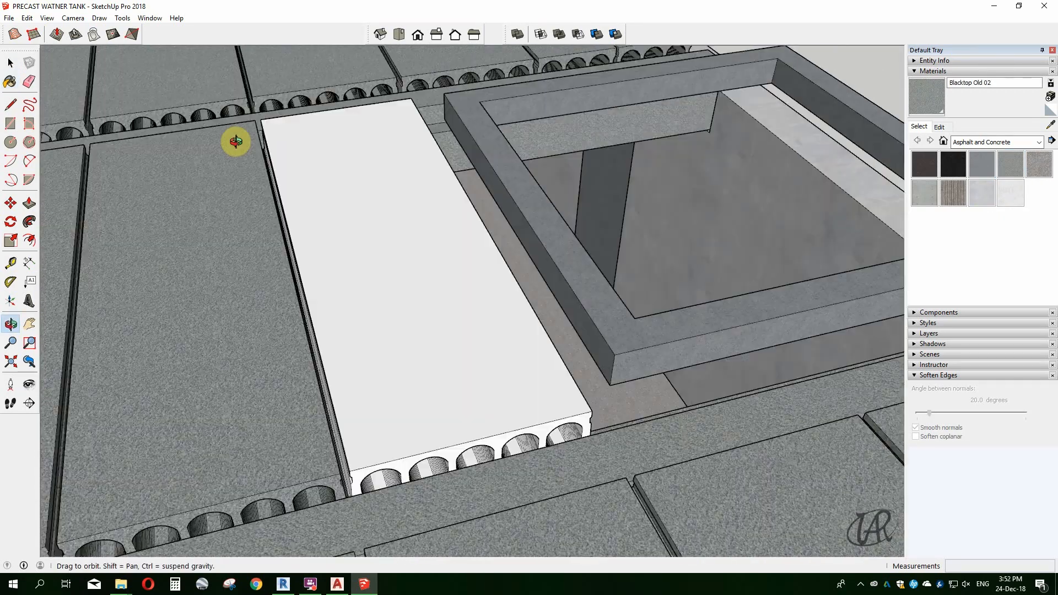
pyautogui.press('t')
pyautogui.scroll(3, 573, 262)
pyautogui.moveTo(574, 262); pyautogui.dragTo(523, 276, button='middle')
pyautogui.scroll(1, 274, 206)
pyautogui.click(274, 205)
pyautogui.scroll(-4, 274, 206)
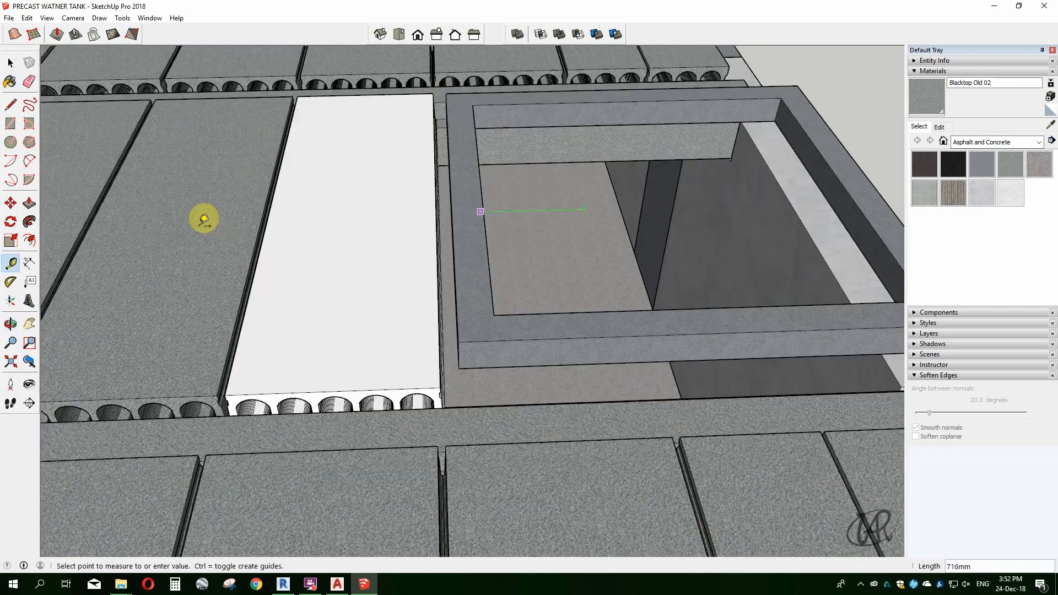
pyautogui.scroll(3, 206, 220)
pyautogui.scroll(-2, 329, 210)
pyautogui.moveTo(329, 210); pyautogui.dragTo(353, 137, button='middle')
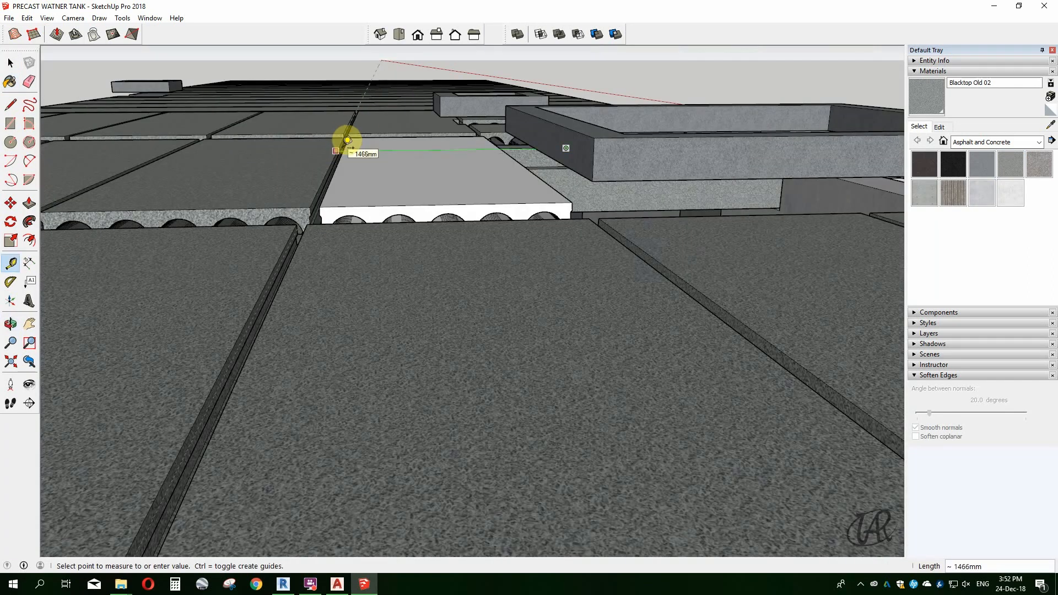
pyautogui.moveTo(347, 141); pyautogui.dragTo(394, 303, button='middle')
pyautogui.scroll(-3, 414, 319)
pyautogui.press('space')
pyautogui.moveTo(444, 350); pyautogui.dragTo(446, 325, button='middle')
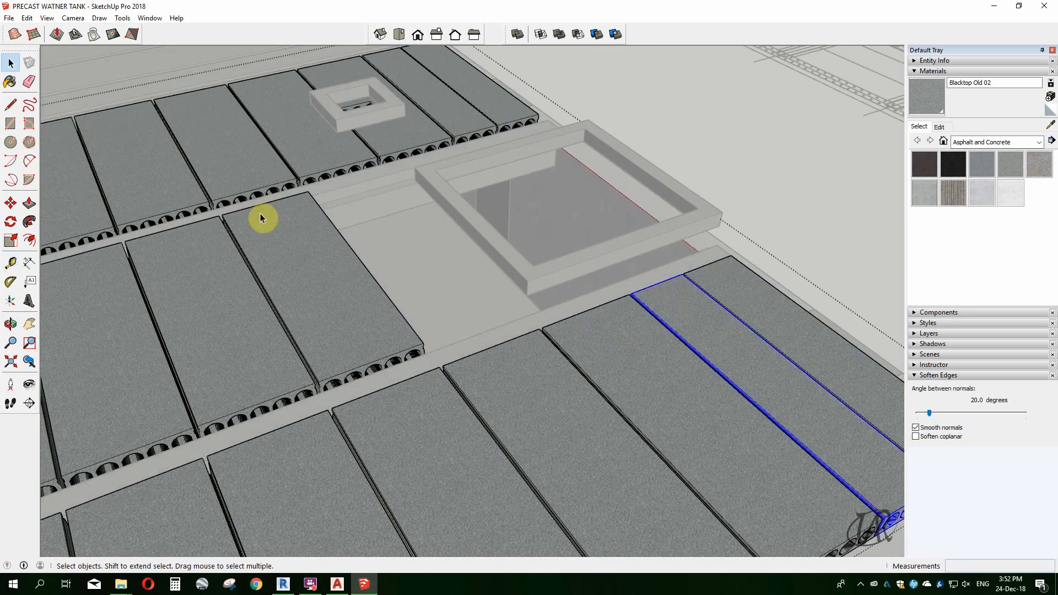
# Paste a copy of the narrow hollow-core slab into the gap beside the large opening.
pyautogui.hotkey('ctrl', 'v')
pyautogui.scroll(4, 317, 201)
pyautogui.moveTo(484, 292); pyautogui.dragTo(349, 380, button='middle')
pyautogui.scroll(-2, 179, 388)
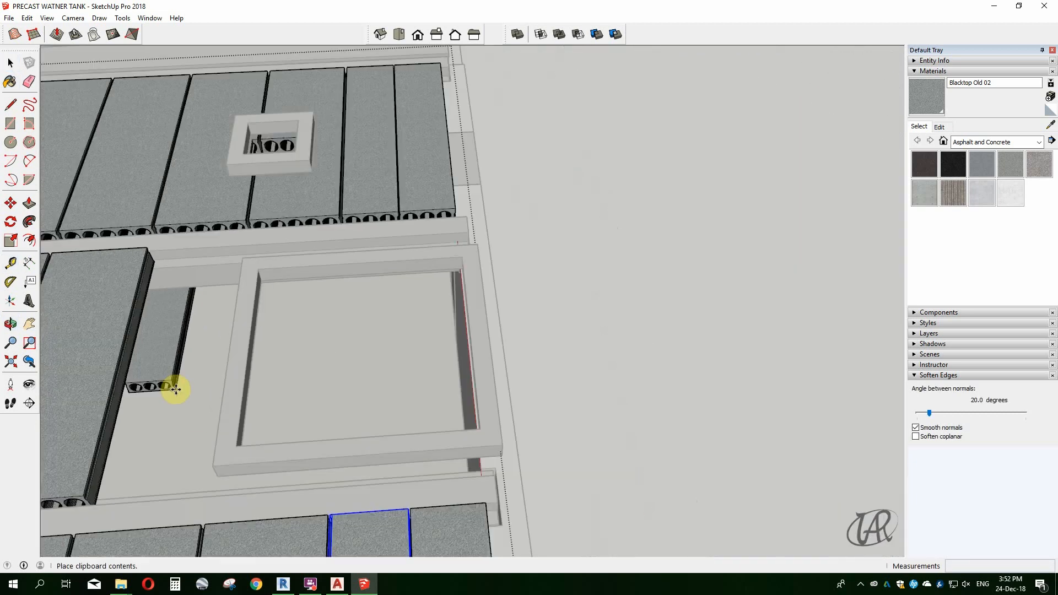
pyautogui.click(175, 389)
# Move the pasted narrow slab by its lower corner to the corner beside the last painted slab, with an offset of 750 mm.
pyautogui.moveTo(299, 345); pyautogui.dragTo(369, 310, button='middle')
pyautogui.scroll(6, 209, 462)
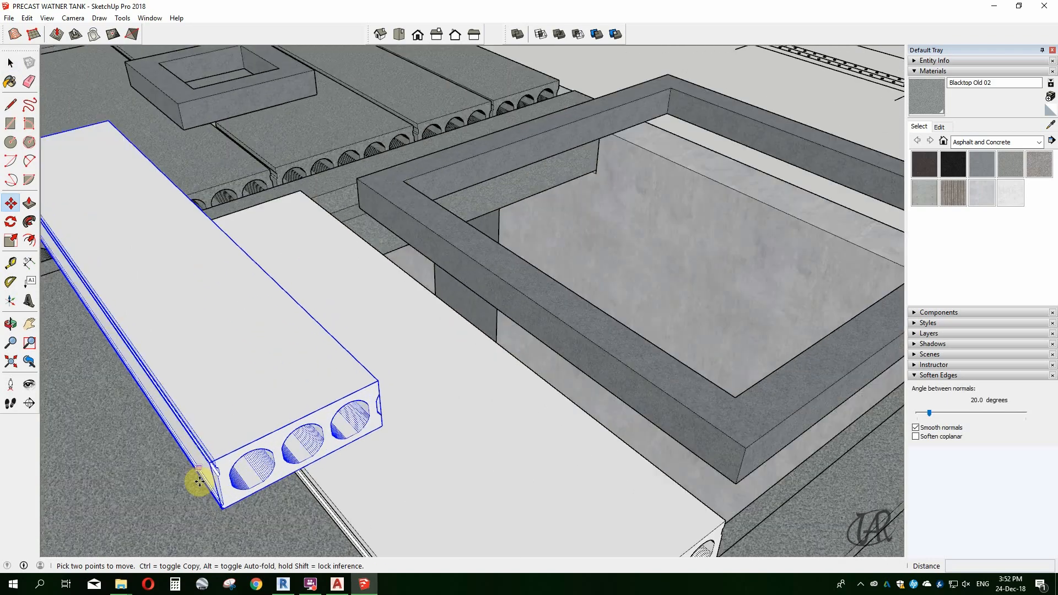
pyautogui.click(219, 461)
pyautogui.scroll(-5, 265, 264)
pyautogui.click(521, 467)
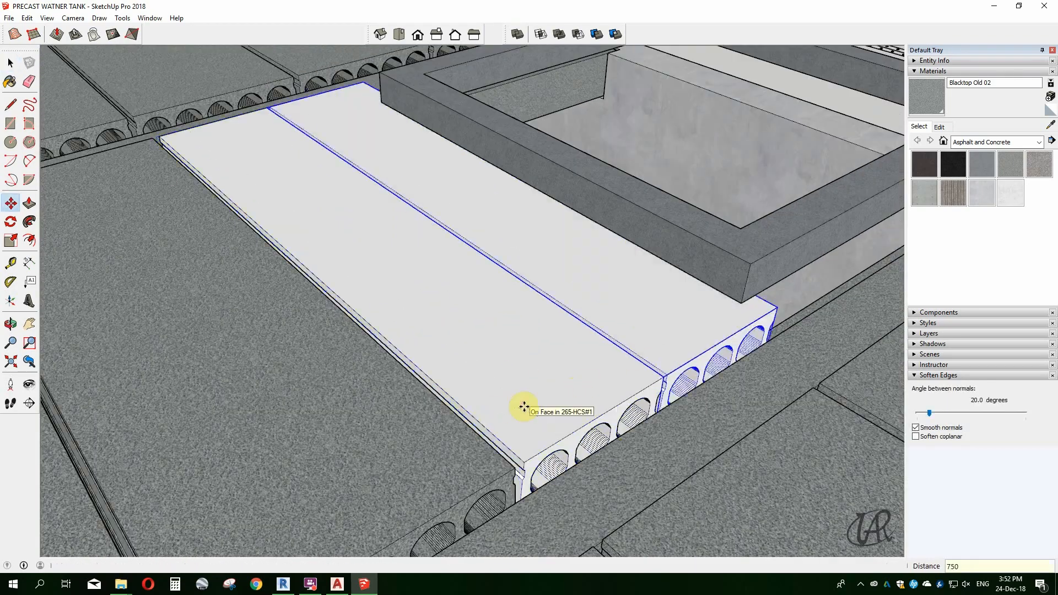
# Examine the narrow slab's joint, its bearing on the support beams and the remaining gap around the large opening from several angles.
pyautogui.scroll(-3, 438, 395)
pyautogui.moveTo(421, 354); pyautogui.dragTo(772, 402, button='middle')
pyautogui.scroll(-2, 772, 401)
pyautogui.scroll(3, 296, 178)
pyautogui.moveTo(295, 178); pyautogui.dragTo(673, 190, button='middle')
pyautogui.moveTo(419, 231); pyautogui.dragTo(794, 298, button='middle')
pyautogui.scroll(-1, 496, 263)
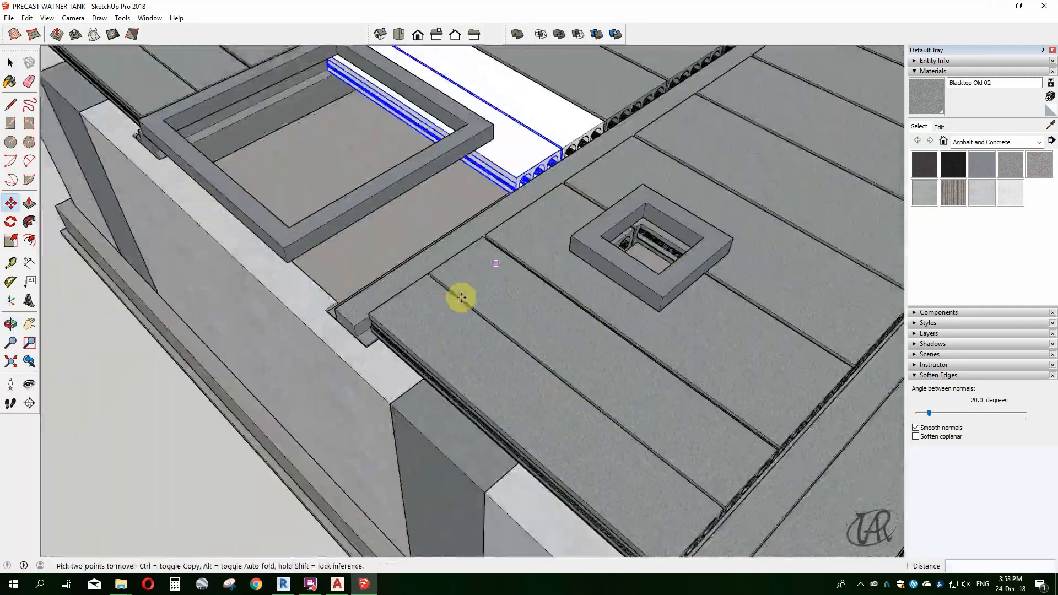
pyautogui.moveTo(419, 314); pyautogui.dragTo(717, 309, button='middle')
pyautogui.scroll(-1, 461, 306)
pyautogui.moveTo(371, 307); pyautogui.dragTo(171, 270, button='middle')
pyautogui.scroll(-2, 465, 284)
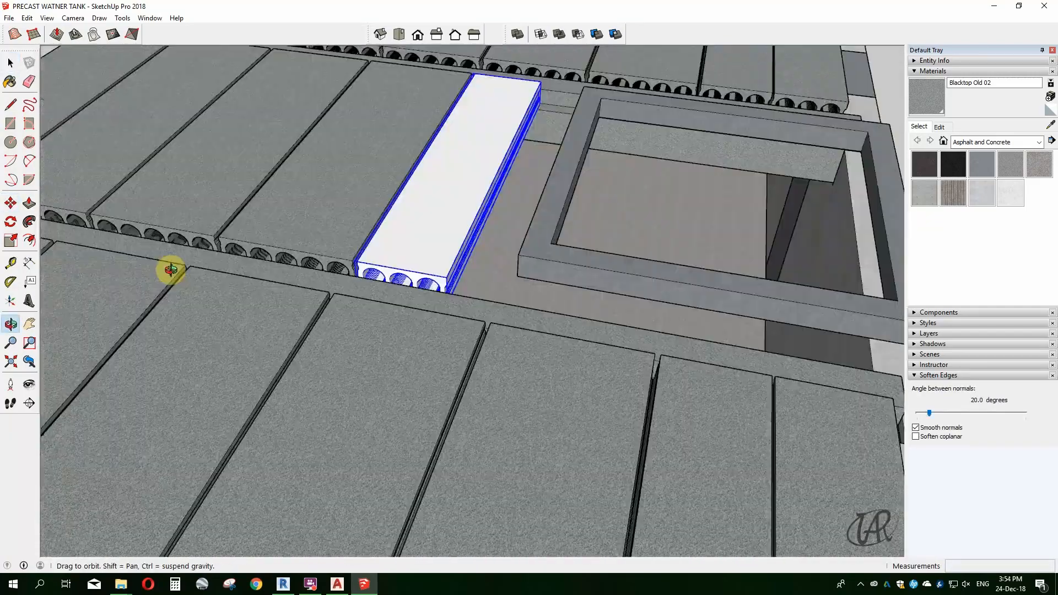
pyautogui.scroll(3, 355, 276)
pyautogui.moveTo(355, 276); pyautogui.dragTo(450, 288, button='middle')
pyautogui.scroll(2, 450, 289)
pyautogui.scroll(2, 435, 297)
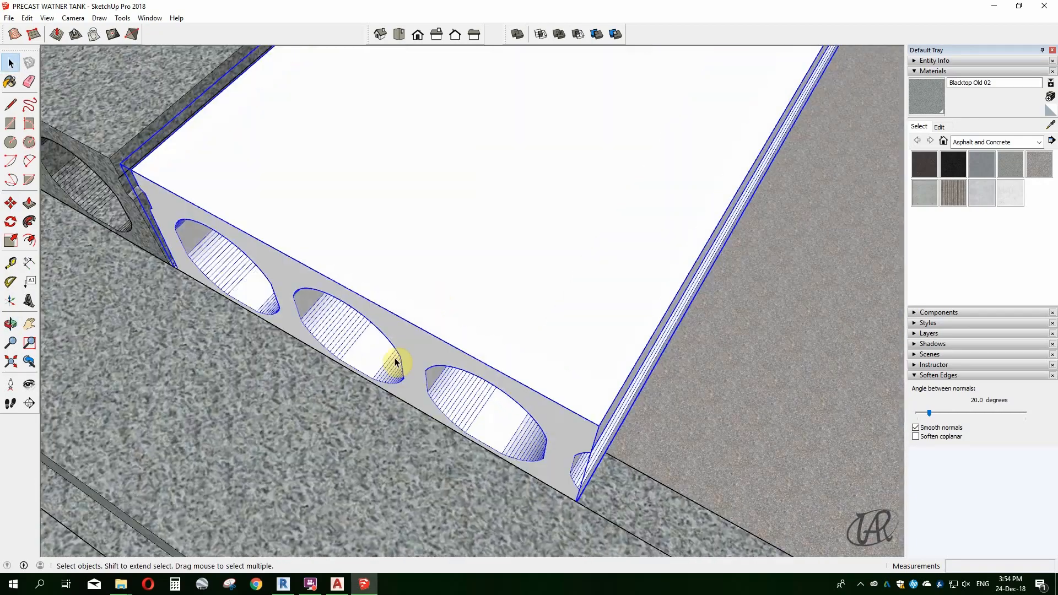
pyautogui.scroll(-5, 390, 359)
pyautogui.moveTo(338, 361); pyautogui.dragTo(421, 213, button='middle')
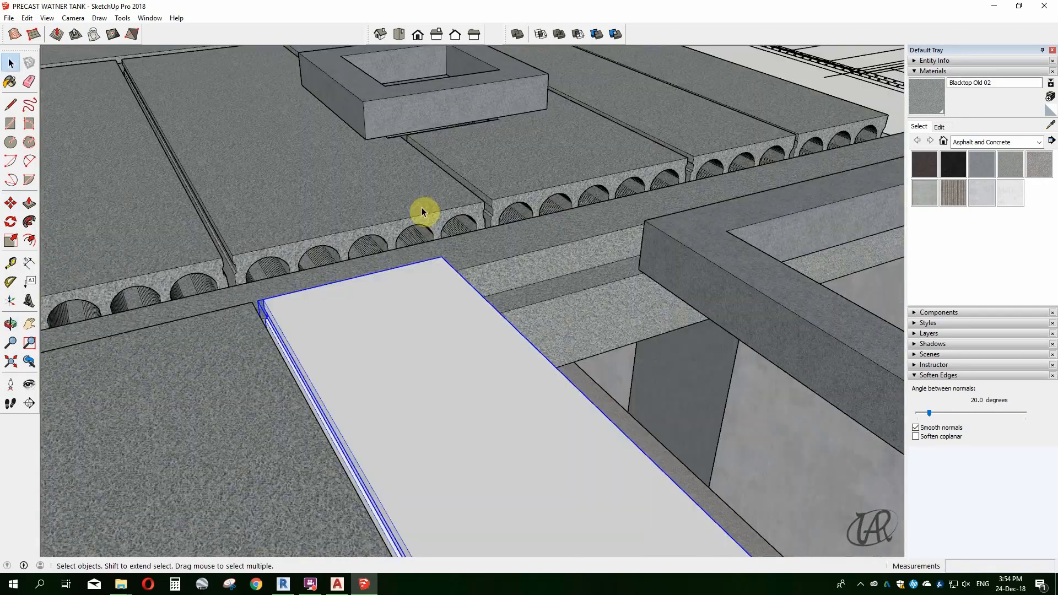
# Draw a narrow upright rectangle on the support beam's inner face below the corner of the large opening's frame.
pyautogui.scroll(3, 625, 362)
pyautogui.press('r')
pyautogui.scroll(2, 661, 304)
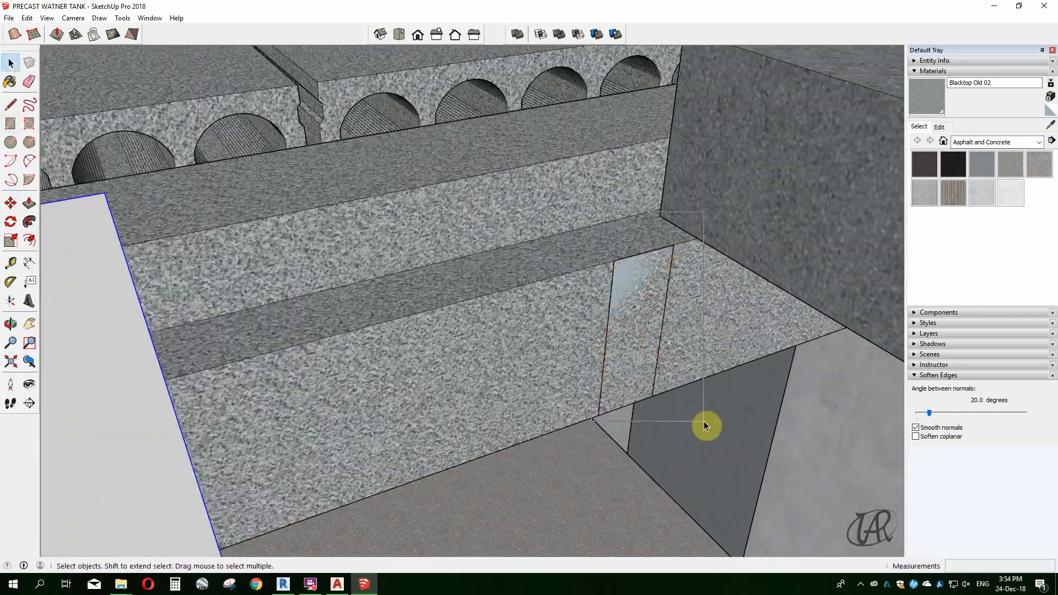
pyautogui.click(700, 445)
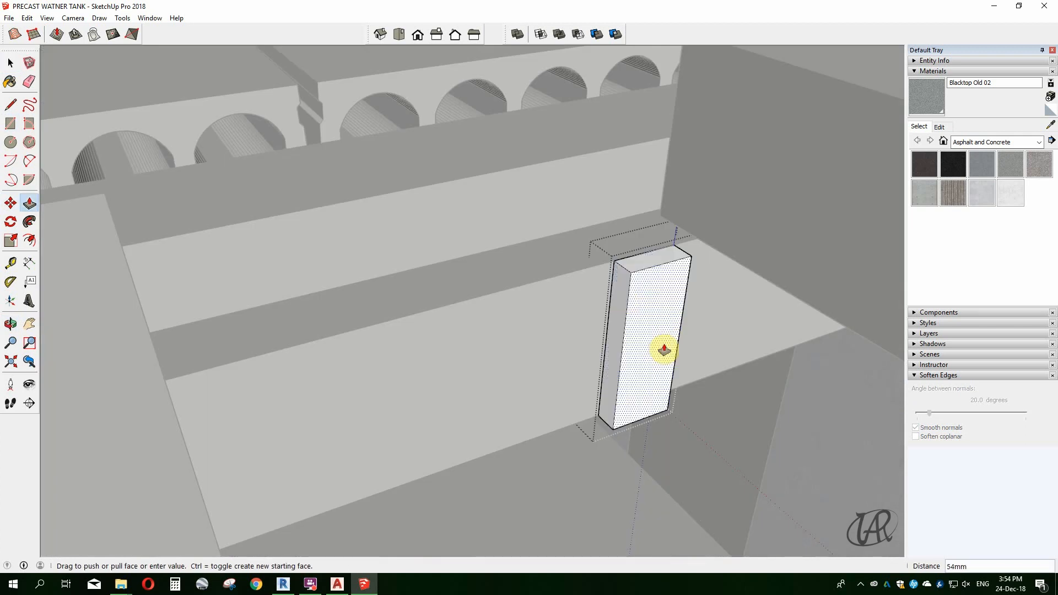
# Push/pull the rectangle about 3231 mm across to the opposite support beam and raise the new cross beam's top by 165 mm.
pyautogui.scroll(-5, 665, 349)
pyautogui.click(760, 422)
pyautogui.scroll(6, 832, 496)
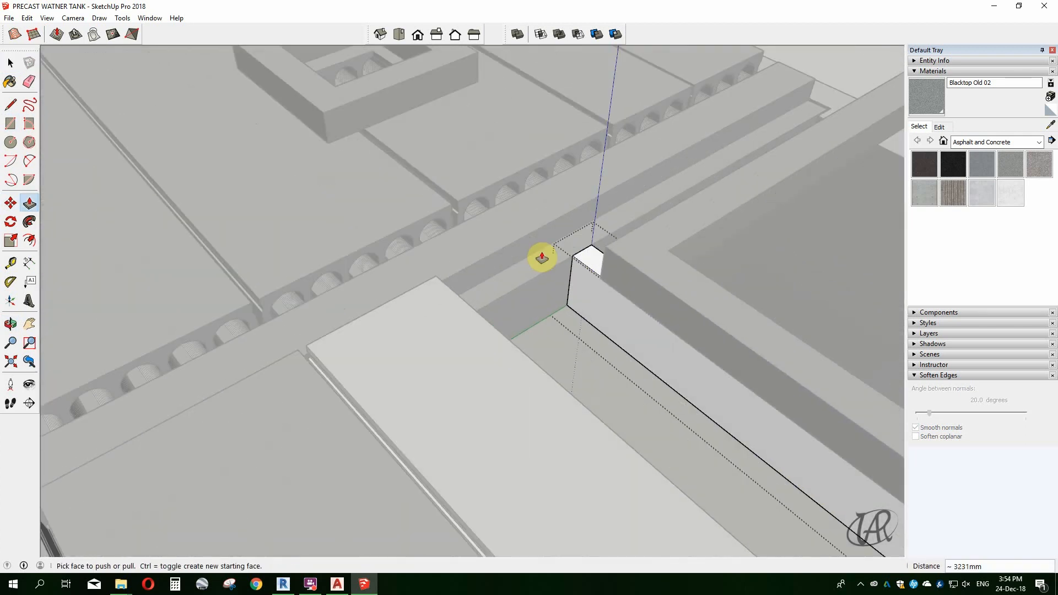
pyautogui.click(553, 210)
pyautogui.moveTo(553, 210); pyautogui.dragTo(495, 286, button='middle')
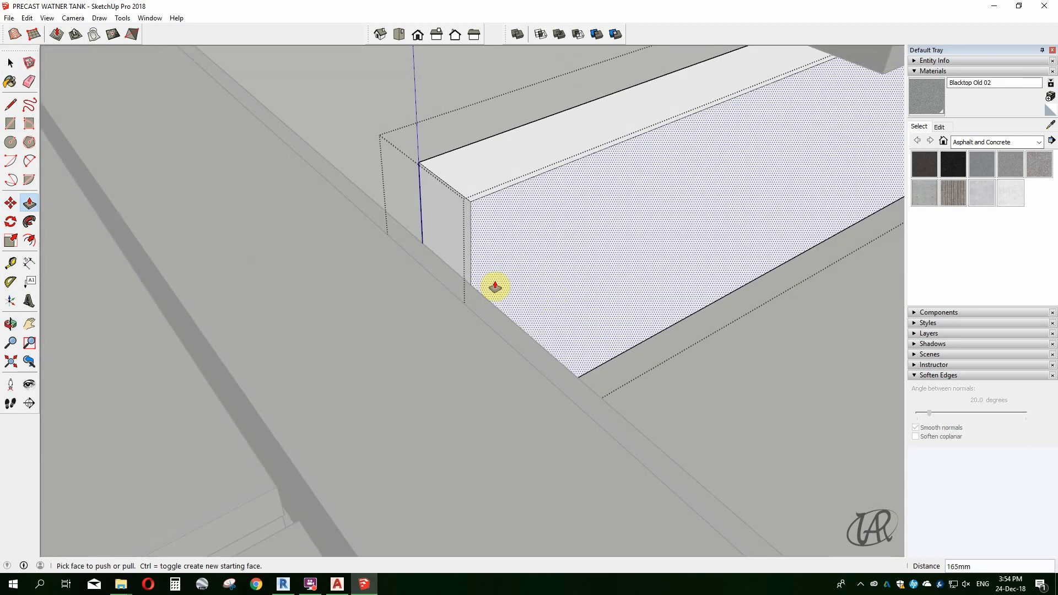
# Copy the cross beam's end top edge 165 mm down and push/pull the upper end face 150 mm over the support ledge.
pyautogui.scroll(1, 478, 195)
pyautogui.press('m')
pyautogui.click(479, 193)
pyautogui.press('ctrl')
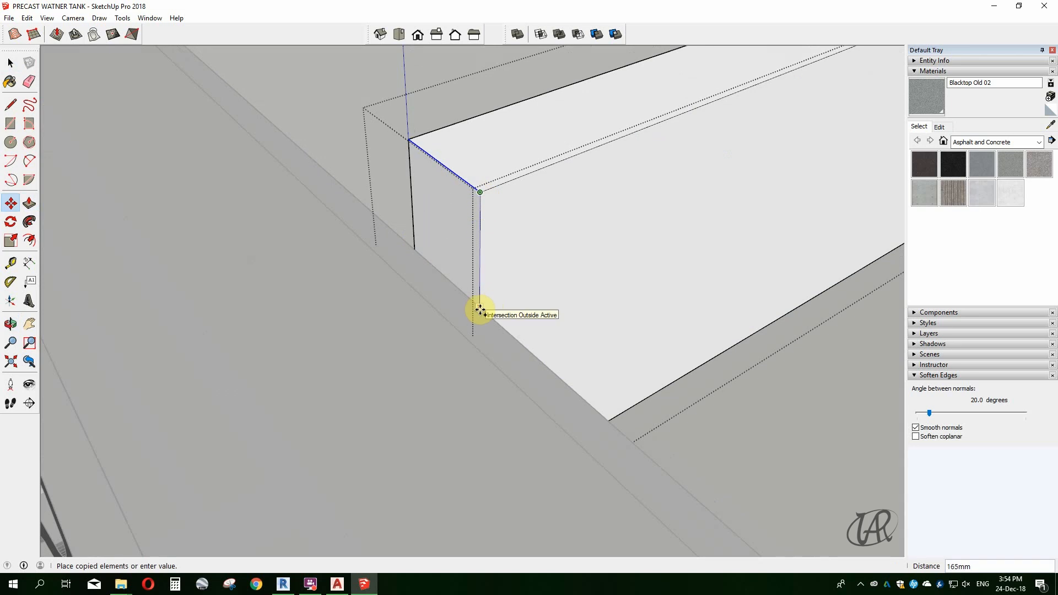
pyautogui.moveTo(432, 258); pyautogui.dragTo(327, 251, button='middle')
pyautogui.write('150')
pyautogui.press('Return')
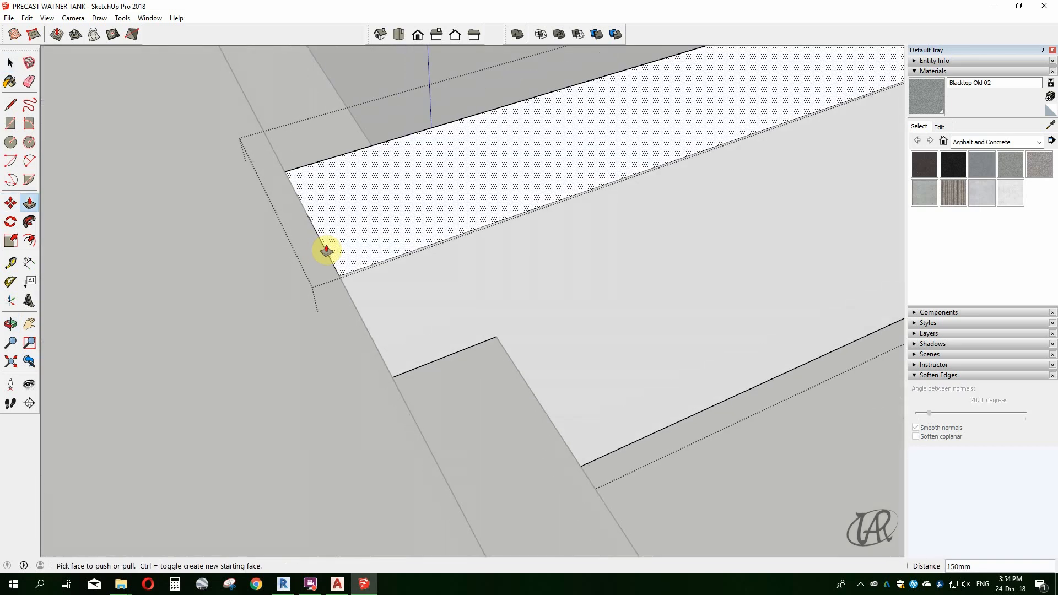
# Copy the top edge down at the cross beam's opposite end and extend the upper part of that end over the support ledge.
pyautogui.moveTo(416, 238); pyautogui.dragTo(466, 322, button='middle')
pyautogui.moveTo(544, 312); pyautogui.dragTo(477, 270, button='middle')
pyautogui.moveTo(481, 234); pyautogui.dragTo(569, 342, button='middle')
pyautogui.scroll(3, 542, 323)
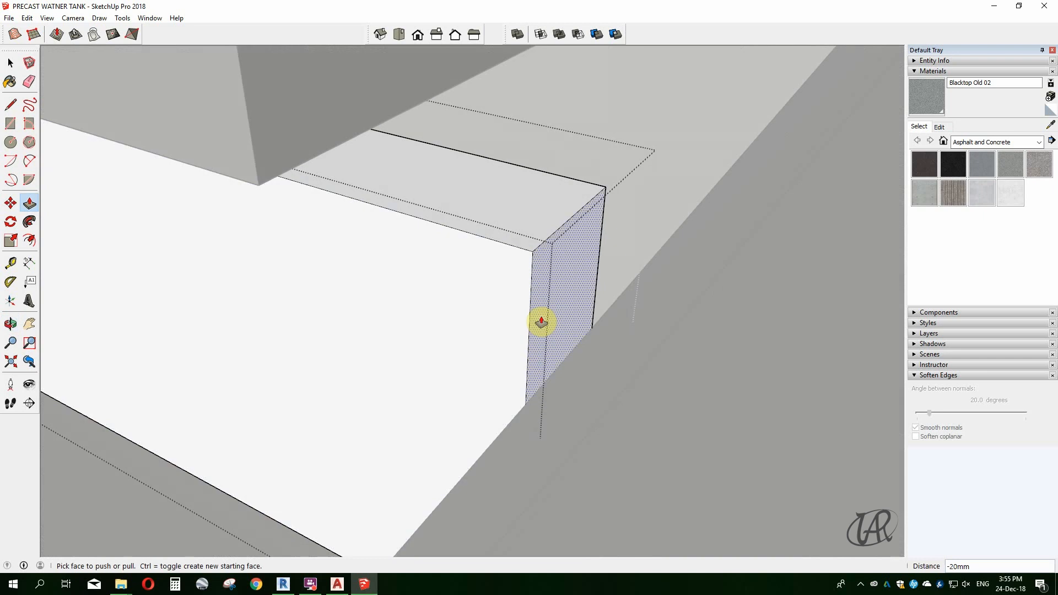
pyautogui.click(534, 252)
pyautogui.keyDown('shift'); pyautogui.click(528, 401); pyautogui.keyUp('shift')
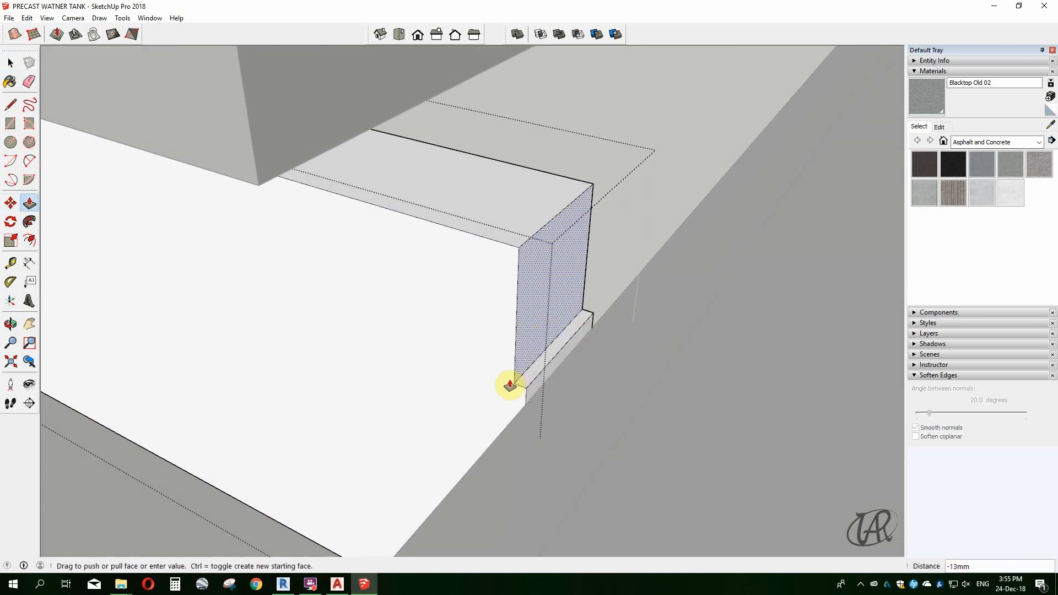
pyautogui.click(510, 386)
pyautogui.moveTo(510, 386); pyautogui.dragTo(745, 304, button='middle')
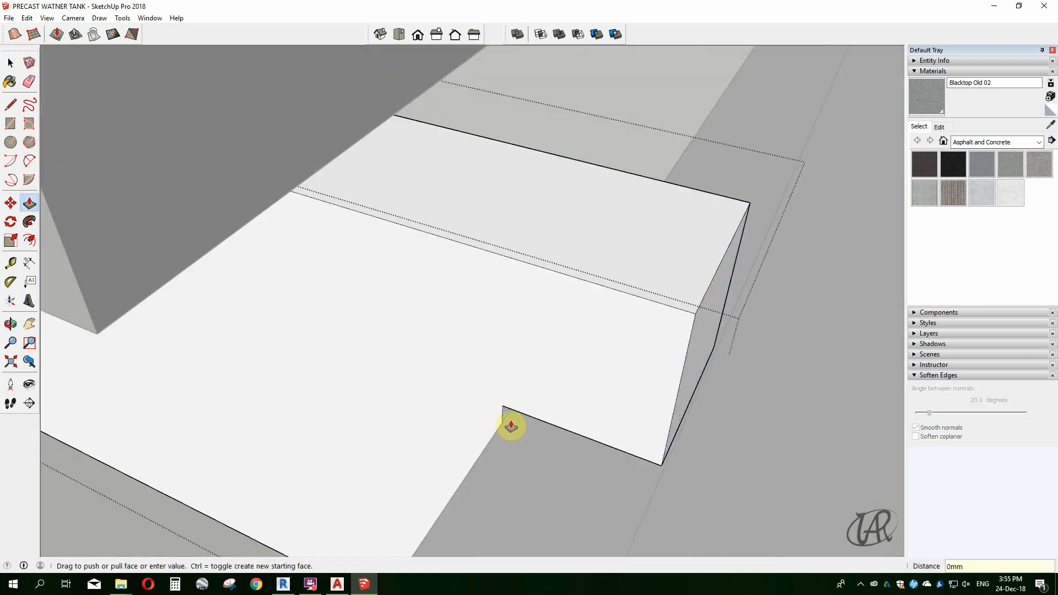
pyautogui.press('space')
pyautogui.scroll(-8, 486, 397)
pyautogui.click(530, 411)
pyautogui.moveTo(530, 411); pyautogui.dragTo(480, 386, button='middle')
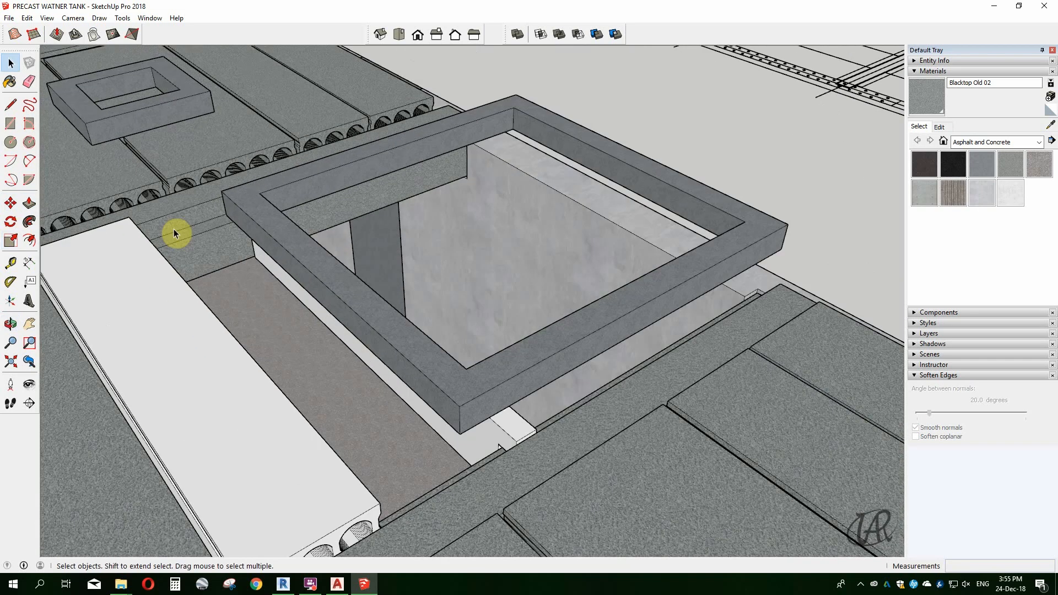
# Paint the new cross beam beside the large opening with the Blacktop Old 02 material.
pyautogui.scroll(3, 175, 228)
pyautogui.tripleClick(255, 251)
pyautogui.rightClick(257, 253)
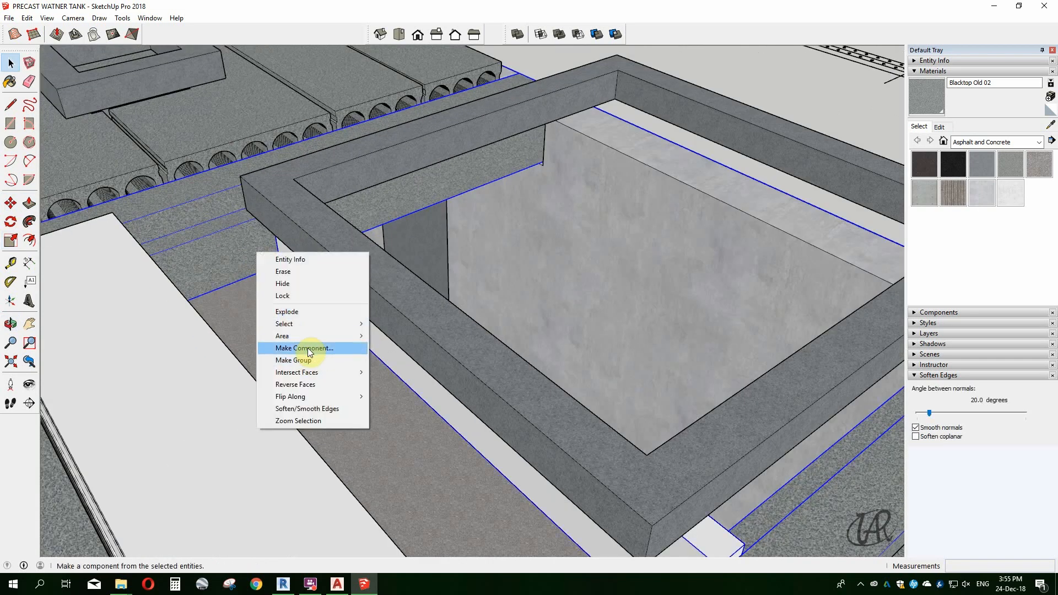
pyautogui.doubleClick(243, 241)
pyautogui.click(288, 309)
pyautogui.scroll(1, 257, 223)
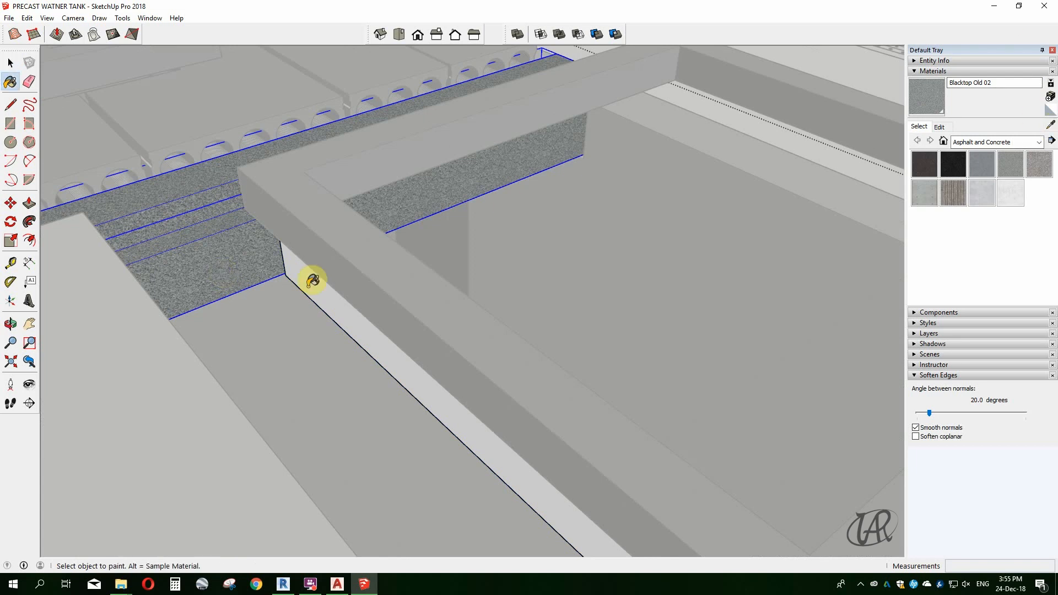
pyautogui.click(313, 281)
pyautogui.press('space')
pyautogui.click(292, 248)
# Move the cross beam about 308 mm toward the inside of the large opening.
pyautogui.moveTo(232, 243)
pyautogui.mouseDown(button='middle')
pyautogui.moveTo(279, 215)
pyautogui.moveTo(83, 266)
pyautogui.moveTo(121, 251)
pyautogui.mouseUp(button='middle')
pyautogui.moveTo(199, 209)
pyautogui.mouseDown(button='middle')
pyautogui.moveTo(280, 284)
pyautogui.moveTo(267, 279)
pyautogui.moveTo(409, 315)
pyautogui.moveTo(449, 303)
pyautogui.moveTo(314, 307)
pyautogui.moveTo(404, 222)
pyautogui.moveTo(338, 220)
pyautogui.moveTo(361, 215)
pyautogui.moveTo(401, 260)
pyautogui.mouseUp(button='middle')
pyautogui.scroll(3, 402, 302)
pyautogui.press('t')
pyautogui.press('space')
pyautogui.scroll(2, 400, 231)
pyautogui.press('m')
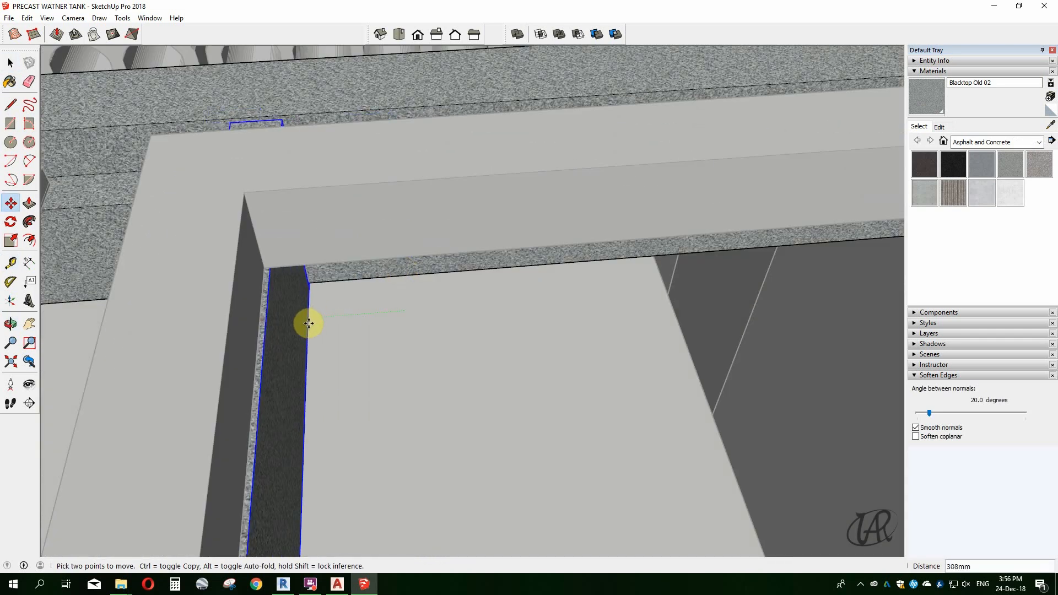
pyautogui.moveTo(283, 267); pyautogui.dragTo(711, 185, button='middle')
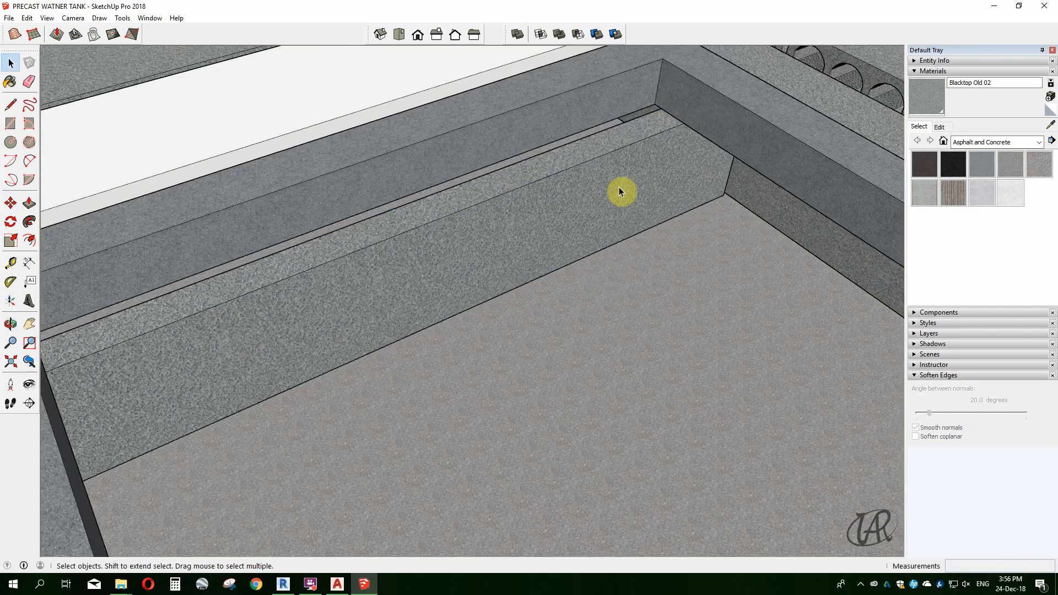
# Draw a vertical reference line down from the inner corner of the large opening's frame.
pyautogui.doubleClick(656, 86)
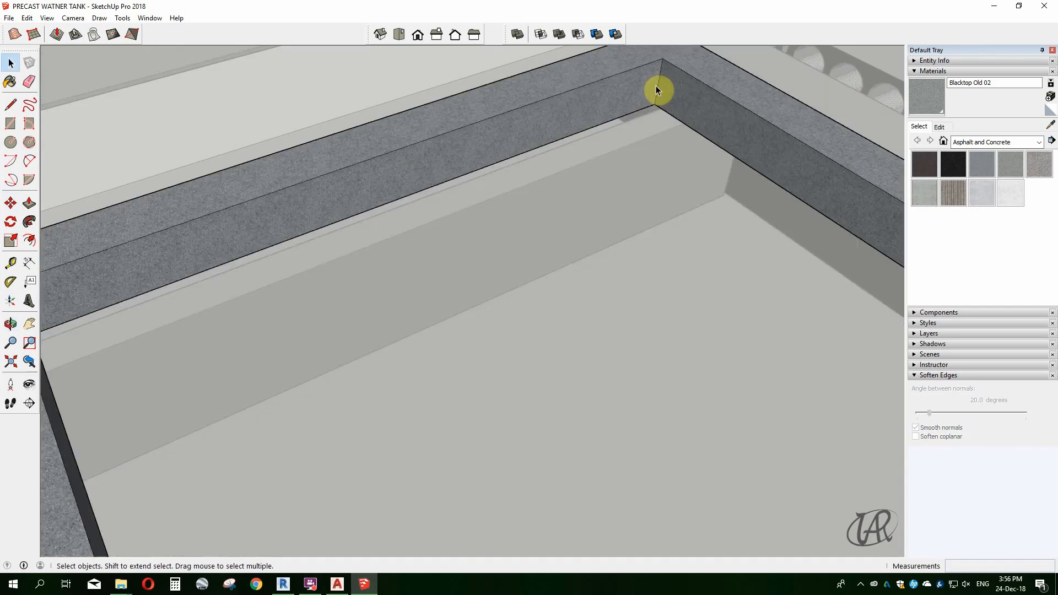
pyautogui.click(660, 113)
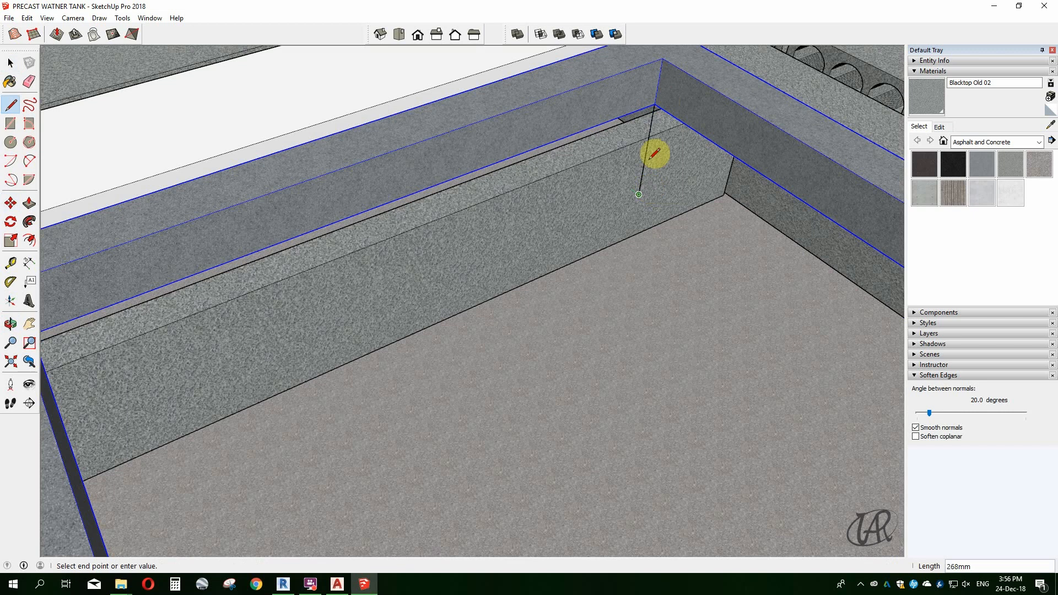
pyautogui.press('space')
# Move the cross beam 20 mm along the green axis, using the vertical line at the frame's corner as reference.
pyautogui.moveTo(650, 159); pyautogui.dragTo(547, 149, button='middle')
pyautogui.scroll(3, 564, 100)
pyautogui.click(601, 76)
pyautogui.doubleClick(547, 149)
pyautogui.click(556, 144)
pyautogui.press('m')
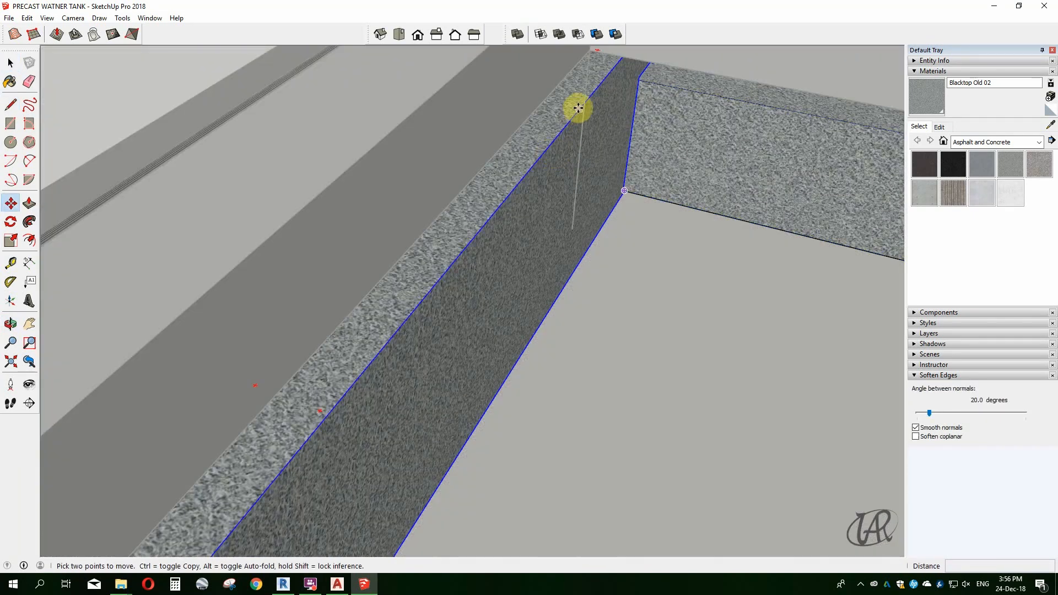
pyautogui.scroll(3, 581, 108)
pyautogui.click(582, 111)
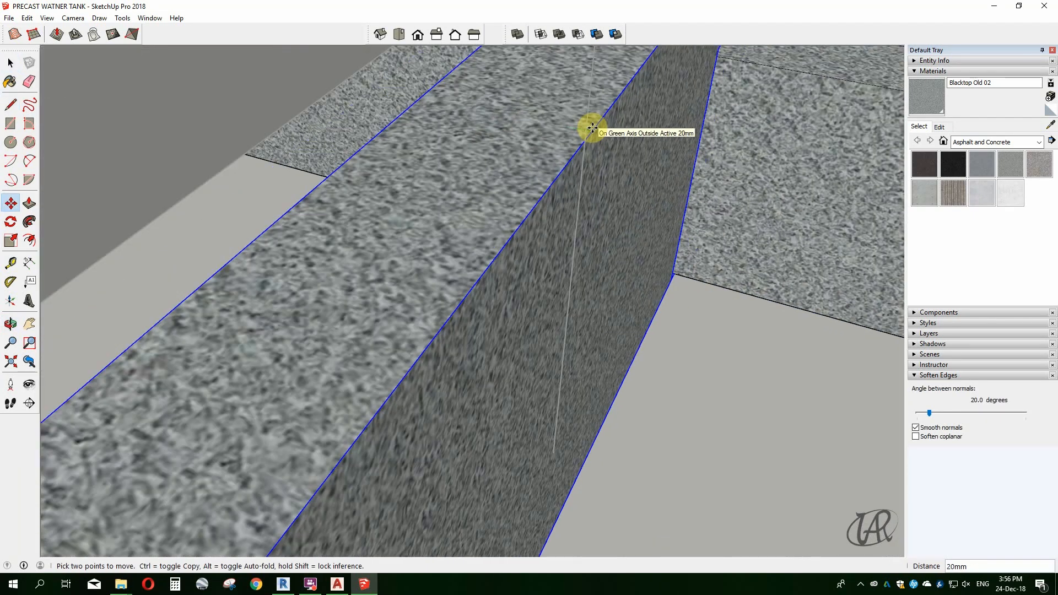
pyautogui.click(586, 117)
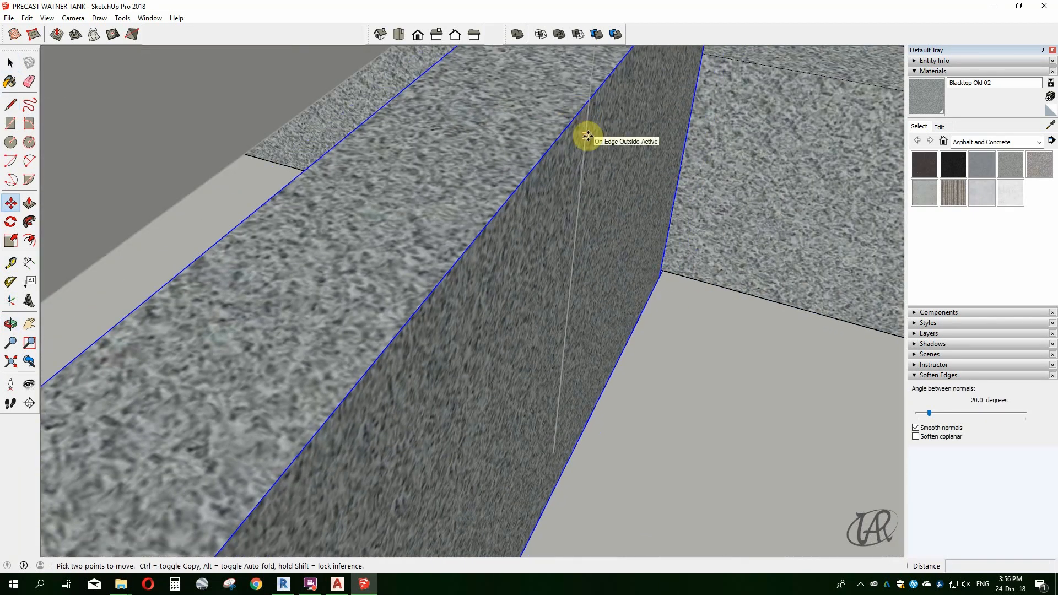
# Shift the cross beam by 20 mm to adjust how its notched ends sit on the support beams.
pyautogui.scroll(-8, 577, 136)
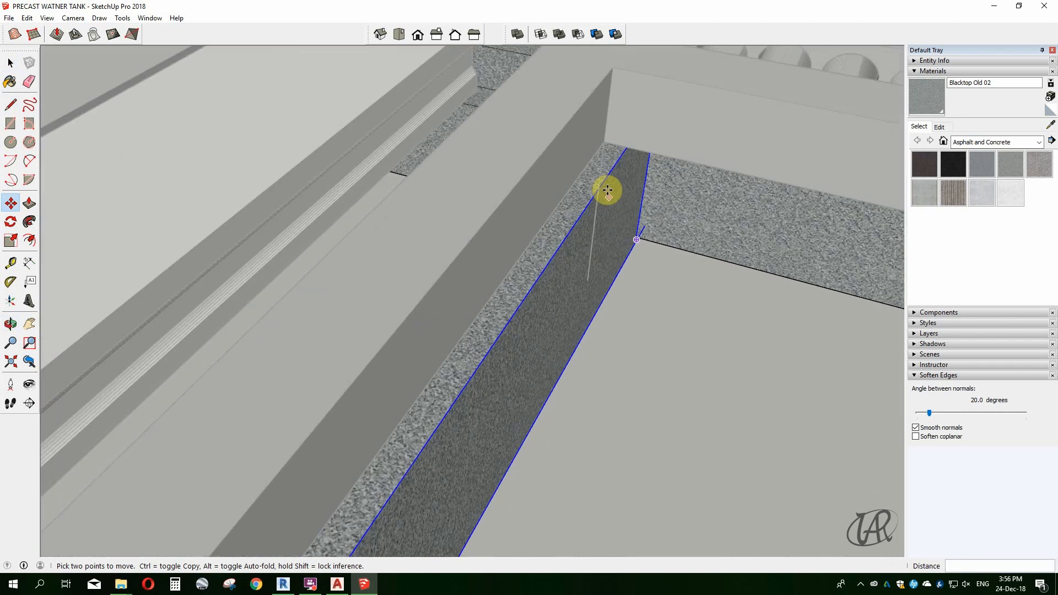
pyautogui.moveTo(610, 189); pyautogui.dragTo(494, 238, button='middle')
pyautogui.scroll(5, 291, 318)
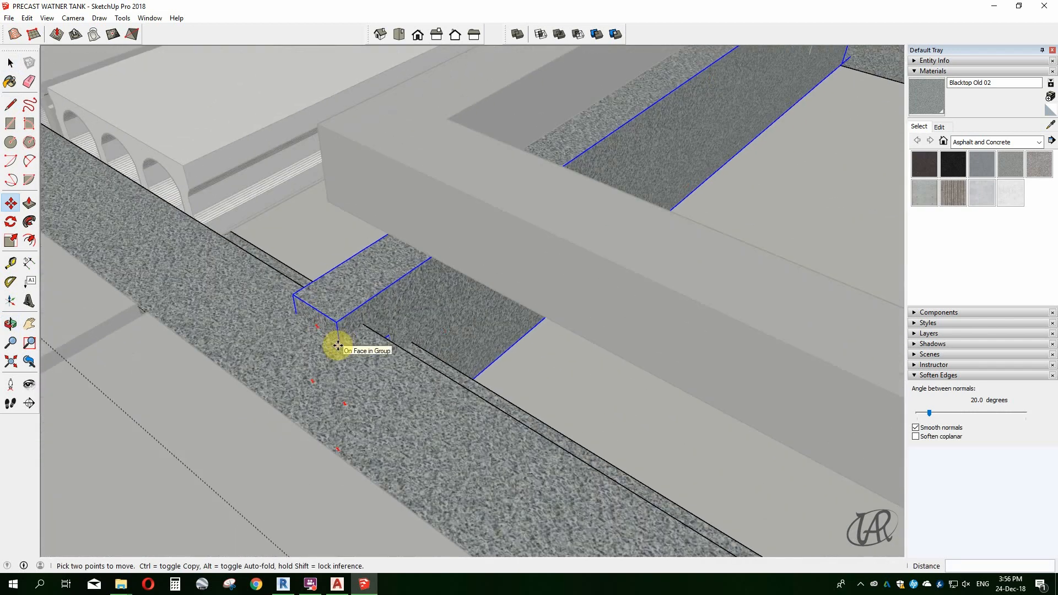
pyautogui.scroll(2, 356, 339)
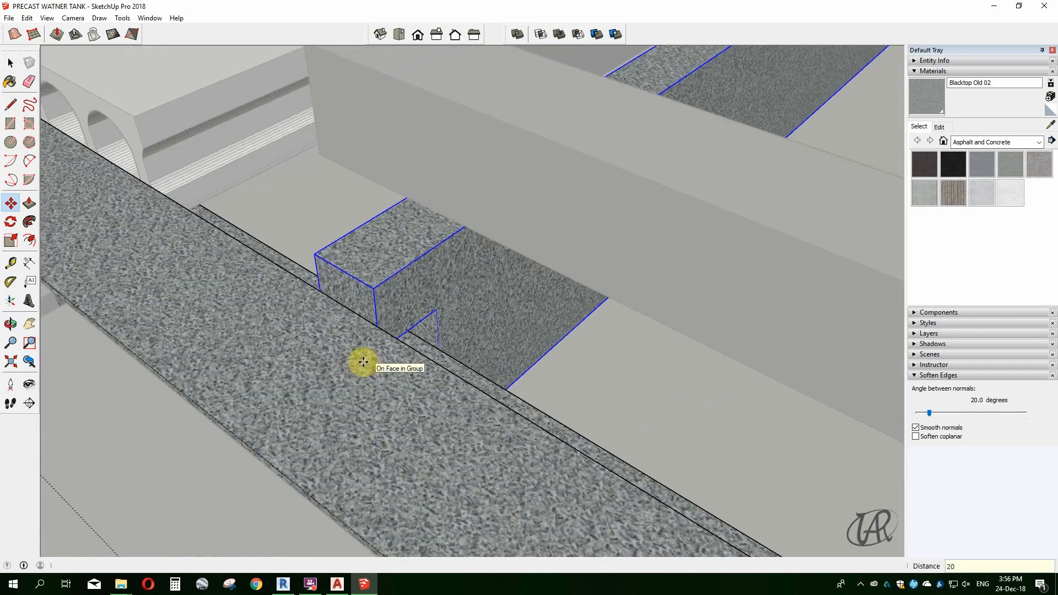
pyautogui.scroll(-4, 345, 364)
pyautogui.moveTo(326, 366); pyautogui.dragTo(300, 255, button='middle')
pyautogui.scroll(3, 296, 306)
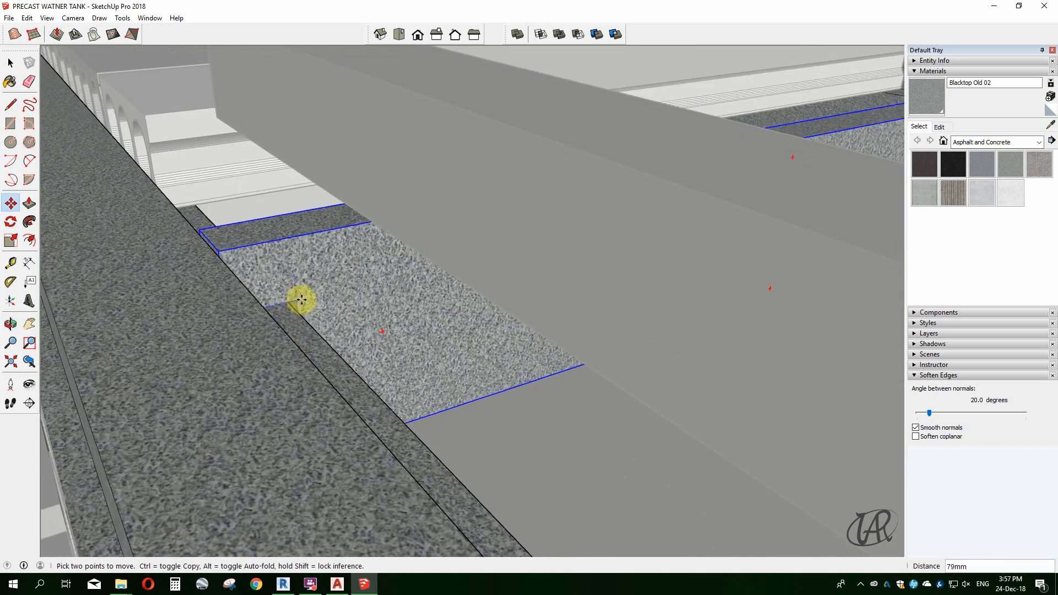
pyautogui.moveTo(306, 291); pyautogui.dragTo(541, 201, button='middle')
pyautogui.scroll(1, 101, 222)
pyautogui.write('20')
pyautogui.press('Return')
pyautogui.scroll(-4, 99, 208)
pyautogui.scroll(-3, 52, 352)
# Delete the vertical reference line below the frame's inner corner.
pyautogui.press('space')
pyautogui.click(542, 201)
pyautogui.click(539, 232)
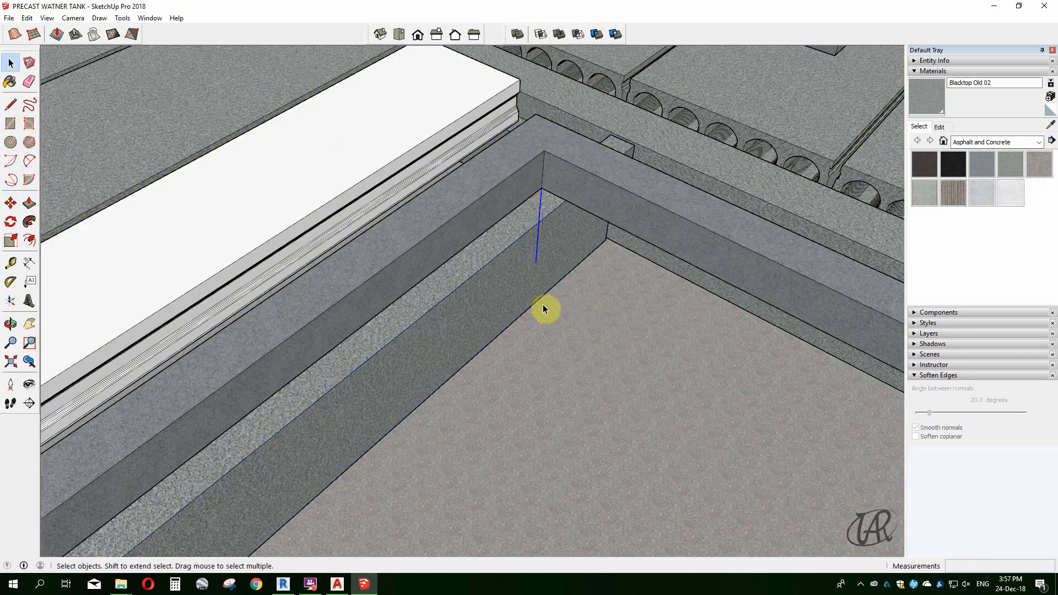
pyautogui.press('Delete')
pyautogui.scroll(-5, 543, 305)
pyautogui.moveTo(544, 305); pyautogui.dragTo(548, 367, button='middle')
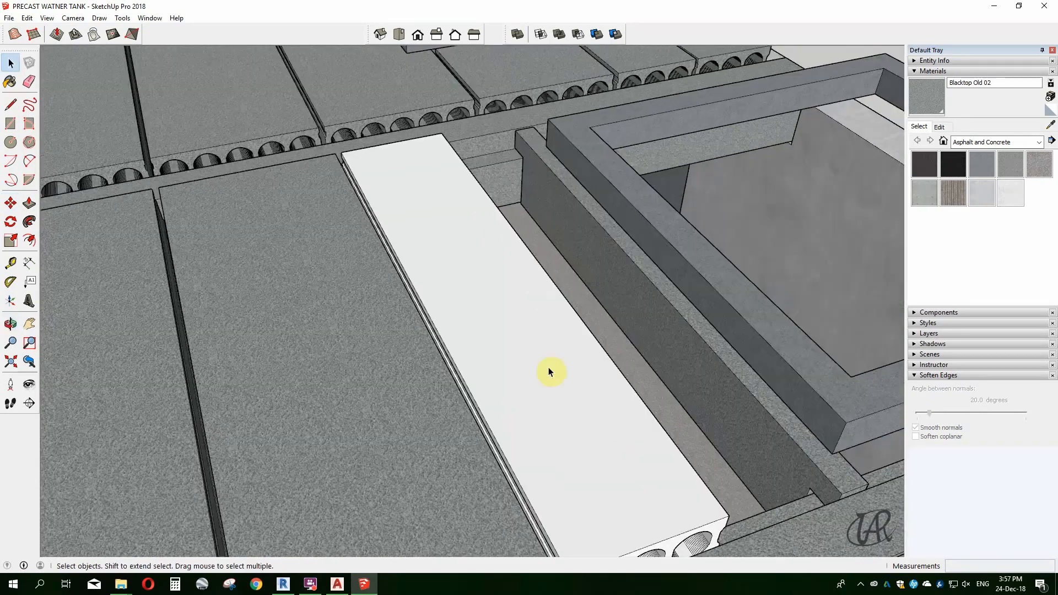
# Open the cross beam for editing and draw a 300 mm line near its notched end along the support beam's face.
pyautogui.doubleClick(630, 312)
pyautogui.scroll(3, 546, 132)
pyautogui.press('l')
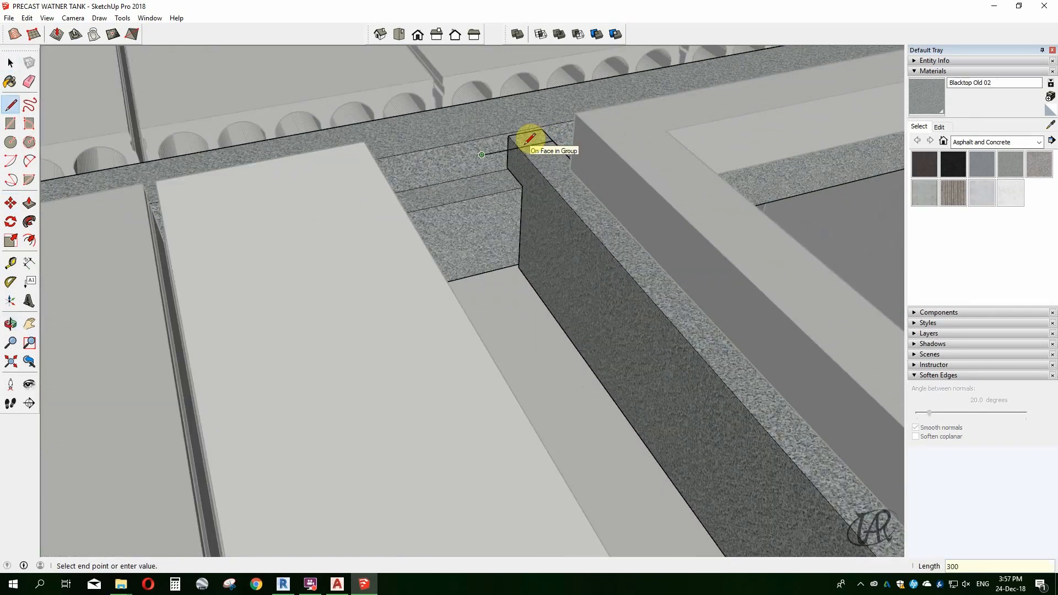
pyautogui.press('space')
# Push/pull a corbel block 200 mm out from the lower side face at the end of the cross beam.
pyautogui.click(560, 254)
pyautogui.press('p')
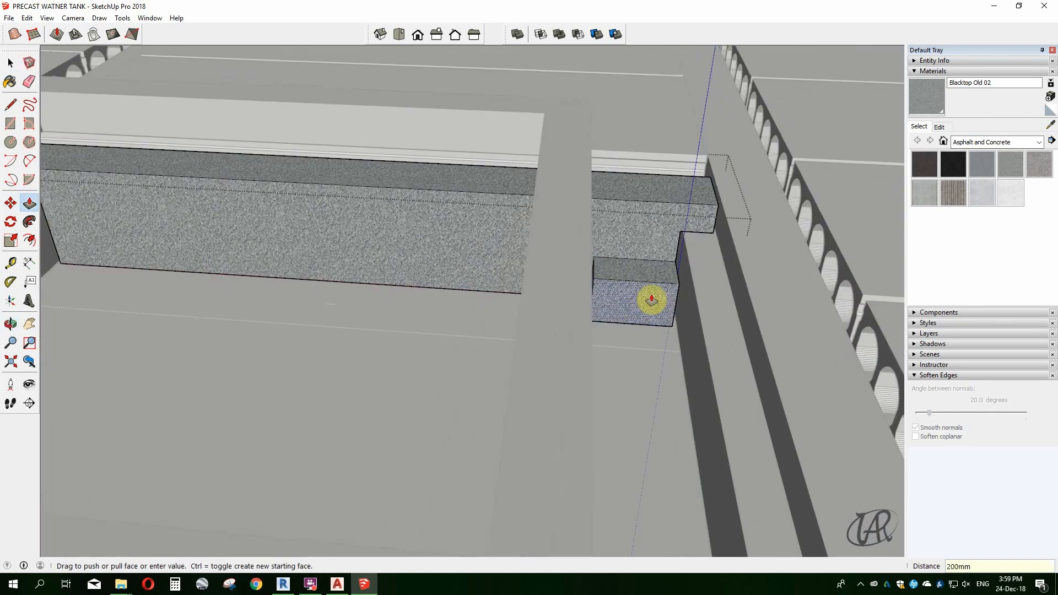
pyautogui.moveTo(526, 270); pyautogui.dragTo(600, 245, button='middle')
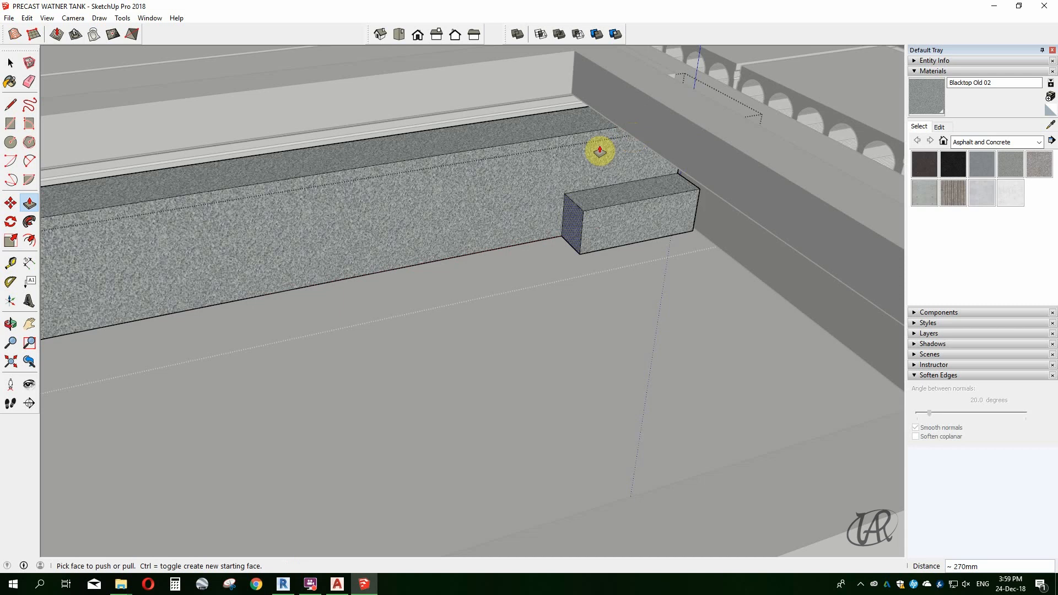
# Push/pull the corbel block's top face up about 145 mm at the end of the cross beam.
pyautogui.moveTo(604, 176); pyautogui.dragTo(631, 174, button='middle')
pyautogui.scroll(2, 628, 170)
pyautogui.click(628, 170)
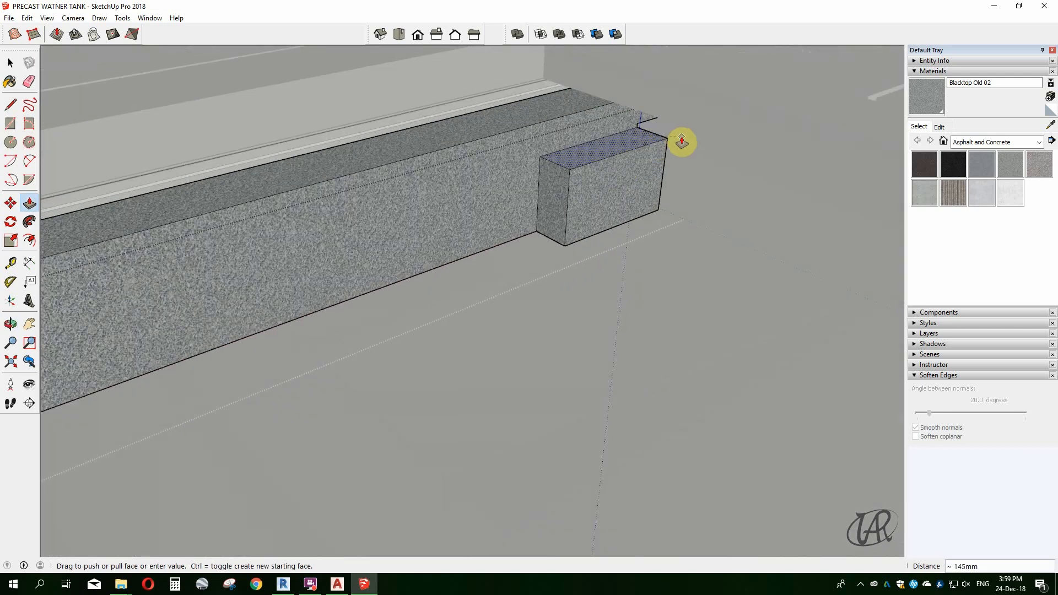
pyautogui.click(682, 141)
# Close the cross beam and measure the distance from its corbel block to the adjacent support beam.
pyautogui.scroll(-4, 488, 213)
pyautogui.moveTo(488, 213); pyautogui.dragTo(338, 255, button='middle')
pyautogui.scroll(4, 584, 221)
pyautogui.moveTo(578, 222); pyautogui.dragTo(412, 402, button='middle')
pyautogui.press('space')
pyautogui.scroll(-5, 419, 234)
pyautogui.click(380, 239)
pyautogui.scroll(4, 409, 404)
pyautogui.press('r')
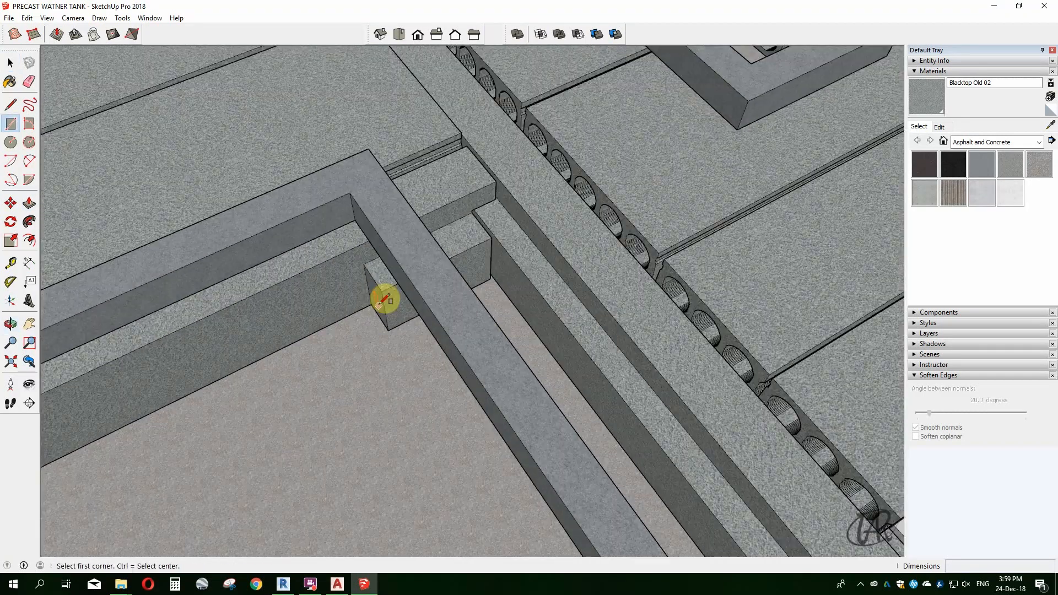
pyautogui.scroll(1, 491, 240)
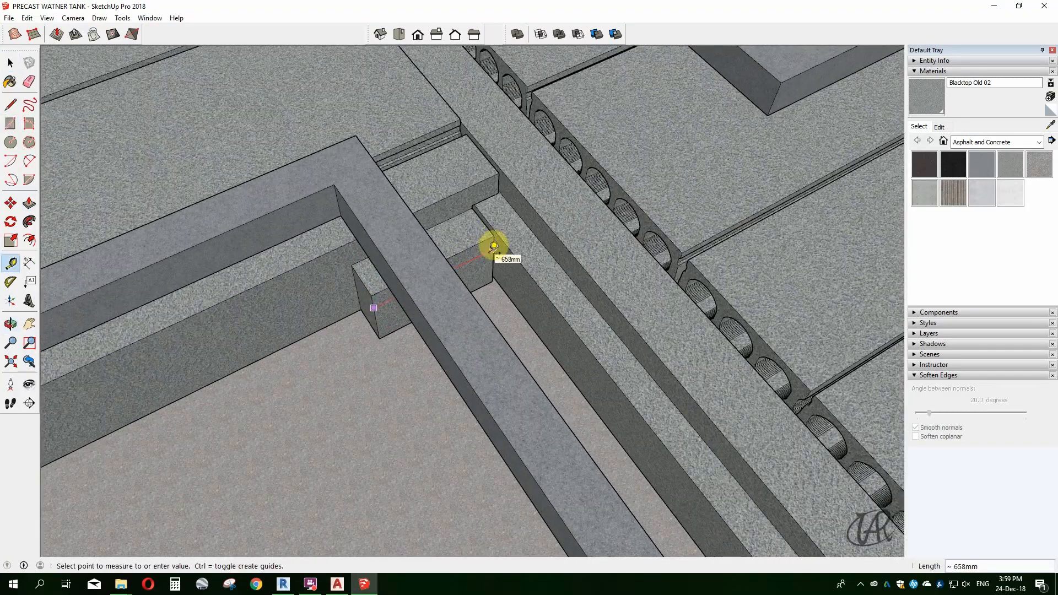
pyautogui.click(494, 246)
# Copy a hollow-core slab out of the roof slab group and place it between the large opening's frame and the support beam.
pyautogui.scroll(-3, 474, 244)
pyautogui.scroll(-4, 414, 204)
pyautogui.press('space')
pyautogui.click(324, 404)
pyautogui.doubleClick(323, 406)
pyautogui.click(323, 438)
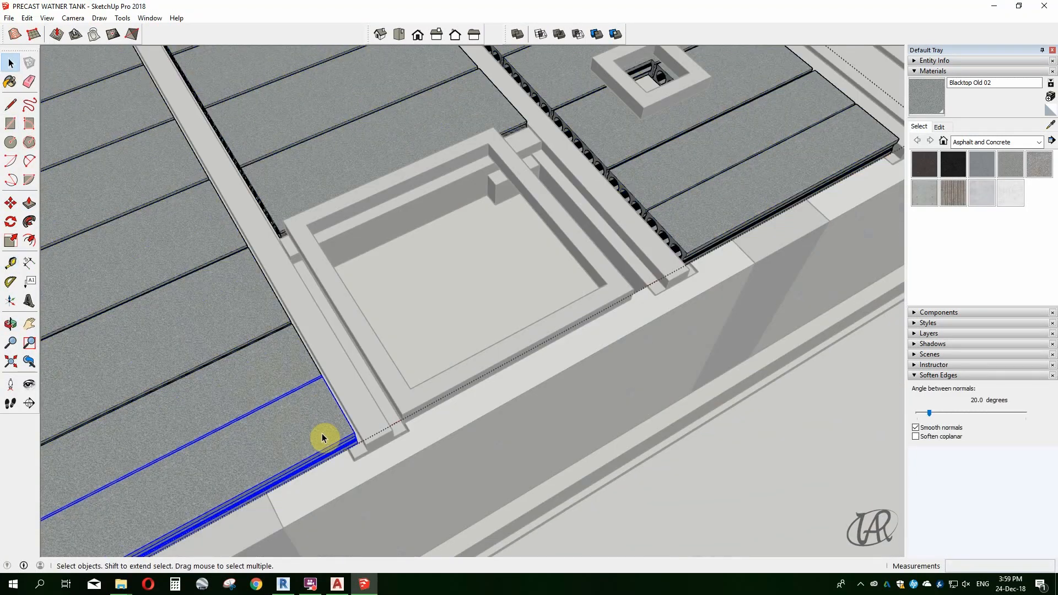
pyautogui.click(510, 452)
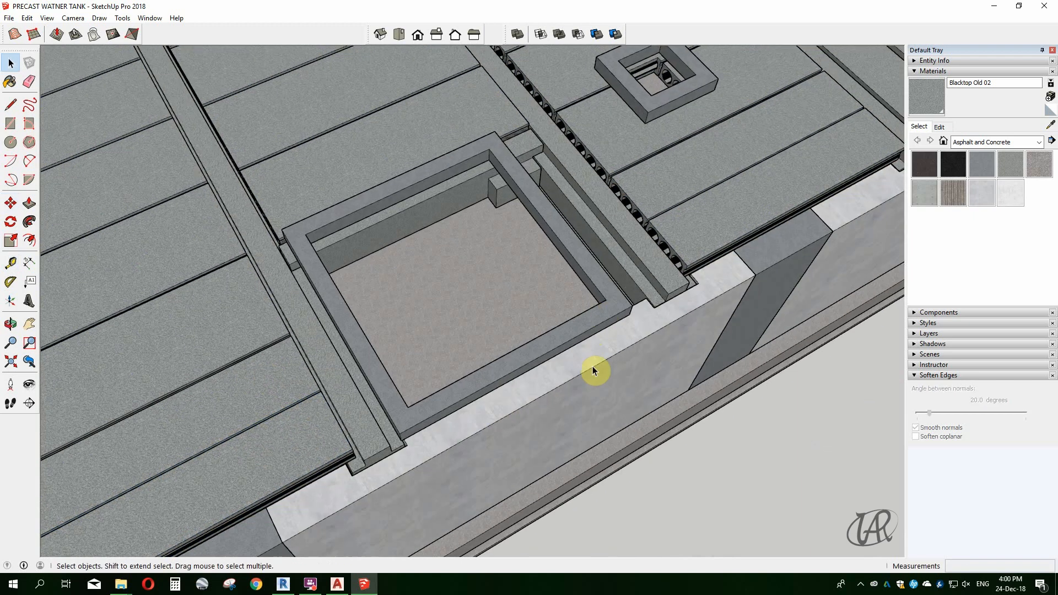
pyautogui.hotkey('ctrl', 'v')
pyautogui.moveTo(593, 366); pyautogui.dragTo(585, 287, button='middle')
pyautogui.doubleClick(574, 437)
pyautogui.scroll(1, 574, 436)
pyautogui.press('p')
pyautogui.click(574, 429)
pyautogui.scroll(2, 380, 329)
pyautogui.press('Escape')
pyautogui.scroll(-2, 486, 359)
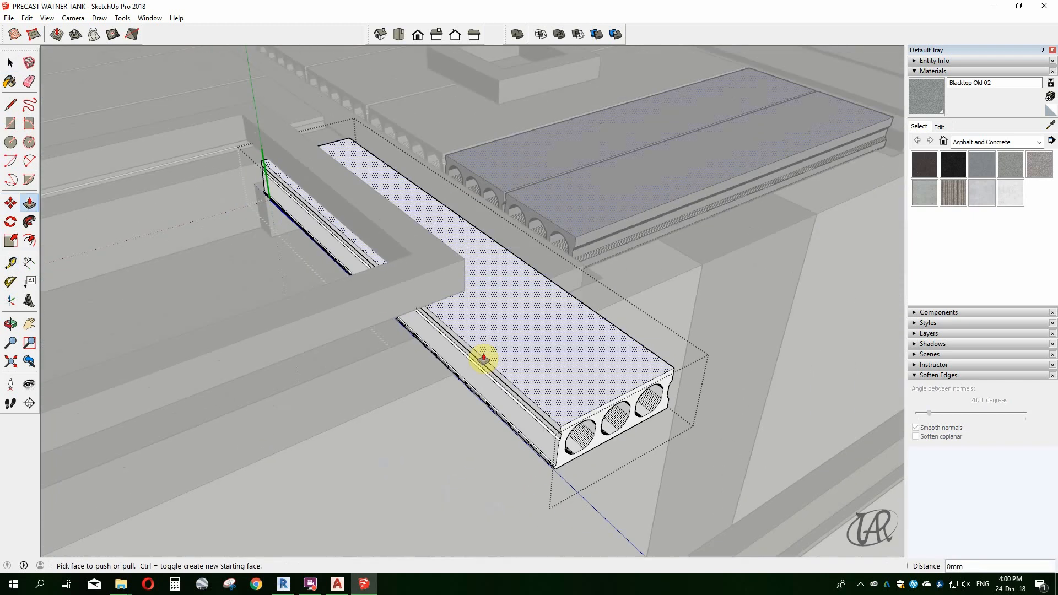
pyautogui.press('space')
pyautogui.press('Escape')
# Make the copied slab unique and push/pull its overhanging end face back onto the top of the tank wall.
pyautogui.scroll(-4, 511, 361)
pyautogui.rightClick(508, 365)
pyautogui.click(550, 168)
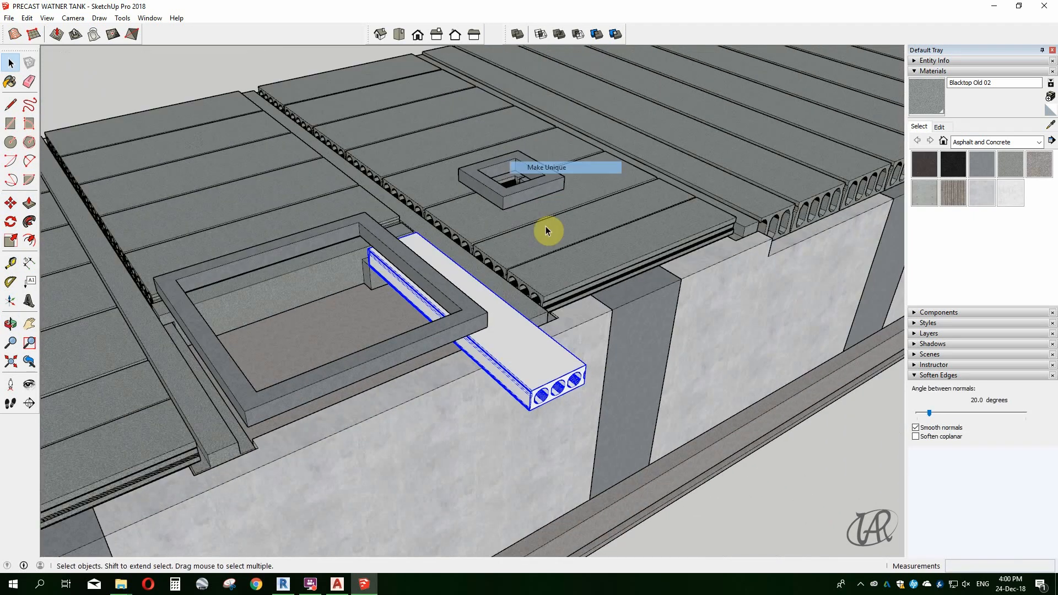
pyautogui.doubleClick(556, 403)
pyautogui.scroll(3, 556, 404)
pyautogui.press('p')
pyautogui.click(556, 403)
pyautogui.moveTo(383, 268); pyautogui.dragTo(572, 297, button='middle')
pyautogui.scroll(3, 573, 296)
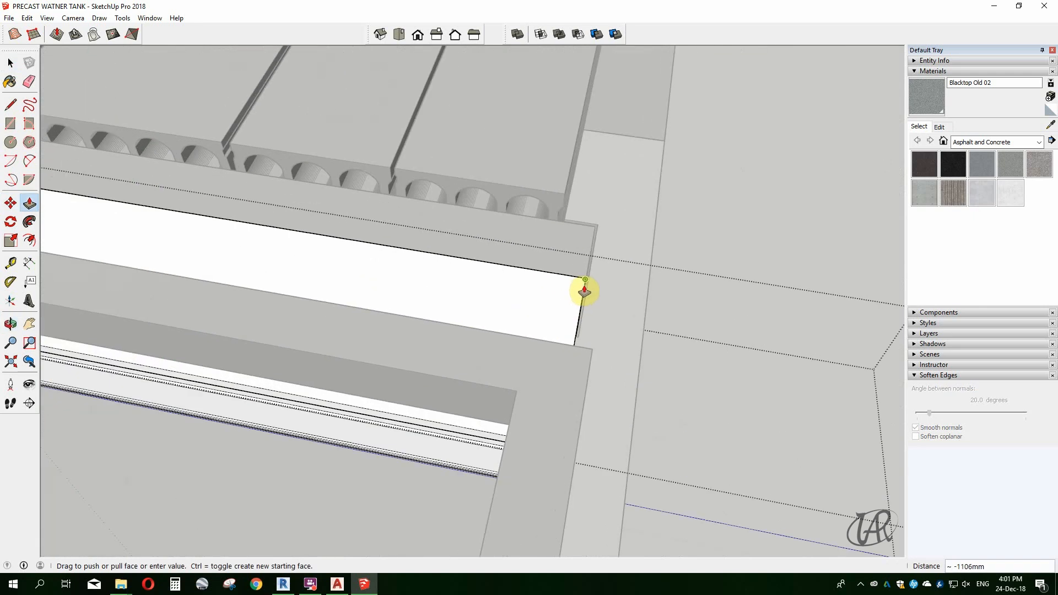
pyautogui.moveTo(493, 436); pyautogui.dragTo(611, 427, button='middle')
pyautogui.click(791, 351)
pyautogui.moveTo(783, 359); pyautogui.dragTo(491, 320, button='middle')
pyautogui.scroll(-3, 670, 415)
pyautogui.press('space')
pyautogui.click(483, 312)
# Put the shortened slab inside the roof slab group and explode the nested group of slabs.
pyautogui.moveTo(397, 171); pyautogui.dragTo(489, 223, button='middle')
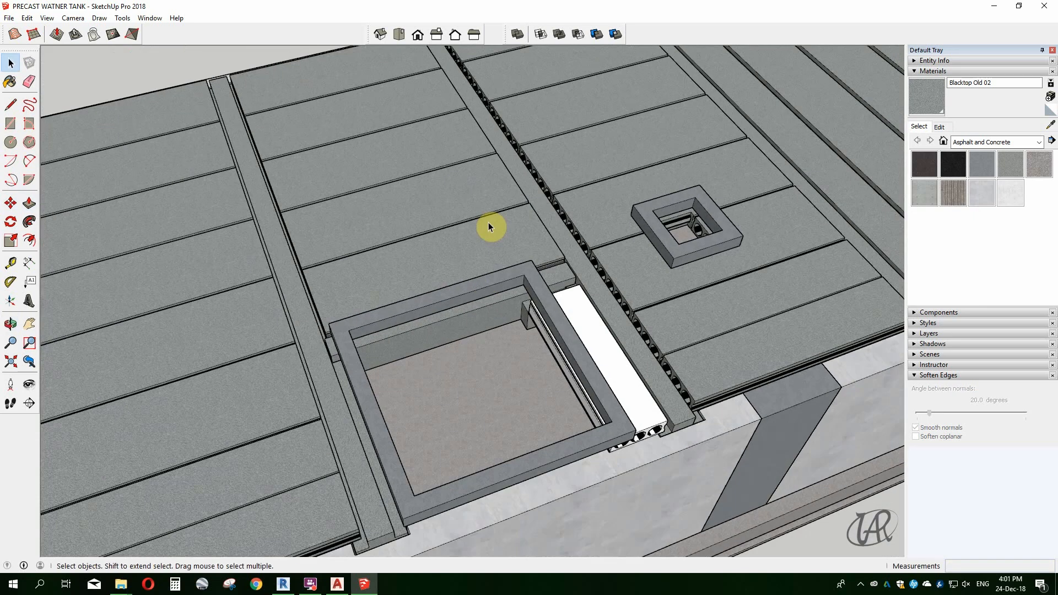
pyautogui.click(632, 436)
pyautogui.doubleClick(520, 250)
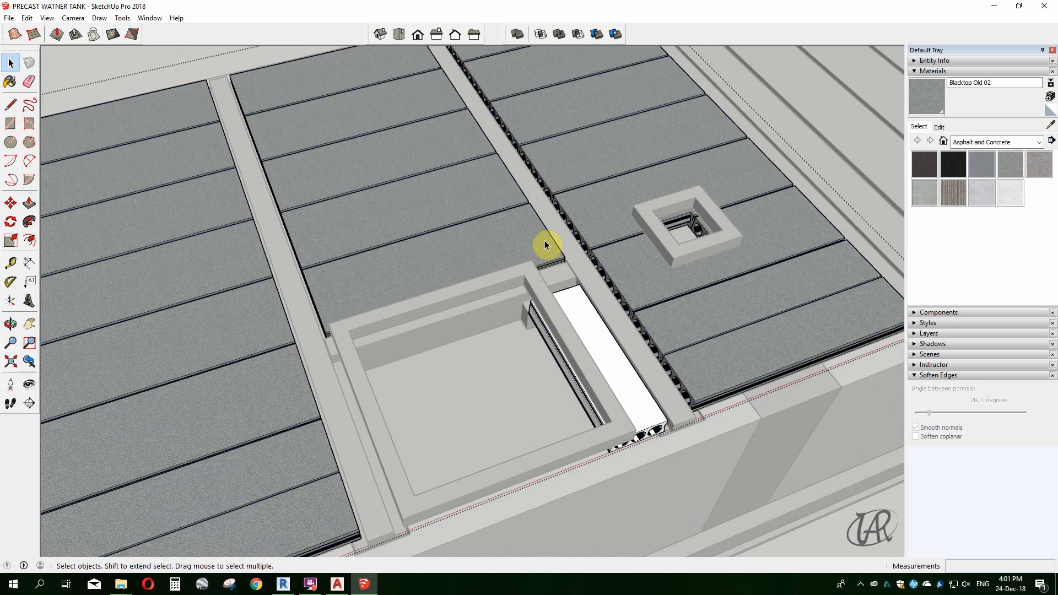
pyautogui.rightClick(545, 241)
pyautogui.click(584, 301)
pyautogui.press('Escape')
pyautogui.rightClick(526, 234)
pyautogui.click(552, 301)
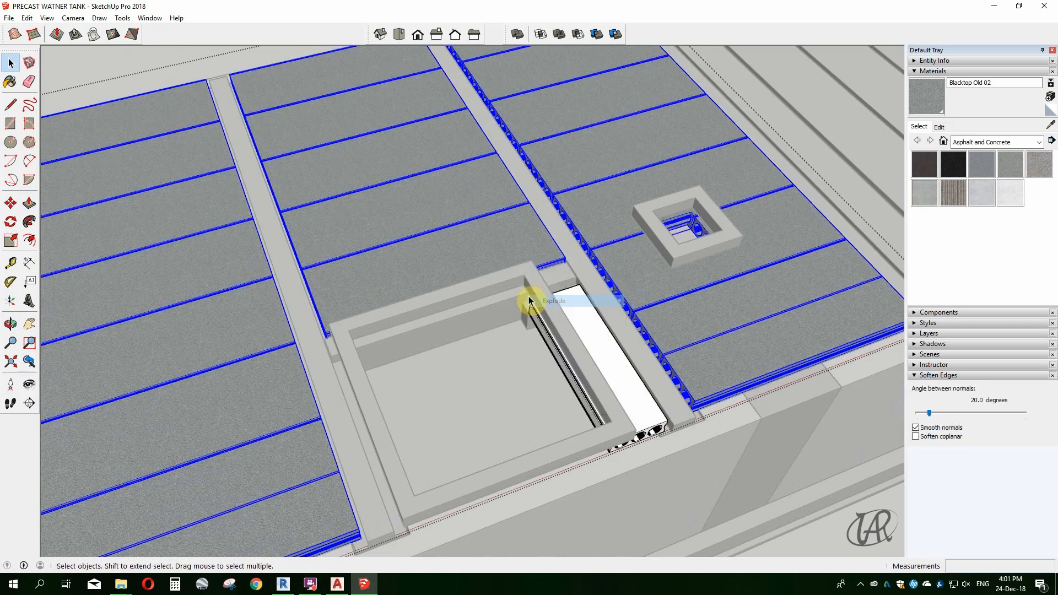
# Paint the shortened slab with the neighbouring slabs' sampled material, Blacktop Old 02, and close the group.
pyautogui.moveTo(478, 238); pyautogui.dragTo(496, 243, button='middle')
pyautogui.press('Escape')
pyautogui.doubleClick(542, 254)
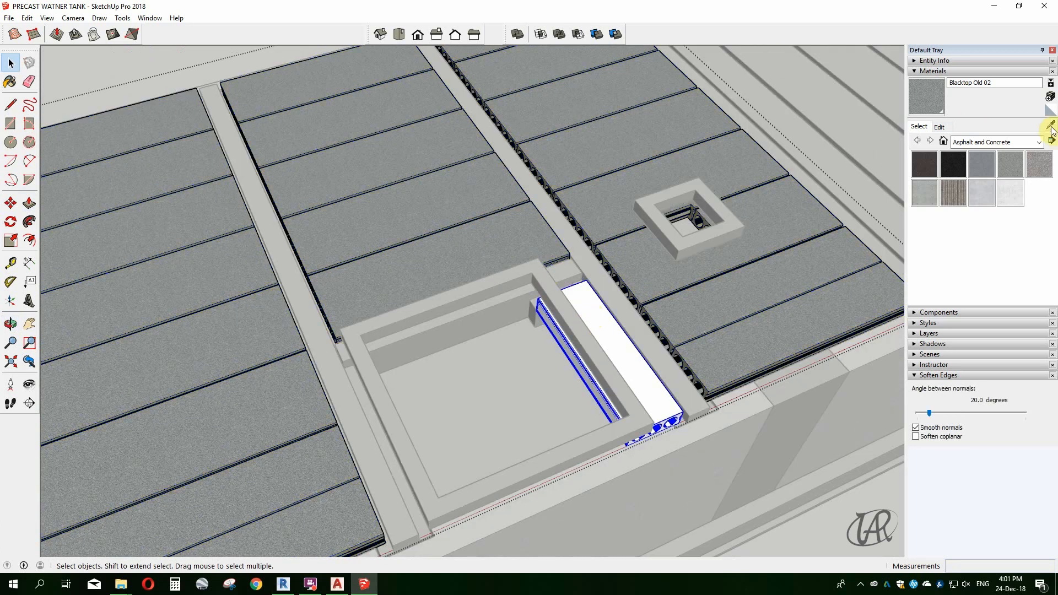
pyautogui.click(591, 299)
pyautogui.press('space')
pyautogui.press('Escape')
# Unhide the perimeter beam around the roof slabs and check it against the walls and opening frame.
pyautogui.moveTo(579, 292); pyautogui.dragTo(461, 234, button='middle')
pyautogui.scroll(-5, 458, 230)
pyautogui.moveTo(441, 342); pyautogui.dragTo(408, 274, button='middle')
pyautogui.scroll(6, 406, 274)
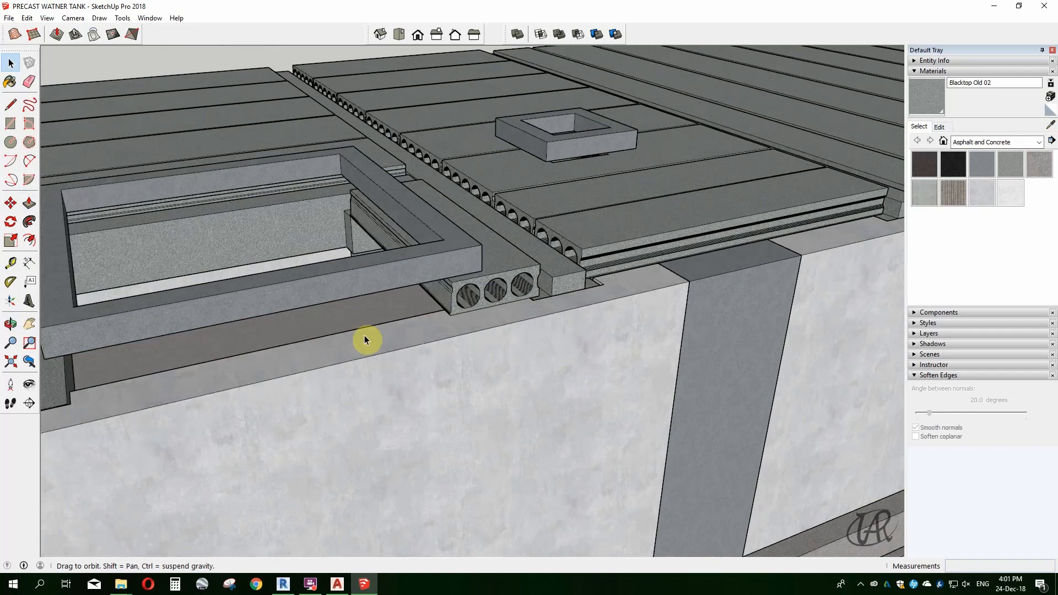
pyautogui.moveTo(366, 339)
pyautogui.mouseDown(button='middle')
pyautogui.moveTo(410, 253)
pyautogui.moveTo(493, 364)
pyautogui.mouseUp(button='middle')
pyautogui.scroll(-5, 480, 341)
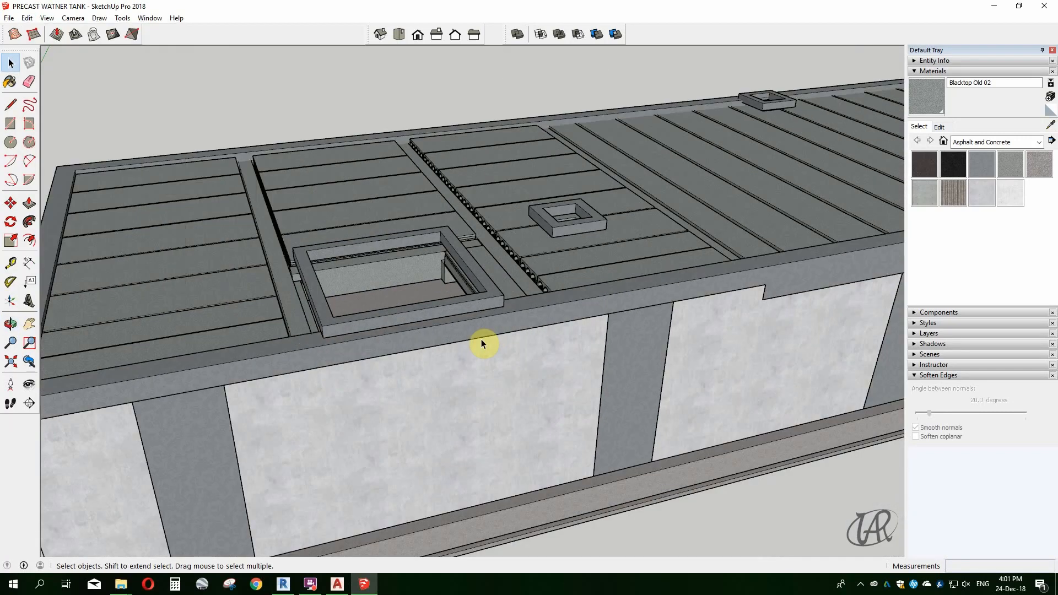
pyautogui.scroll(3, 410, 326)
pyautogui.moveTo(409, 325); pyautogui.dragTo(231, 392, button='middle')
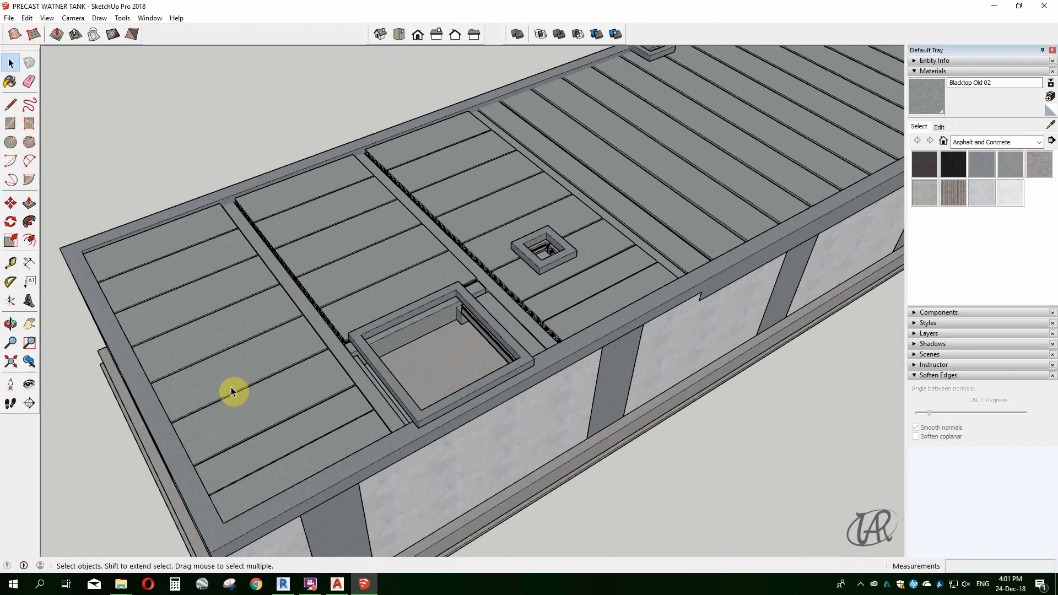
pyautogui.scroll(5, 679, 340)
pyautogui.scroll(-5, 677, 341)
pyautogui.moveTo(568, 427); pyautogui.dragTo(168, 328, button='middle')
pyautogui.scroll(5, 298, 306)
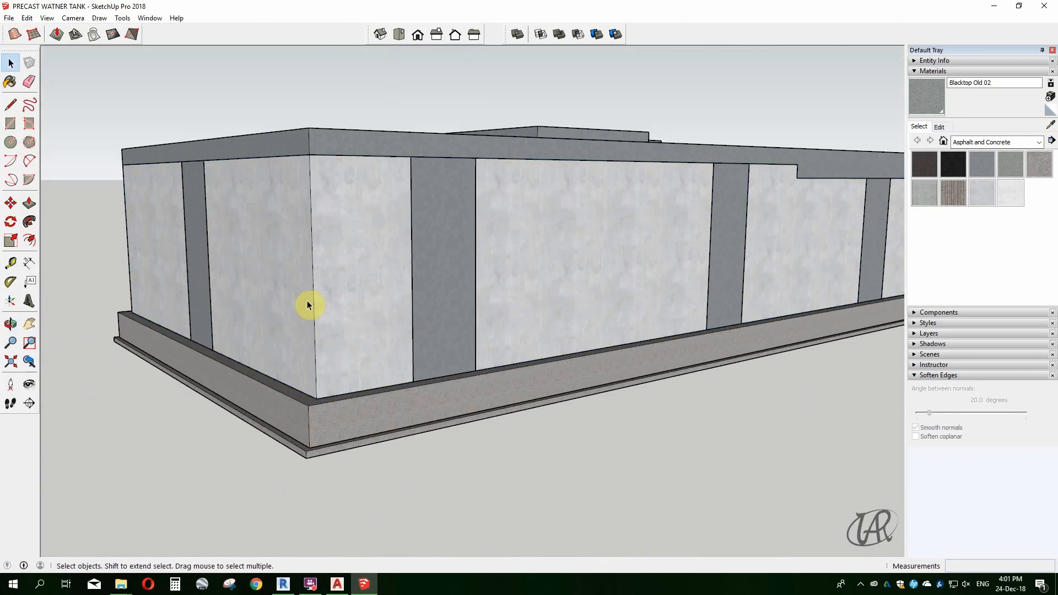
pyautogui.click(307, 305)
pyautogui.moveTo(307, 305); pyautogui.dragTo(419, 267, button='middle')
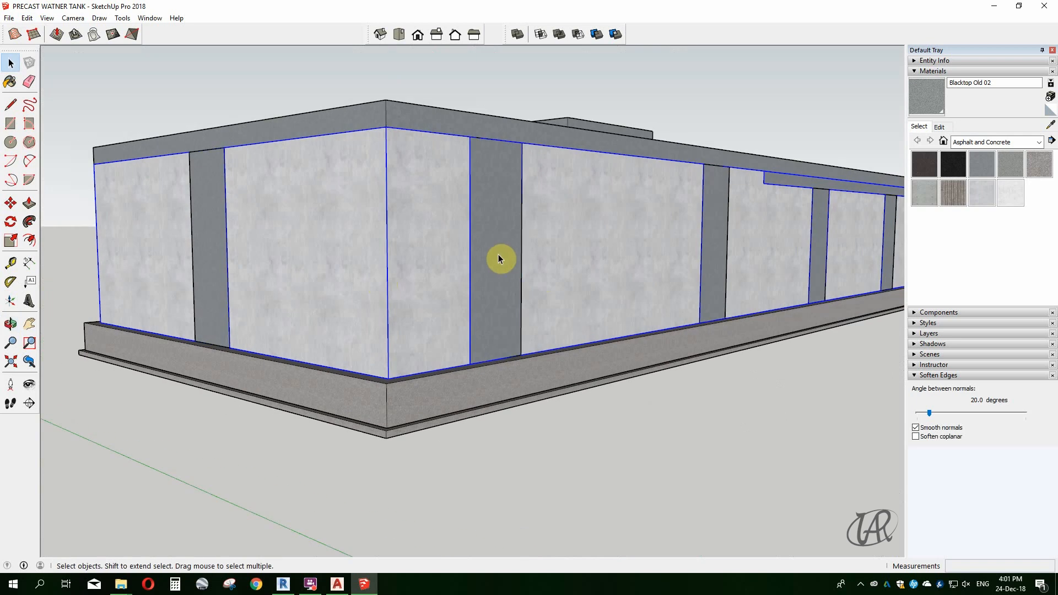
pyautogui.doubleClick(429, 227)
pyautogui.rightClick(428, 227)
pyautogui.press('Escape')
pyautogui.scroll(-3, 353, 204)
pyautogui.moveTo(305, 177); pyautogui.dragTo(267, 261, button='middle')
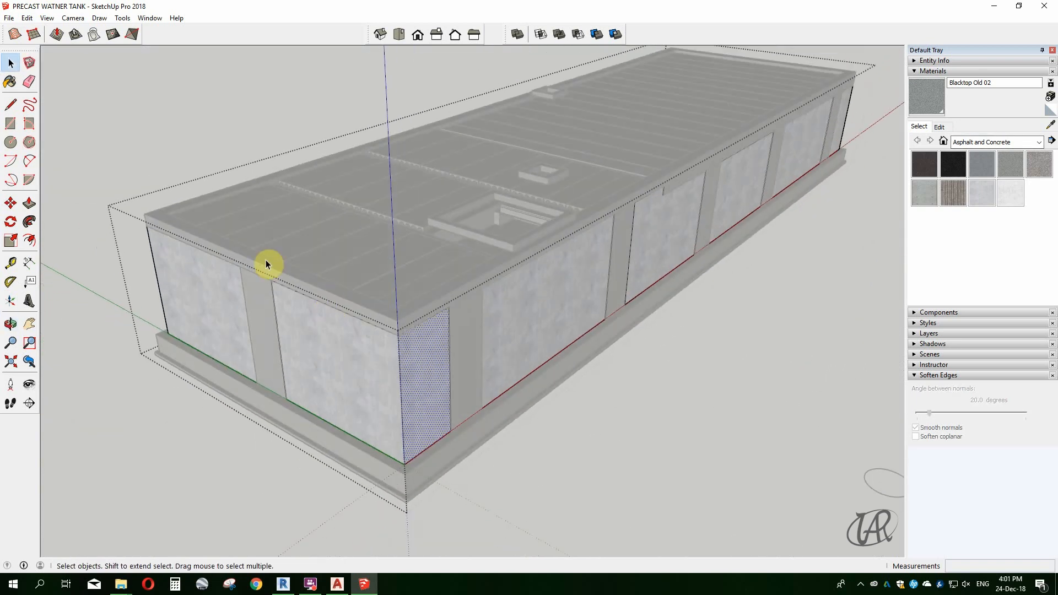
pyautogui.moveTo(328, 281); pyautogui.dragTo(364, 334, button='middle')
pyautogui.press('Escape')
pyautogui.rightClick(395, 337)
pyautogui.press('Escape')
pyautogui.moveTo(525, 369); pyautogui.dragTo(486, 325, button='middle')
pyautogui.rightClick(435, 369)
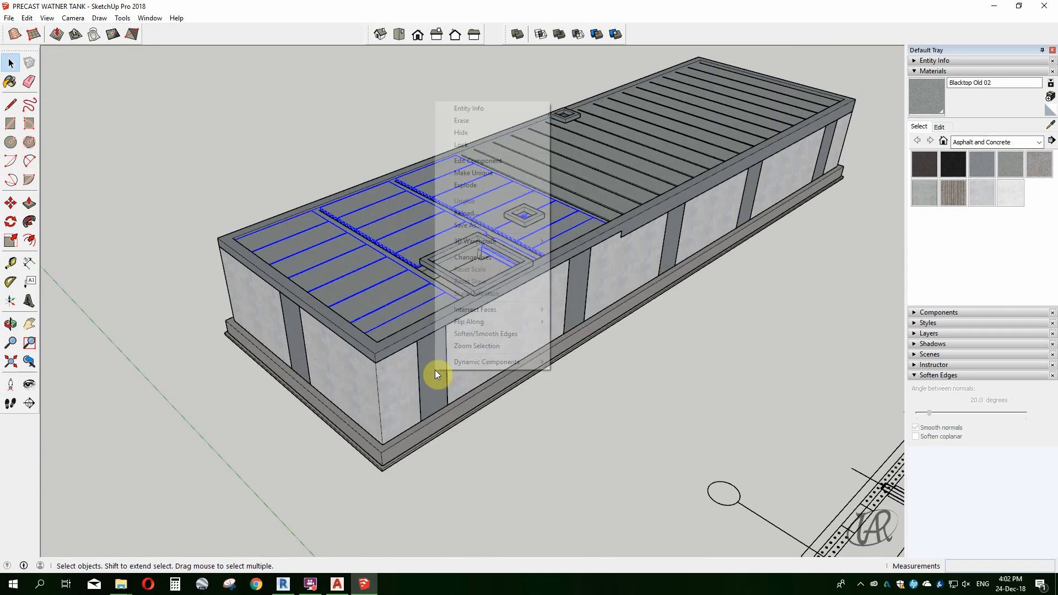
pyautogui.press('Escape')
# Select the dark vertical infill strips between the wall panels around the tank and remove them.
pyautogui.keyDown('ctrl'); pyautogui.click(290, 339); pyautogui.keyUp('ctrl')
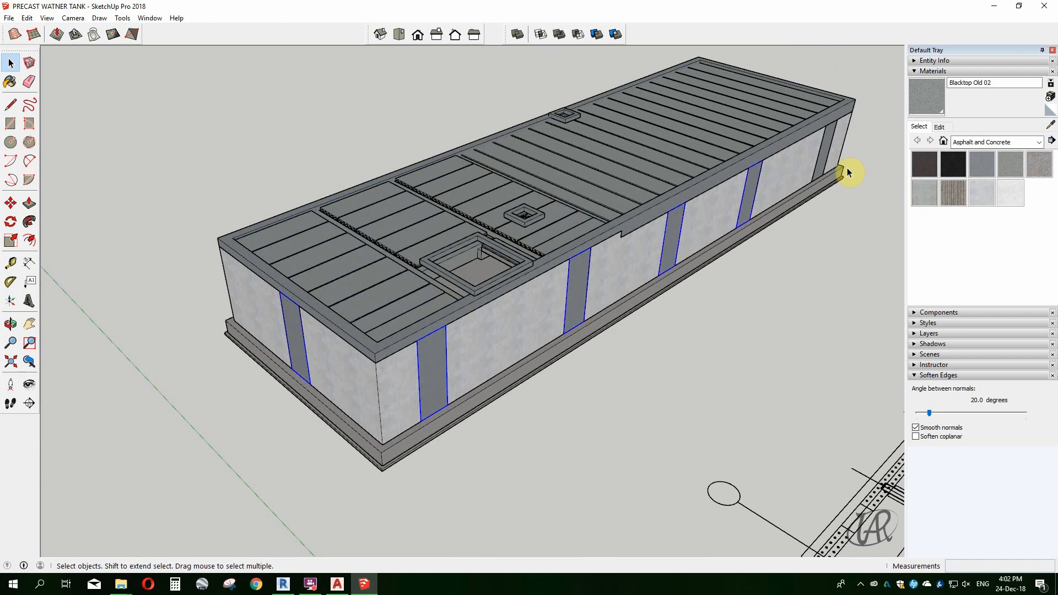
pyautogui.moveTo(848, 172)
pyautogui.mouseDown(button='middle')
pyautogui.moveTo(548, 276)
pyautogui.moveTo(633, 272)
pyautogui.mouseUp(button='middle')
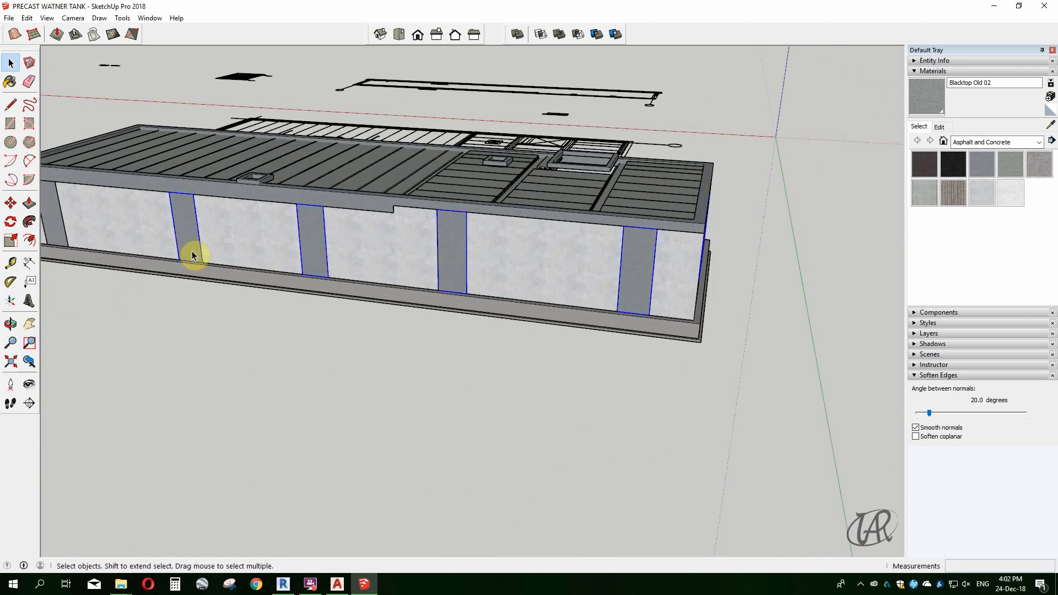
pyautogui.moveTo(192, 255); pyautogui.dragTo(303, 301, button='middle')
pyautogui.rightClick(578, 346)
pyautogui.click(608, 401)
pyautogui.press('Delete')
# Examine the tank's interior, including the wall openings, the floor and the beams under the roof.
pyautogui.scroll(3, 582, 347)
pyautogui.keyDown('shift'); pyautogui.moveTo(822, 353); pyautogui.dragTo(485, 345, button='middle'); pyautogui.keyUp('shift')
pyautogui.scroll(3, 492, 334)
pyautogui.scroll(4, 586, 346)
pyautogui.scroll(3, 494, 174)
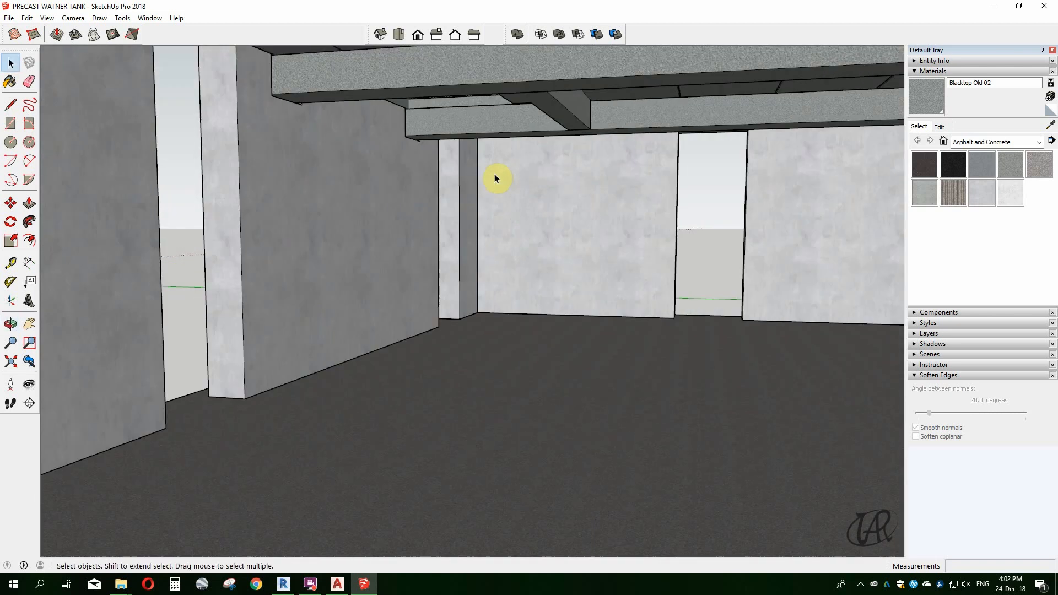
pyautogui.scroll(-2, 494, 175)
pyautogui.moveTo(480, 233); pyautogui.dragTo(504, 176, button='middle')
pyautogui.scroll(-2, 468, 204)
pyautogui.scroll(5, 488, 290)
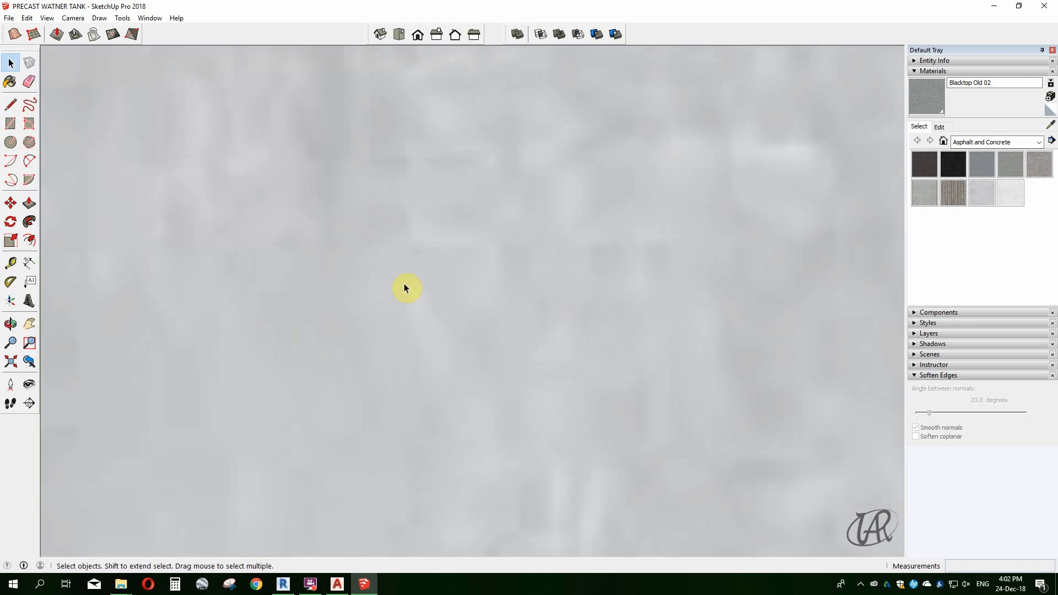
# Show the whole model and examine the roof slabs around the framed openings from above.
pyautogui.click(10, 362)
pyautogui.moveTo(521, 311)
pyautogui.mouseDown(button='middle')
pyautogui.moveTo(527, 325)
pyautogui.moveTo(468, 386)
pyautogui.mouseUp(button='middle')
pyautogui.scroll(8, 667, 310)
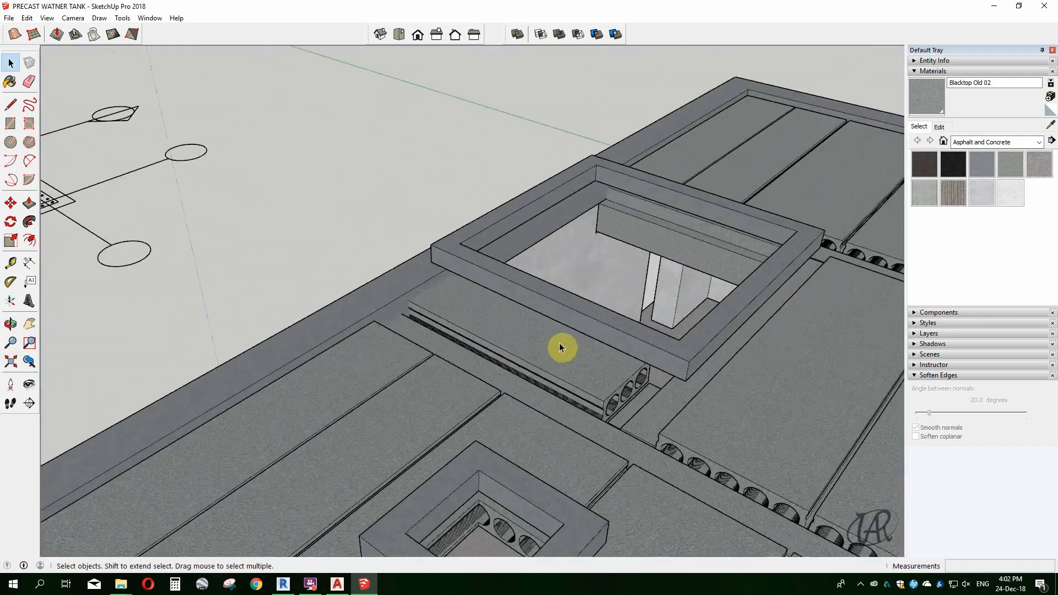
pyautogui.moveTo(559, 347)
pyautogui.mouseDown(button='middle')
pyautogui.moveTo(536, 276)
pyautogui.moveTo(159, 276)
pyautogui.mouseUp(button='middle')
pyautogui.scroll(5, 276, 232)
pyautogui.moveTo(277, 232)
pyautogui.mouseDown(button='middle')
pyautogui.moveTo(377, 169)
pyautogui.moveTo(312, 163)
pyautogui.moveTo(421, 180)
pyautogui.moveTo(460, 312)
pyautogui.moveTo(462, 407)
pyautogui.mouseUp(button='middle')
pyautogui.scroll(-4, 459, 312)
pyautogui.scroll(-4, 684, 273)
pyautogui.scroll(-4, 684, 273)
pyautogui.scroll(-2, 462, 407)
pyautogui.scroll(3, 447, 305)
# Draw a rectangle of 30250 mm by about 8695 mm over the roof slabs between the perimeter beam's inner corners.
pyautogui.moveTo(448, 306); pyautogui.dragTo(349, 227, button='middle')
pyautogui.scroll(-3, 348, 224)
pyautogui.scroll(3, 324, 159)
pyautogui.press('r')
pyautogui.scroll(3, 323, 159)
pyautogui.click(304, 178)
pyautogui.scroll(-3, 295, 183)
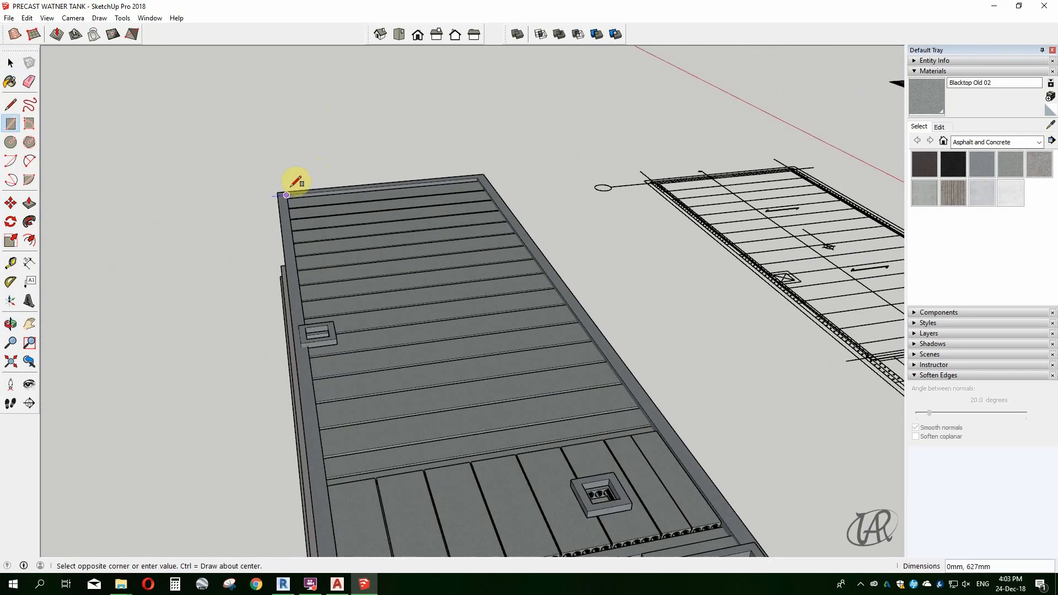
pyautogui.scroll(-3, 449, 378)
pyautogui.scroll(3, 528, 401)
pyautogui.click(521, 398)
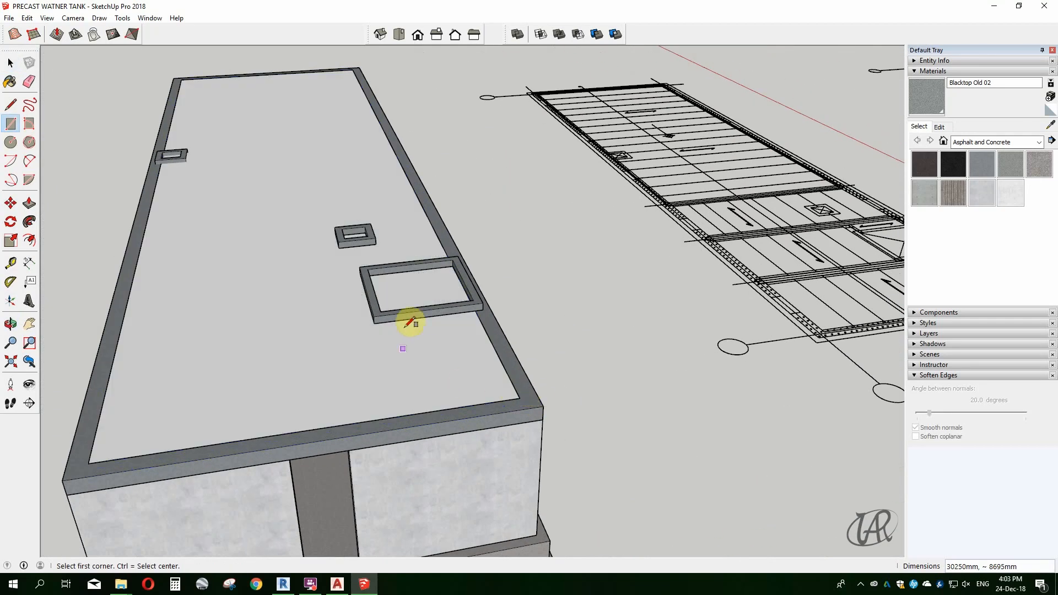
# Draw a rectangle on the roof face along the inner edges of the large opening's frame.
pyautogui.moveTo(409, 323); pyautogui.dragTo(217, 397, button='middle')
pyautogui.scroll(3, 402, 229)
pyautogui.scroll(3, 484, 366)
pyautogui.moveTo(483, 366); pyautogui.dragTo(777, 524, button='middle')
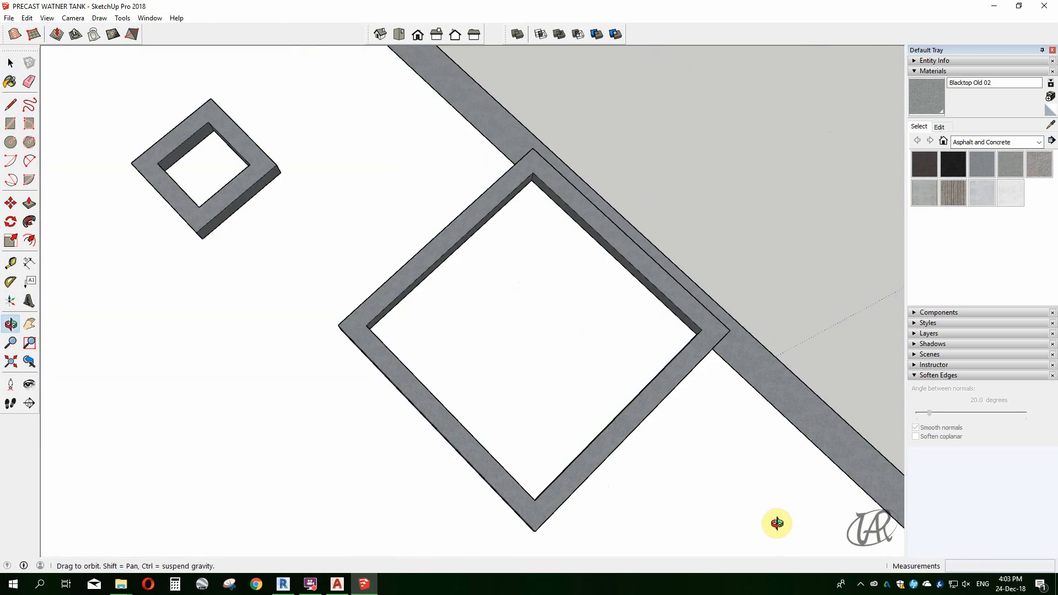
pyautogui.scroll(3, 634, 248)
pyautogui.moveTo(634, 248); pyautogui.dragTo(794, 272, button='middle')
pyautogui.scroll(-4, 713, 217)
pyautogui.scroll(4, 255, 287)
pyautogui.click(248, 285)
pyautogui.moveTo(255, 288); pyautogui.dragTo(642, 359, button='middle')
pyautogui.click(622, 384)
# Draw a 700 by 700 mm rectangle inside the small opening frame beside the perimeter beam.
pyautogui.scroll(-8, 364, 234)
pyautogui.scroll(5, 629, 485)
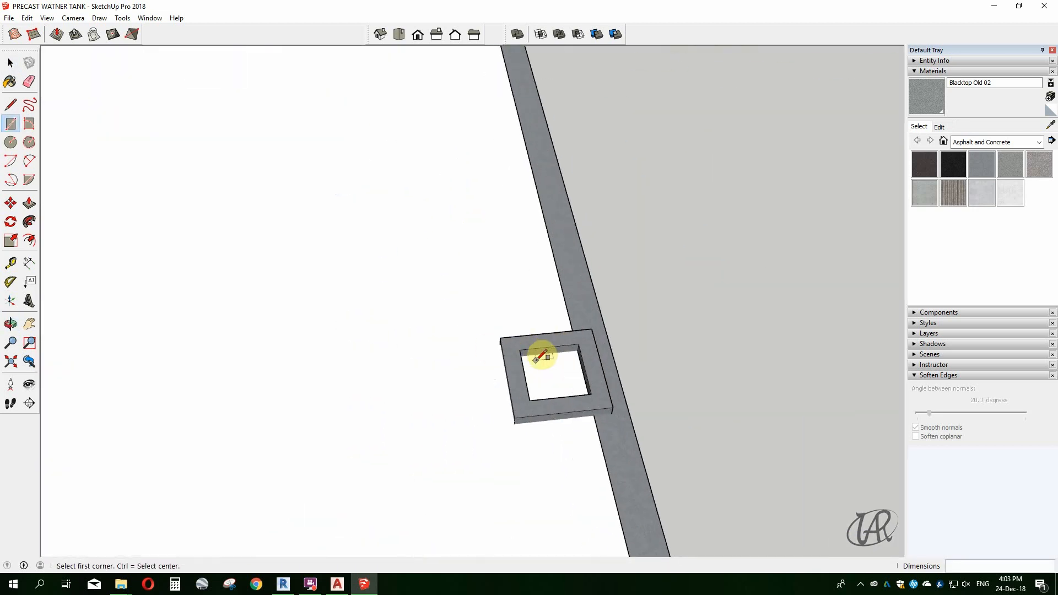
pyautogui.moveTo(546, 361); pyautogui.dragTo(718, 279, button='middle')
pyautogui.scroll(2, 525, 404)
pyautogui.click(503, 363)
pyautogui.scroll(3, 568, 259)
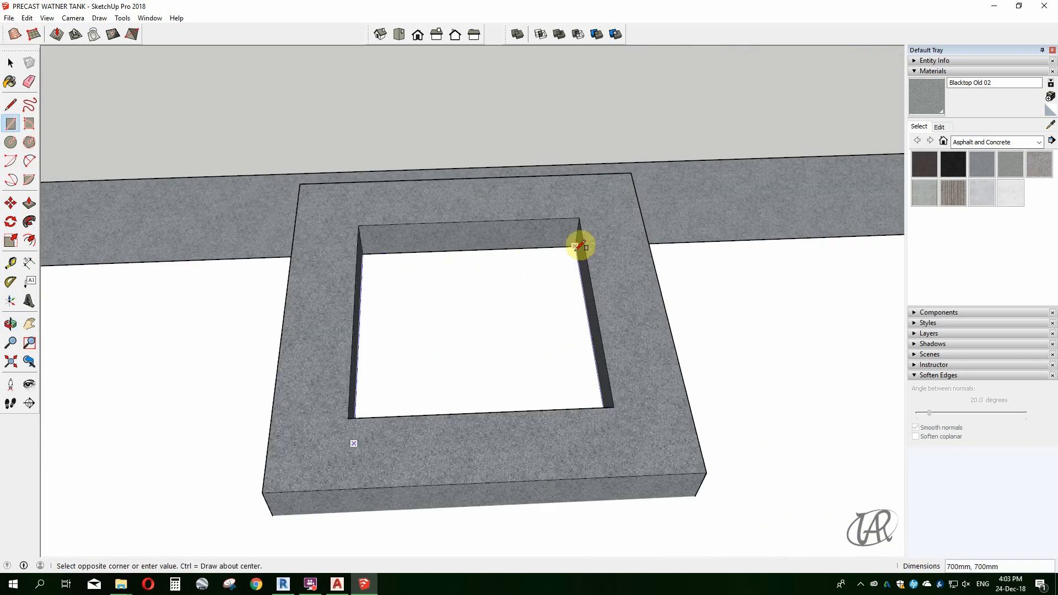
pyautogui.click(576, 250)
# Clear the roof topping faces inside the framed roof openings.
pyautogui.scroll(-5, 543, 247)
pyautogui.scroll(-5, 253, 385)
pyautogui.scroll(2, 314, 392)
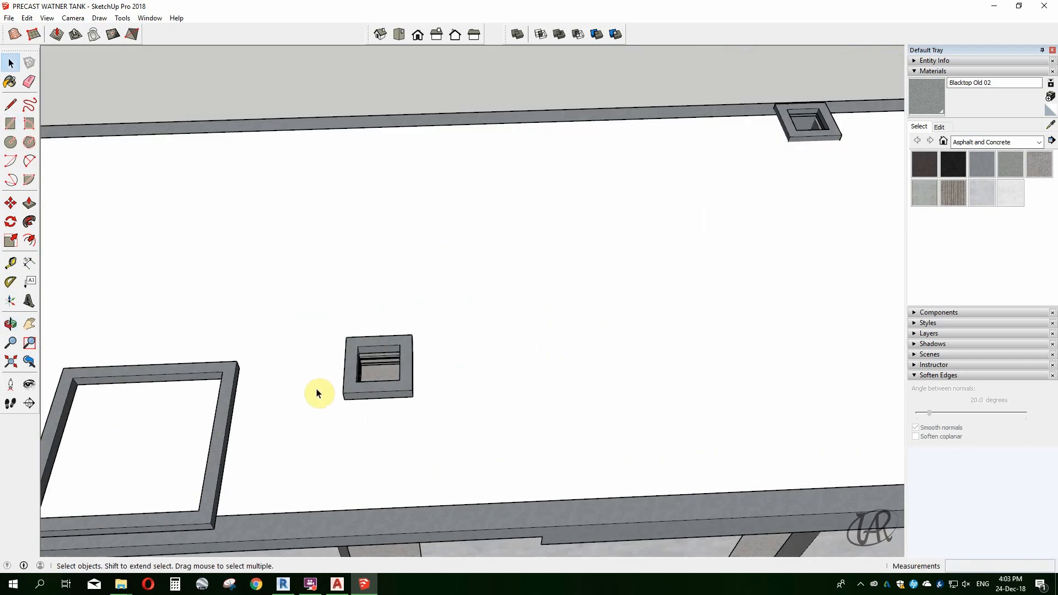
pyautogui.scroll(-2, 421, 300)
pyautogui.scroll(-3, 236, 260)
# Paint the roof topping with the Concrete Aggregate Smoke material.
pyautogui.moveTo(236, 261); pyautogui.dragTo(489, 326, button='middle')
pyautogui.click(491, 326)
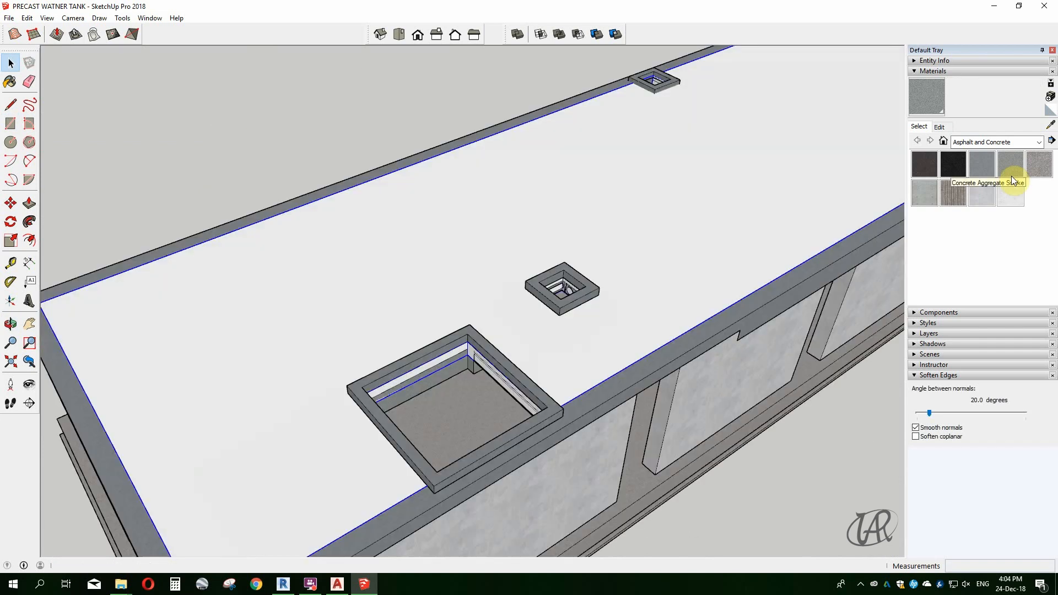
pyautogui.click(1011, 171)
pyautogui.click(591, 342)
pyautogui.moveTo(591, 343)
pyautogui.mouseDown(button='middle')
pyautogui.moveTo(479, 243)
pyautogui.moveTo(611, 254)
pyautogui.moveTo(454, 303)
pyautogui.moveTo(435, 284)
pyautogui.moveTo(366, 272)
pyautogui.moveTo(345, 193)
pyautogui.moveTo(693, 174)
pyautogui.moveTo(204, 263)
pyautogui.moveTo(263, 269)
pyautogui.moveTo(257, 300)
pyautogui.moveTo(411, 373)
pyautogui.moveTo(274, 394)
pyautogui.moveTo(446, 388)
pyautogui.moveTo(606, 503)
pyautogui.mouseUp(button='middle')
pyautogui.scroll(5, 204, 264)
# Switch the camera to perspective projection.
pyautogui.scroll(-8, 605, 503)
pyautogui.moveTo(386, 383); pyautogui.dragTo(342, 435, button='middle')
pyautogui.keyDown('shift'); pyautogui.moveTo(168, 526); pyautogui.dragTo(424, 499, button='middle'); pyautogui.keyUp('shift')
pyautogui.click(73, 20)
pyautogui.click(95, 87)
# Delete the imported AutoCAD drawing linework lying on the ground beside the tank model.
pyautogui.scroll(-3, 518, 221)
pyautogui.scroll(3, 441, 416)
pyautogui.click(392, 358)
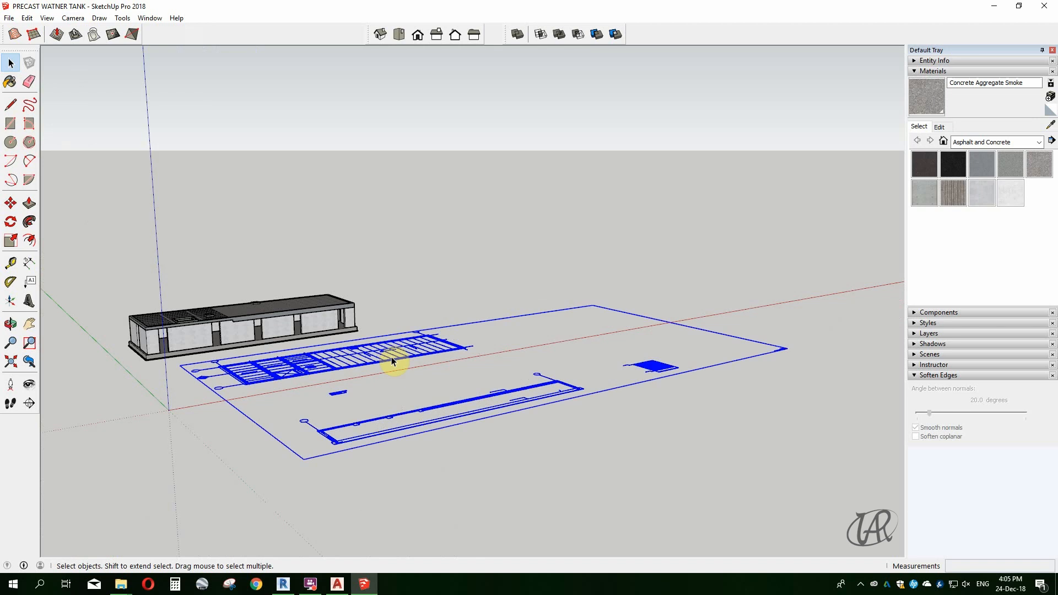
pyautogui.press('Delete')
pyautogui.scroll(5, 201, 366)
# Unhide all objects and move the whole tank in plan so its base corner meets the axes origin.
pyautogui.click(400, 34)
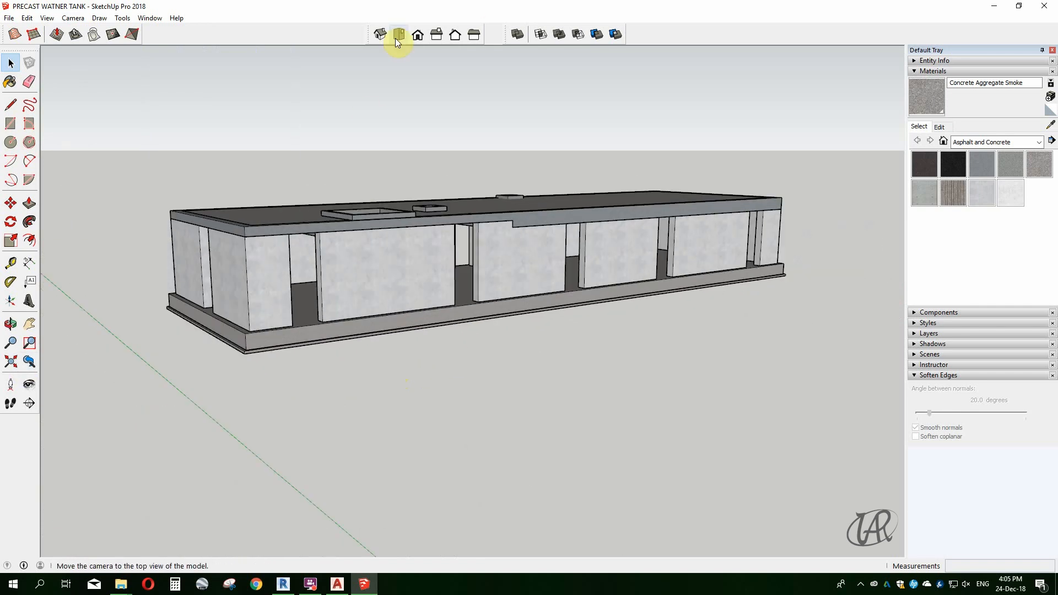
pyautogui.click(26, 19)
pyautogui.moveTo(48, 175)
pyautogui.click(204, 200)
pyautogui.scroll(-3, 561, 215)
pyautogui.click(314, 334)
pyautogui.scroll(-3, 320, 386)
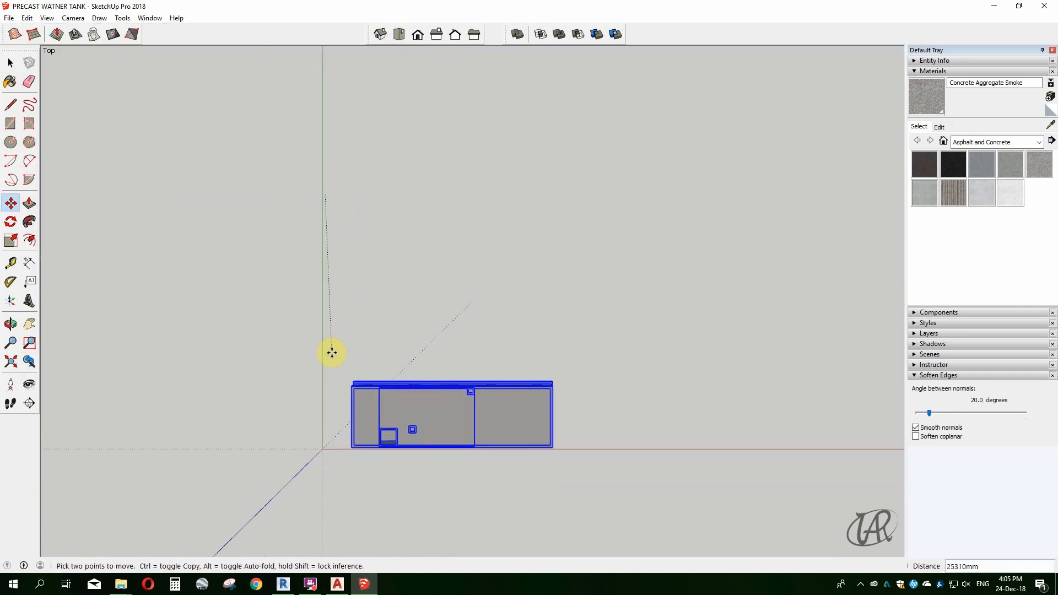
# Move the whole tank vertically in the front view so its base rests on the red axis.
pyautogui.click(418, 35)
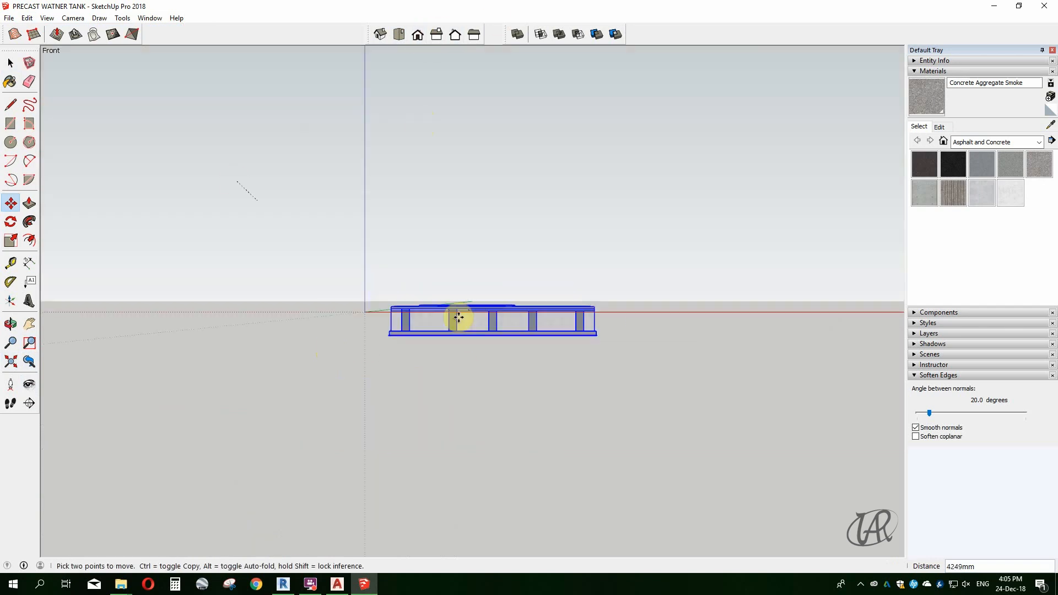
pyautogui.press('m')
pyautogui.scroll(5, 584, 317)
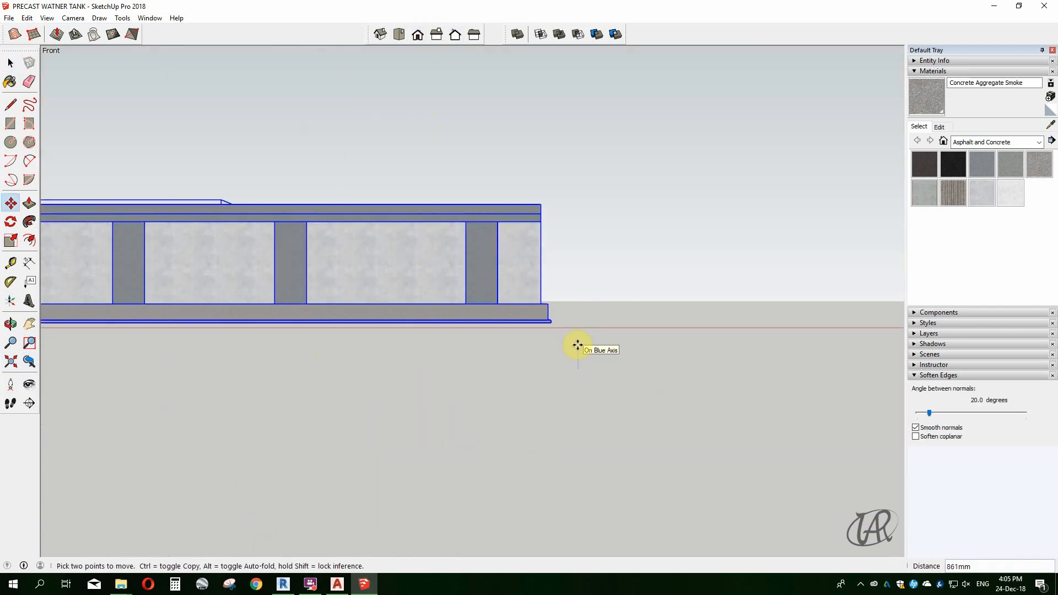
pyautogui.scroll(-3, 578, 345)
pyautogui.moveTo(313, 208); pyautogui.dragTo(220, 373, button='middle')
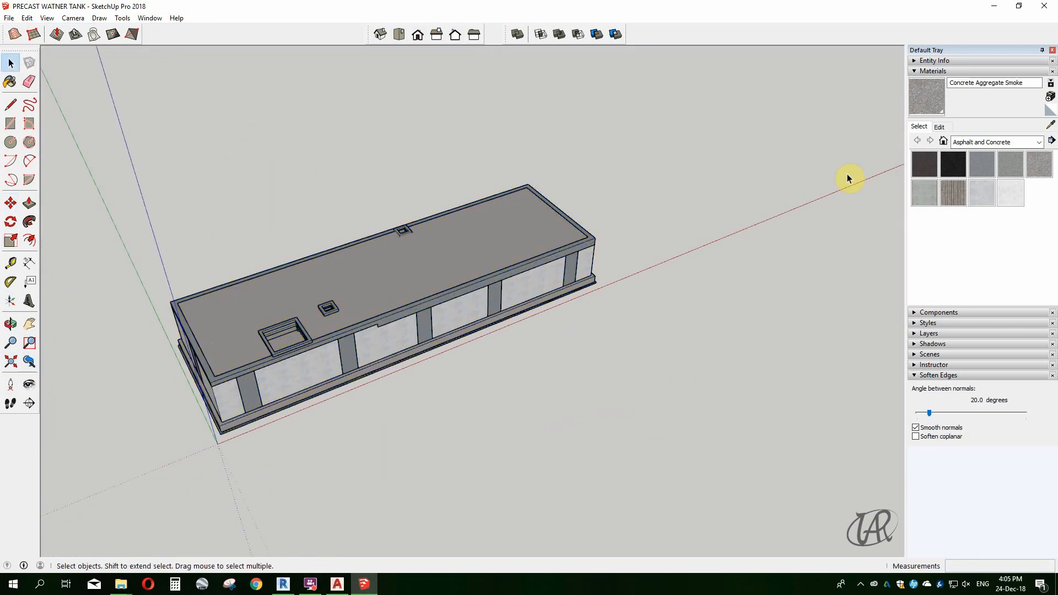
# Turn on shadows and set them to 10:50 AM on 09/07.
pyautogui.click(929, 71)
pyautogui.click(913, 113)
pyautogui.scroll(5, 418, 421)
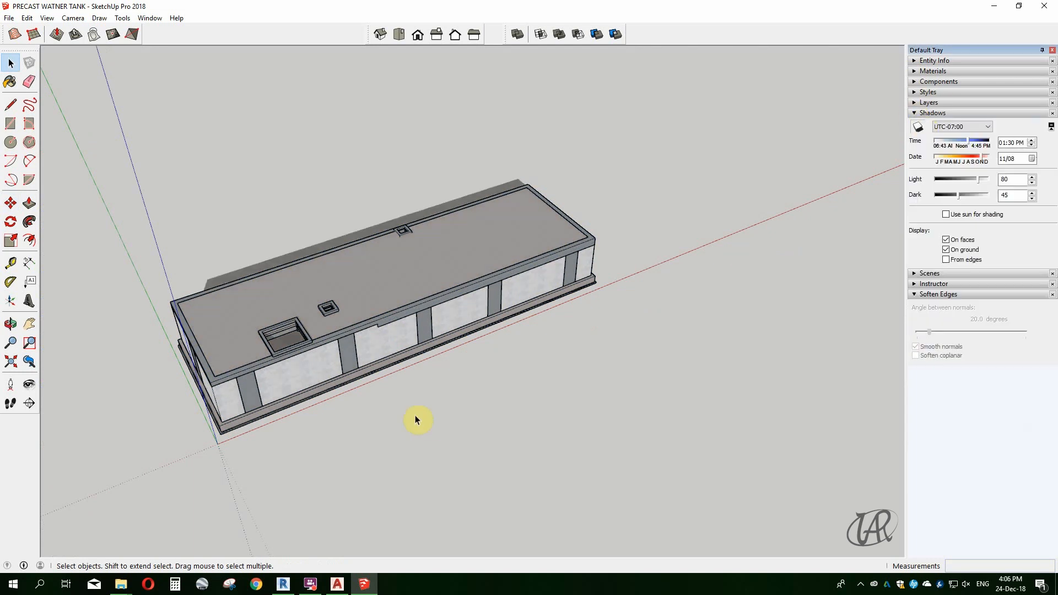
pyautogui.scroll(-3, 653, 215)
pyautogui.moveTo(965, 141)
pyautogui.mouseDown()
pyautogui.moveTo(962, 159)
pyautogui.moveTo(958, 140)
pyautogui.mouseUp()
pyautogui.moveTo(508, 317); pyautogui.dragTo(408, 338, button='middle')
pyautogui.scroll(2, 462, 286)
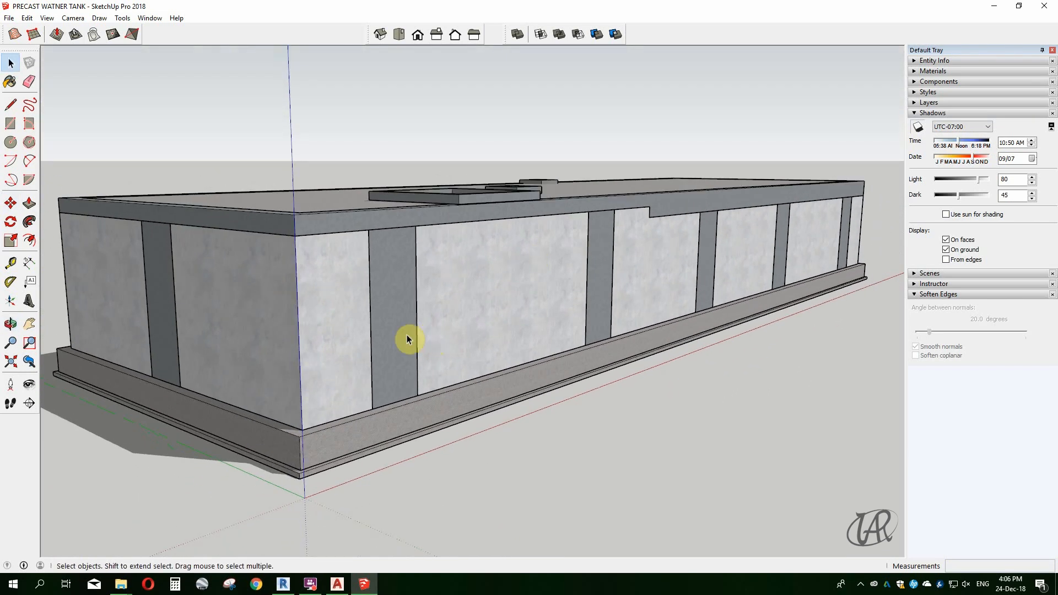
pyautogui.moveTo(450, 268); pyautogui.dragTo(458, 242, button='middle')
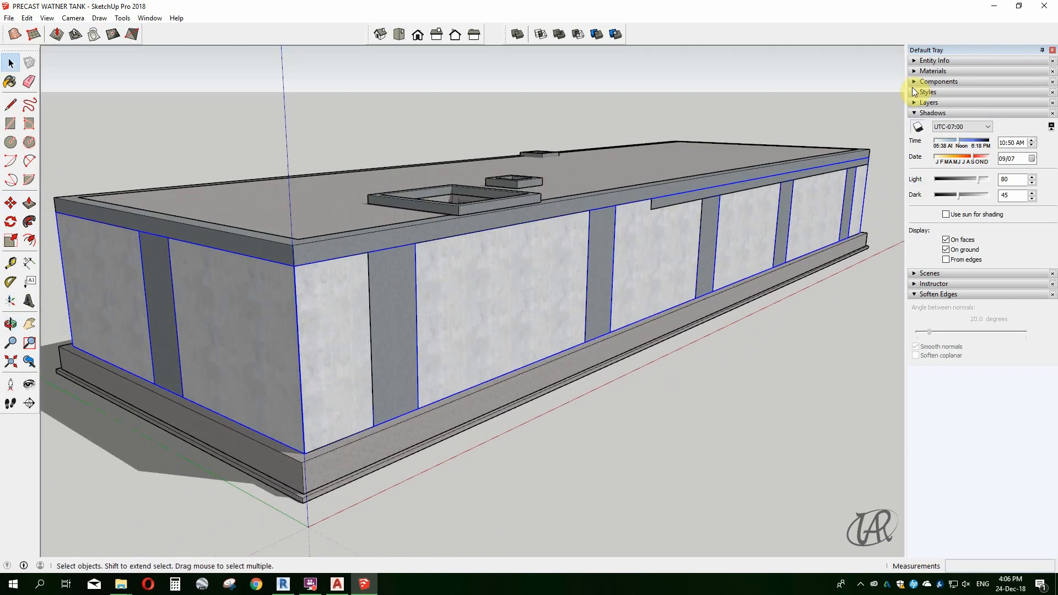
# Sample the Blacktop Old 01 material and bring up the grey swatches of the Colors material collection.
pyautogui.click(915, 82)
pyautogui.click(914, 83)
pyautogui.click(913, 70)
pyautogui.click(939, 127)
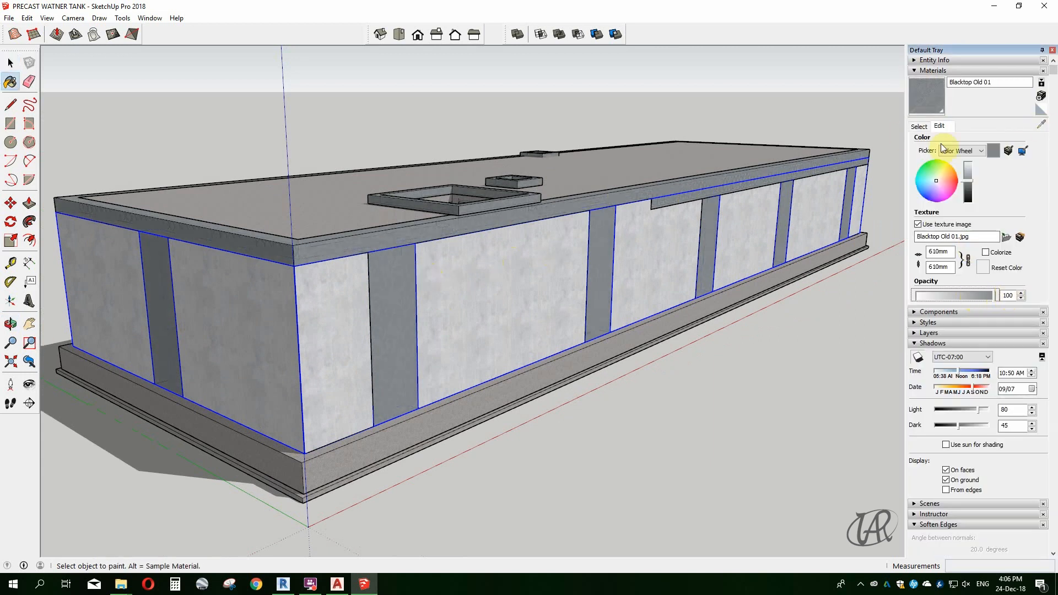
pyautogui.scroll(2, 517, 300)
pyautogui.click(919, 126)
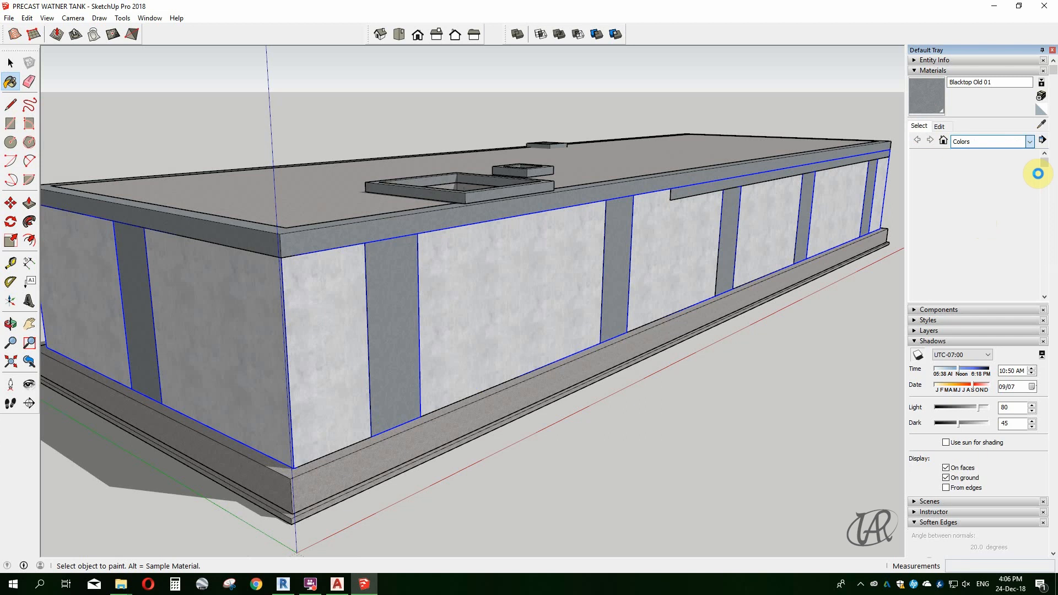
pyautogui.scroll(-6, 395, 315)
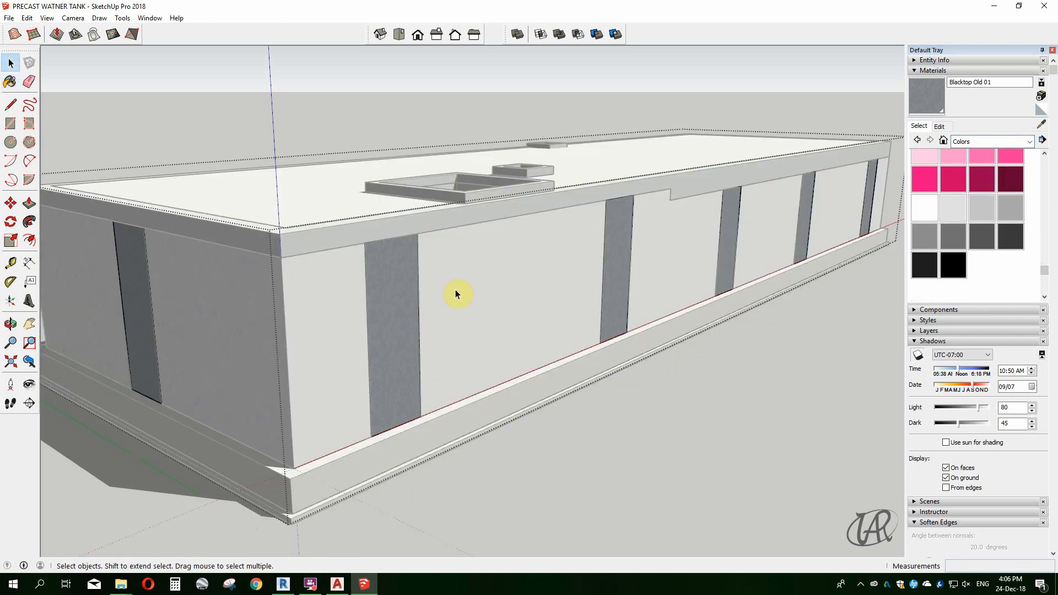
# Paint the strips between the wall panels with Color M02.
pyautogui.moveTo(183, 89); pyautogui.dragTo(381, 221)
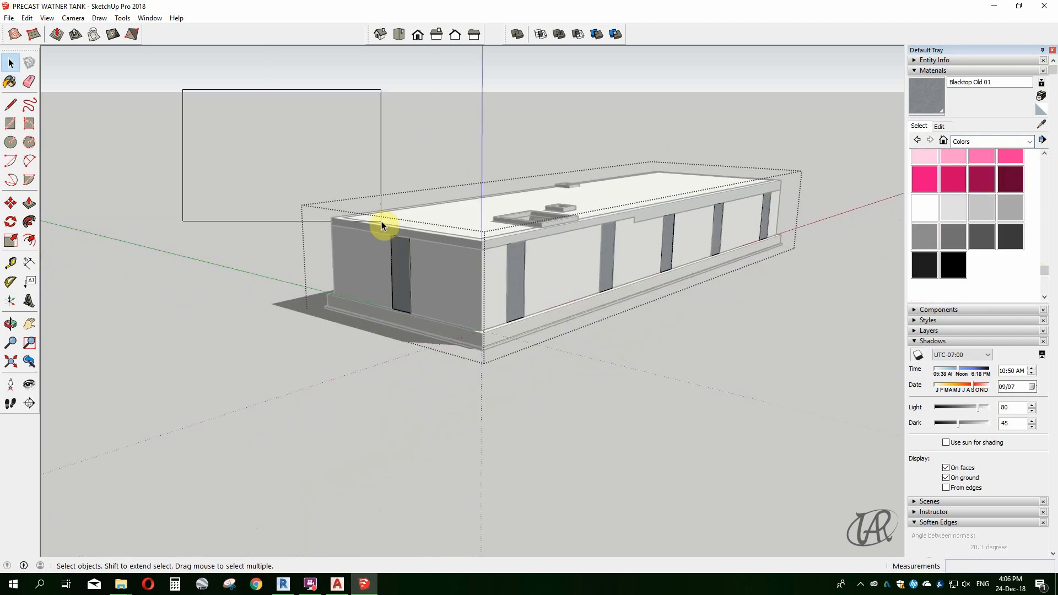
pyautogui.click(609, 255)
pyautogui.press('space')
pyautogui.scroll(4, 572, 260)
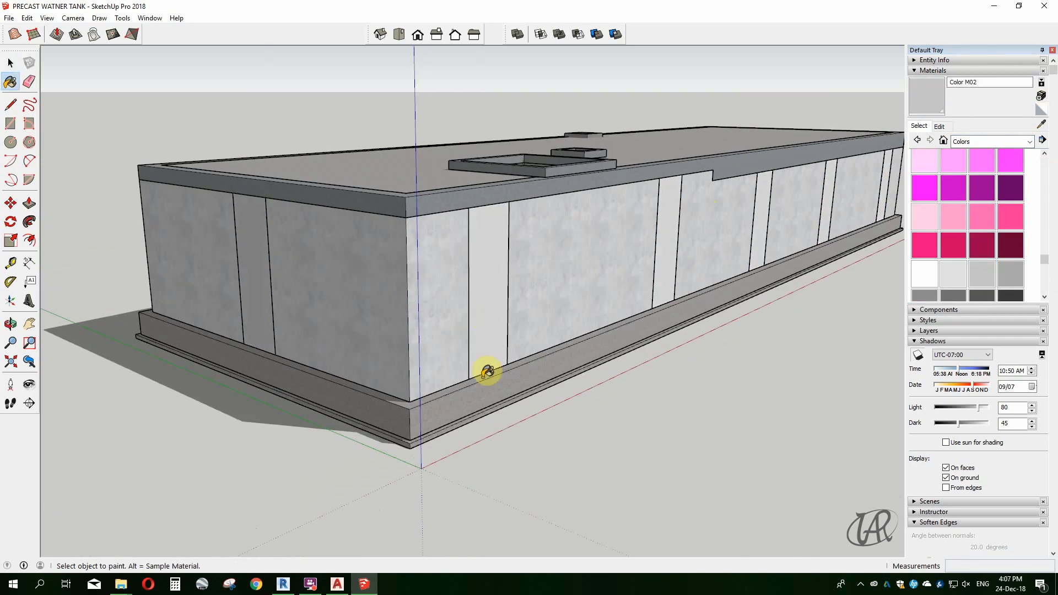
pyautogui.click(524, 298)
# Paint the strips between the wall panels and the perimeter roof beam with Color M06.
pyautogui.click(974, 298)
pyautogui.click(488, 286)
pyautogui.moveTo(465, 243)
pyautogui.mouseDown(button='middle')
pyautogui.moveTo(525, 189)
pyautogui.moveTo(552, 331)
pyautogui.mouseUp(button='middle')
pyautogui.moveTo(572, 430)
pyautogui.mouseDown(button='middle')
pyautogui.moveTo(568, 302)
pyautogui.moveTo(589, 298)
pyautogui.moveTo(503, 307)
pyautogui.mouseUp(button='middle')
pyautogui.scroll(4, 601, 242)
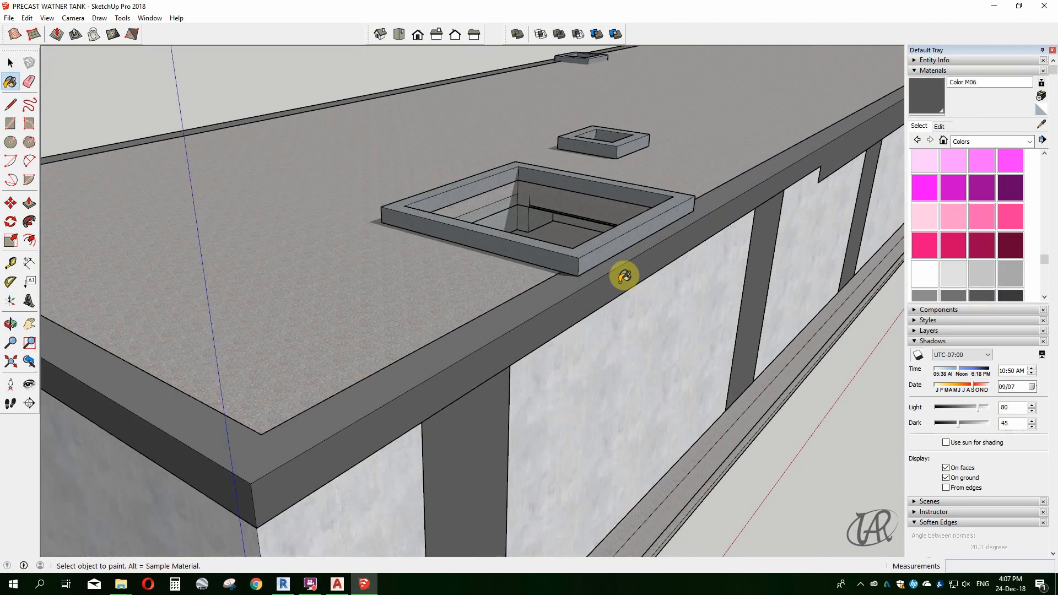
# Paint the frames around the roof openings with Color M06.
pyautogui.scroll(-4, 624, 276)
pyautogui.scroll(5, 584, 298)
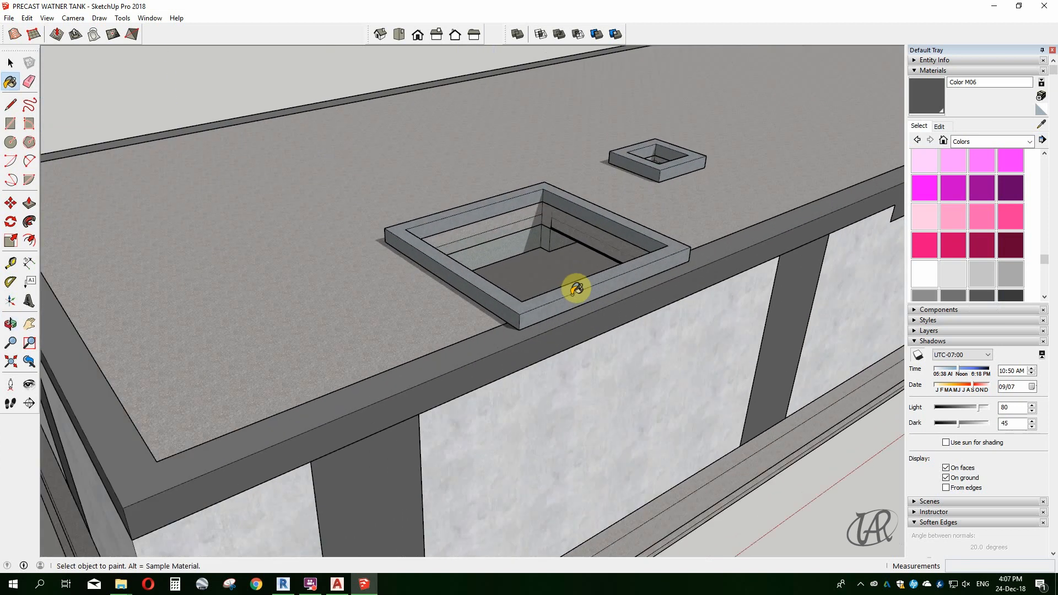
pyautogui.scroll(-5, 577, 288)
pyautogui.moveTo(529, 282)
pyautogui.mouseDown(button='middle')
pyautogui.moveTo(535, 329)
pyautogui.moveTo(535, 317)
pyautogui.moveTo(474, 289)
pyautogui.mouseUp(button='middle')
pyautogui.press('space')
pyautogui.scroll(-5, 506, 285)
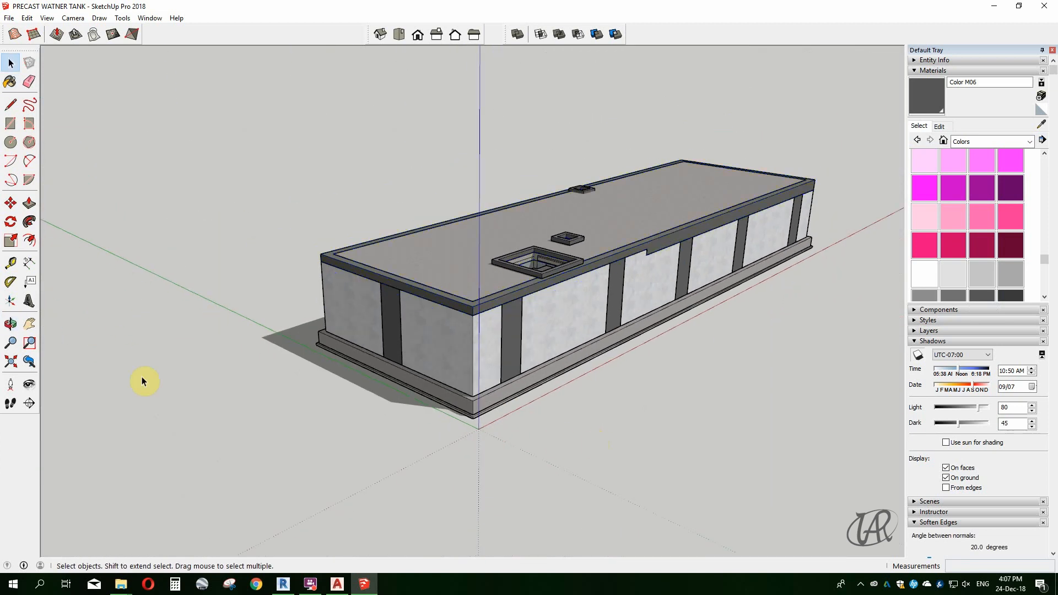
# Cut the tank lengthwise with a section plane and create a group from the slice.
pyautogui.rightClick(474, 336)
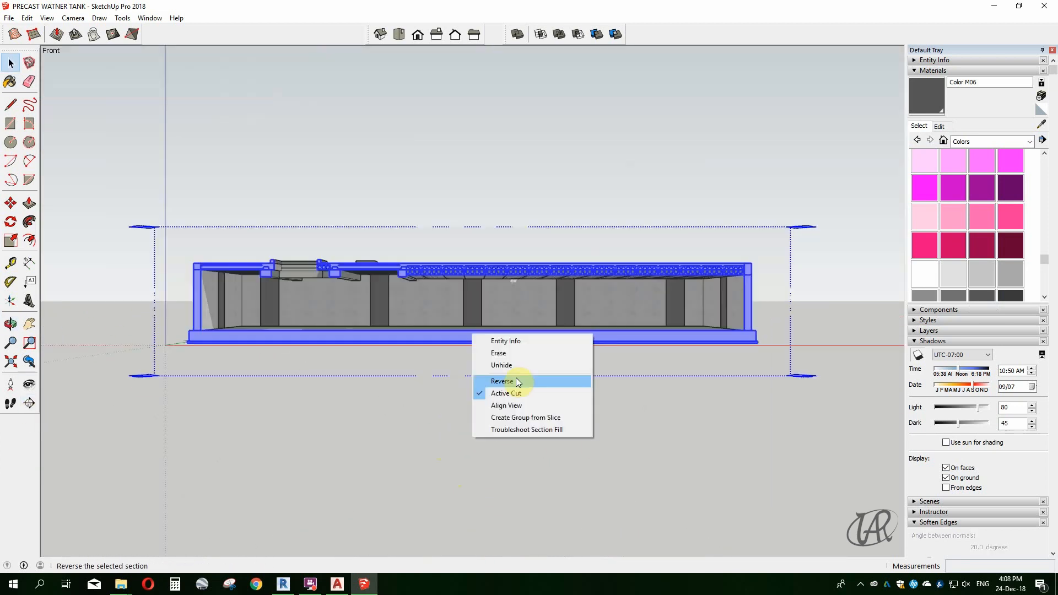
pyautogui.click(568, 427)
pyautogui.moveTo(558, 419); pyautogui.dragTo(373, 408, button='middle')
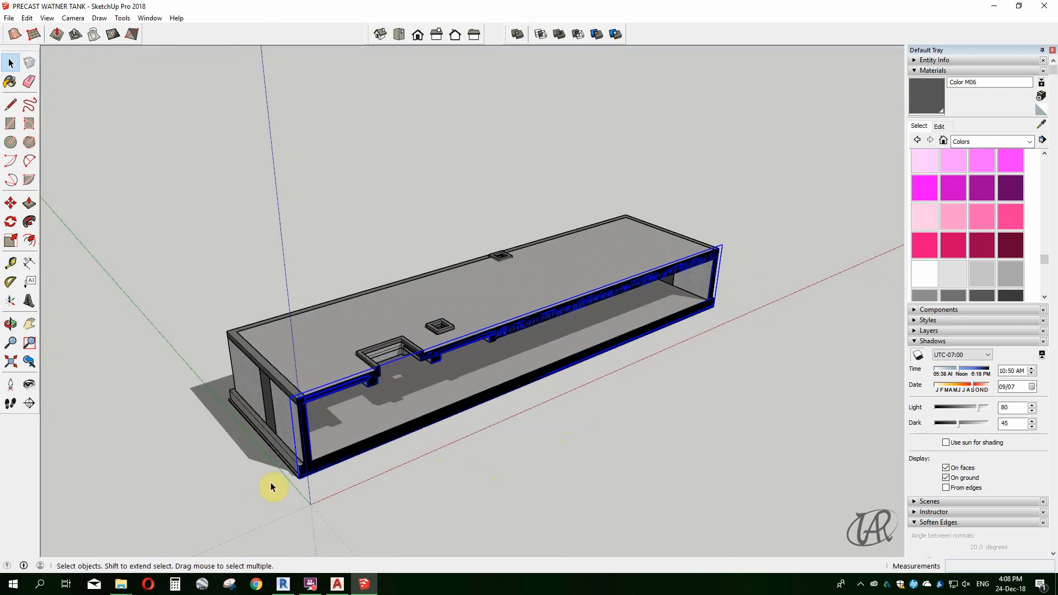
# Try to move the section plane away from the tank.
pyautogui.click(319, 467)
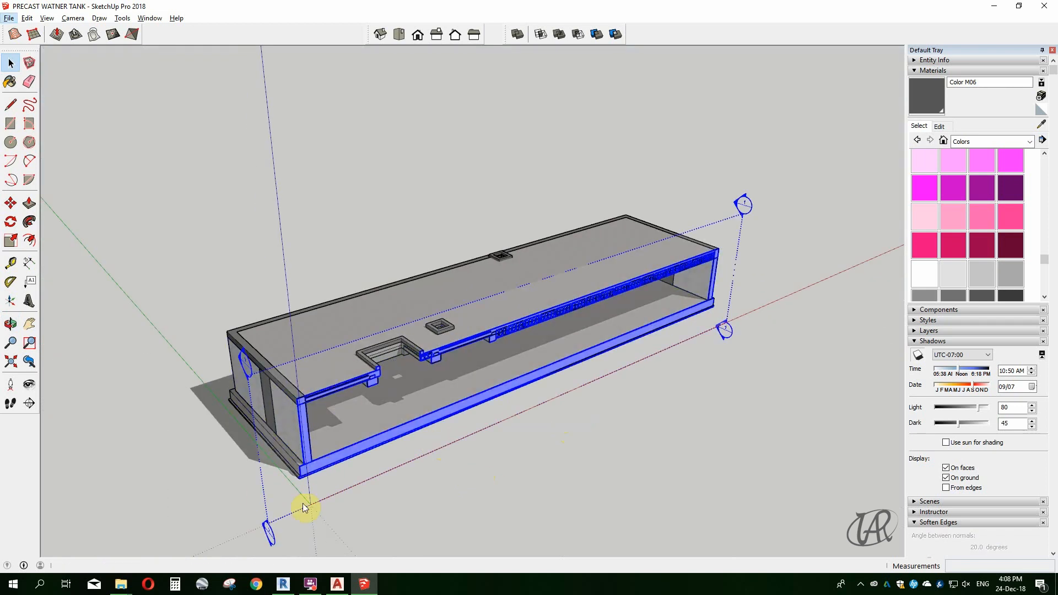
pyautogui.press('m')
pyautogui.click(266, 532)
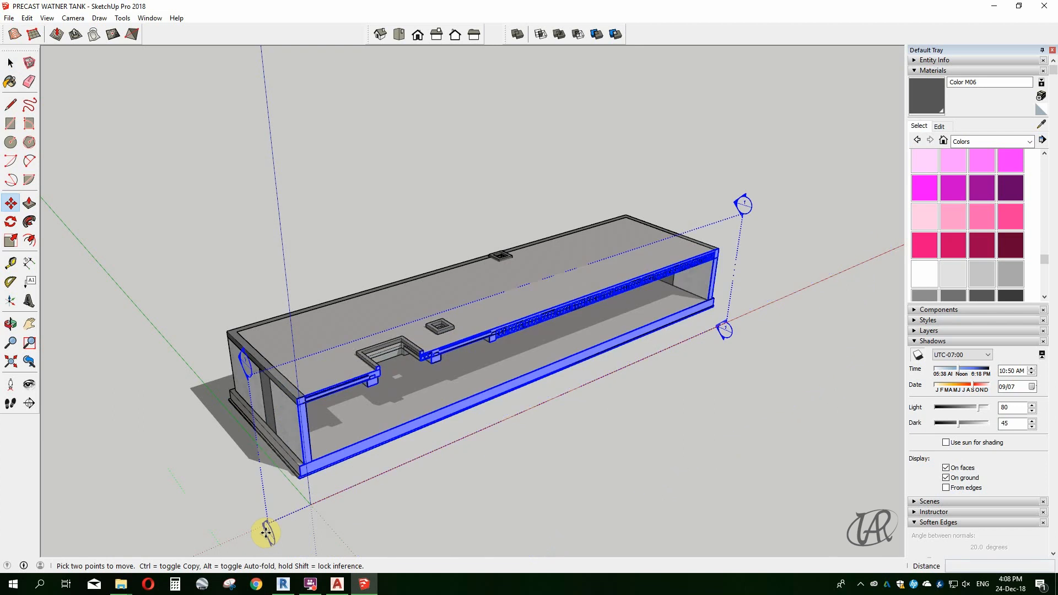
pyautogui.hotkey('ctrl', 'z')
# Remove the section plane and move the slice group clear of the tank model.
pyautogui.press('space')
pyautogui.moveTo(332, 408); pyautogui.dragTo(464, 421, button='middle')
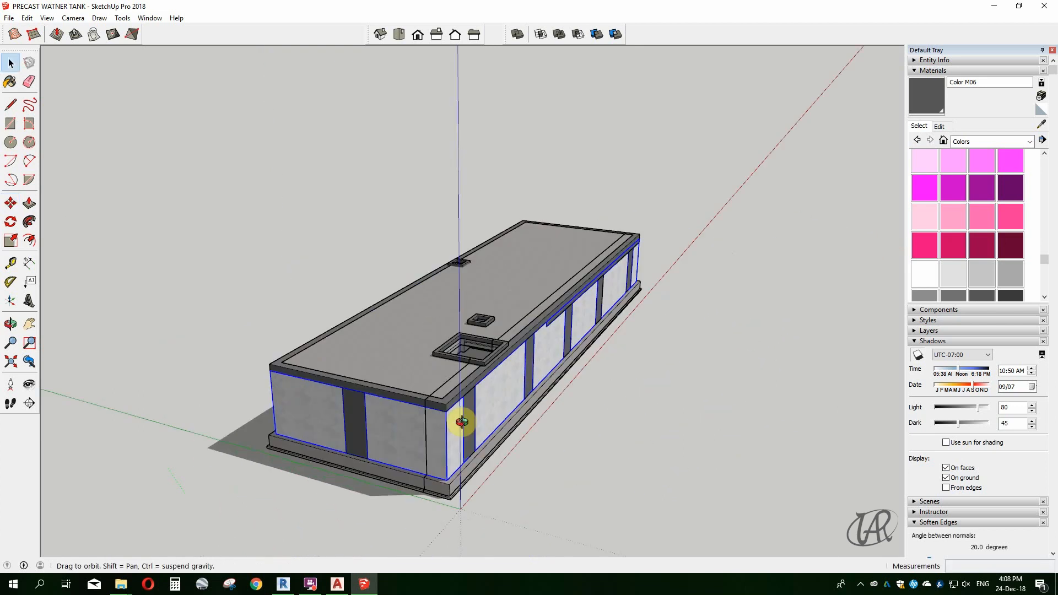
pyautogui.scroll(5, 453, 463)
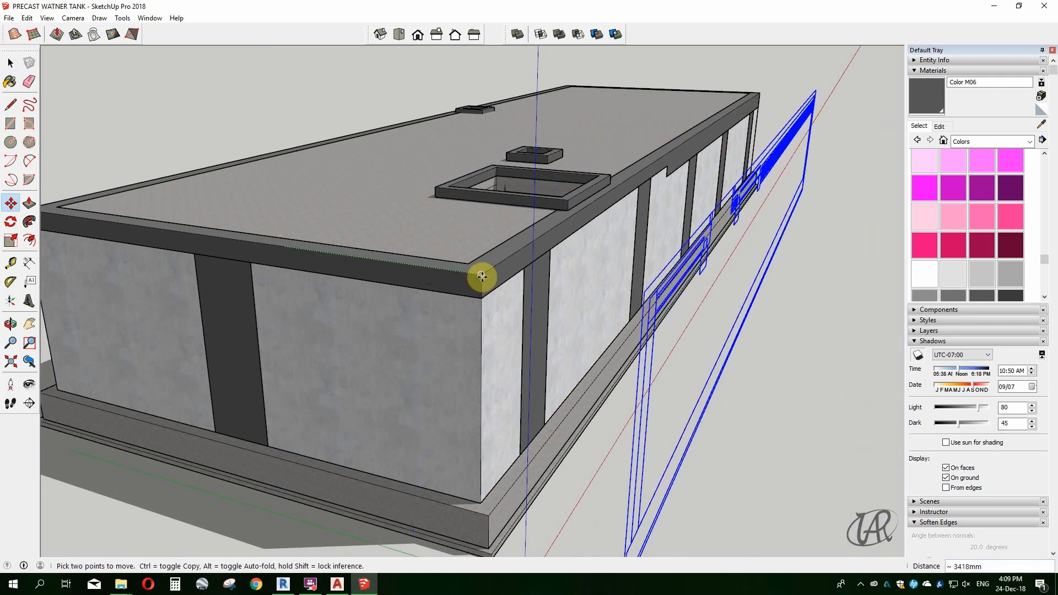
pyautogui.moveTo(648, 403); pyautogui.dragTo(303, 362, button='middle')
pyautogui.moveTo(607, 352); pyautogui.dragTo(397, 342, button='middle')
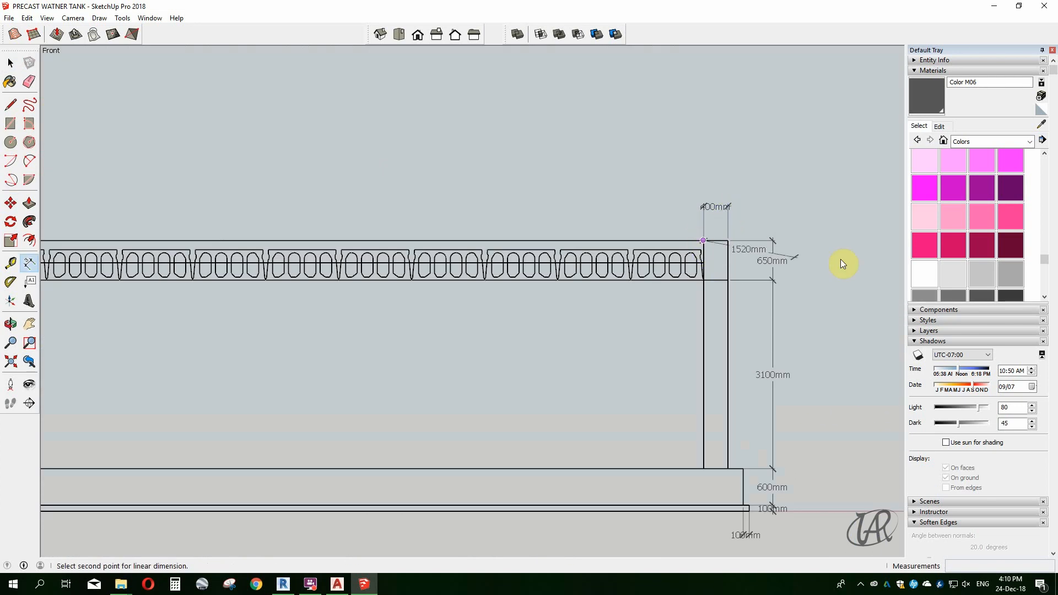
# Dimension the hollow-core slab run and the upper width of the beam at its end in the section slice.
pyautogui.scroll(-5, 275, 259)
pyautogui.scroll(4, 364, 267)
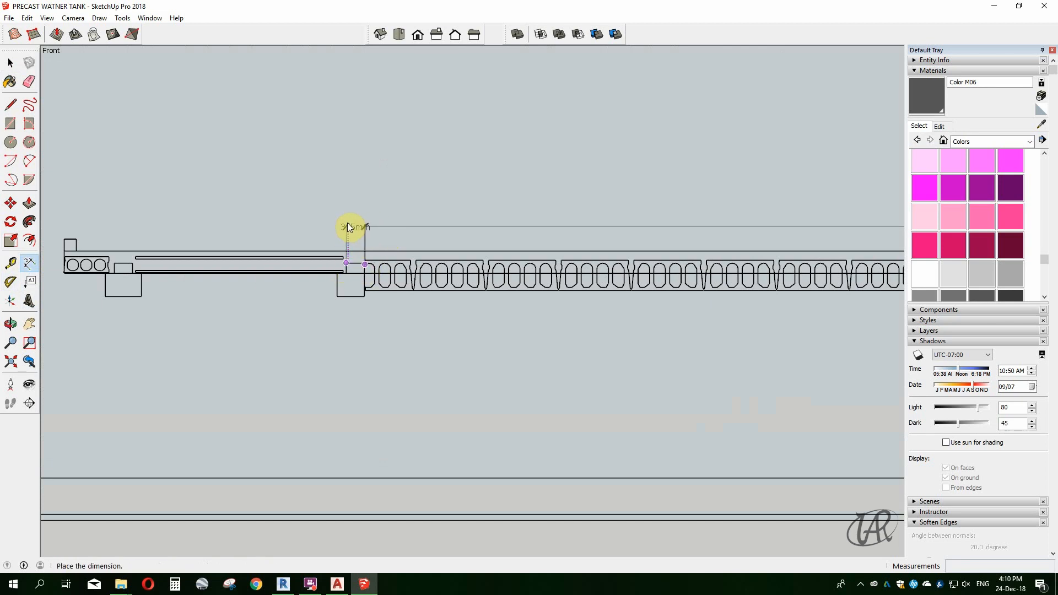
pyautogui.click(347, 227)
pyautogui.scroll(4, 351, 270)
pyautogui.click(344, 270)
pyautogui.click(404, 185)
pyautogui.scroll(-1, 370, 272)
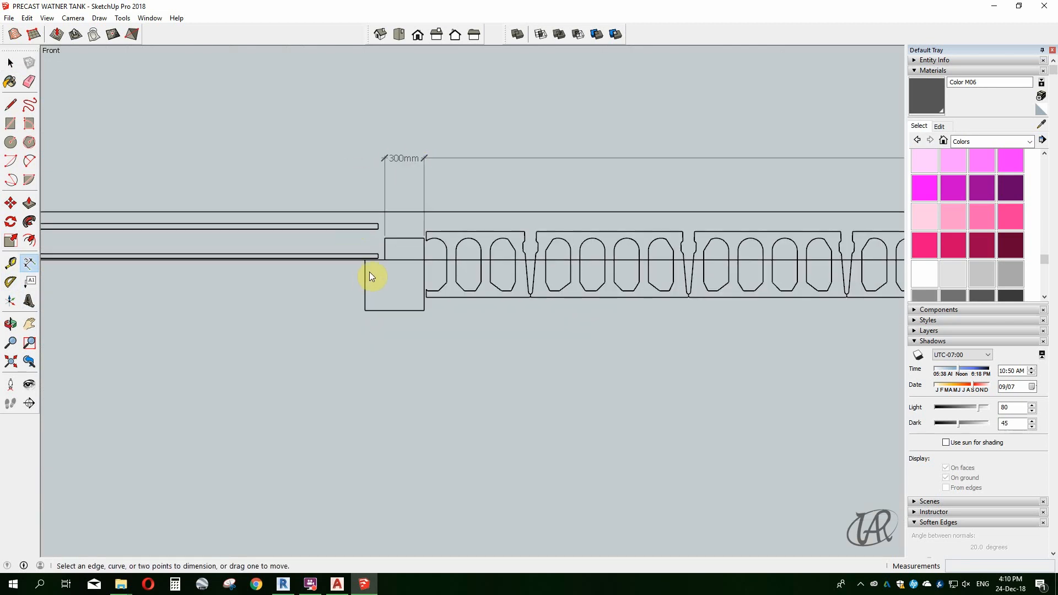
# Dimension that beam's ledge and the clear span to the neighbouring beam in the section slice.
pyautogui.click(366, 261)
pyautogui.scroll(-3, 643, 276)
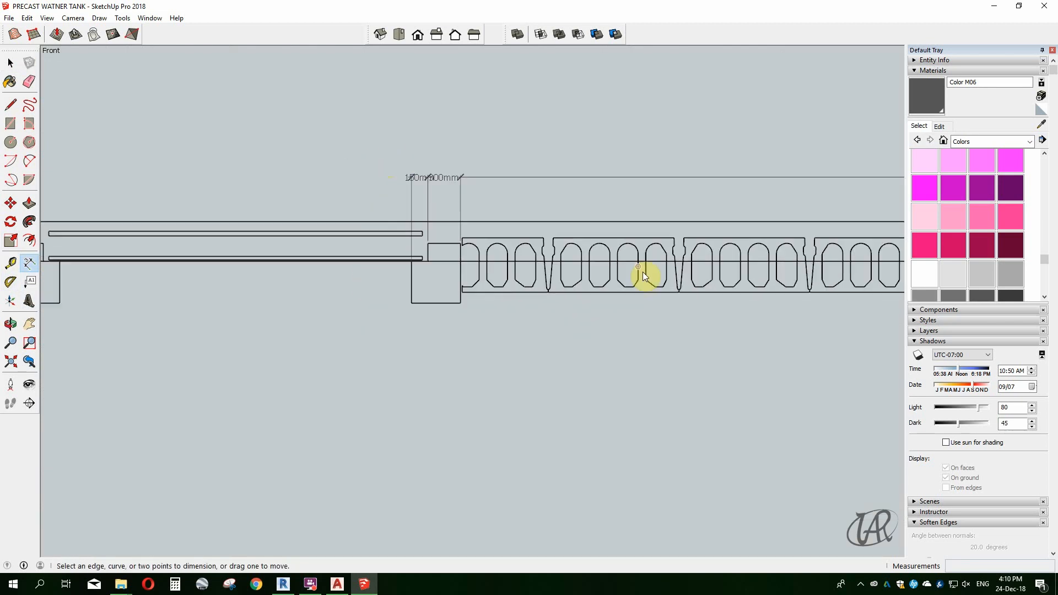
pyautogui.click(562, 268)
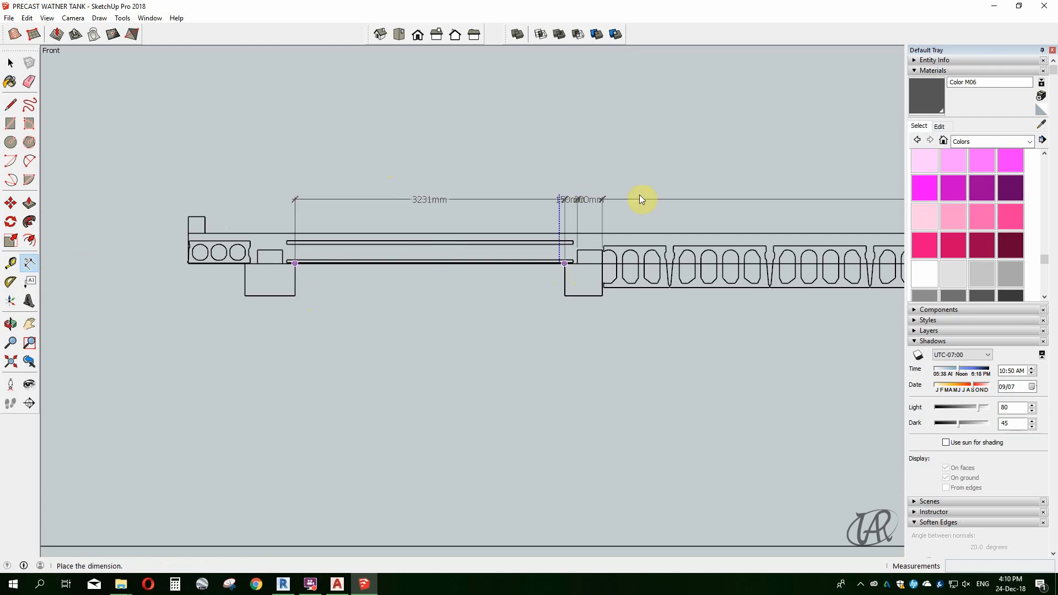
pyautogui.click(639, 194)
# Dimension the two ledges and the upper width of the beam beside the large opening in the section slice.
pyautogui.scroll(1, 250, 265)
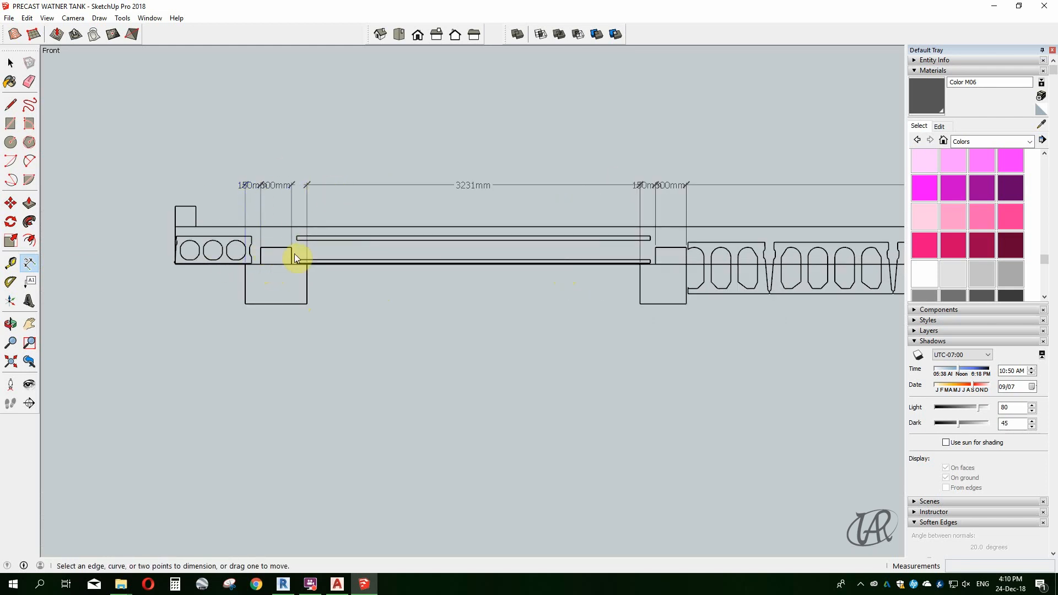
pyautogui.click(335, 182)
pyautogui.scroll(-2, 439, 225)
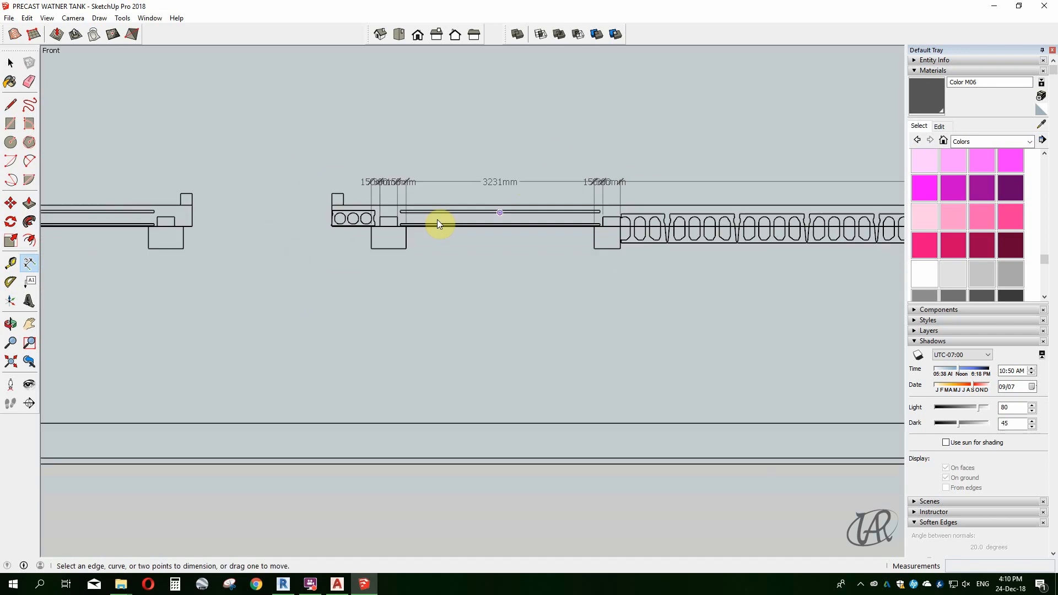
# Examine the dimensioned section slice from end to end, including its roof beams, slabs and base.
pyautogui.scroll(6, 404, 208)
pyautogui.scroll(-3, 571, 207)
pyautogui.scroll(-6, 358, 238)
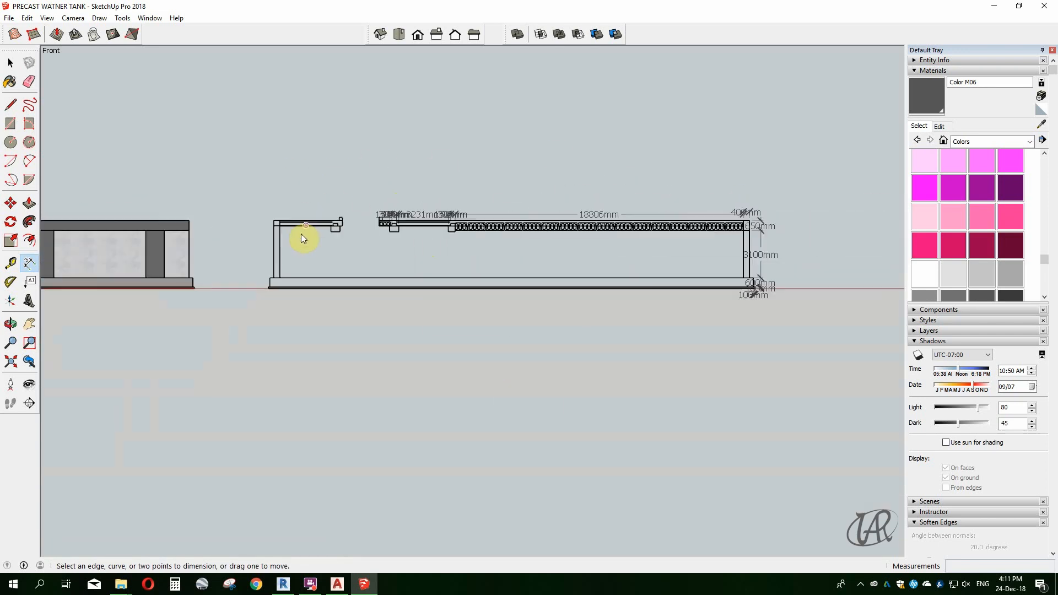
pyautogui.scroll(3, 623, 253)
pyautogui.scroll(-2, 469, 267)
pyautogui.press('space')
pyautogui.click(436, 287)
pyautogui.scroll(3, 674, 243)
pyautogui.scroll(-4, 620, 243)
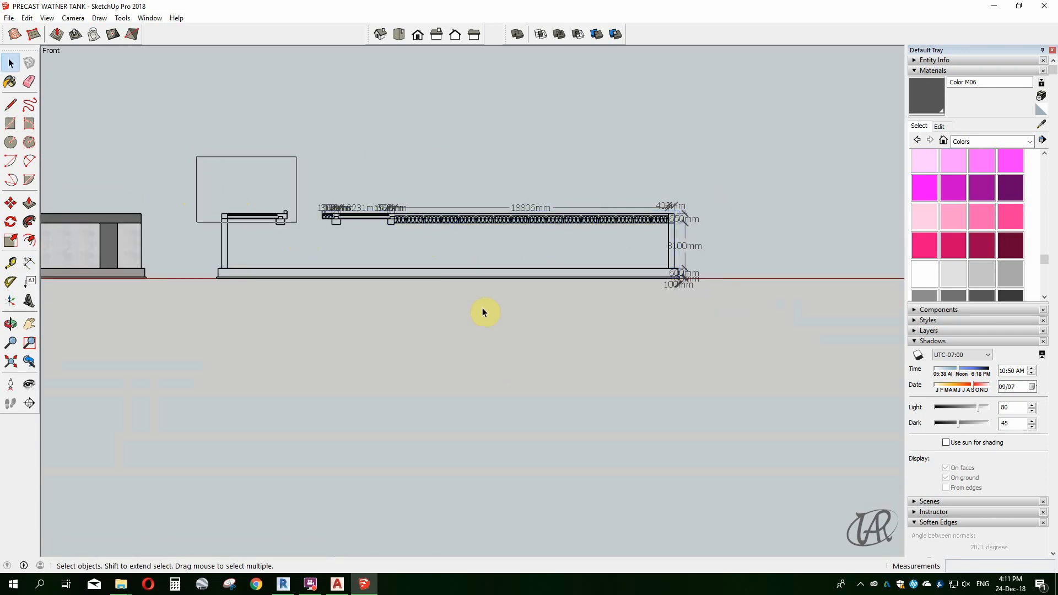
pyautogui.click(679, 286)
# Return to a three-dimensional view of the whole tank and turn the shadows back on.
pyautogui.hotkey('shift', 'z')
pyautogui.moveTo(721, 210); pyautogui.dragTo(896, 335, button='middle')
pyautogui.click(919, 355)
pyautogui.moveTo(342, 263); pyautogui.dragTo(387, 267, button='middle')
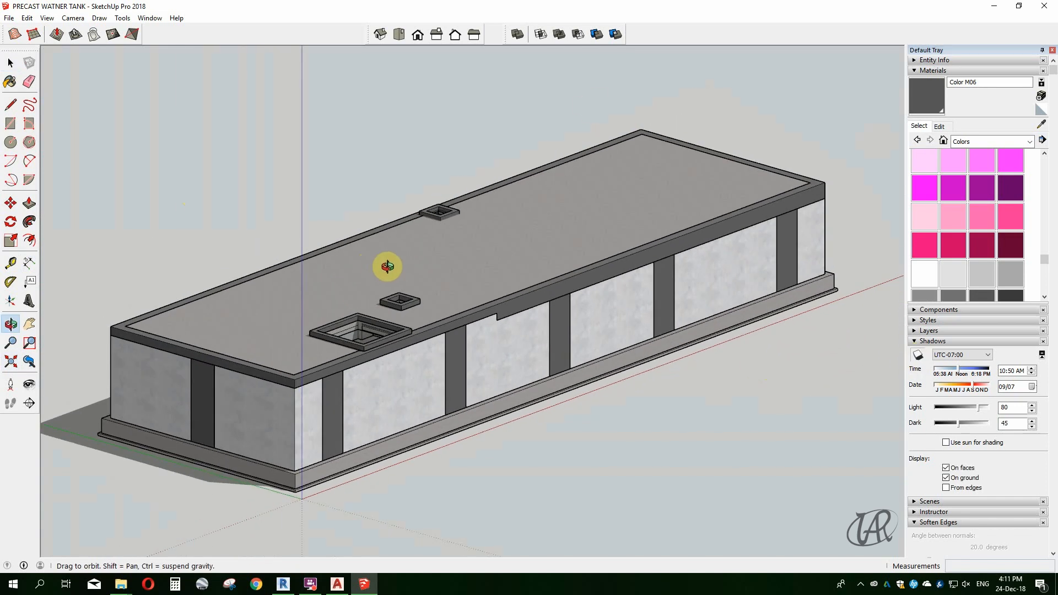
# Collapse the material, style and shadow settings and open the scene manager.
pyautogui.click(915, 69)
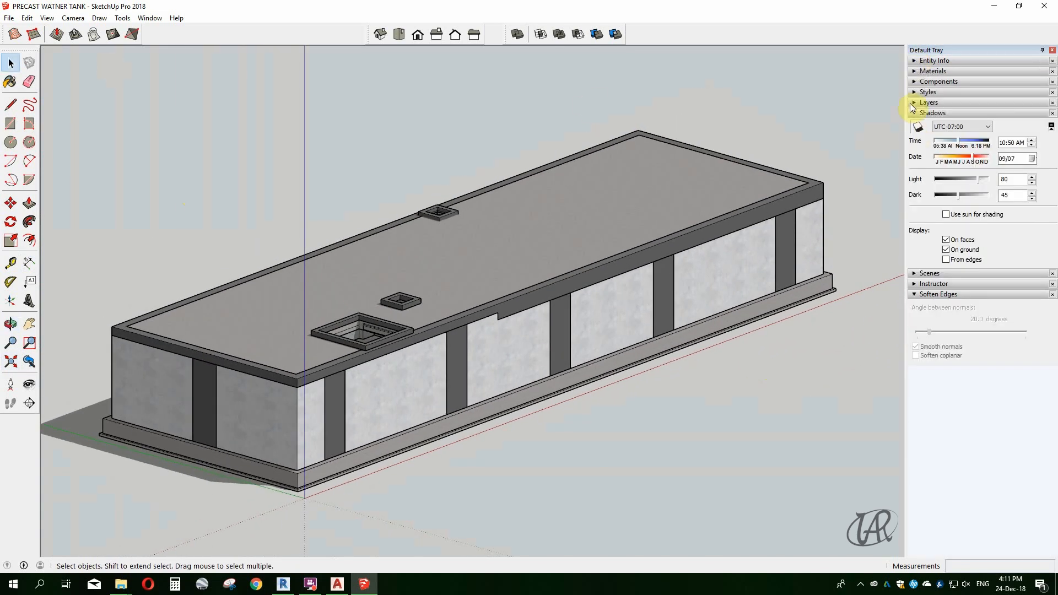
pyautogui.click(929, 92)
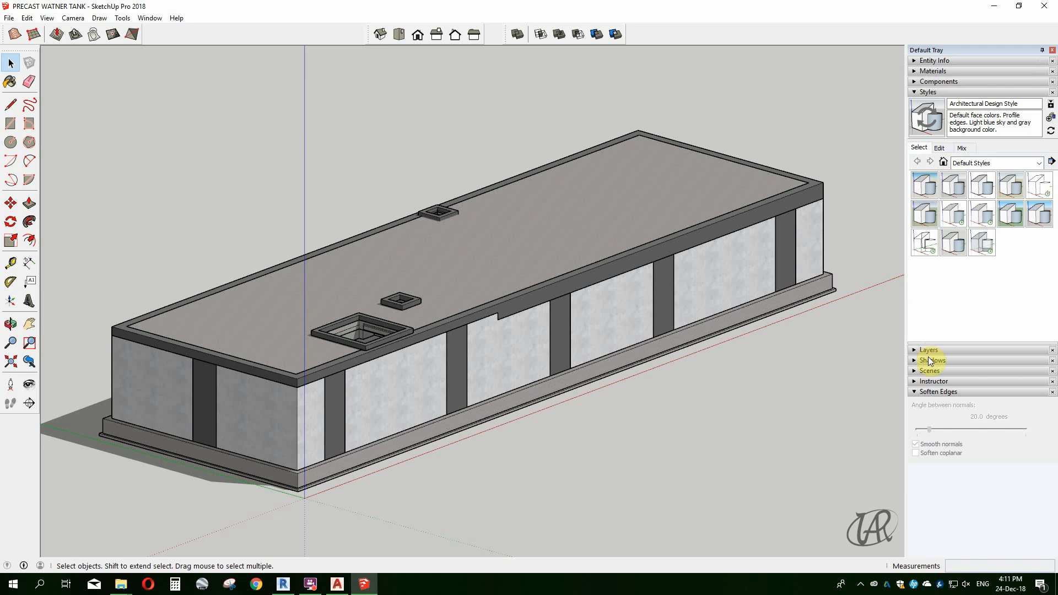
pyautogui.click(920, 92)
pyautogui.click(913, 124)
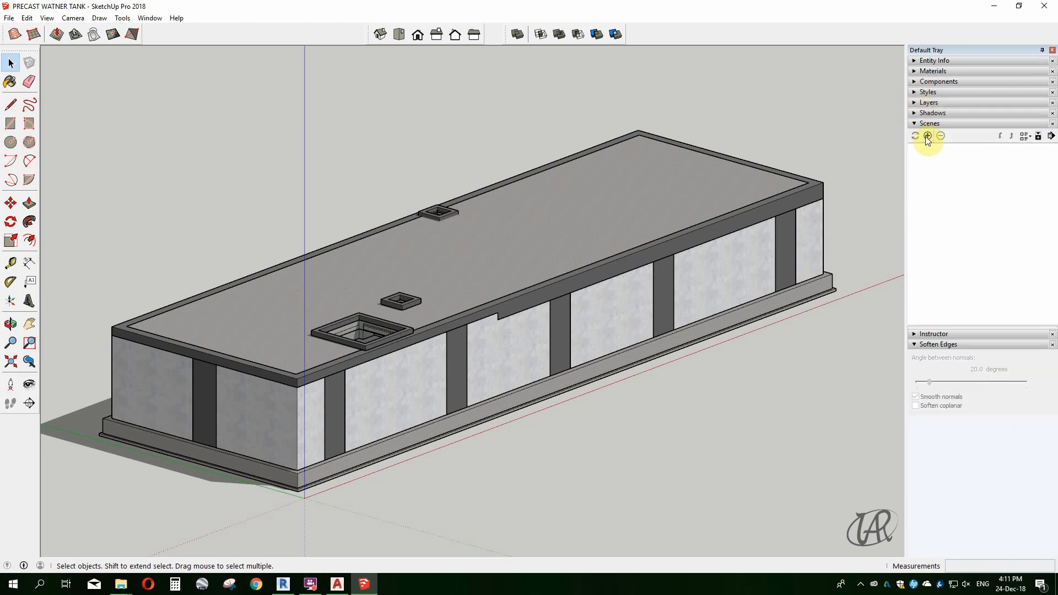
pyautogui.click(928, 136)
pyautogui.click(534, 341)
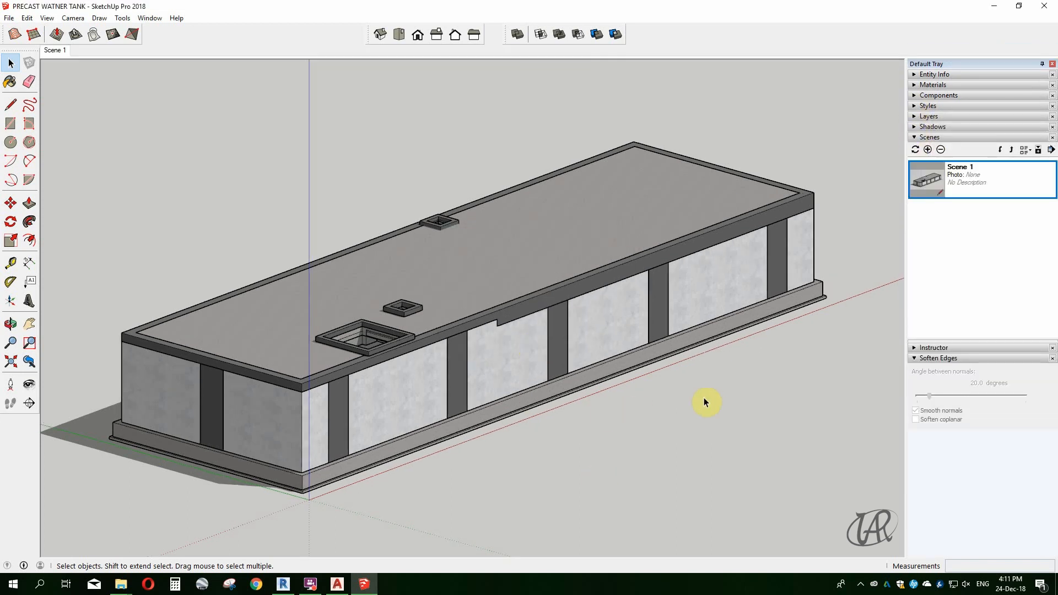
pyautogui.moveTo(704, 400); pyautogui.dragTo(860, 320, button='middle')
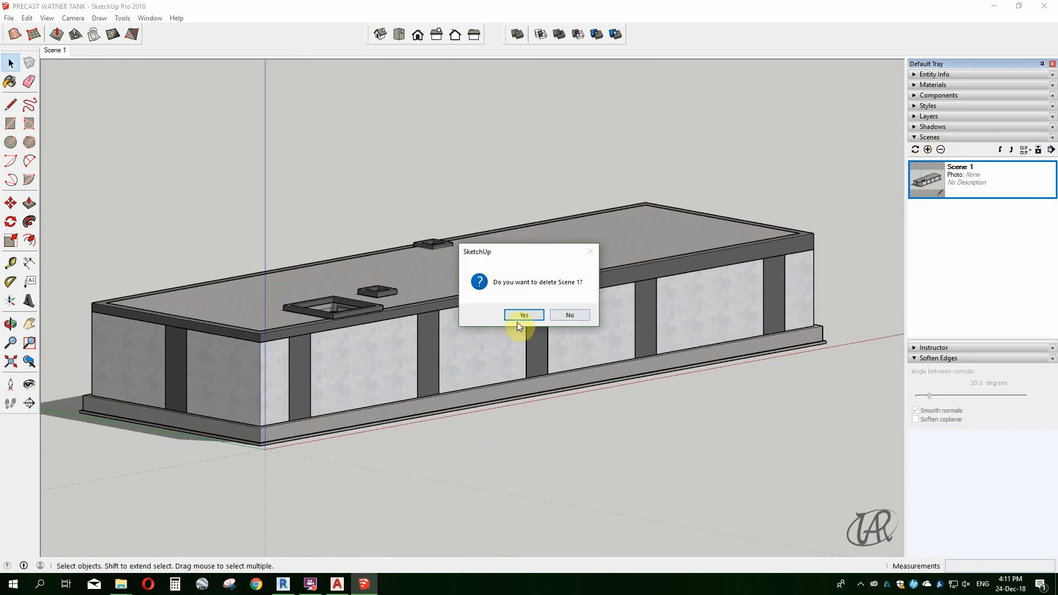
pyautogui.click(519, 317)
# Switch the camera to perspective and save a close view of the tank from its origin corner as the first scene.
pyautogui.moveTo(520, 319); pyautogui.dragTo(574, 339, button='middle')
pyautogui.click(70, 20)
pyautogui.click(91, 82)
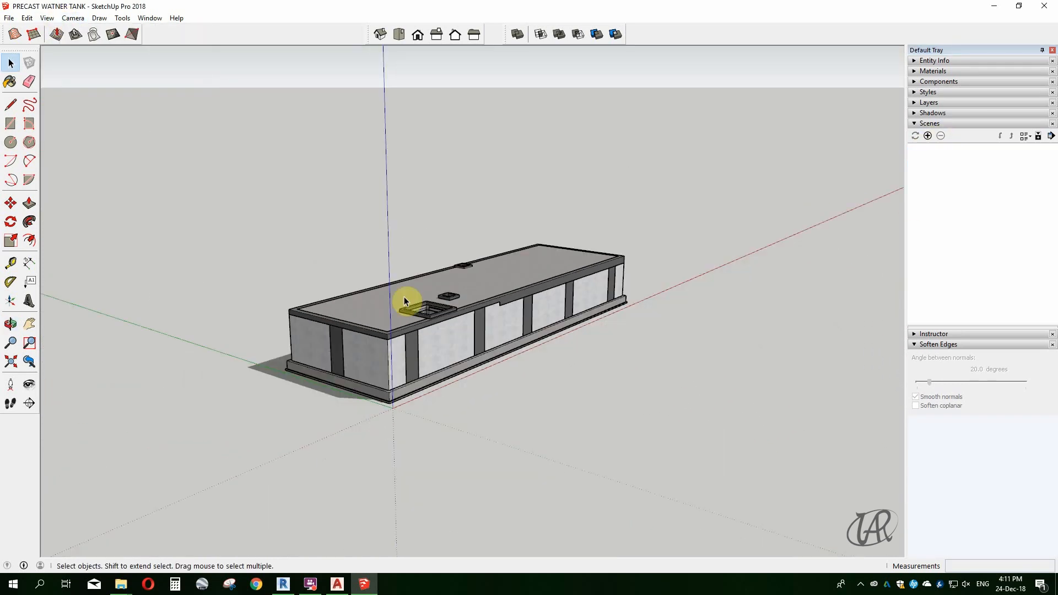
pyautogui.scroll(3, 404, 301)
pyautogui.moveTo(405, 300); pyautogui.dragTo(532, 417, button='middle')
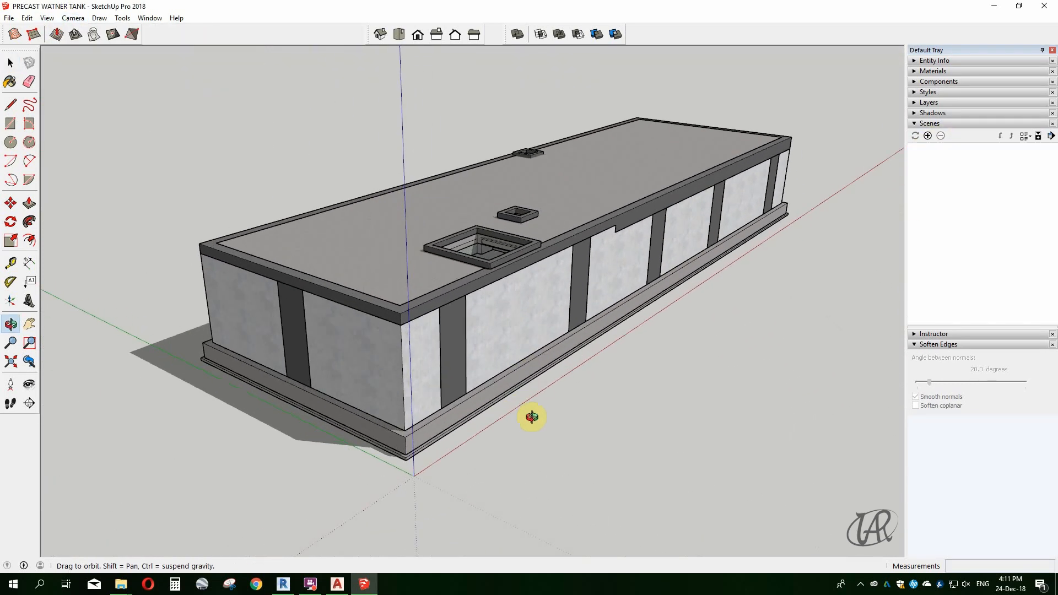
pyautogui.click(928, 136)
# Save a second scene from the far end of the tank and a third showing its shaded long side.
pyautogui.moveTo(713, 279); pyautogui.dragTo(494, 318, button='middle')
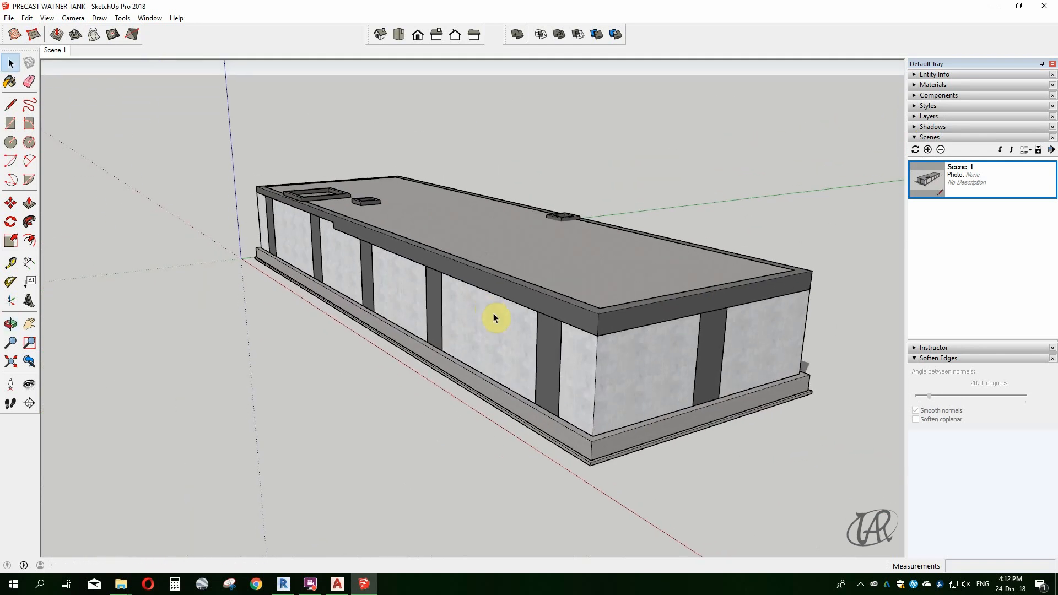
pyautogui.click(928, 150)
pyautogui.moveTo(627, 272); pyautogui.dragTo(302, 357, button='middle')
pyautogui.moveTo(486, 358); pyautogui.dragTo(470, 380, button='middle')
# Frame the shaded long side and the corner near the large roof opening, and save that view as the fourth scene.
pyautogui.click(10, 361)
pyautogui.scroll(3, 403, 380)
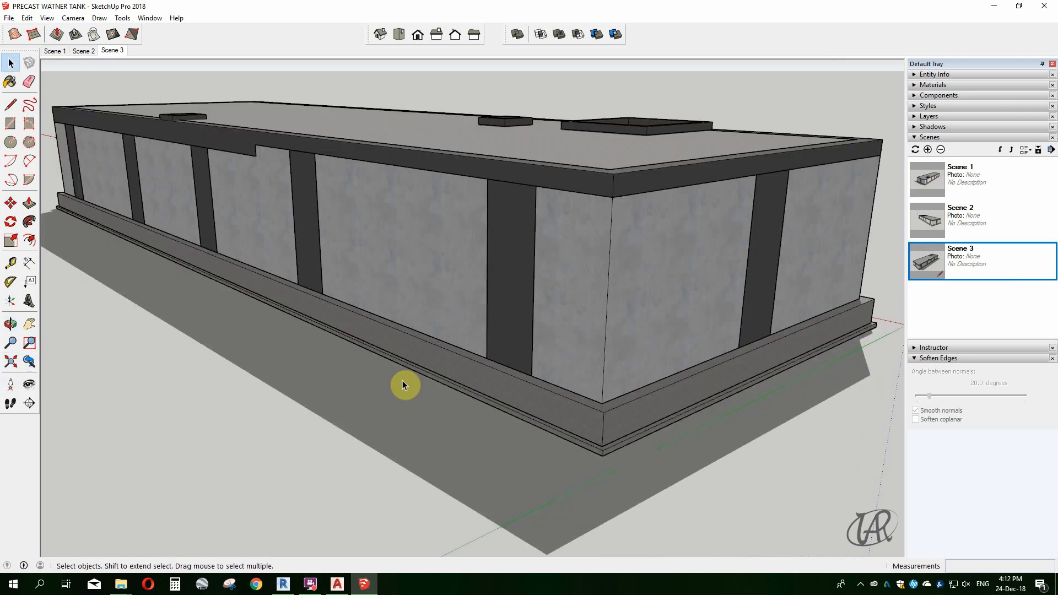
pyautogui.scroll(-2, 404, 381)
pyautogui.click(12, 364)
pyautogui.scroll(3, 554, 275)
pyautogui.scroll(-3, 554, 259)
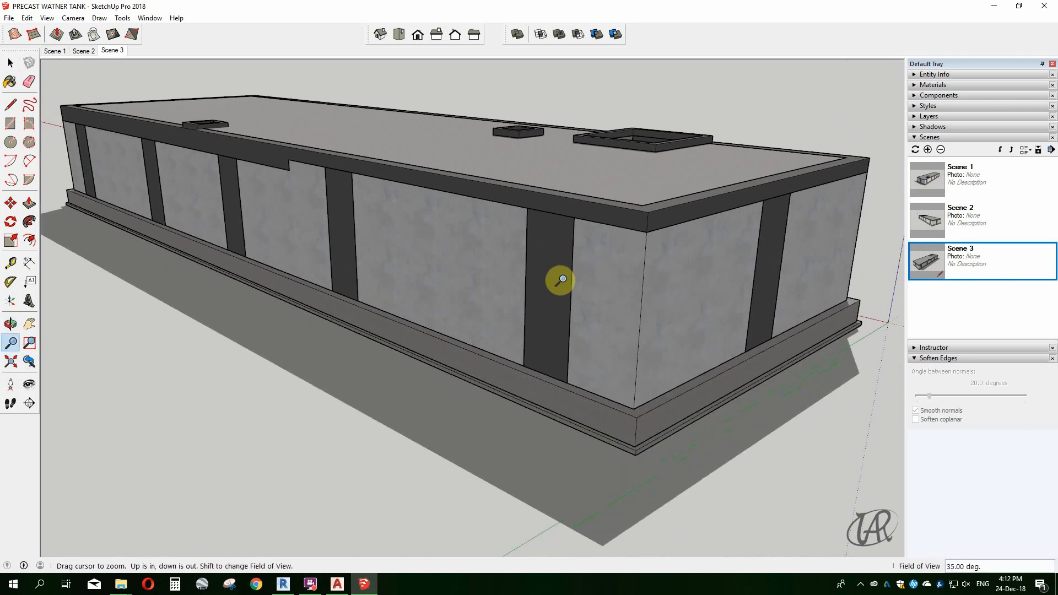
# Hide the tank's wall panels and columns, keeping only the roof structure and the base.
pyautogui.rightClick(530, 245)
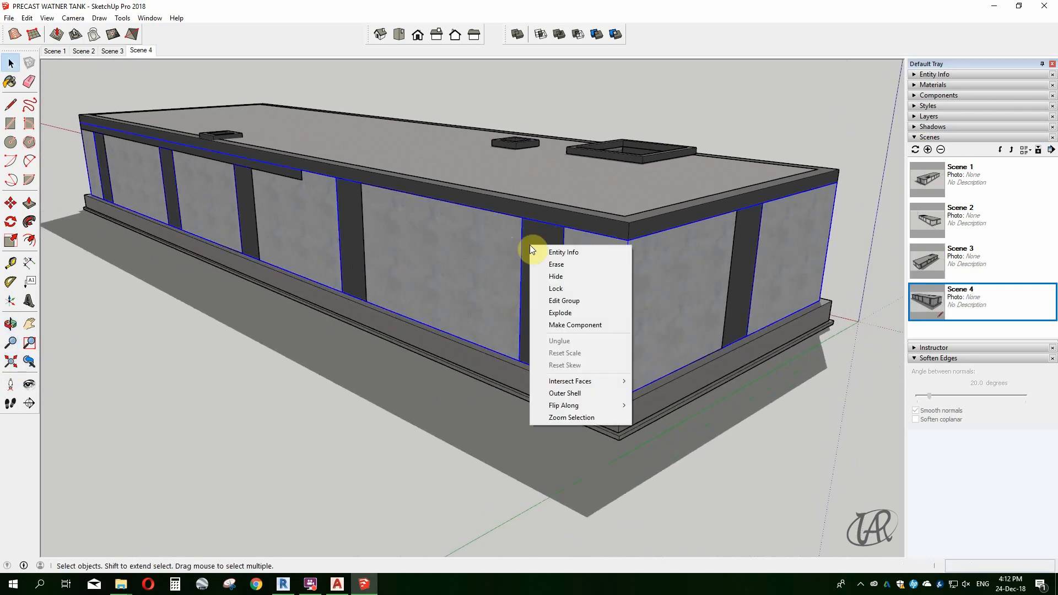
pyautogui.click(552, 276)
pyautogui.scroll(3, 603, 275)
pyautogui.moveTo(603, 275); pyautogui.dragTo(522, 196, button='middle')
pyautogui.scroll(-2, 551, 259)
pyautogui.rightClick(592, 263)
pyautogui.click(616, 296)
# Save a low view looking up at the exposed roof beams and slabs as the fifth scene.
pyautogui.scroll(3, 508, 265)
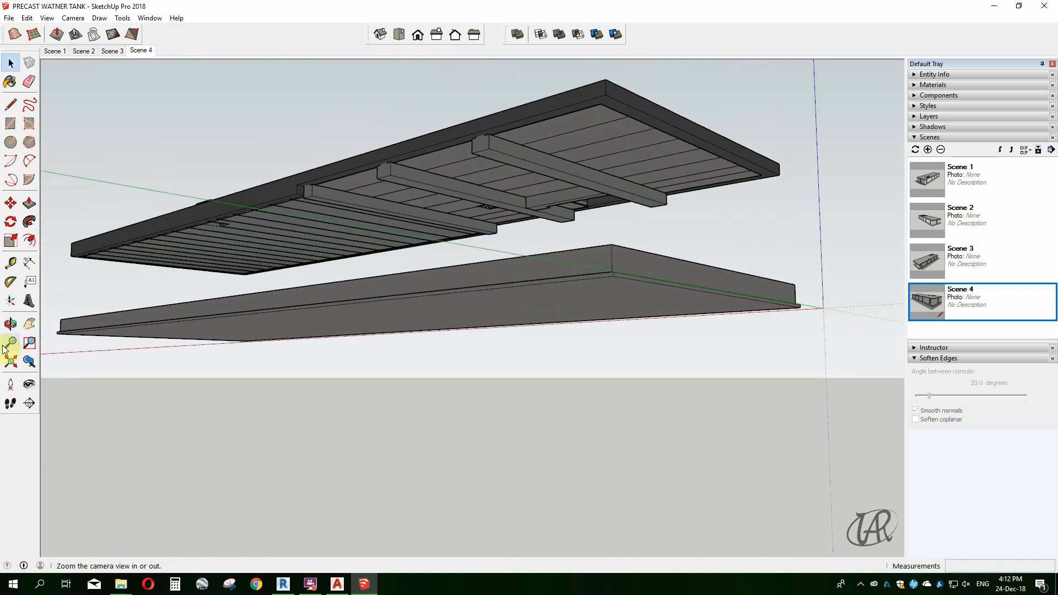
pyautogui.click(28, 354)
pyautogui.moveTo(391, 239); pyautogui.dragTo(395, 233, button='middle')
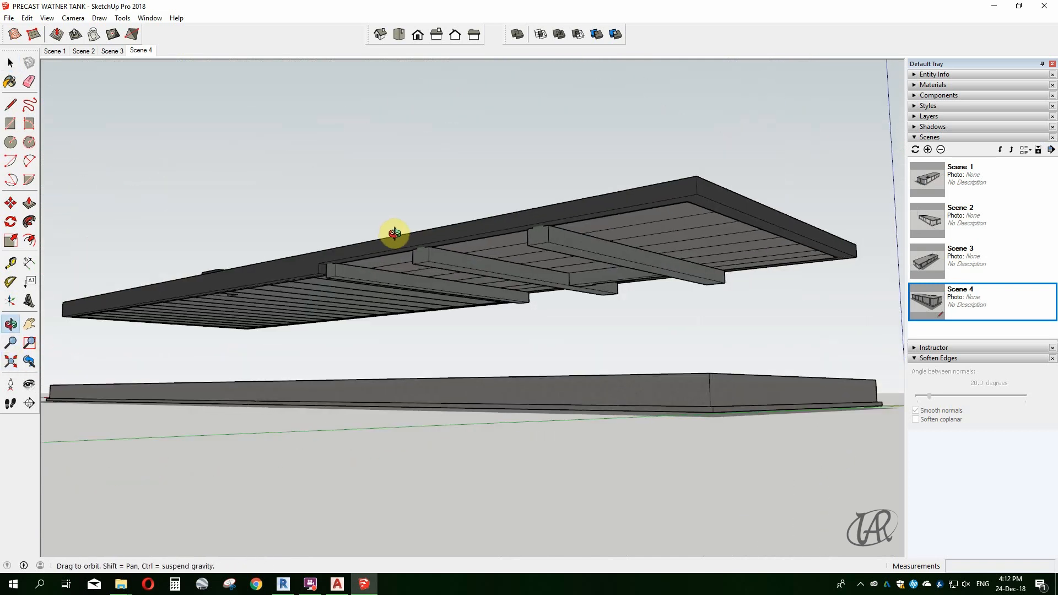
# Play through scenes 1 to 5 in order to check the camera transitions, and return to the first scene.
pyautogui.click(50, 55)
pyautogui.click(88, 54)
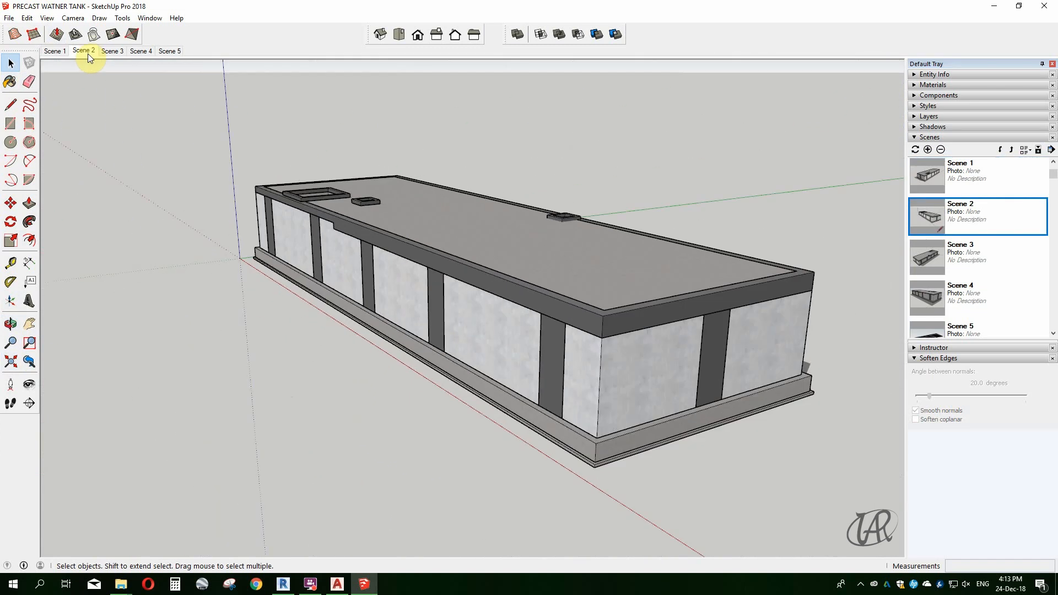
pyautogui.click(114, 49)
pyautogui.click(142, 50)
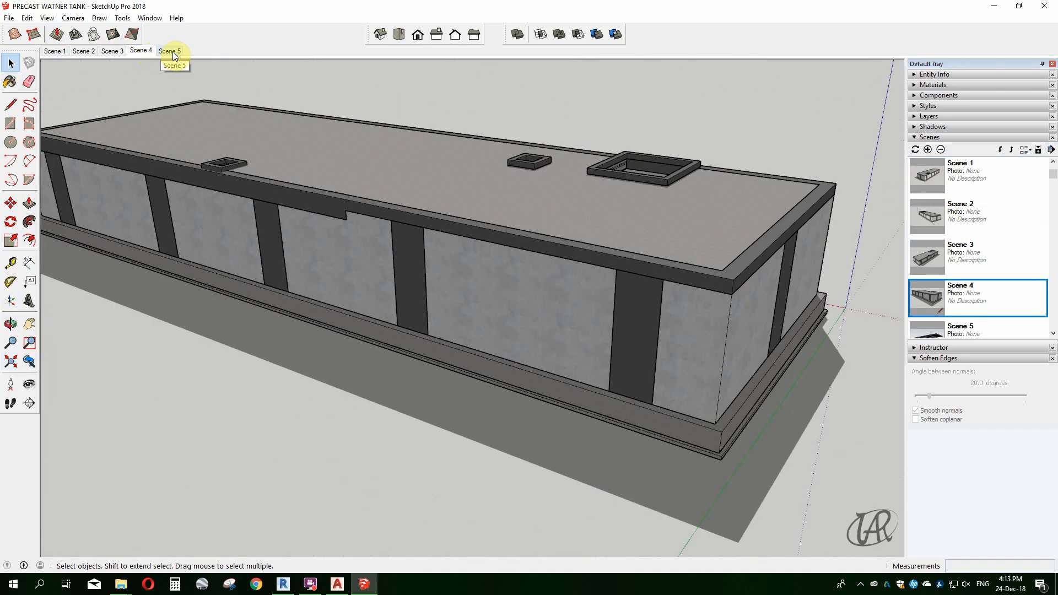
pyautogui.click(173, 52)
pyautogui.click(55, 51)
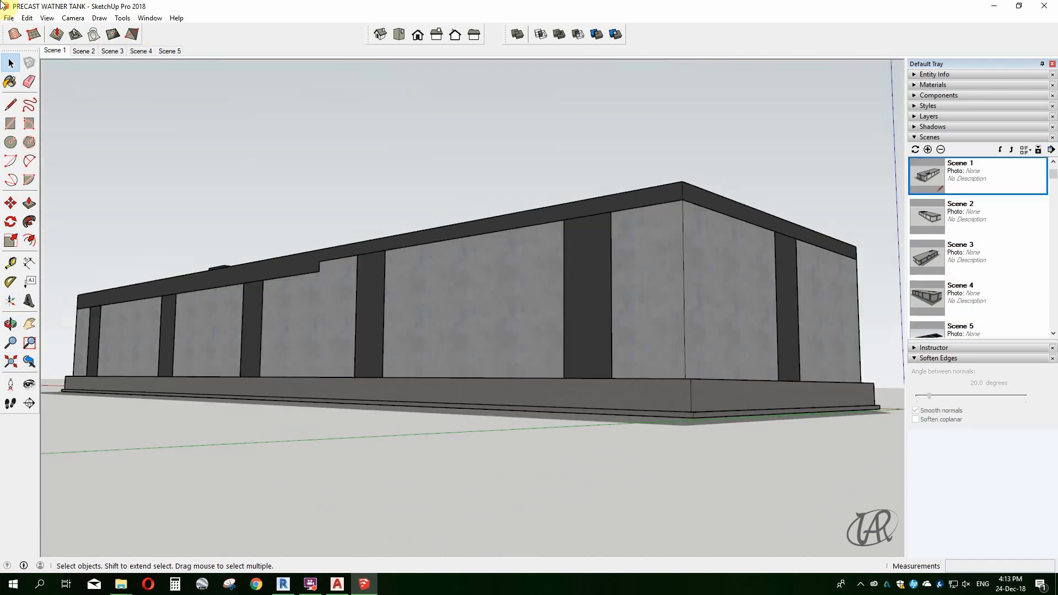
# Export the scenes to the Desktop as an H.264 MP4 animation named PRECAST WATNER TANK, at 720p HD and 24 frames per second.
pyautogui.click(9, 18)
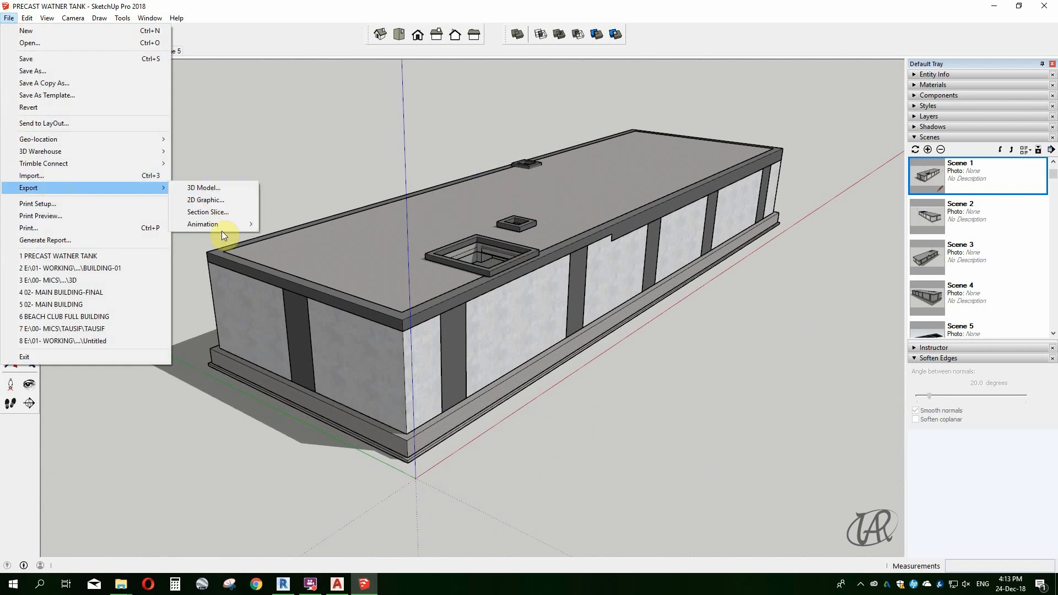
pyautogui.click(306, 224)
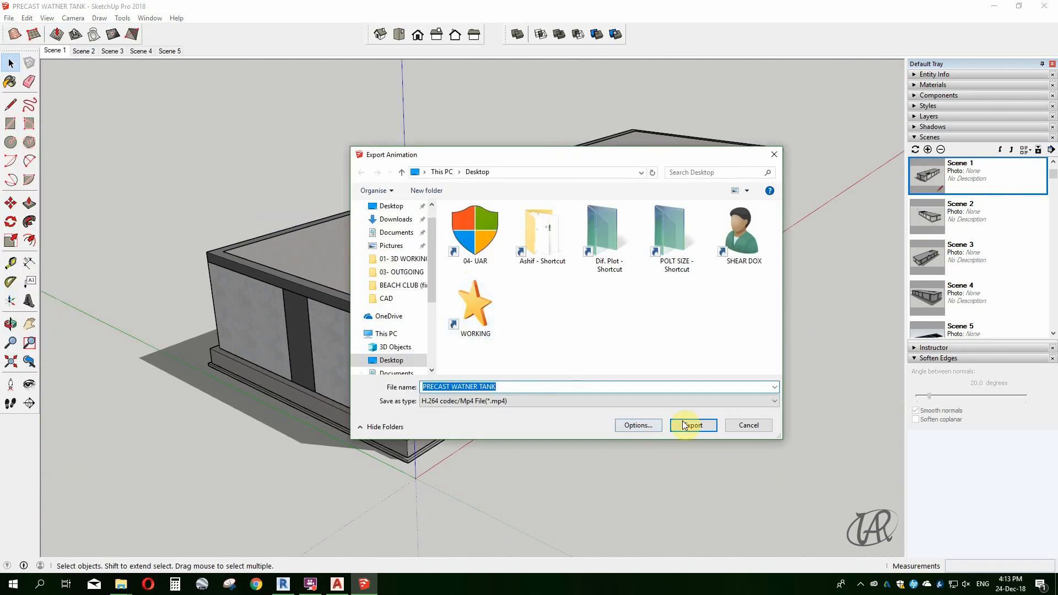
pyautogui.click(629, 427)
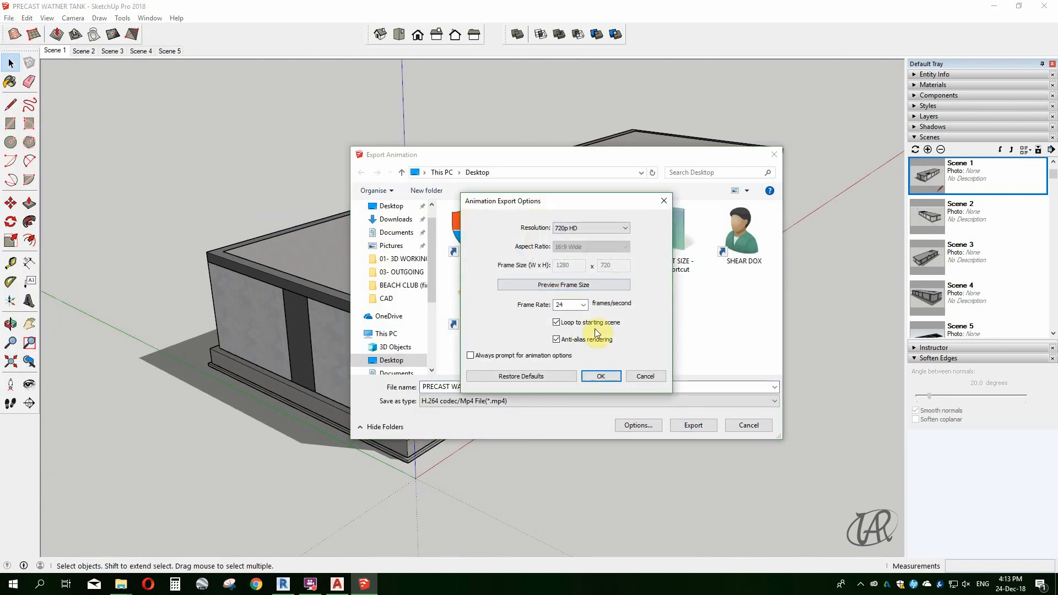
pyautogui.click(602, 378)
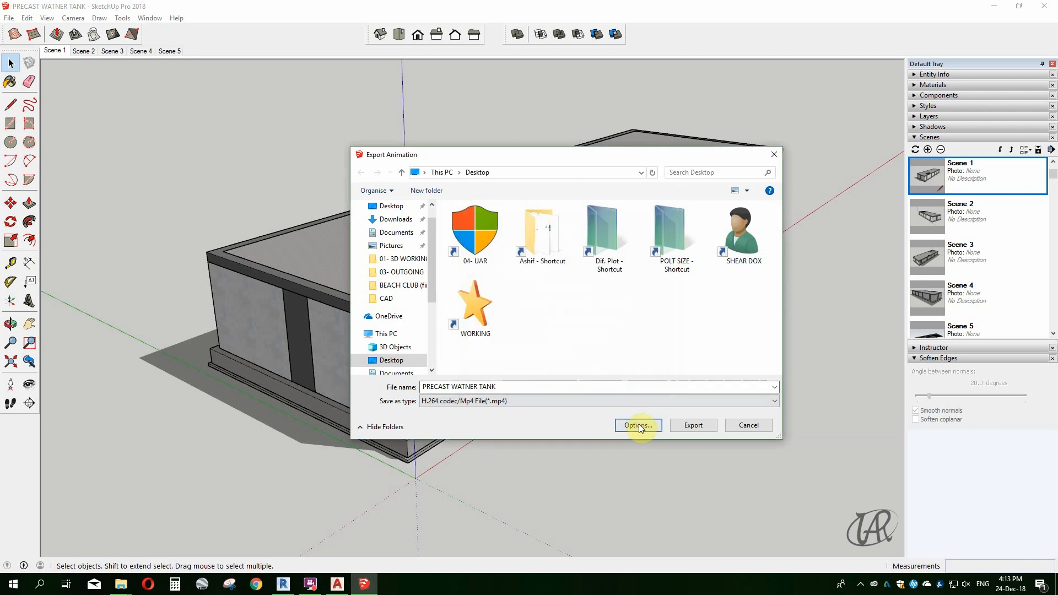
pyautogui.click(685, 426)
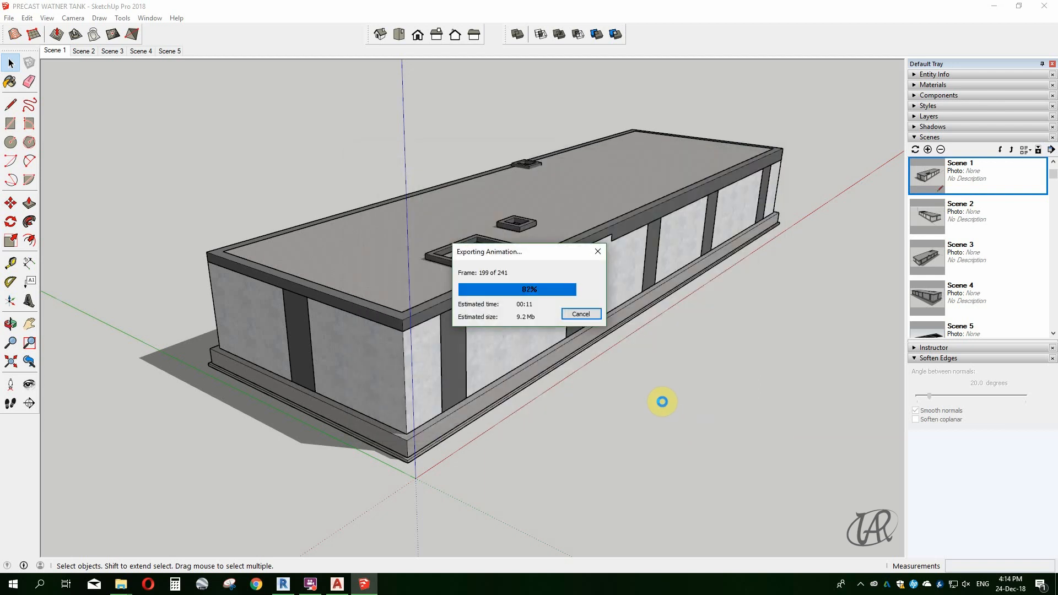